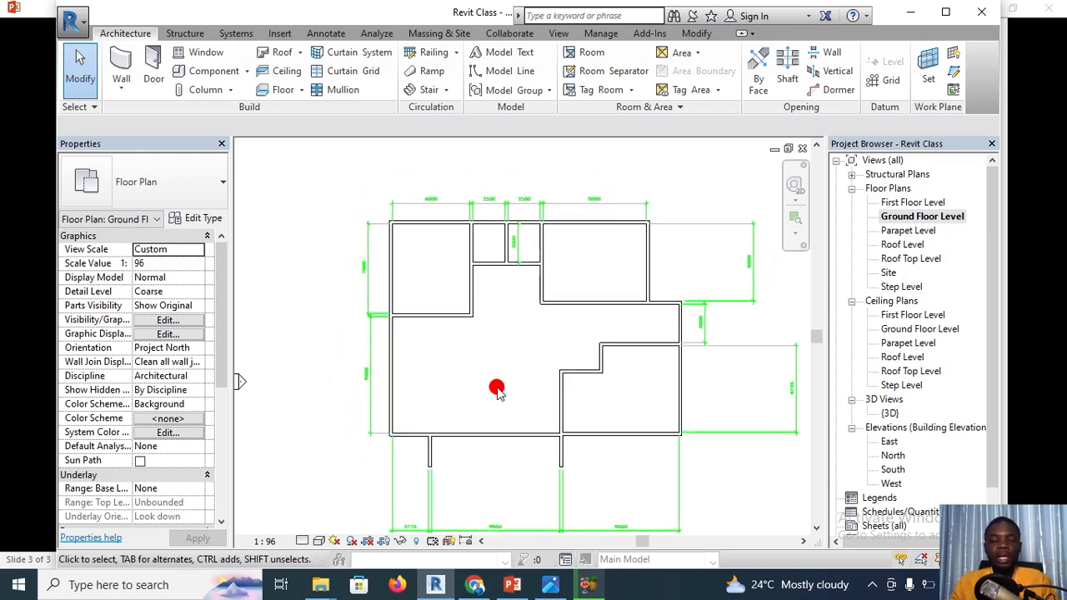
Examine the ground floor plan's room layout, walls and dimensions
{"action": "scroll", "coordinate": [502, 447], "scroll_direction": "up", "scroll_amount": 2}
{"action": "middle_click_drag", "start_coordinate": [502, 447], "coordinate": [487, 375]}
{"action": "scroll", "coordinate": [490, 402], "scroll_direction": "up", "scroll_amount": 2}
{"action": "scroll", "coordinate": [490, 402], "scroll_direction": "down", "scroll_amount": 4}
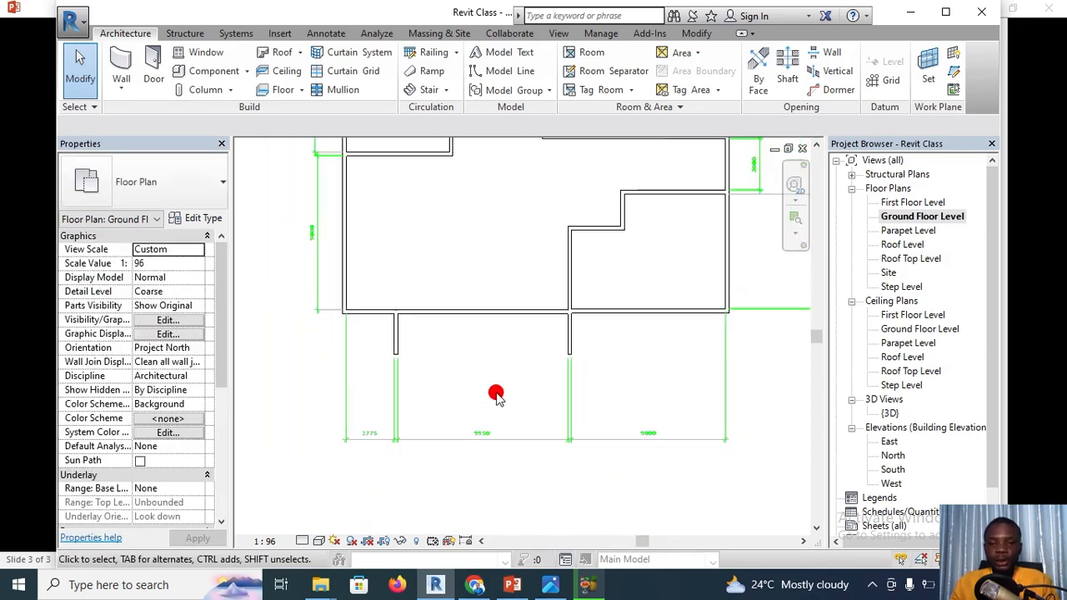
{"action": "middle_click_drag", "start_coordinate": [500, 310], "coordinate": [523, 407]}
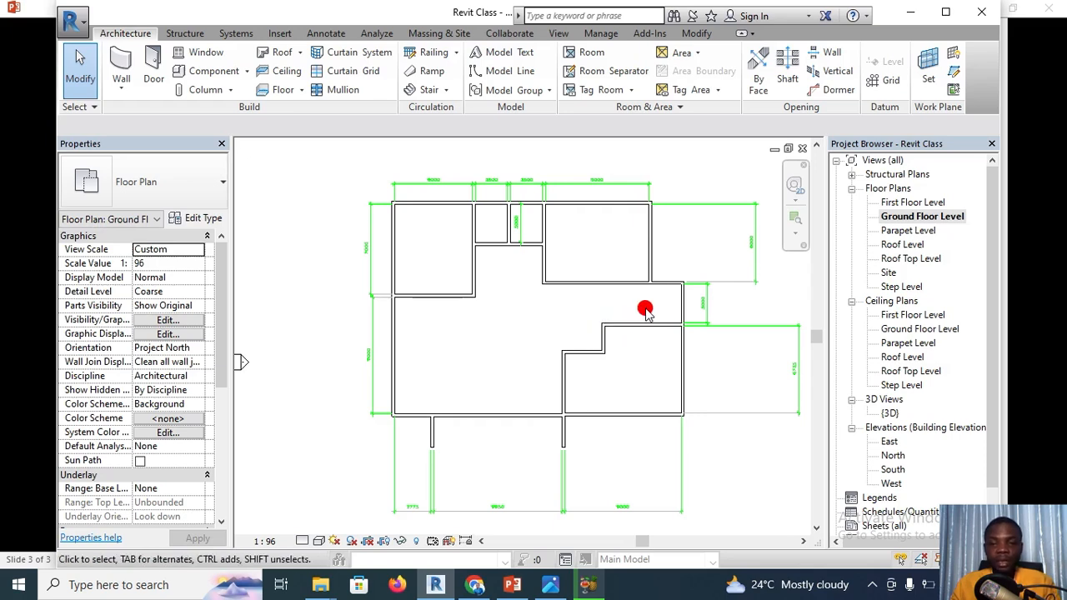
{"action": "scroll", "coordinate": [506, 326], "scroll_direction": "down", "scroll_amount": 2}
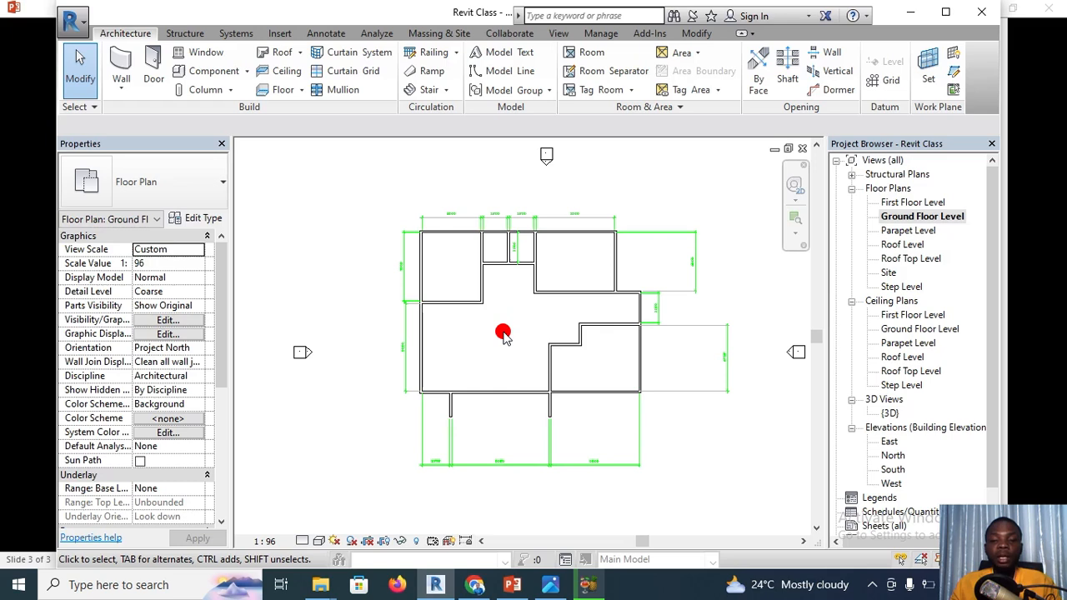
{"action": "scroll", "coordinate": [515, 330], "scroll_direction": "up", "scroll_amount": 2}
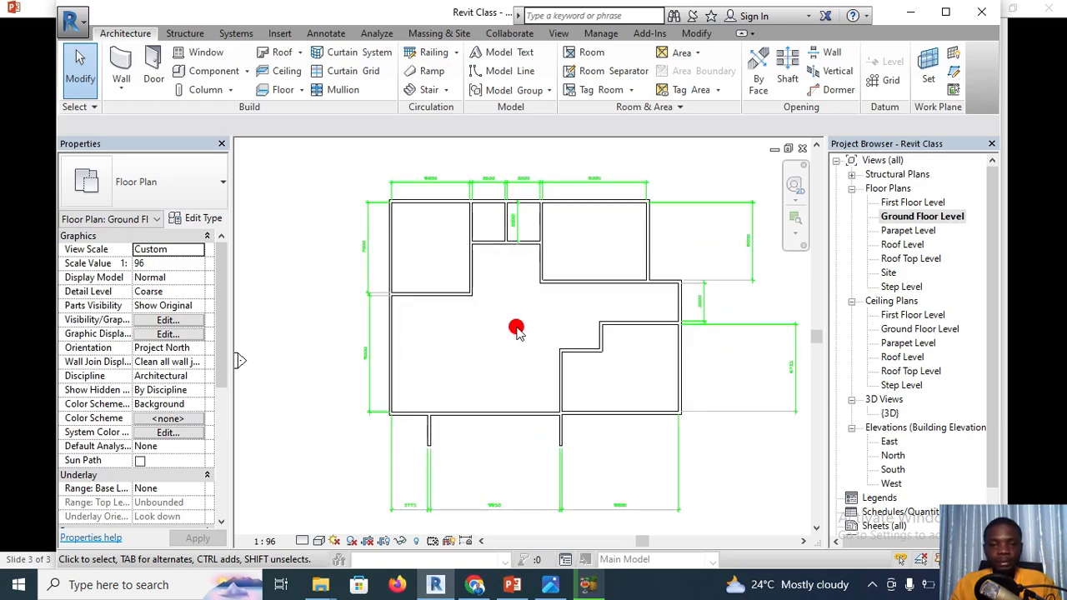
{"action": "scroll", "coordinate": [516, 330], "scroll_direction": "up", "scroll_amount": 1}
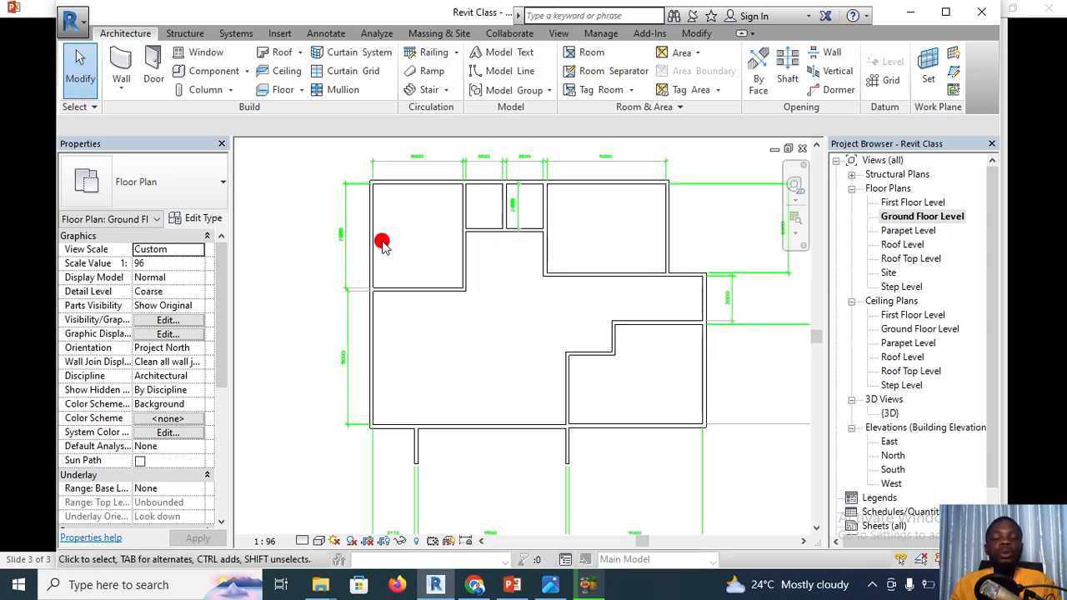
{"action": "scroll", "coordinate": [384, 236], "scroll_direction": "down", "scroll_amount": 1}
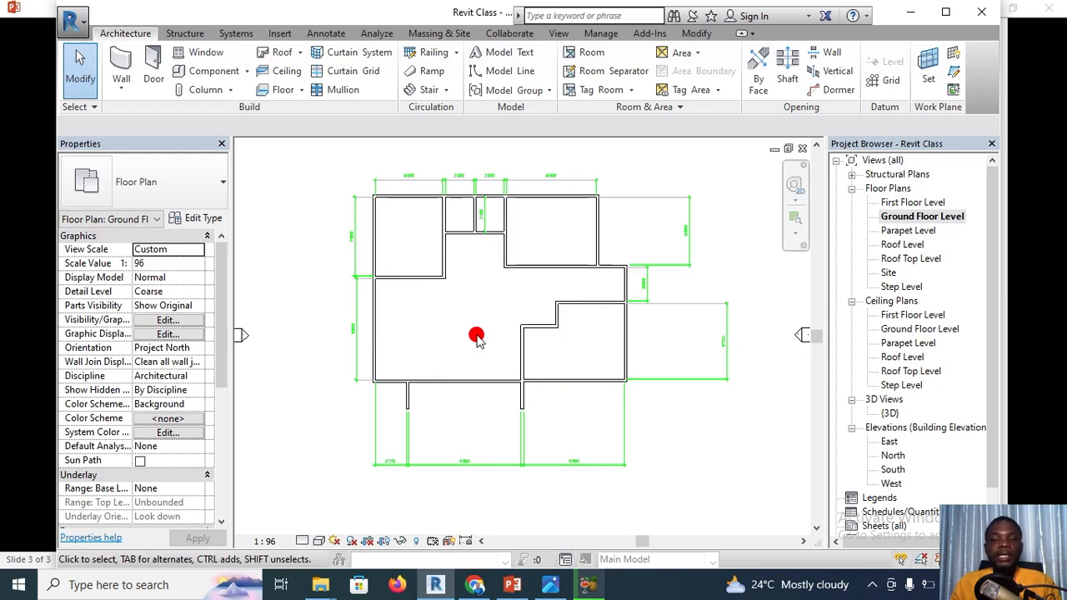
{"action": "scroll", "coordinate": [469, 317], "scroll_direction": "up", "scroll_amount": 2}
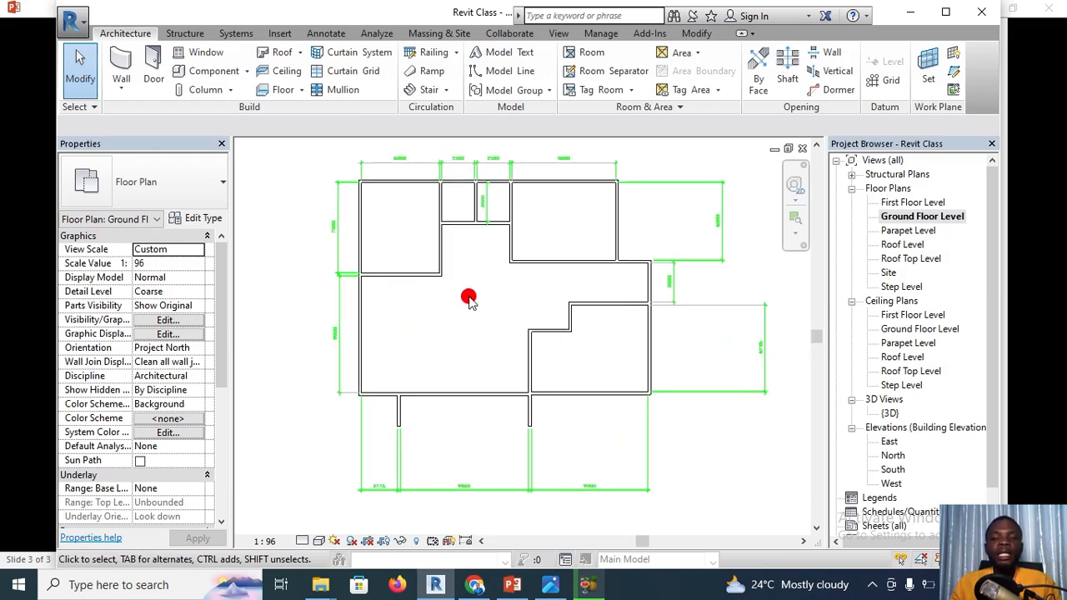
{"action": "middle_click_drag", "start_coordinate": [475, 307], "coordinate": [485, 338]}
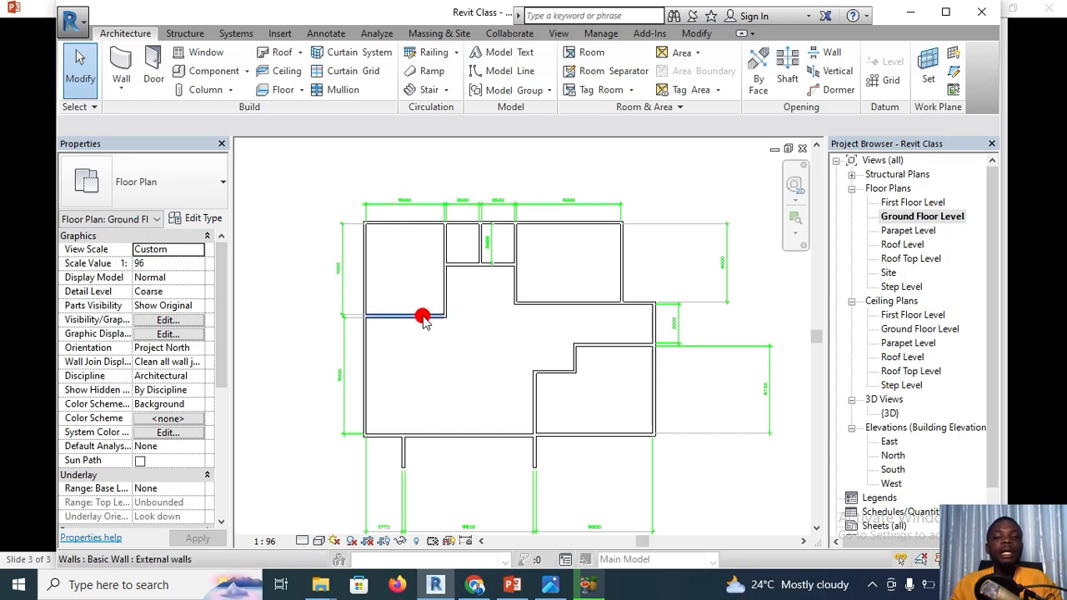
Start the Door tool and check which Single-Flush door sizes are available
{"action": "left_click", "coordinate": [153, 67]}
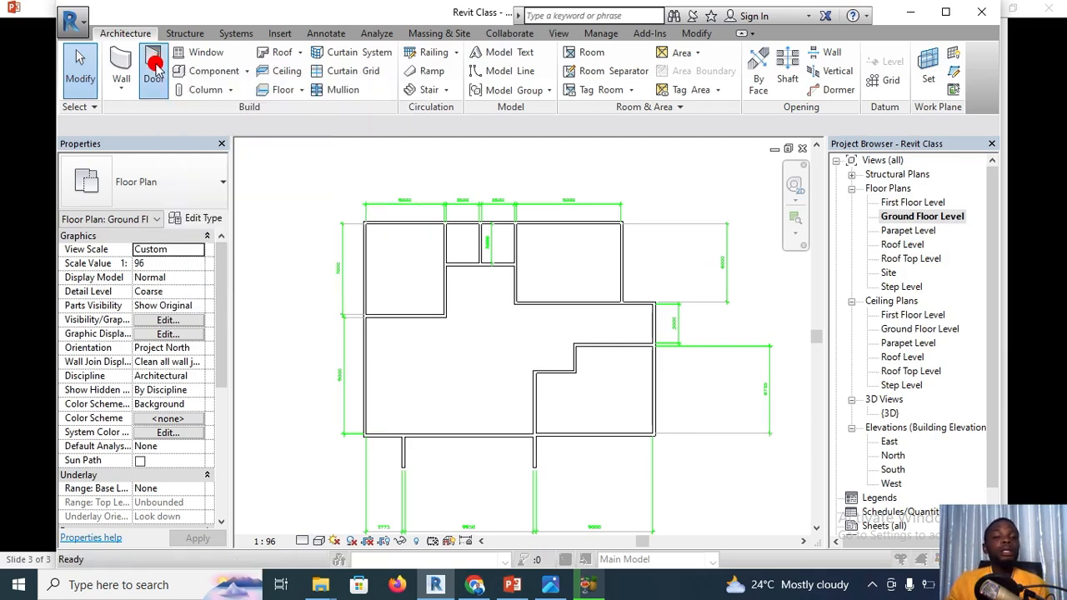
{"action": "left_click", "coordinate": [439, 251]}
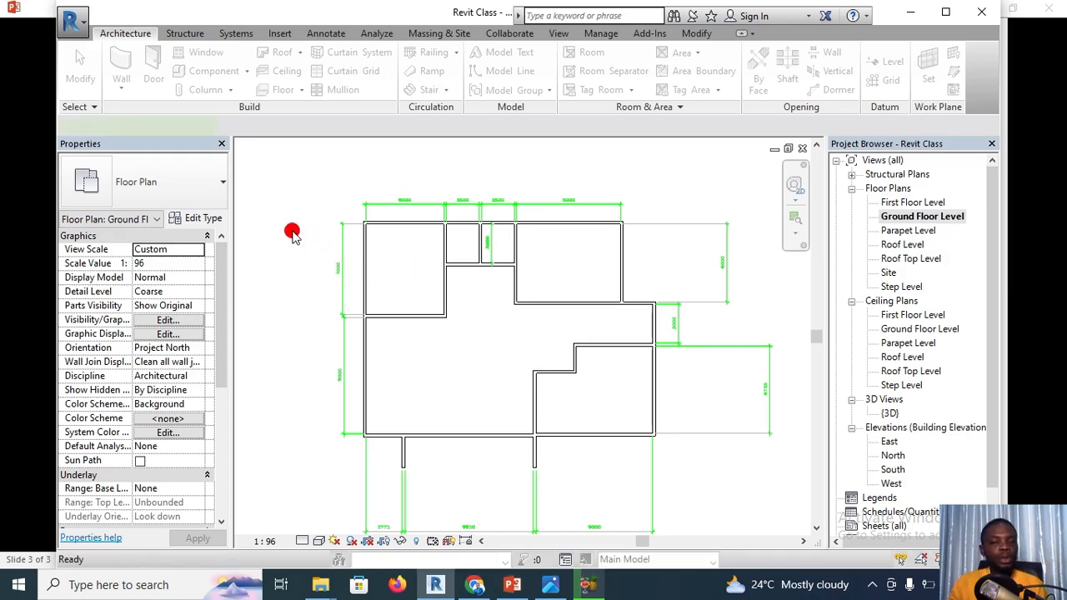
{"action": "key", "text": "d"}
{"action": "key", "text": "r"}
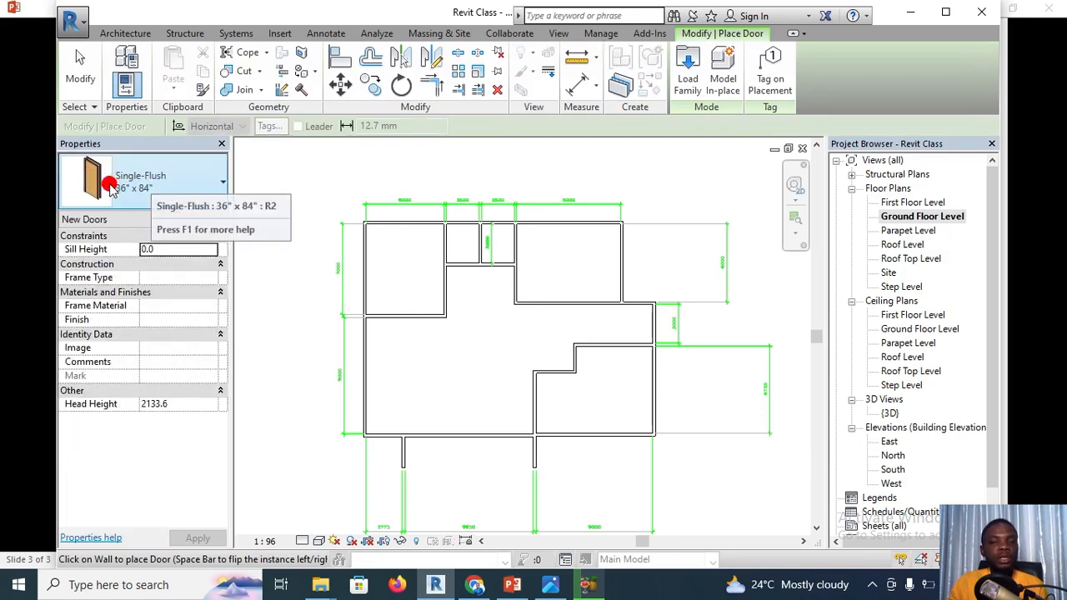
{"action": "left_click", "coordinate": [211, 188]}
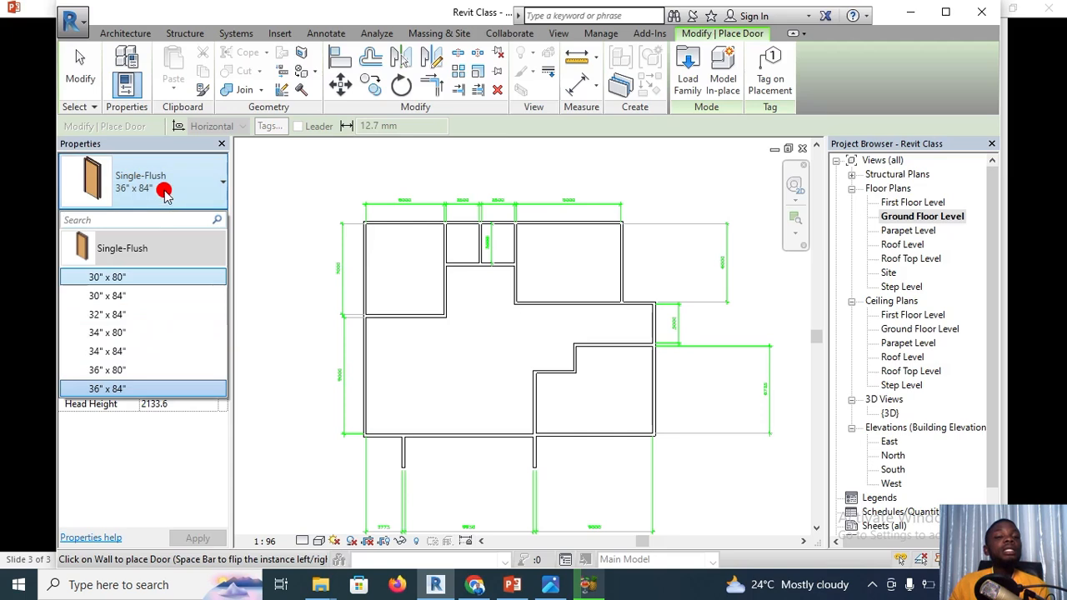
{"action": "left_click", "coordinate": [197, 187]}
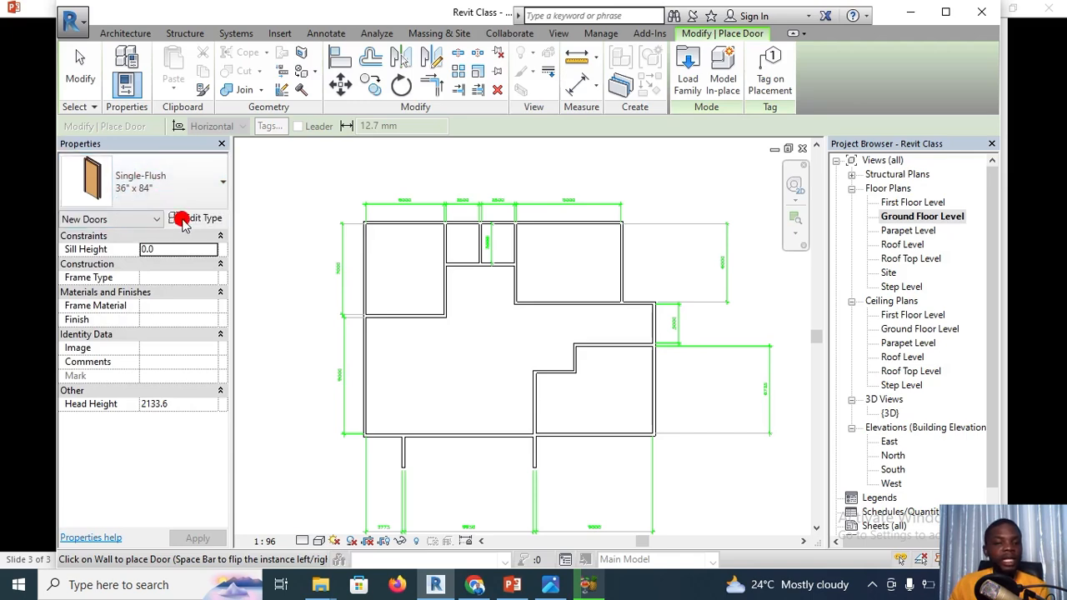
Review the type properties of the Single-Flush 36" x 84" door, including its materials and dimensions
{"action": "left_click", "coordinate": [195, 222]}
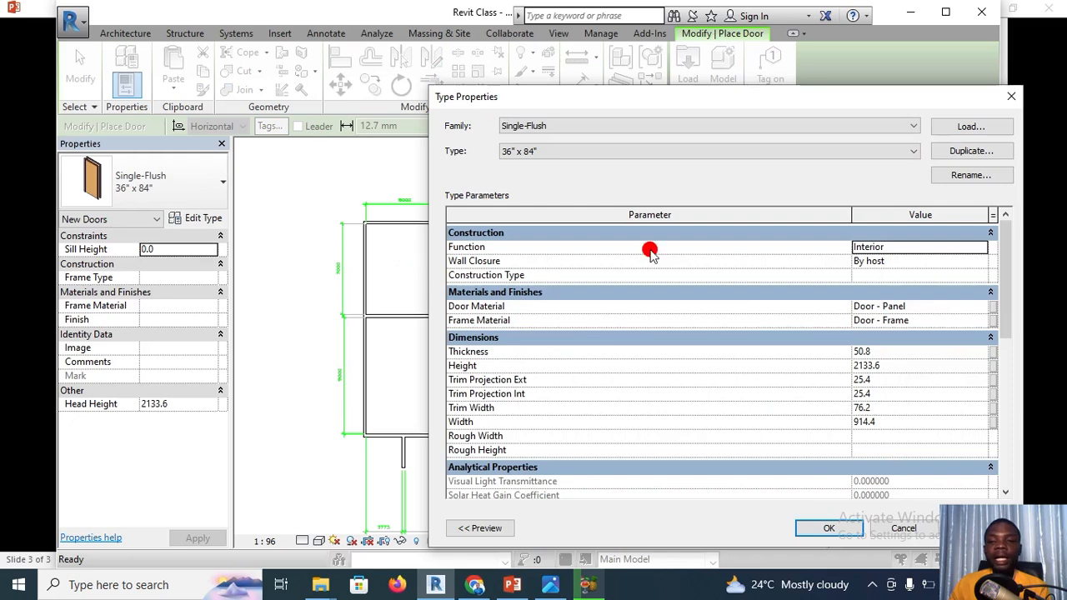
{"action": "left_click_drag", "start_coordinate": [689, 100], "coordinate": [559, 80]}
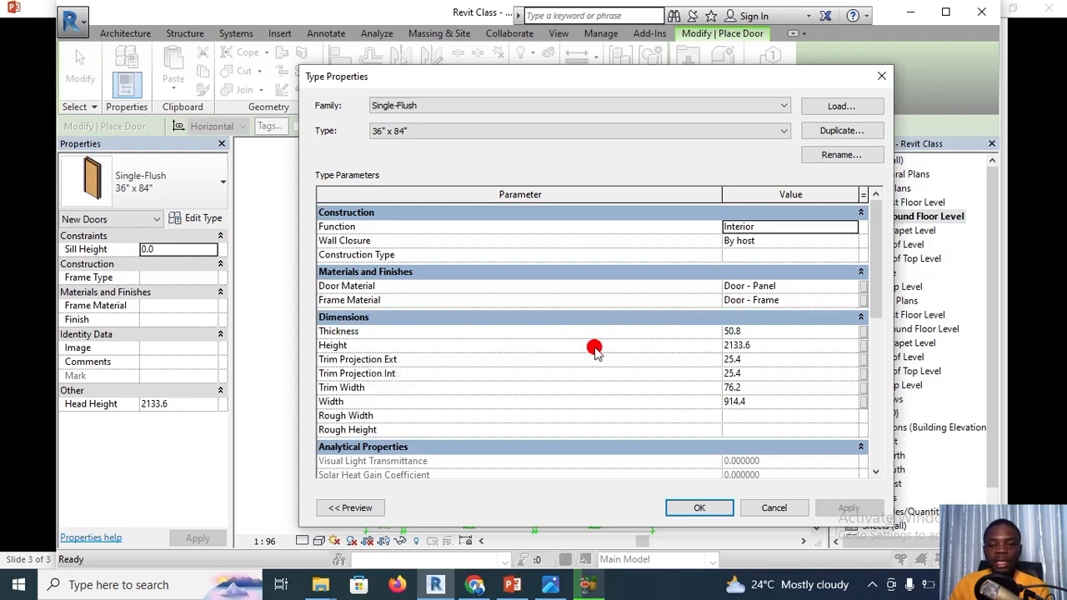
{"action": "mouse_move", "coordinate": [872, 244]}
{"action": "left_mouse_down"}
{"action": "mouse_move", "coordinate": [869, 398]}
{"action": "mouse_move", "coordinate": [872, 224]}
{"action": "left_mouse_up"}
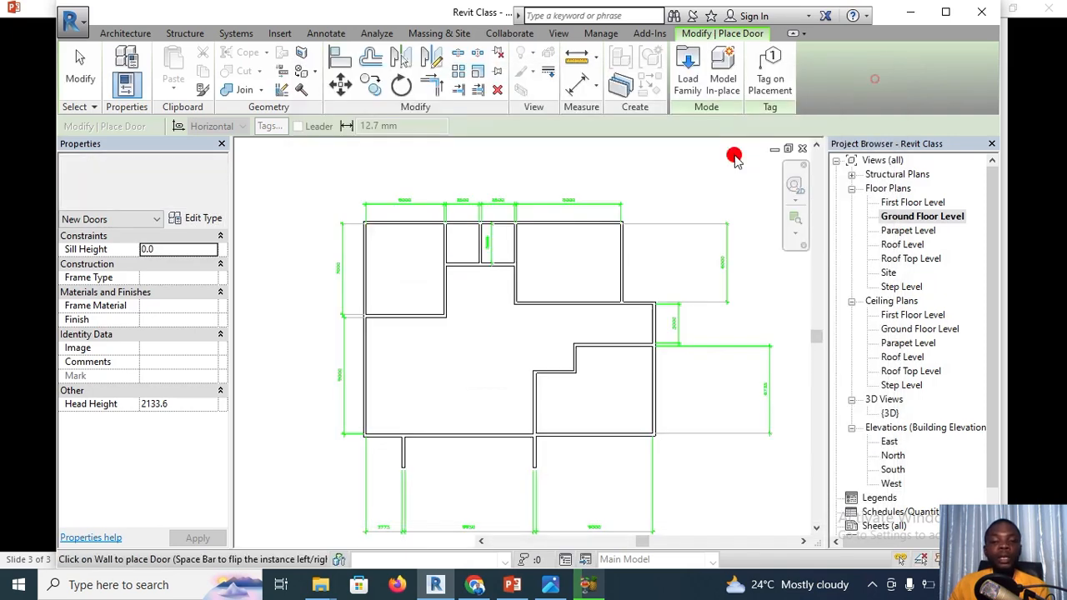
{"action": "left_click", "coordinate": [879, 78]}
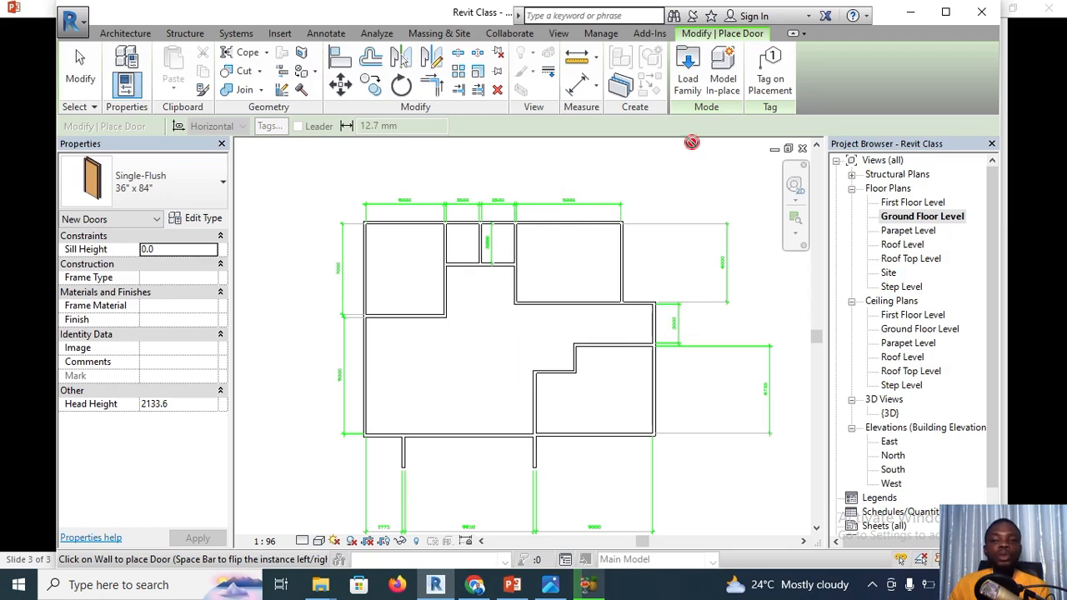
Start loading a door family and open the "revit library new" folder within the desktop's "revit library" folder
{"action": "left_click", "coordinate": [688, 83]}
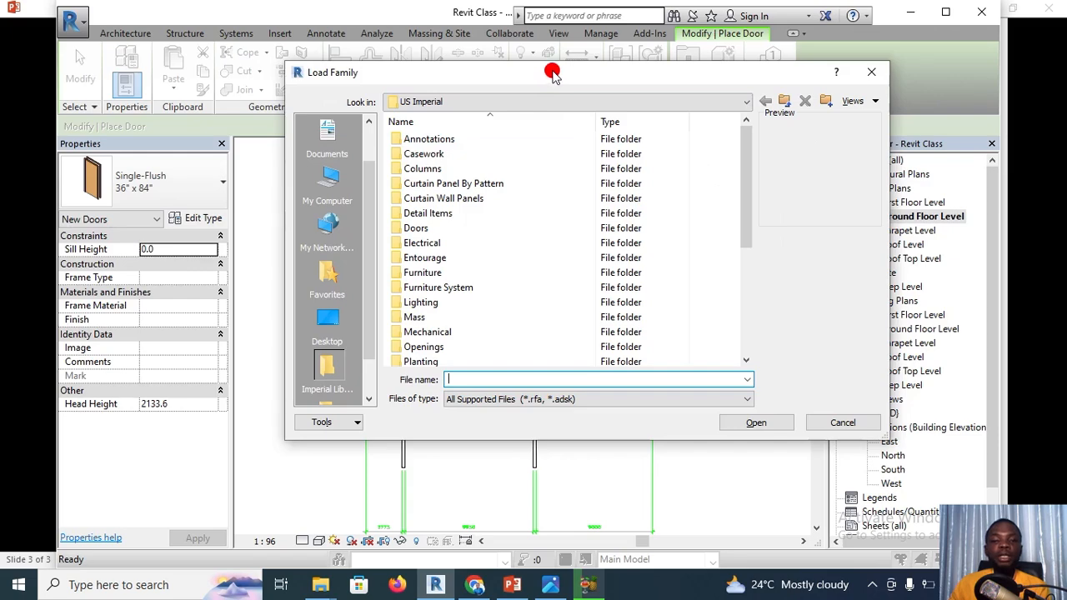
{"action": "left_click_drag", "start_coordinate": [553, 73], "coordinate": [497, 63]}
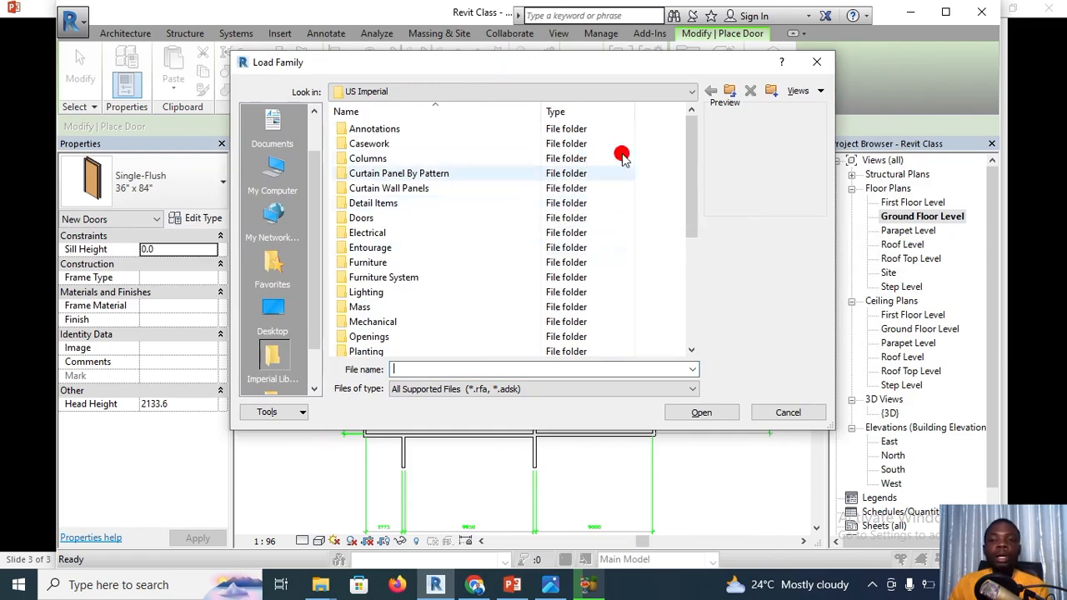
{"action": "left_click_drag", "start_coordinate": [584, 64], "coordinate": [557, 90]}
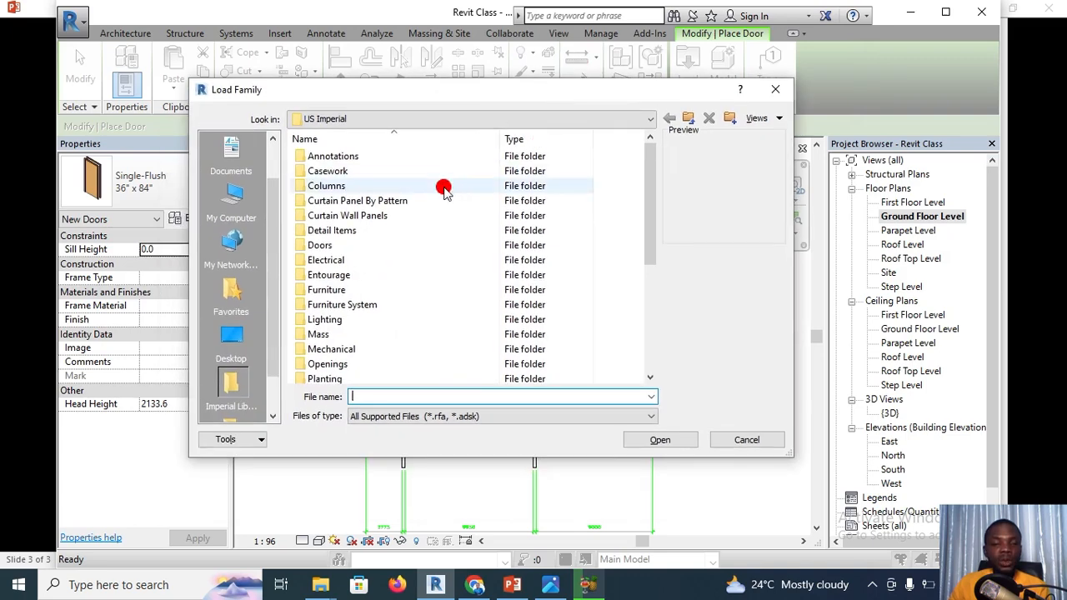
{"action": "left_click", "coordinate": [236, 346]}
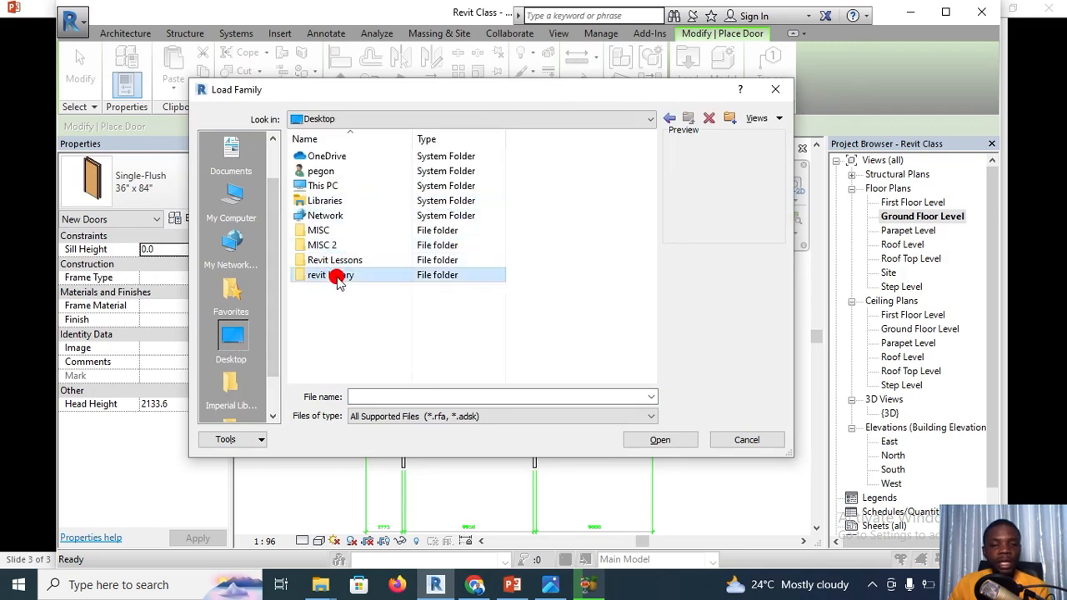
{"action": "double_click", "coordinate": [333, 279]}
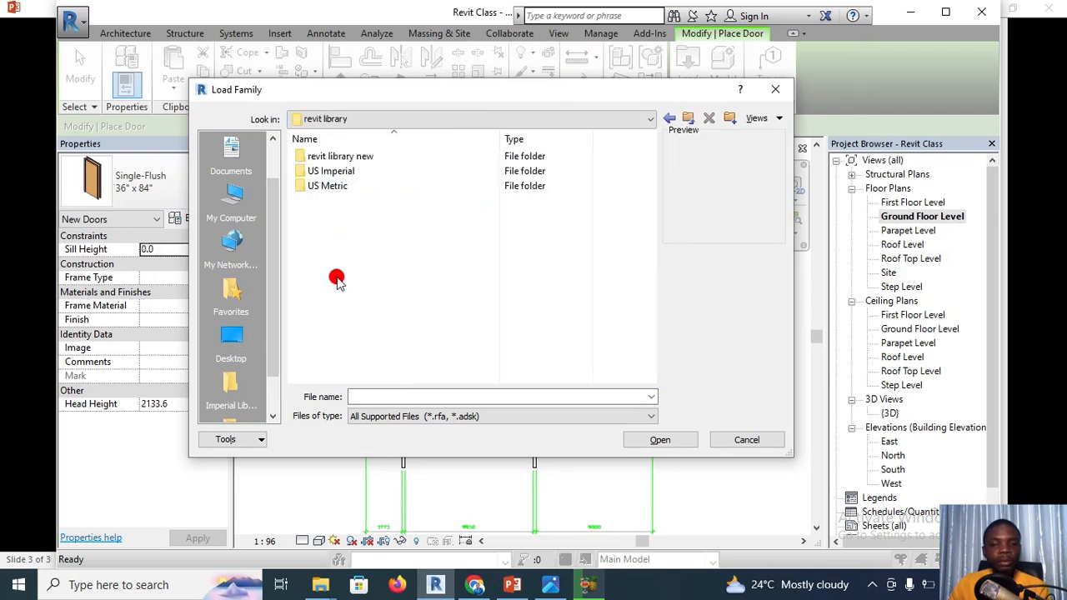
{"action": "double_click", "coordinate": [372, 158]}
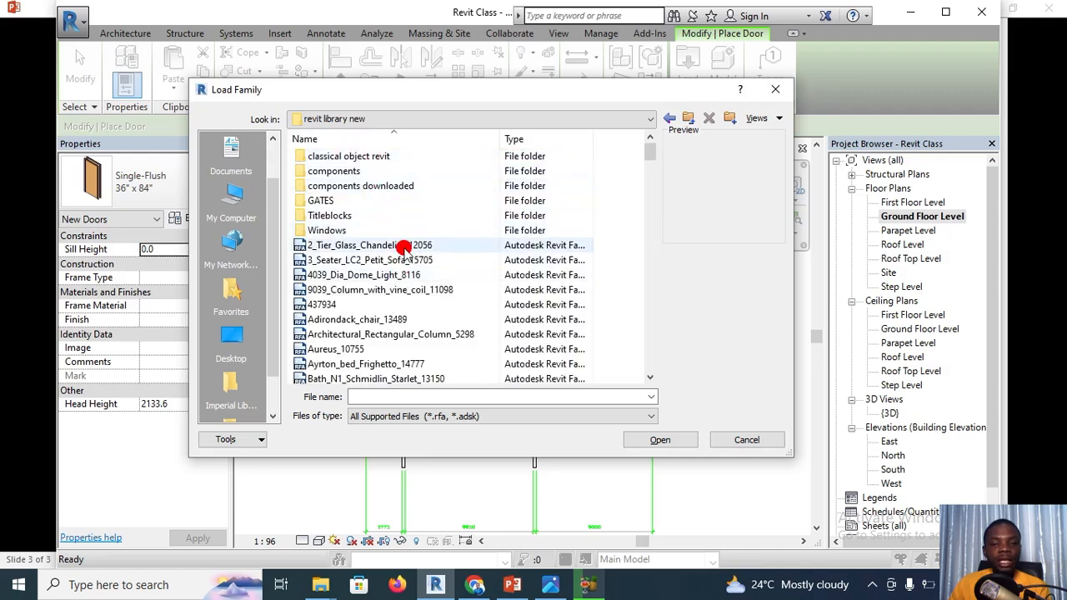
Preview library families, including Doors-Supa_Doors-530_Glass, 530, 500 and 200, the double-bowl kitchen sink and Exterior_Light_12206
{"action": "scroll", "coordinate": [404, 251], "scroll_direction": "down", "scroll_amount": 10}
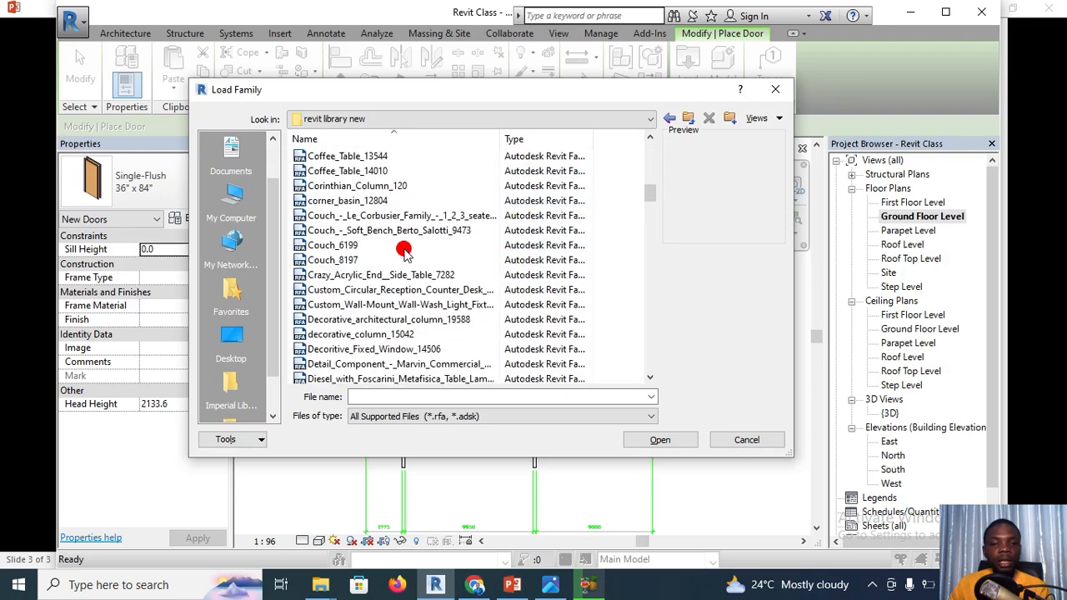
{"action": "scroll", "coordinate": [405, 252], "scroll_direction": "down", "scroll_amount": 10}
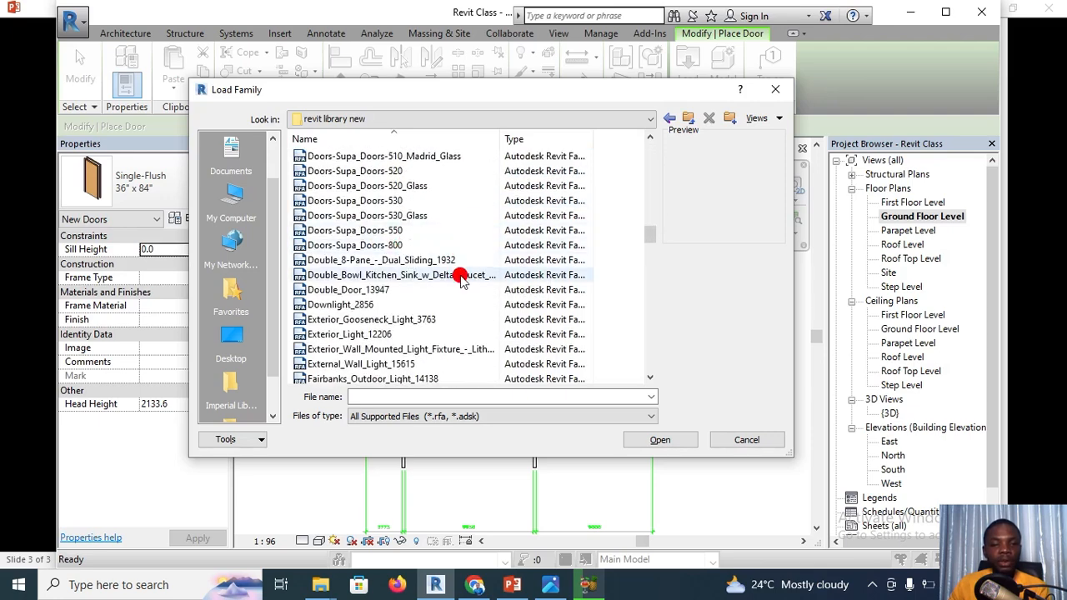
{"action": "left_click", "coordinate": [353, 215]}
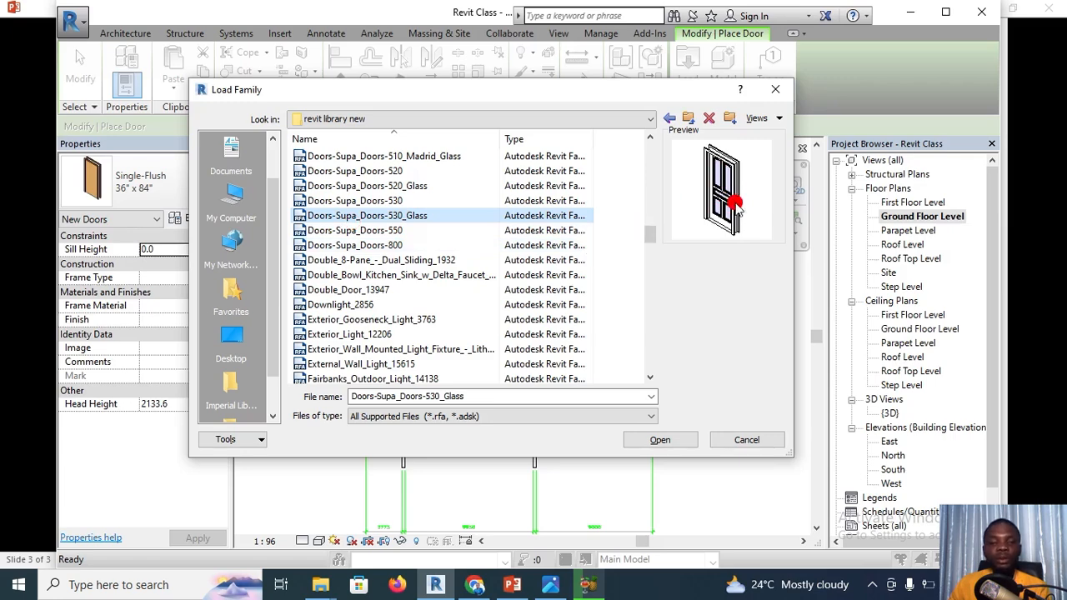
{"action": "left_click", "coordinate": [407, 201]}
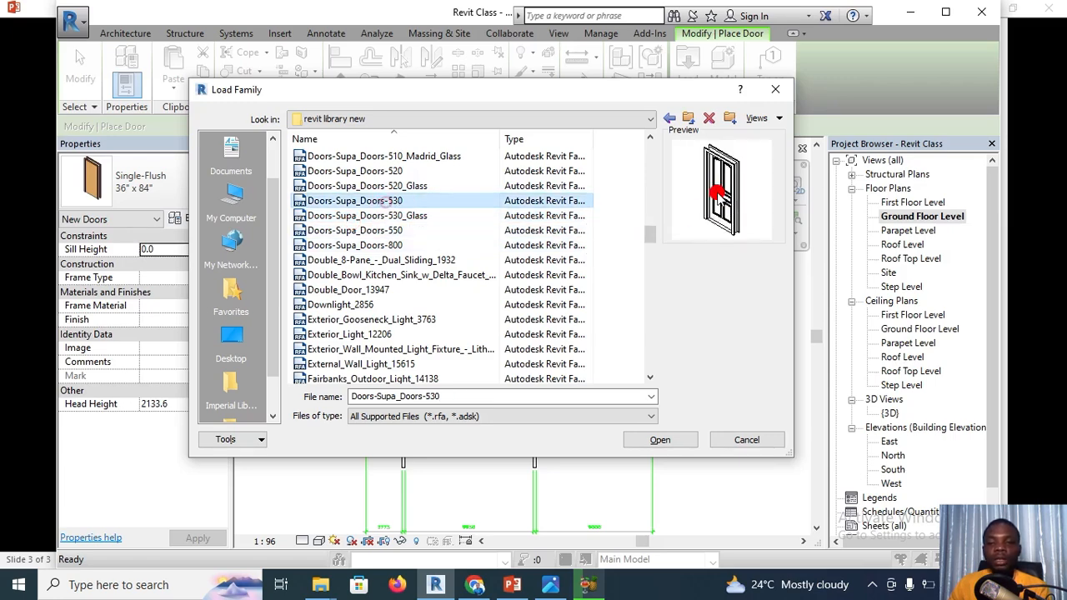
{"action": "left_click", "coordinate": [408, 275]}
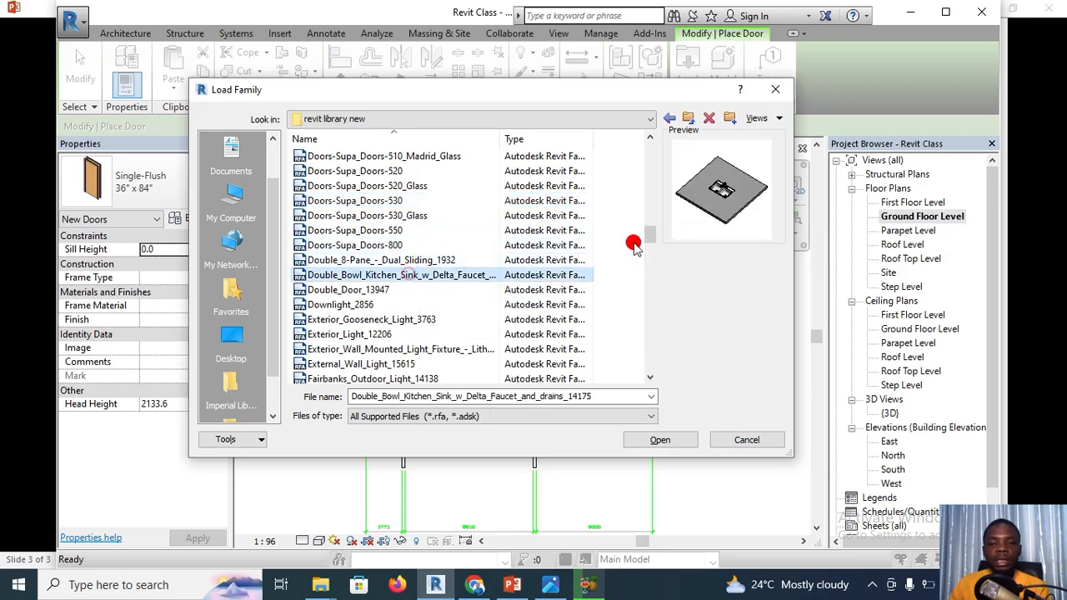
{"action": "left_click", "coordinate": [408, 335]}
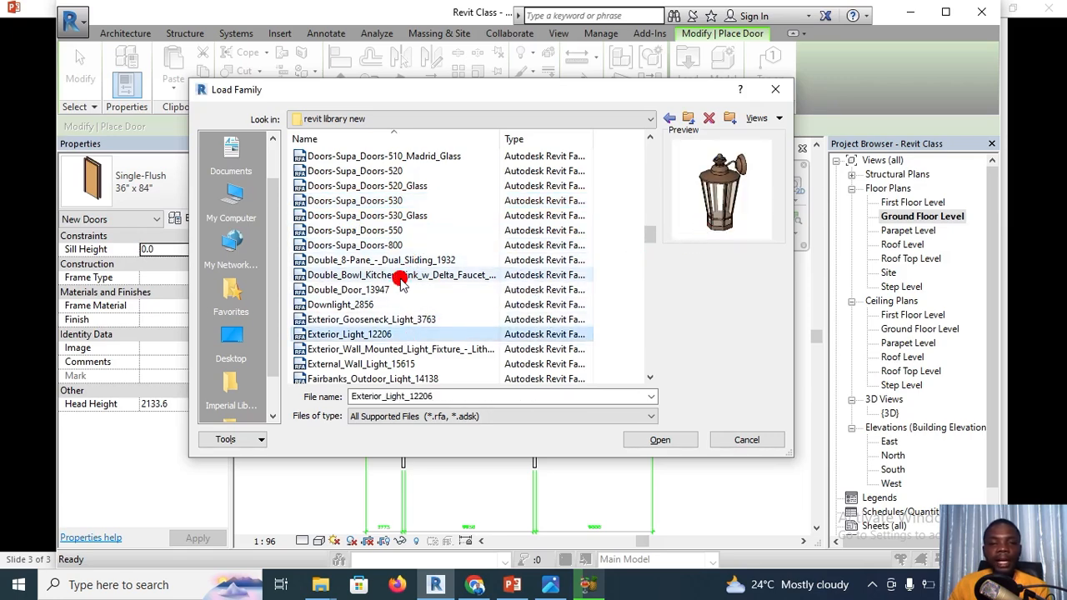
{"action": "scroll", "coordinate": [401, 276], "scroll_direction": "up", "scroll_amount": 2}
{"action": "left_click", "coordinate": [397, 200]}
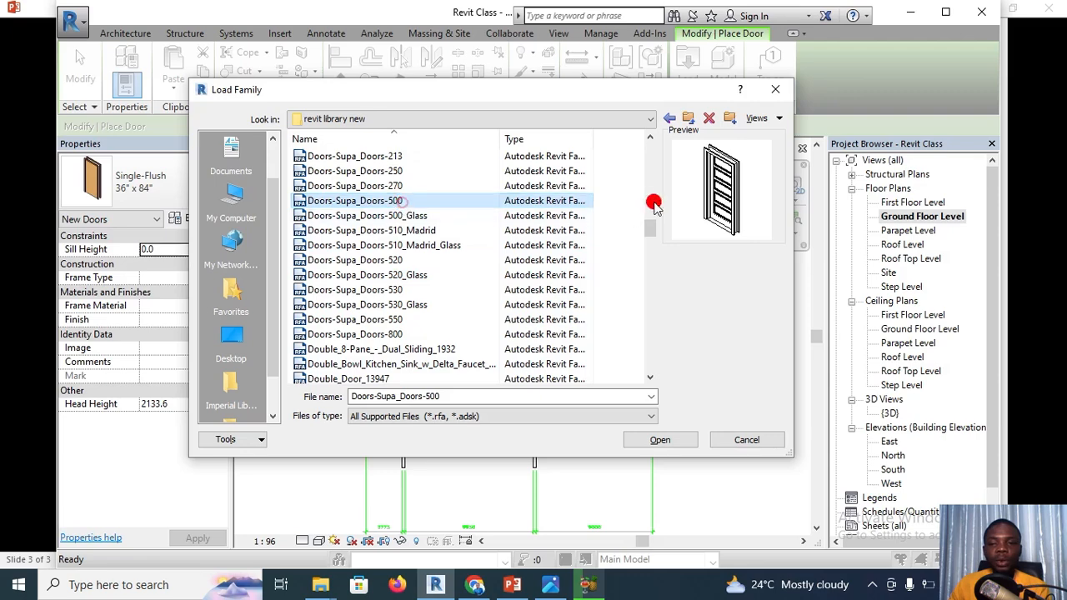
{"action": "scroll", "coordinate": [442, 234], "scroll_direction": "up", "scroll_amount": 2}
{"action": "left_click", "coordinate": [396, 234]}
Preview furniture families in the "revit library new" folder, including Dining_table_14755, Couch_6199 and Bed_Aqua_11629
{"action": "scroll", "coordinate": [400, 246], "scroll_direction": "up", "scroll_amount": 5}
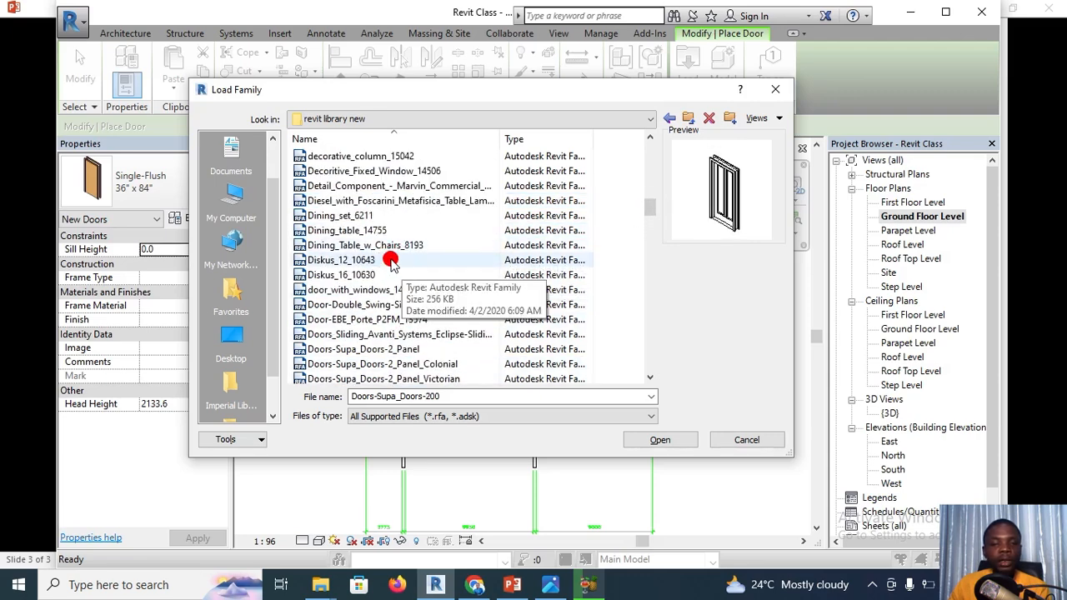
{"action": "left_click", "coordinate": [390, 261]}
{"action": "left_click", "coordinate": [379, 231]}
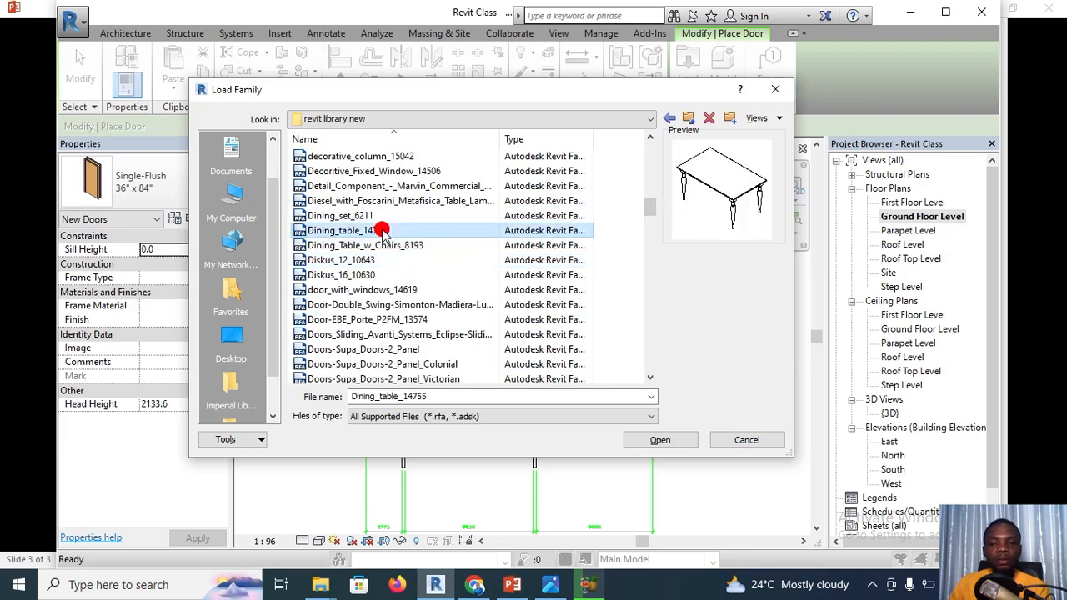
{"action": "scroll", "coordinate": [379, 245], "scroll_direction": "up", "scroll_amount": 2}
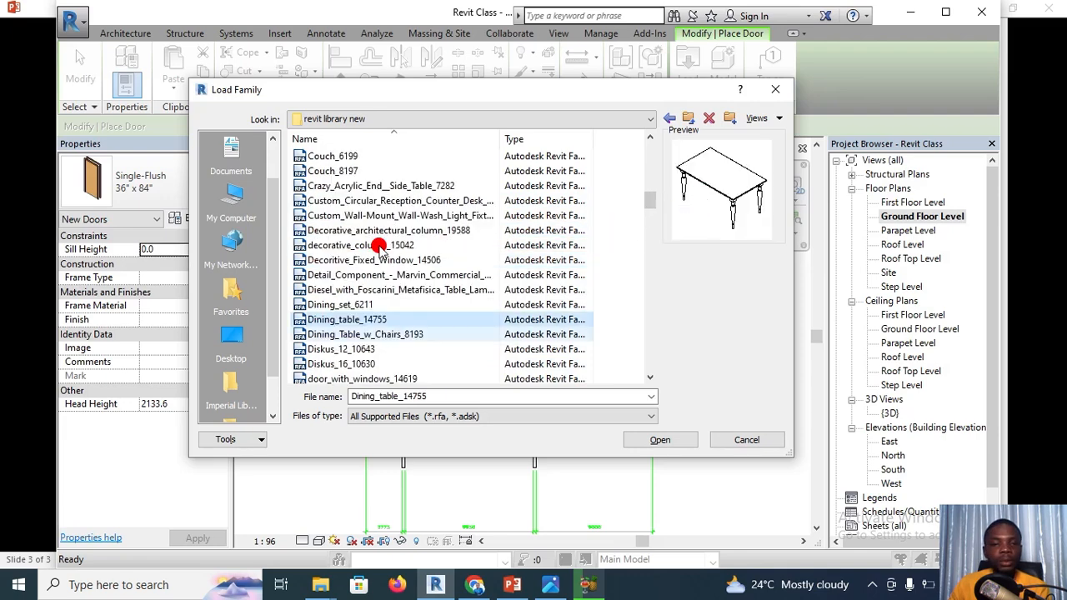
{"action": "scroll", "coordinate": [379, 245], "scroll_direction": "up", "scroll_amount": 3}
{"action": "left_click", "coordinate": [381, 290]}
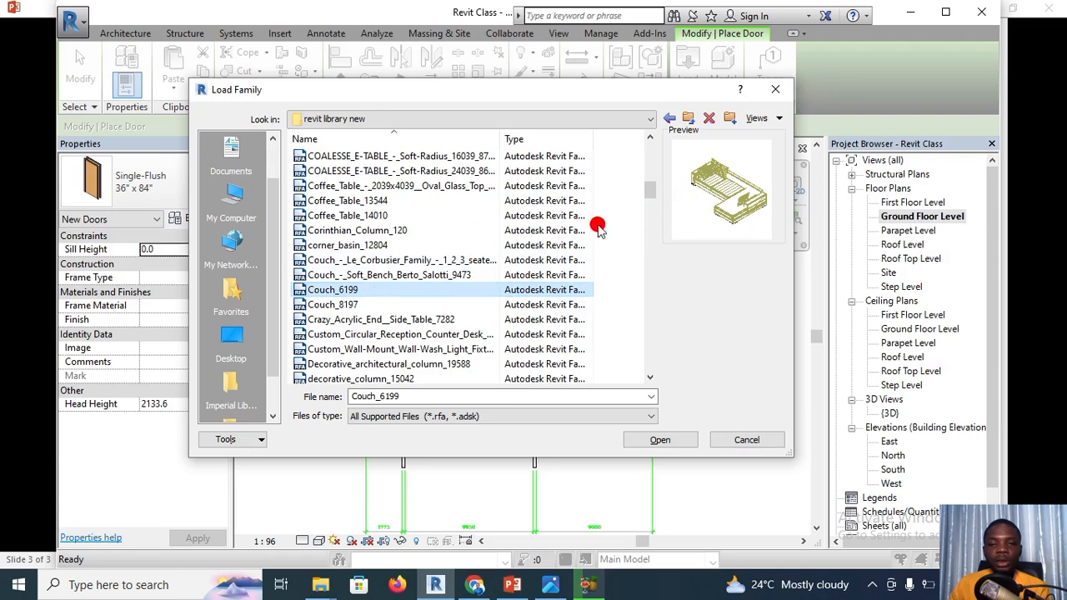
{"action": "scroll", "coordinate": [392, 245], "scroll_direction": "up", "scroll_amount": 10}
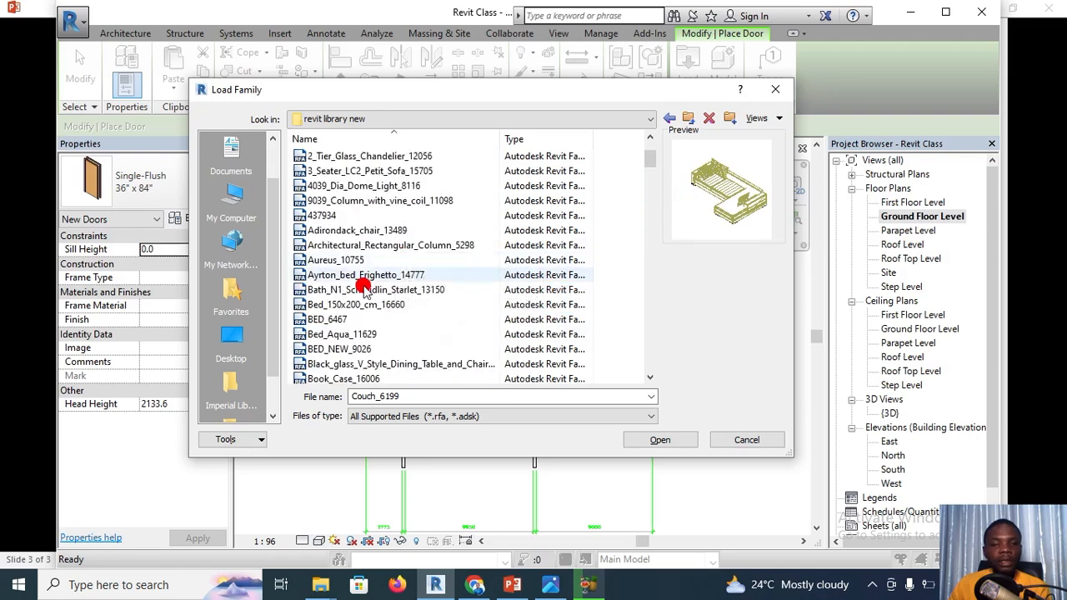
{"action": "left_click", "coordinate": [351, 333]}
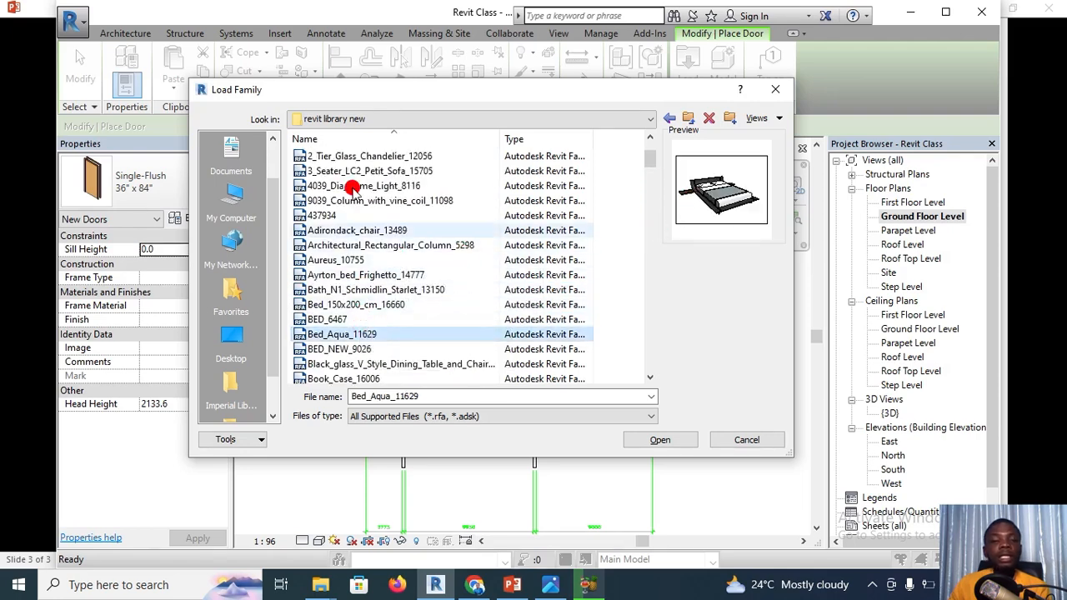
Open the Doors folder inside US Metric in the desktop's "revit library" folder
{"action": "left_click", "coordinate": [242, 340]}
{"action": "left_click", "coordinate": [359, 267]}
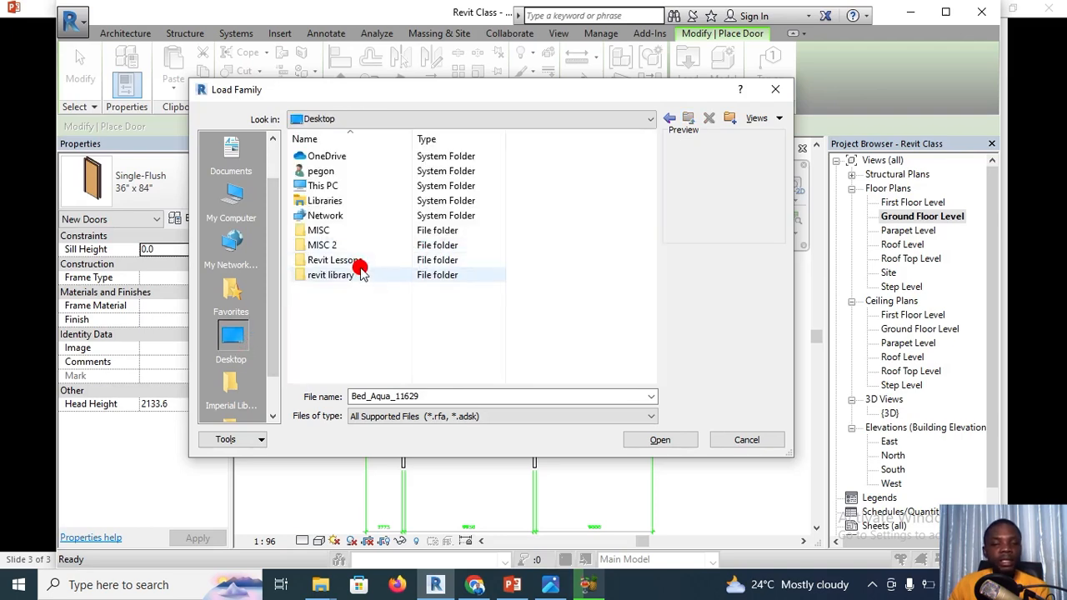
{"action": "double_click", "coordinate": [361, 272]}
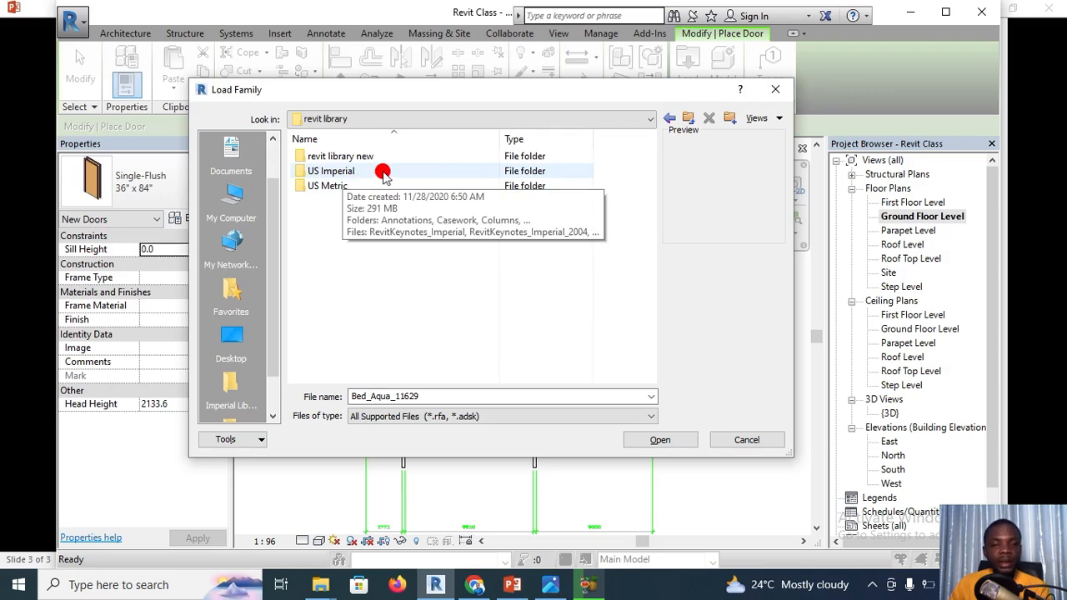
{"action": "double_click", "coordinate": [341, 185]}
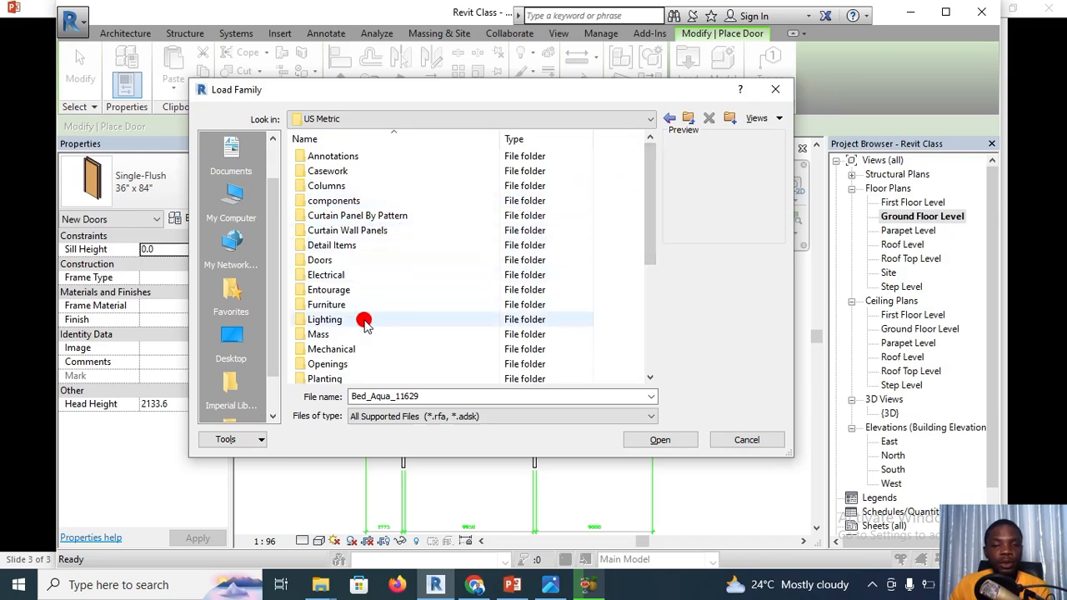
{"action": "double_click", "coordinate": [320, 260]}
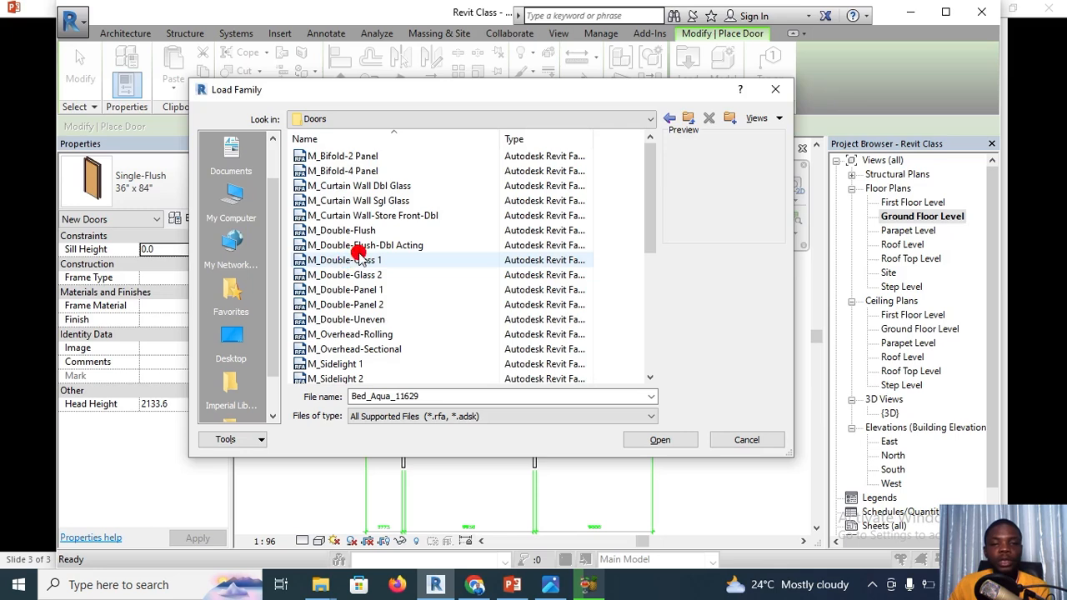
Preview the metric door families one by one, from M_Bifold-4 Panel through the curtain wall and double doors to M_Double-Uneven
{"action": "left_click", "coordinate": [403, 171]}
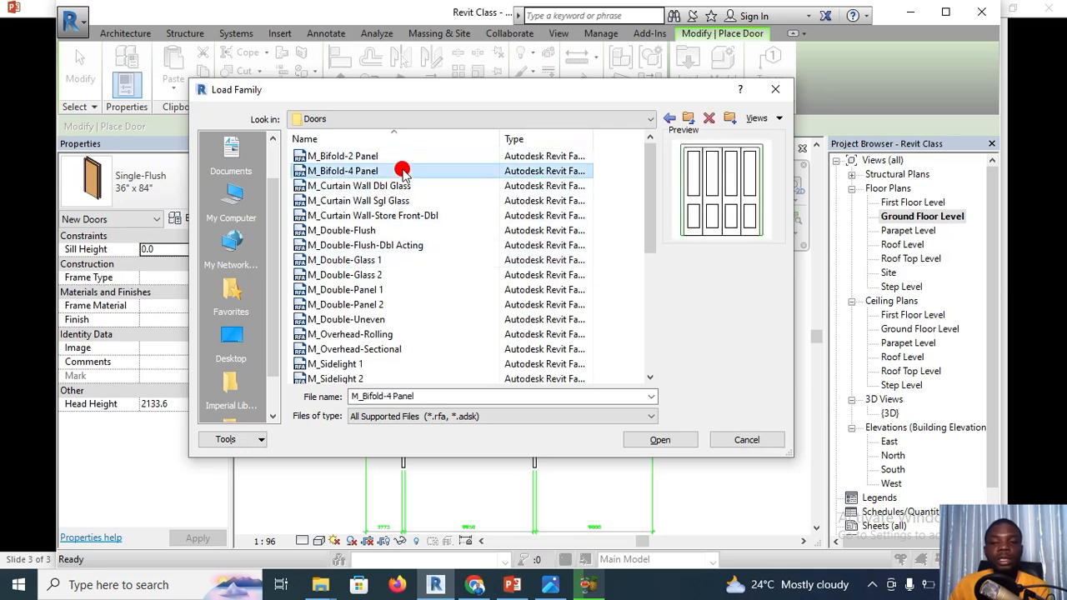
{"action": "left_click", "coordinate": [409, 185]}
{"action": "left_click", "coordinate": [420, 200]}
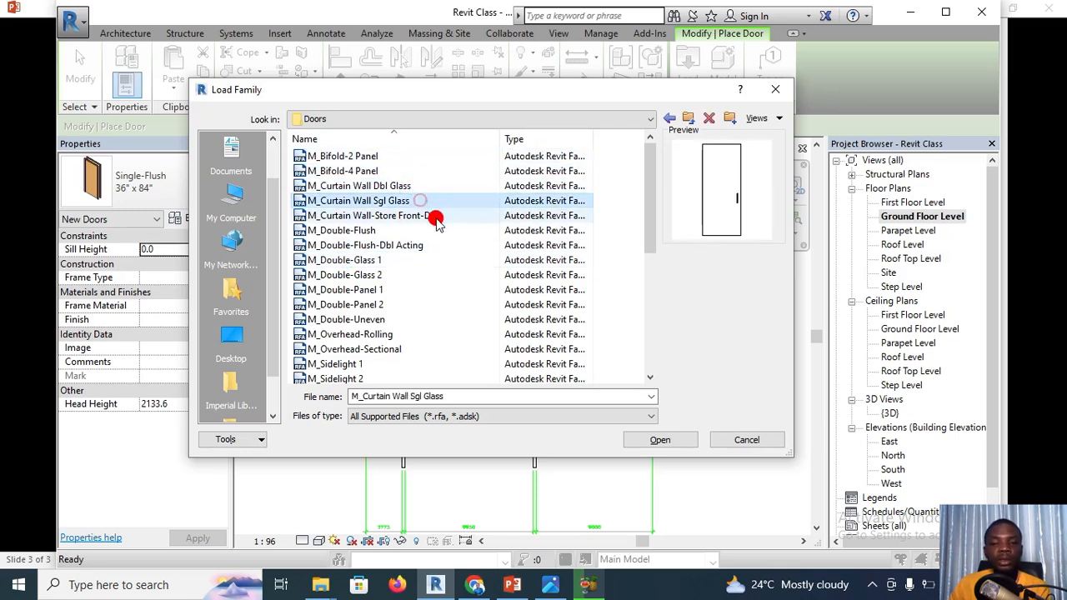
{"action": "left_click", "coordinate": [434, 216]}
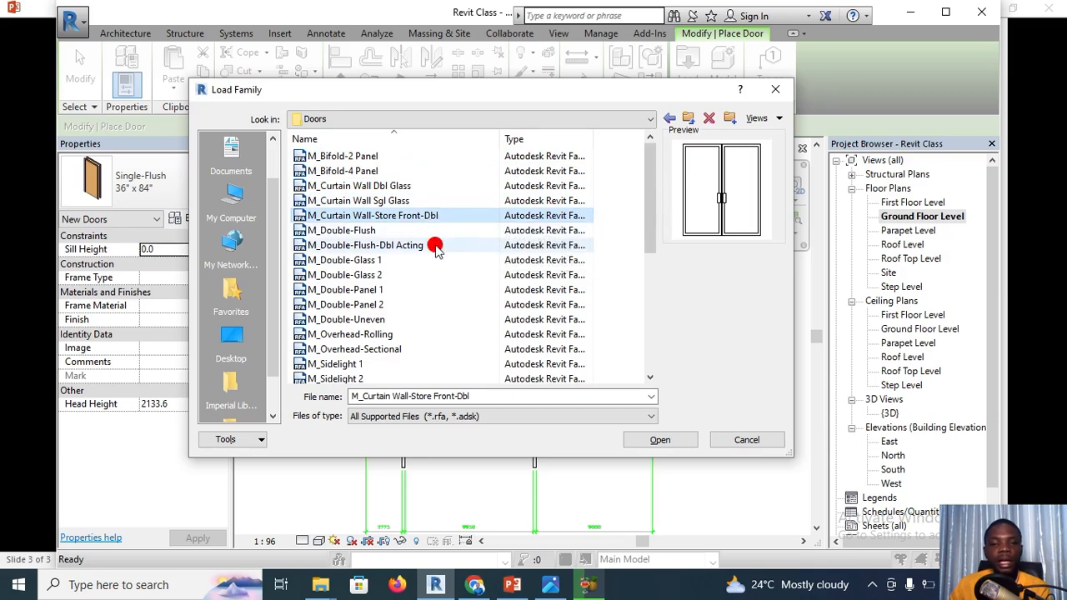
{"action": "left_click", "coordinate": [415, 232]}
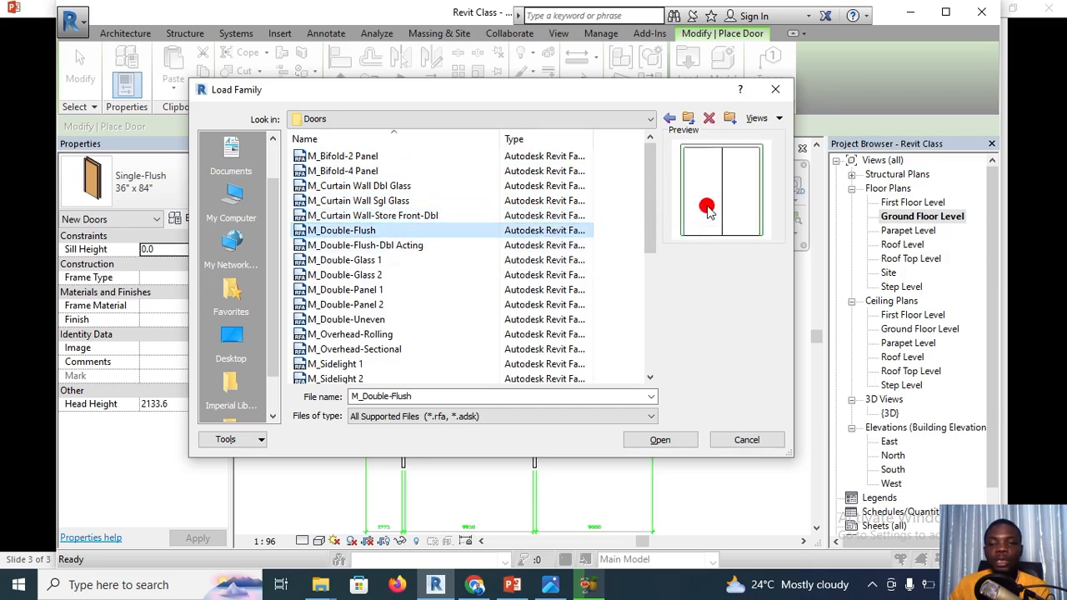
{"action": "left_click", "coordinate": [434, 245]}
{"action": "left_click", "coordinate": [423, 262]}
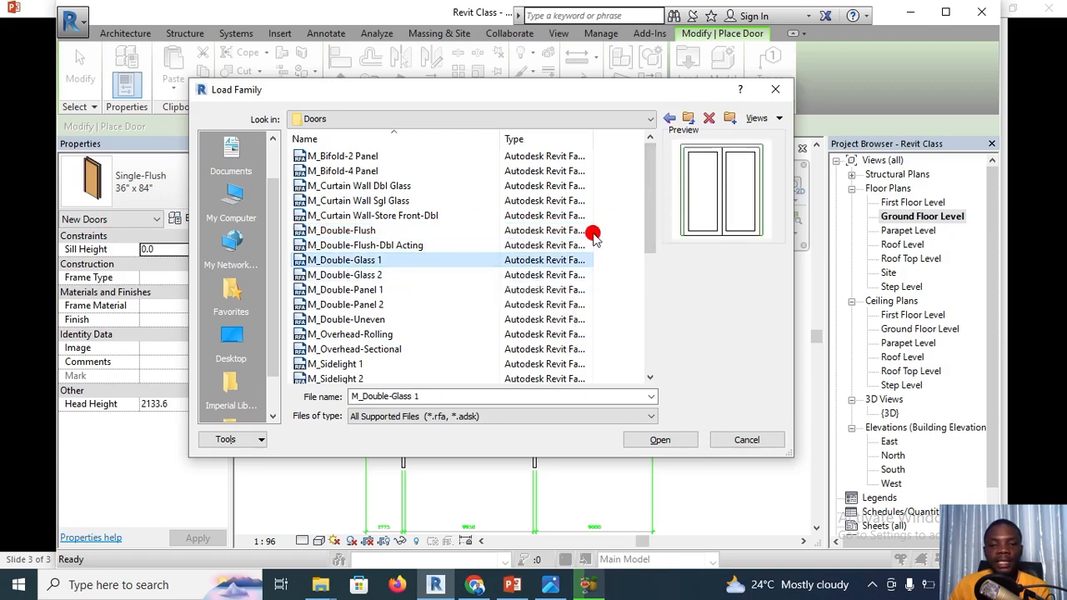
{"action": "left_click", "coordinate": [419, 275]}
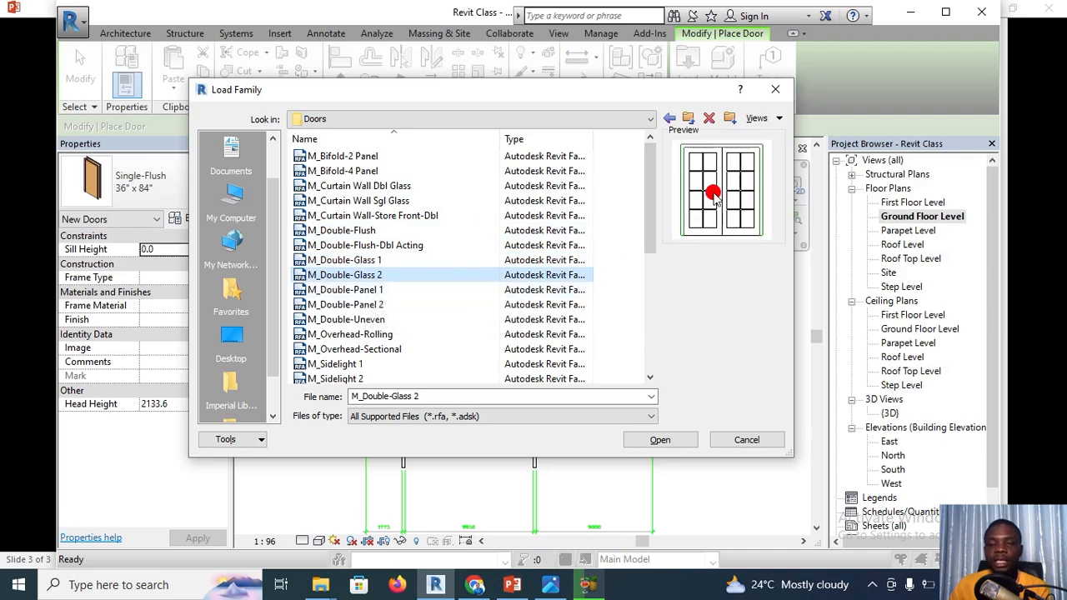
{"action": "left_click", "coordinate": [403, 293]}
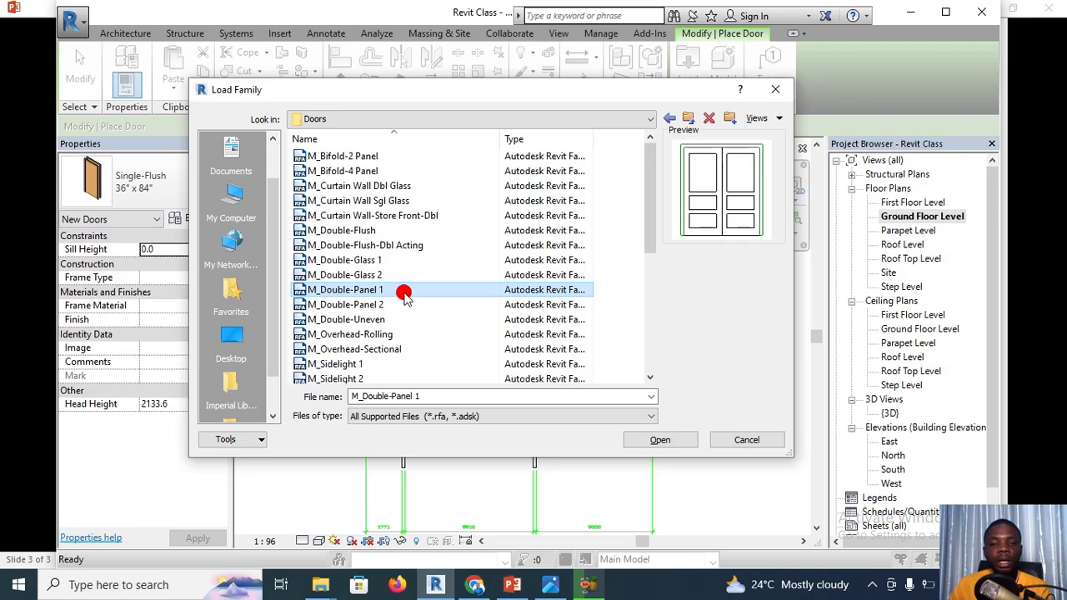
{"action": "left_click", "coordinate": [406, 305]}
{"action": "left_click", "coordinate": [411, 318]}
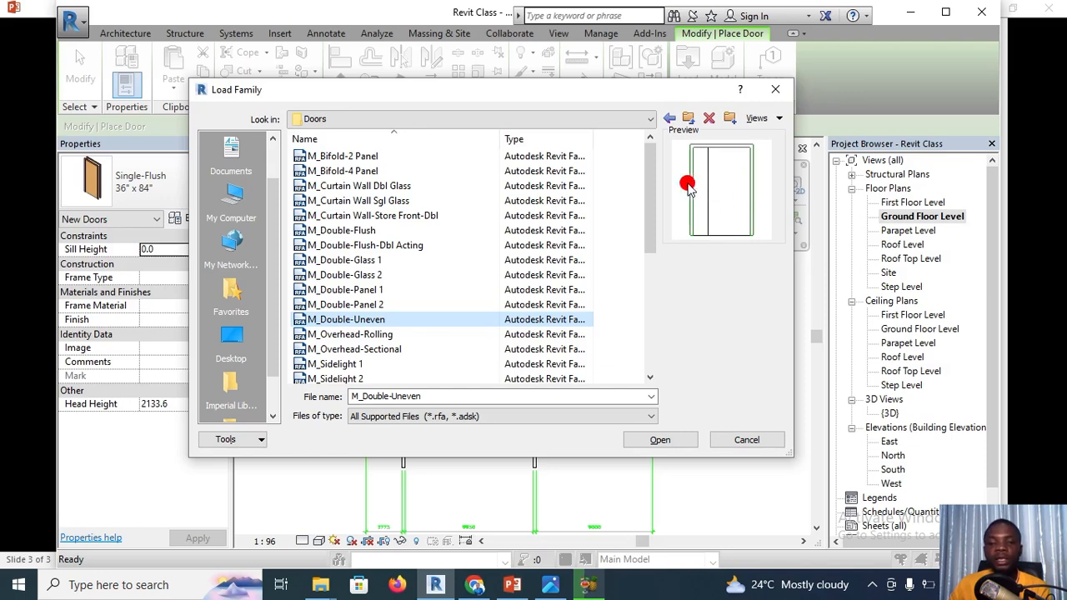
Compare the previews of M_Curtain Wall Dbl Glass, M_Bifold-4 Panel, M_Double-Flush and the M_Single-Panel 1, 2 and 3 door families
{"action": "left_click", "coordinate": [395, 186]}
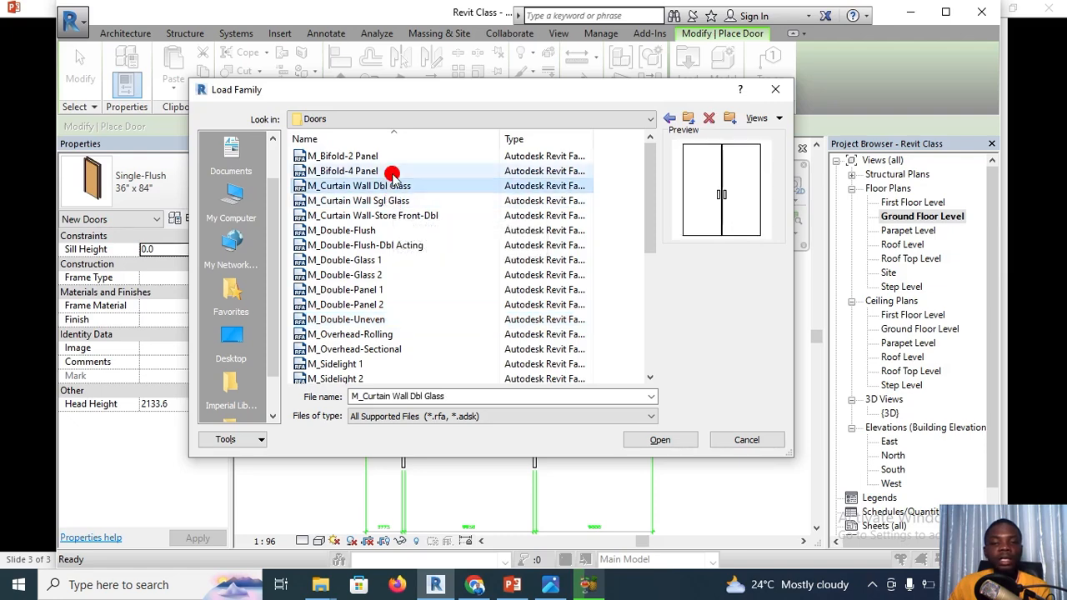
{"action": "left_click", "coordinate": [391, 172]}
{"action": "left_click", "coordinate": [398, 231]}
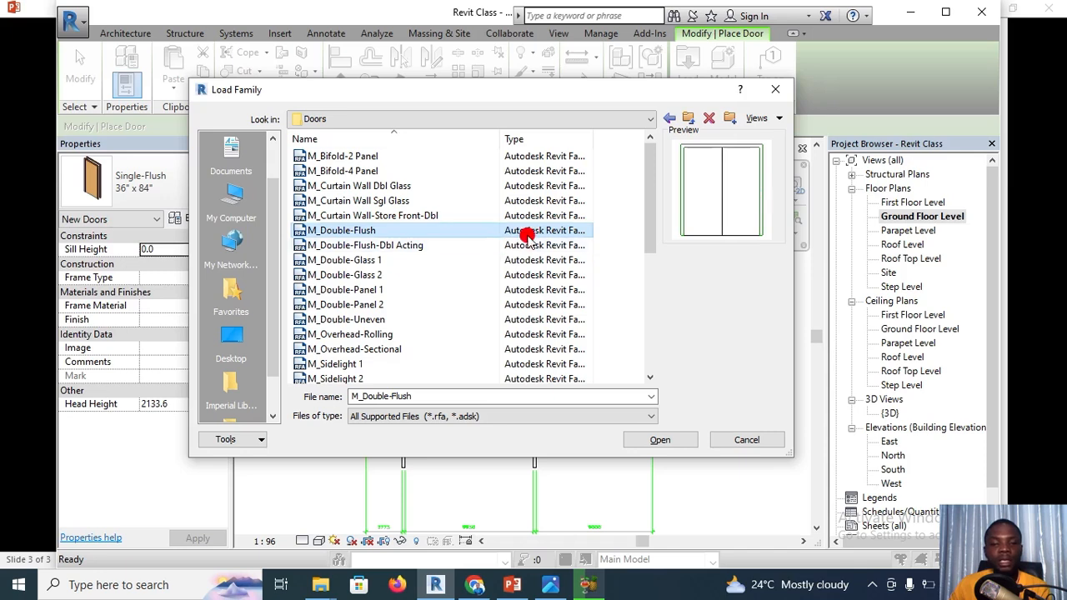
{"action": "left_click_drag", "start_coordinate": [646, 181], "coordinate": [650, 286]}
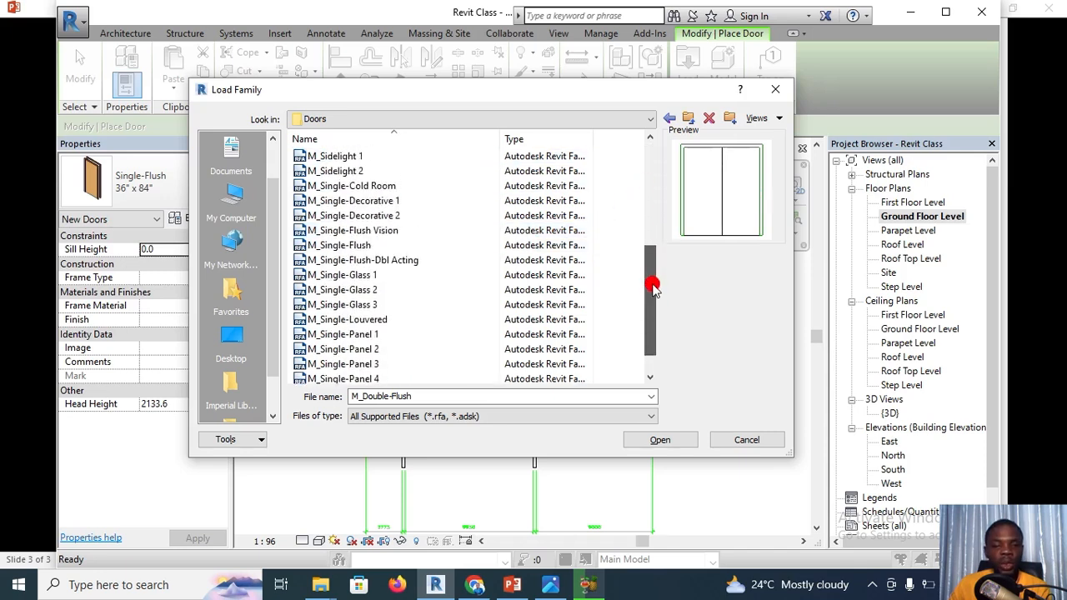
{"action": "left_click", "coordinate": [409, 334]}
{"action": "left_click", "coordinate": [387, 350]}
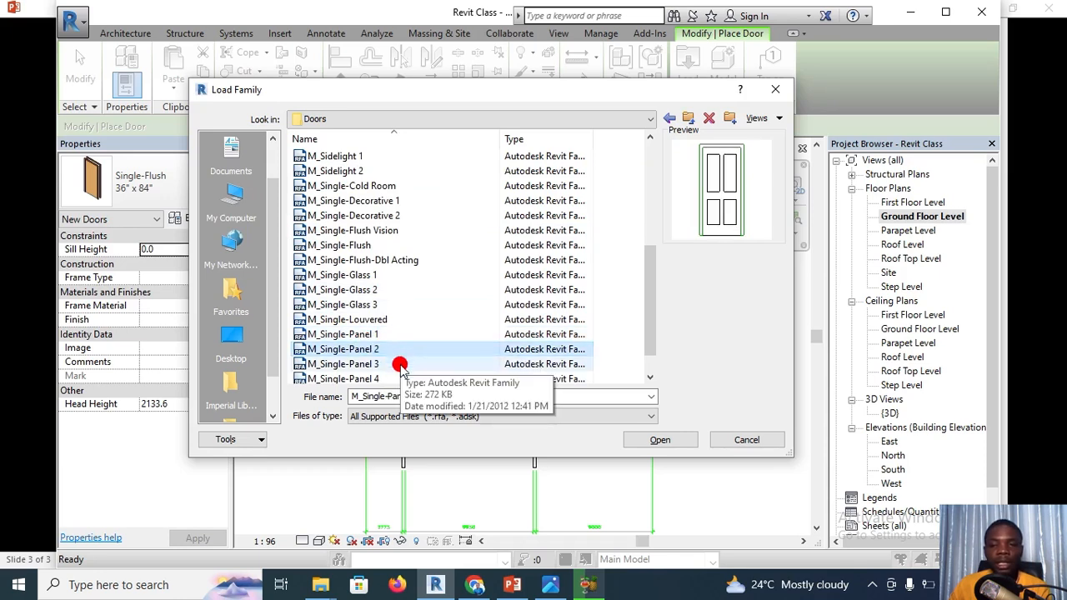
{"action": "left_click", "coordinate": [397, 370]}
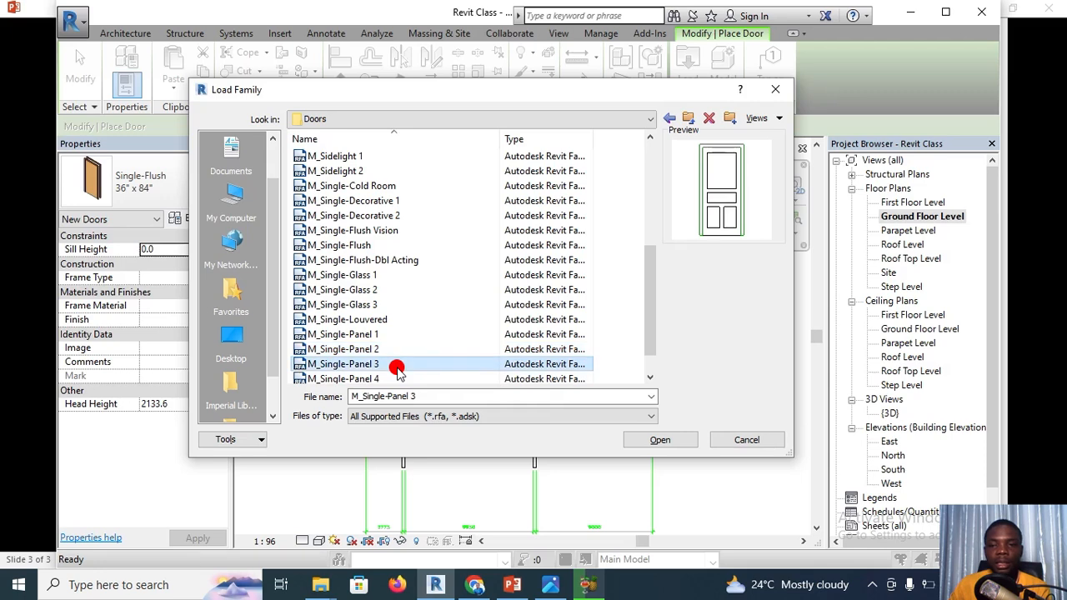
Review the bifold, curtain wall and double door previews again, from M_Bifold-2 Panel to M_Double-Uneven
{"action": "scroll", "coordinate": [412, 304], "scroll_direction": "up", "scroll_amount": 5}
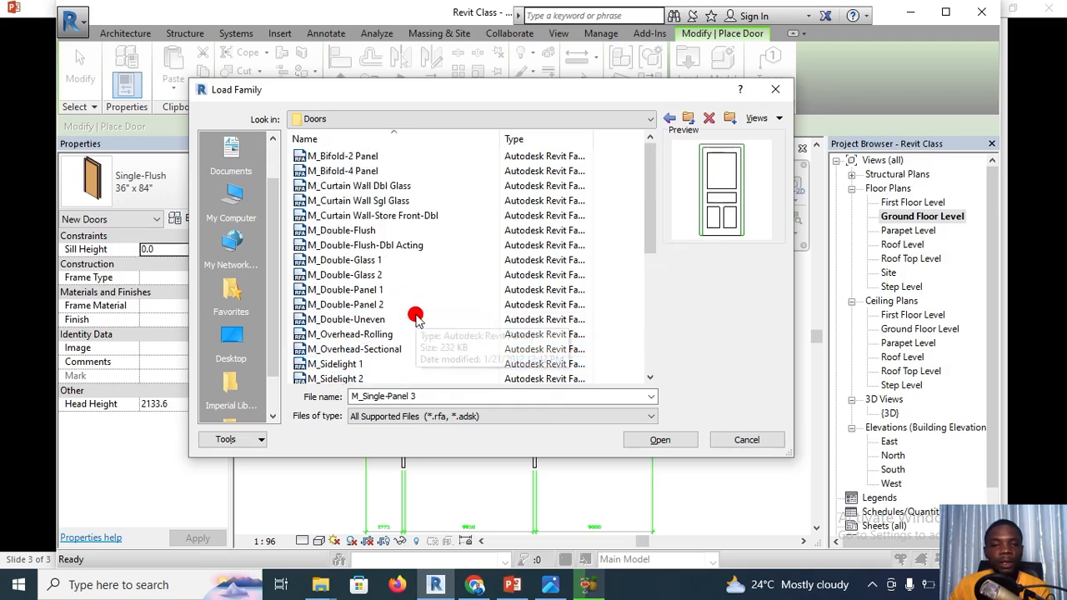
{"action": "left_click", "coordinate": [395, 155]}
{"action": "left_click", "coordinate": [396, 171]}
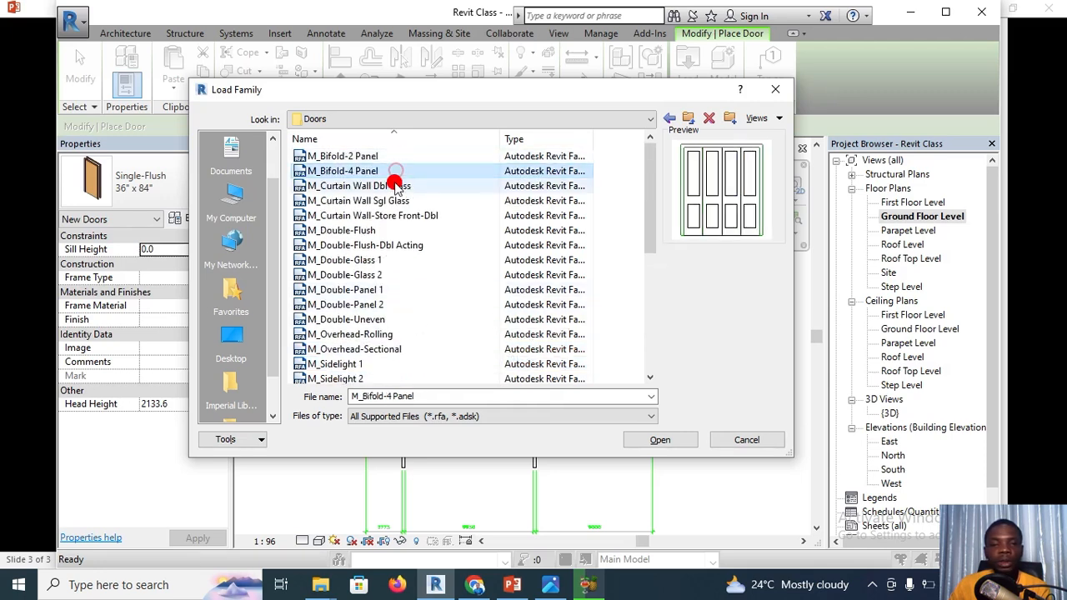
{"action": "left_click", "coordinate": [394, 186]}
{"action": "left_click", "coordinate": [403, 201]}
{"action": "left_click", "coordinate": [404, 215]}
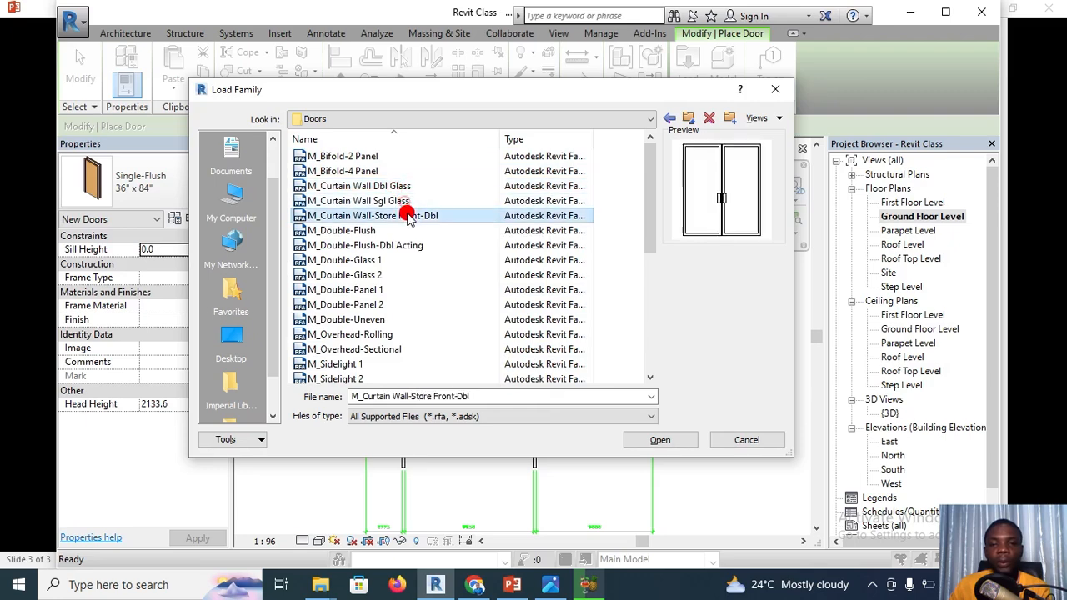
{"action": "left_click", "coordinate": [400, 230]}
{"action": "left_click", "coordinate": [406, 245]}
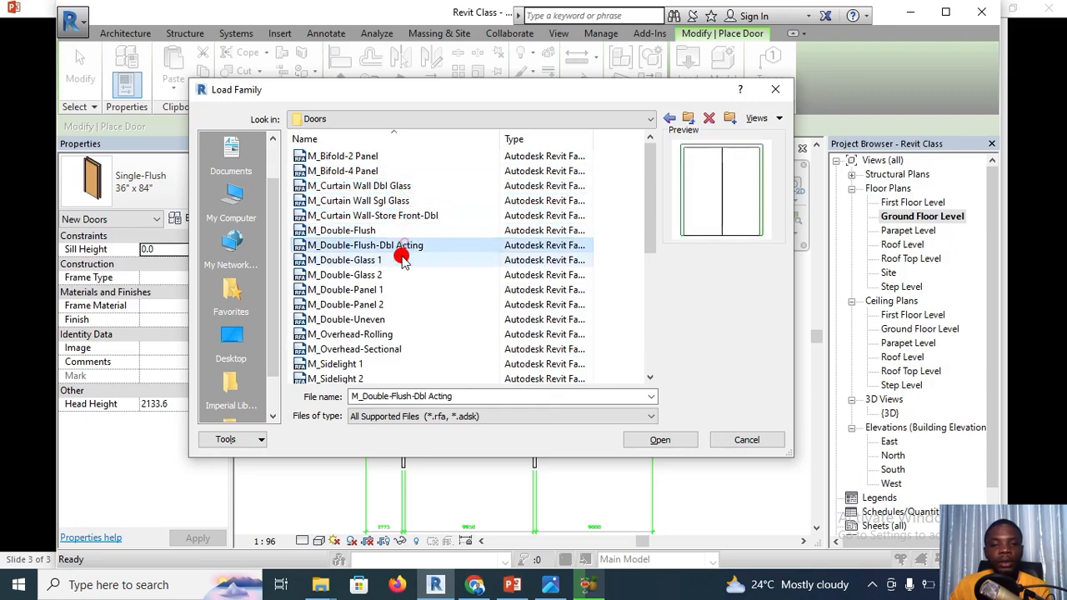
{"action": "left_click", "coordinate": [398, 260]}
{"action": "left_click", "coordinate": [395, 289]}
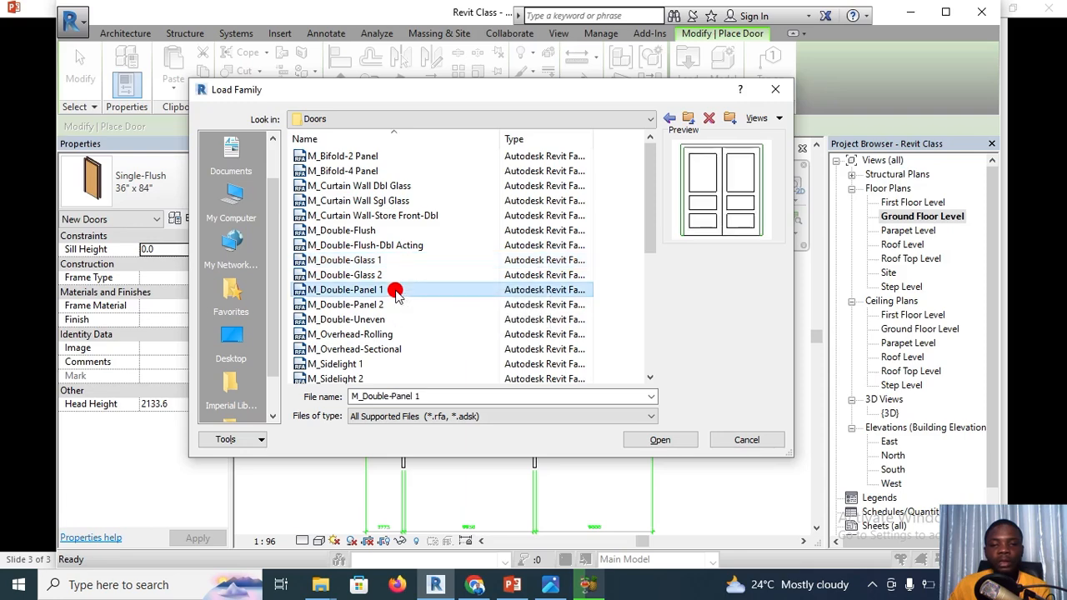
{"action": "left_click", "coordinate": [394, 304]}
{"action": "left_click", "coordinate": [396, 318]}
Compare the M_Single-Flush, M_Single-Glass 1 and M_Single-Panel 1 door families and select M_Single-Flush as the family to load
{"action": "scroll", "coordinate": [400, 309], "scroll_direction": "down", "scroll_amount": 4}
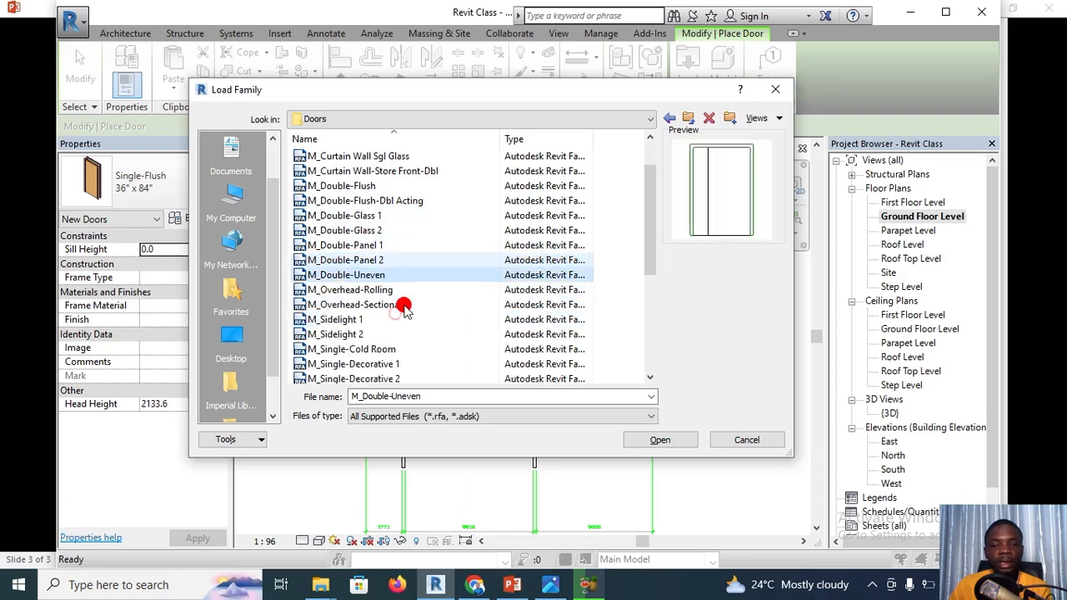
{"action": "left_click", "coordinate": [354, 276]}
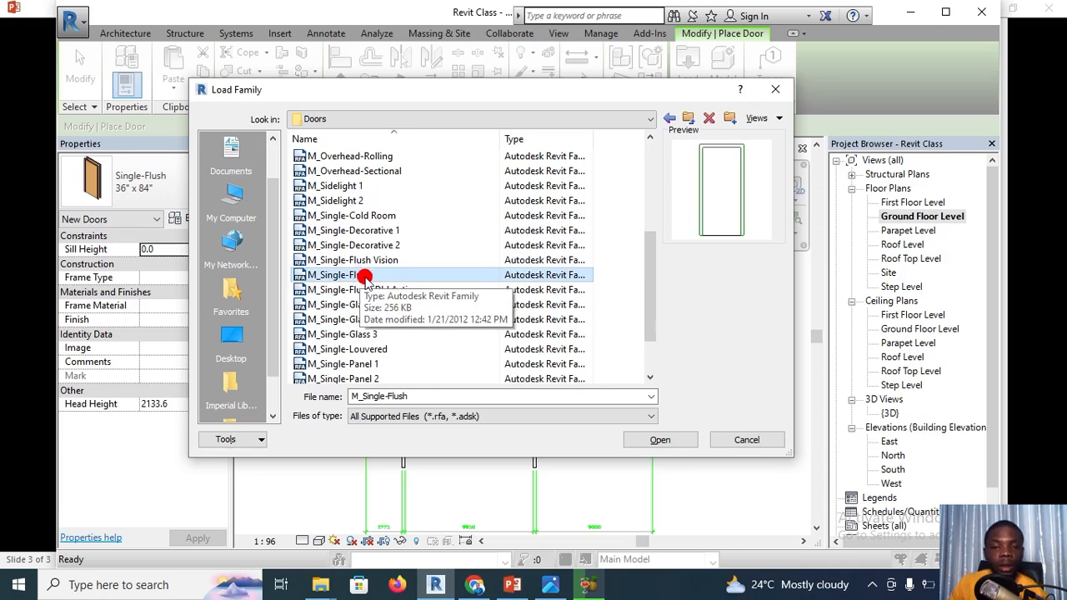
{"action": "left_click", "coordinate": [393, 305]}
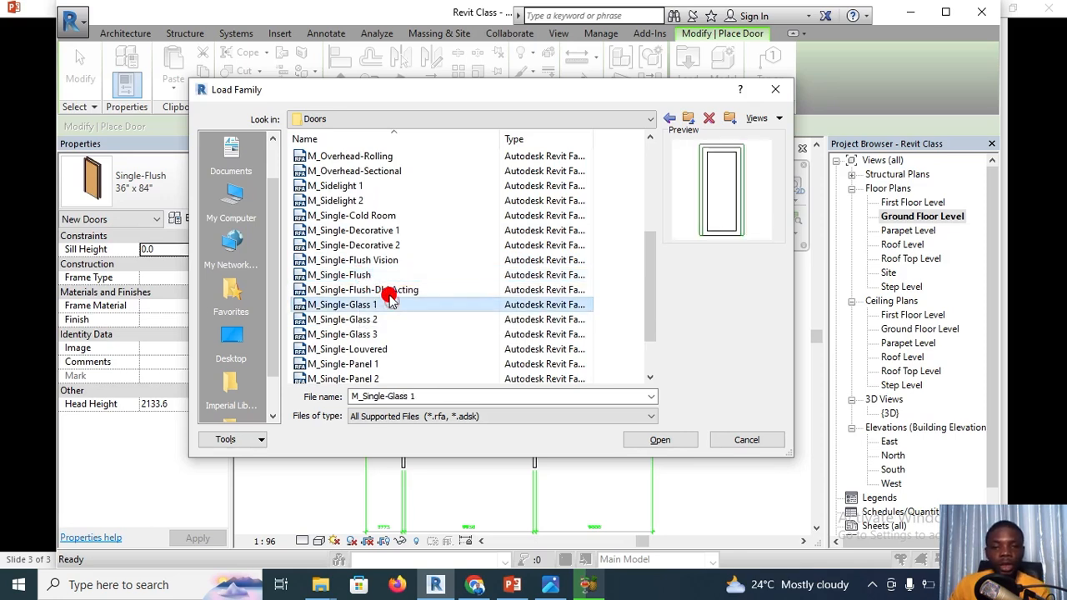
{"action": "left_click", "coordinate": [384, 275]}
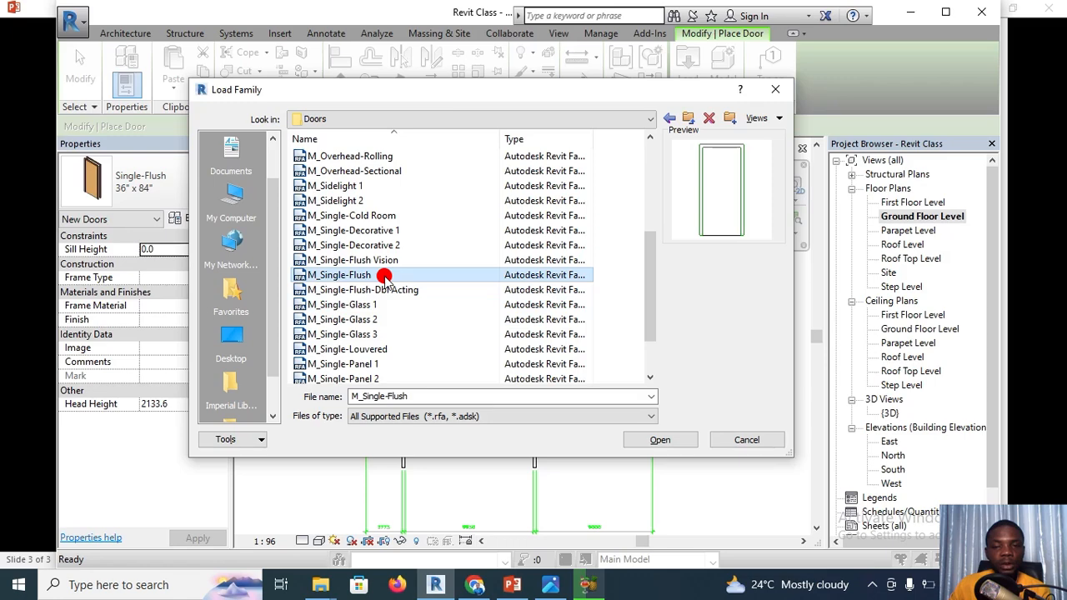
{"action": "left_click", "coordinate": [390, 363]}
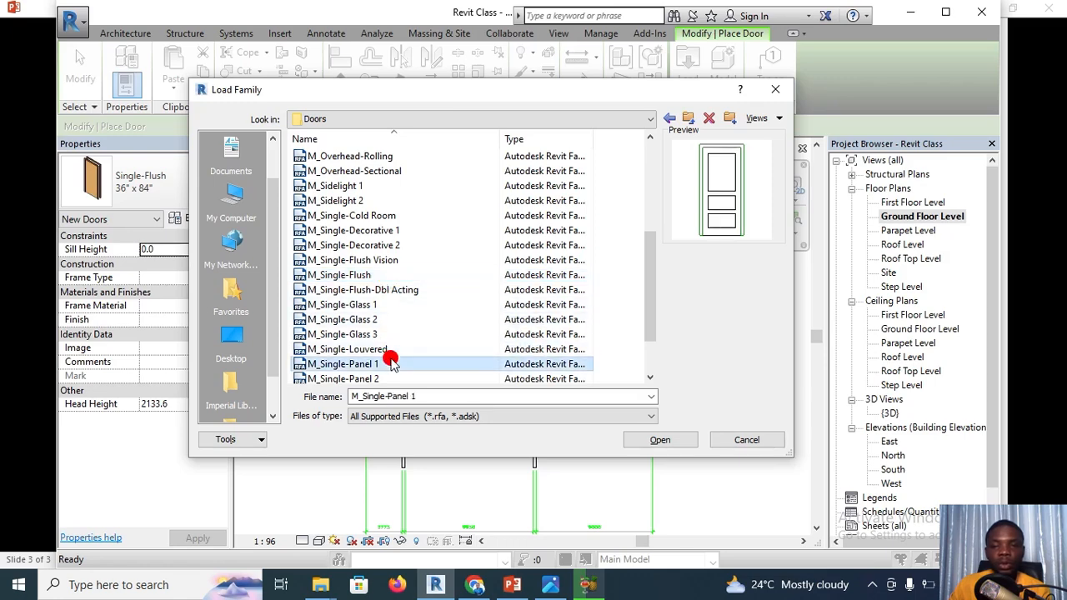
{"action": "scroll", "coordinate": [392, 360], "scroll_direction": "down", "scroll_amount": 2}
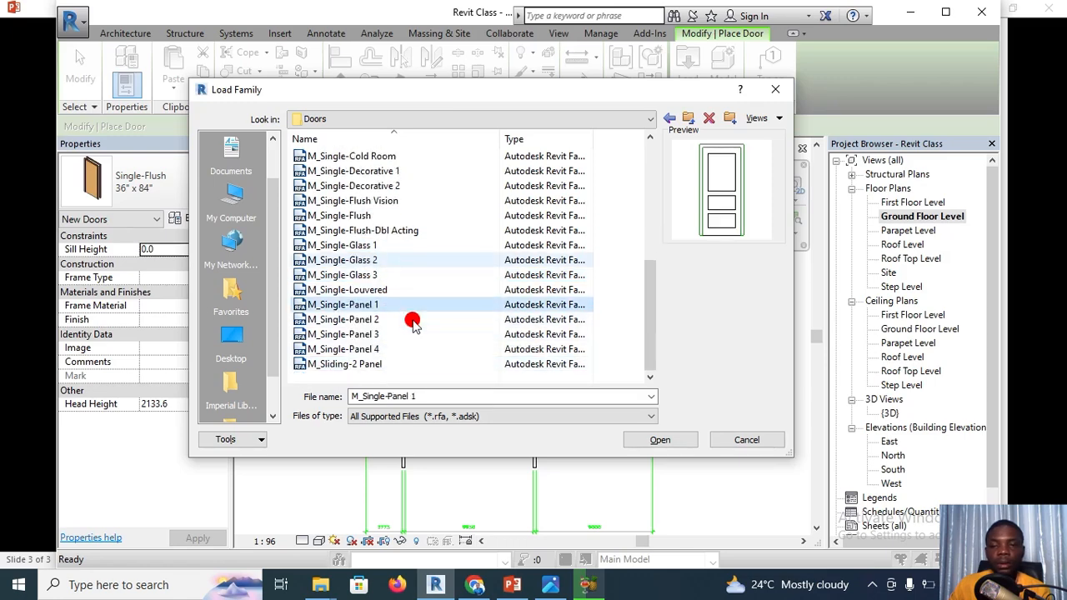
{"action": "scroll", "coordinate": [408, 317], "scroll_direction": "up", "scroll_amount": 1}
{"action": "left_click", "coordinate": [379, 260]}
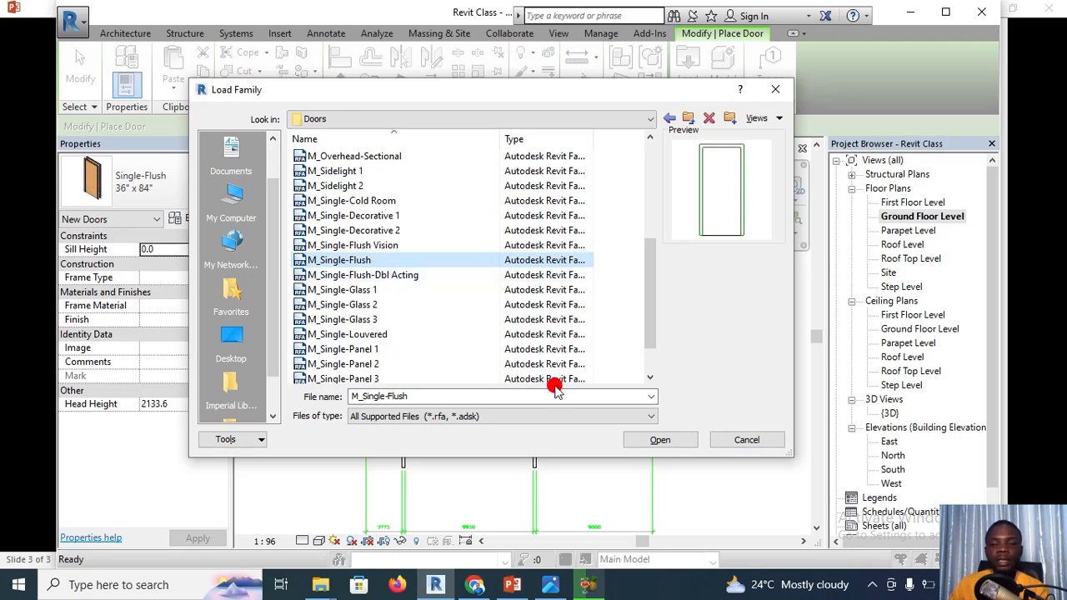
Load the M_Single-Flush door family and duplicate its 0915 x 2134mm type under the name internal doors
{"action": "left_click", "coordinate": [676, 448]}
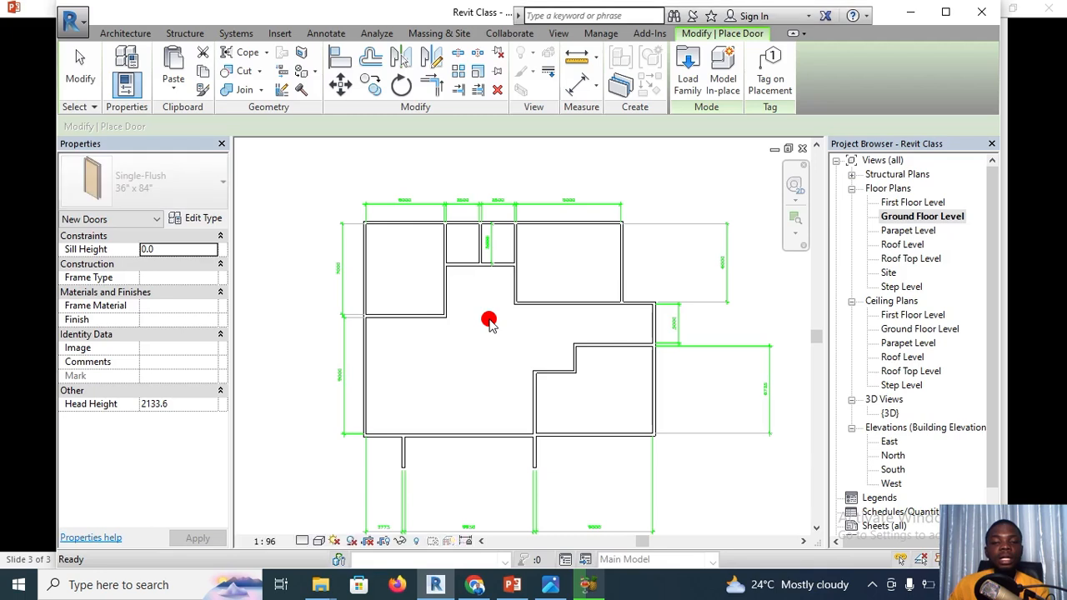
{"action": "left_click", "coordinate": [199, 218]}
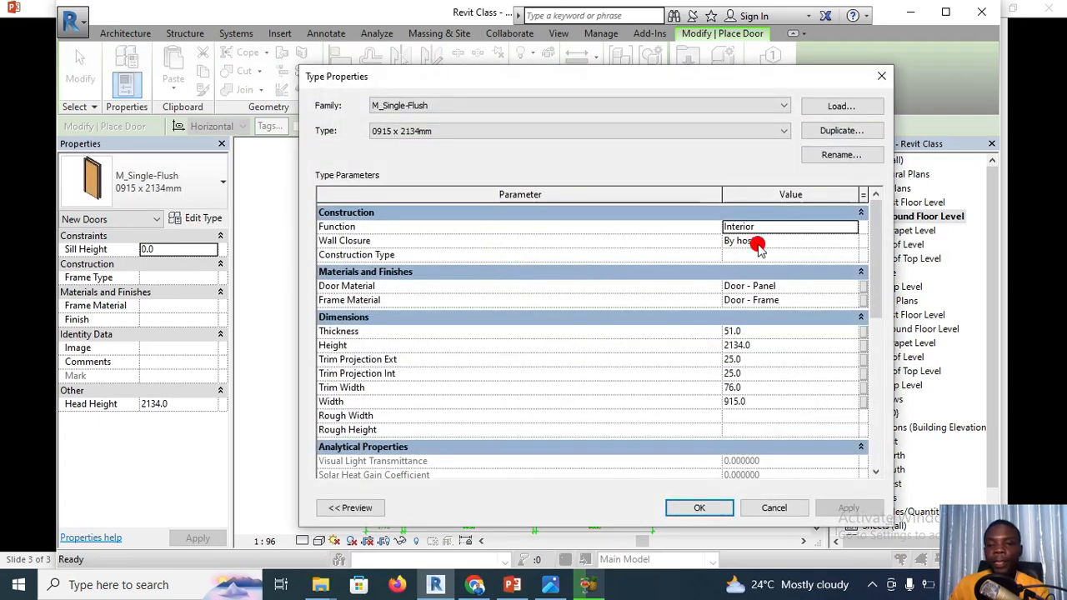
{"action": "left_click", "coordinate": [838, 131]}
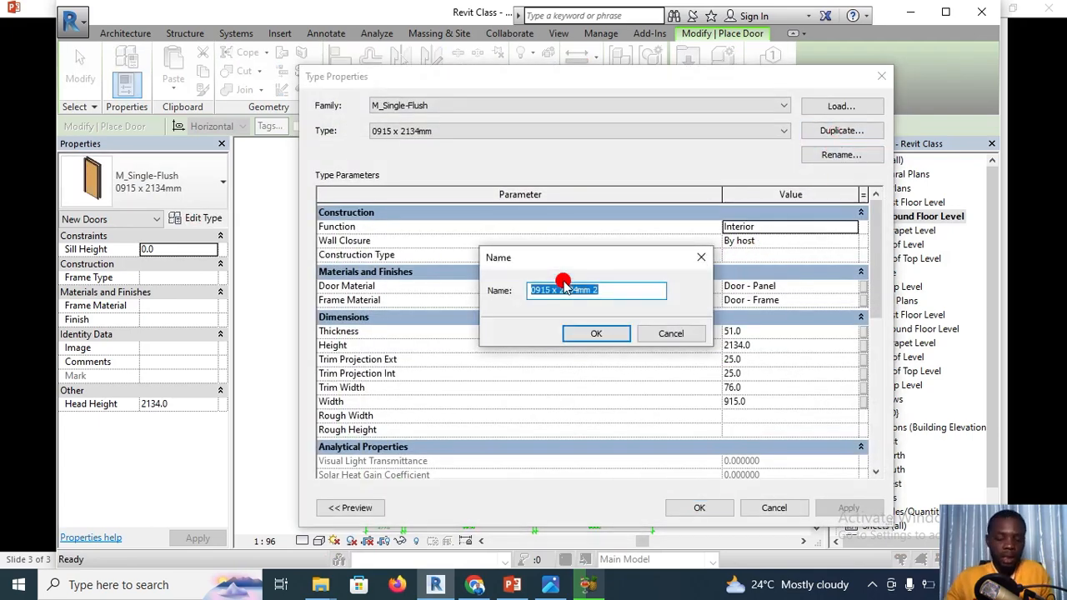
{"action": "type", "text": "internal does"}
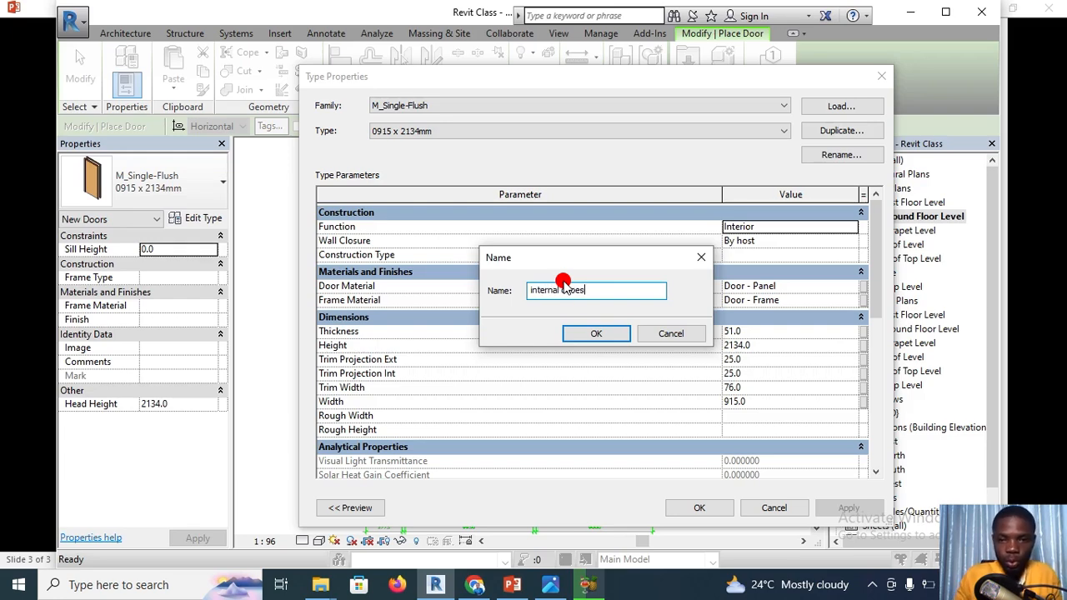
{"action": "key", "text": "BackSpace"}
{"action": "key", "text": "BackSpace"}
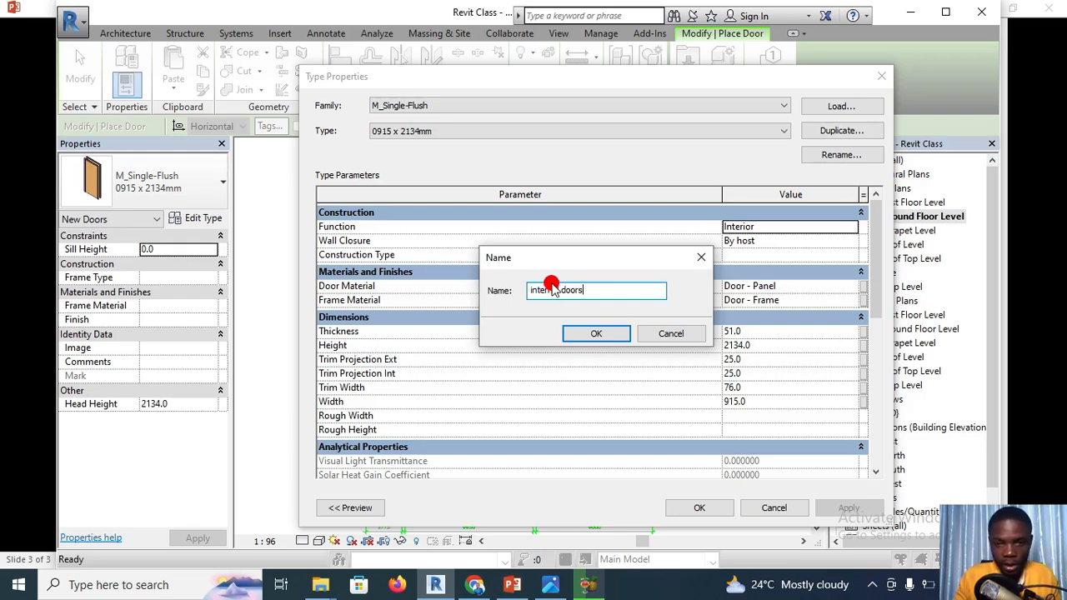
{"action": "left_click", "coordinate": [596, 333]}
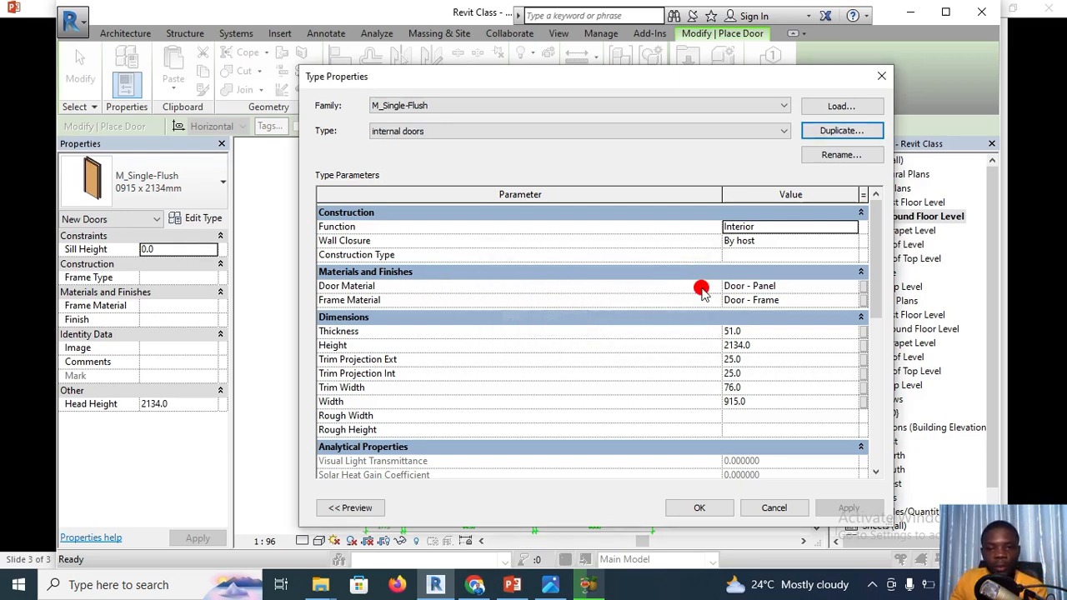
Create a new material for the internal doors' Door Material parameter and rename it door panel material
{"action": "left_click", "coordinate": [763, 287]}
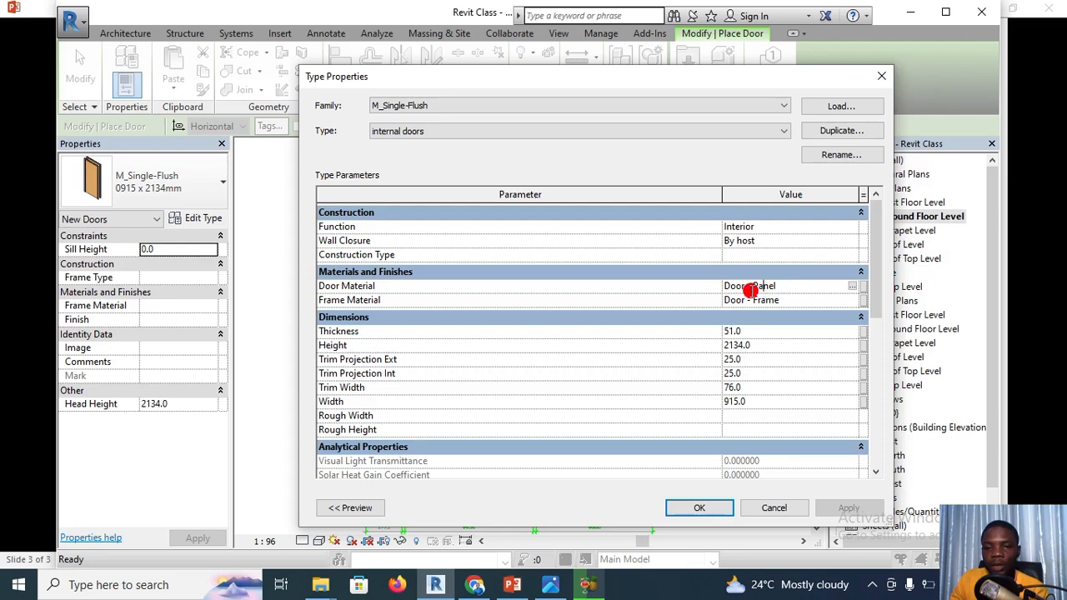
{"action": "left_click", "coordinate": [850, 287]}
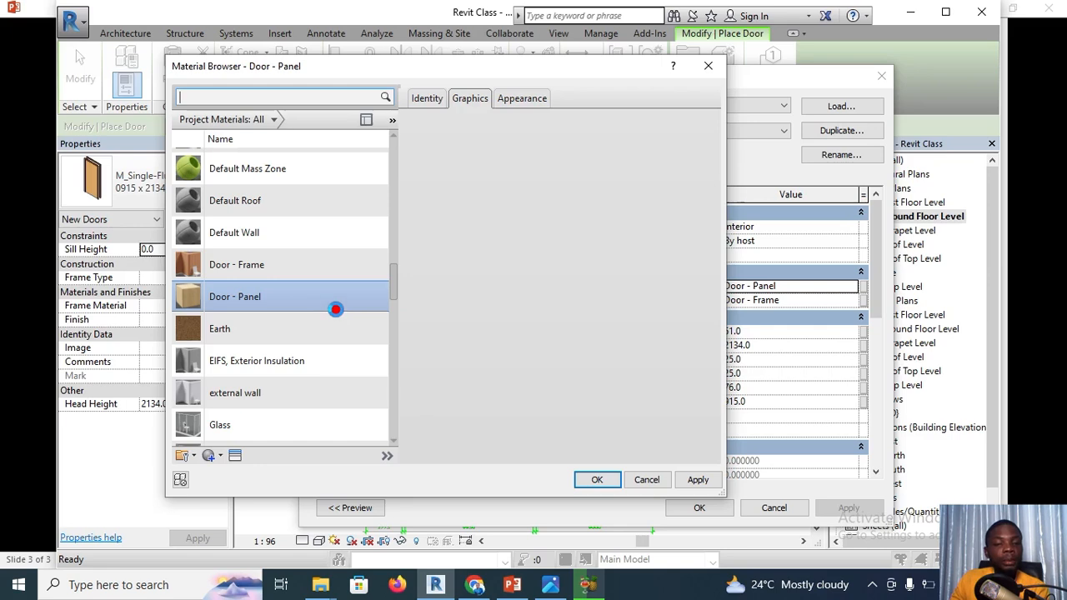
{"action": "left_click", "coordinate": [336, 309]}
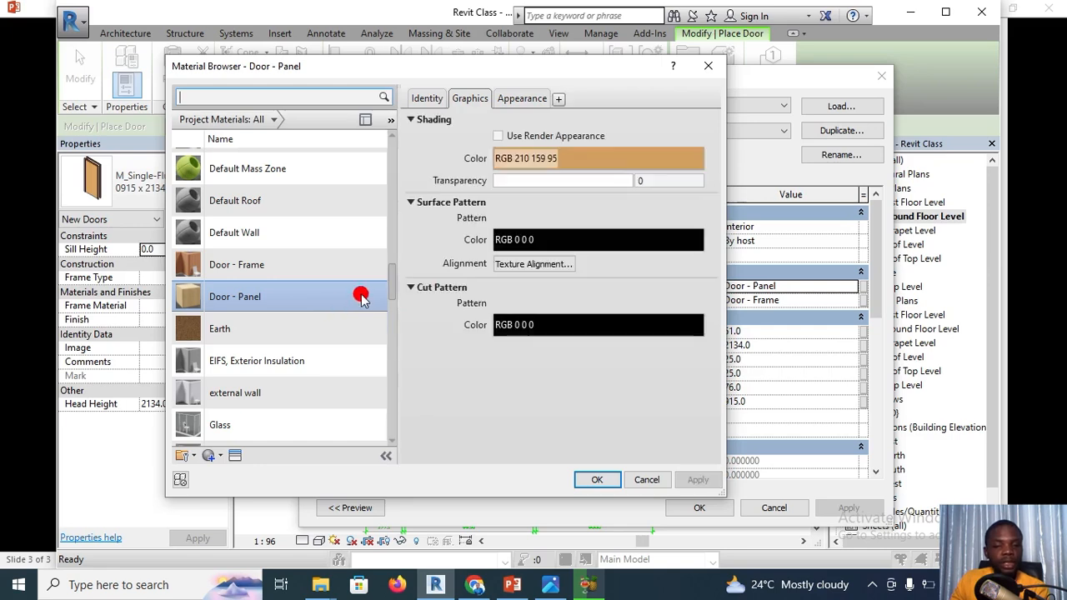
{"action": "scroll", "coordinate": [225, 450], "scroll_direction": "down", "scroll_amount": 1}
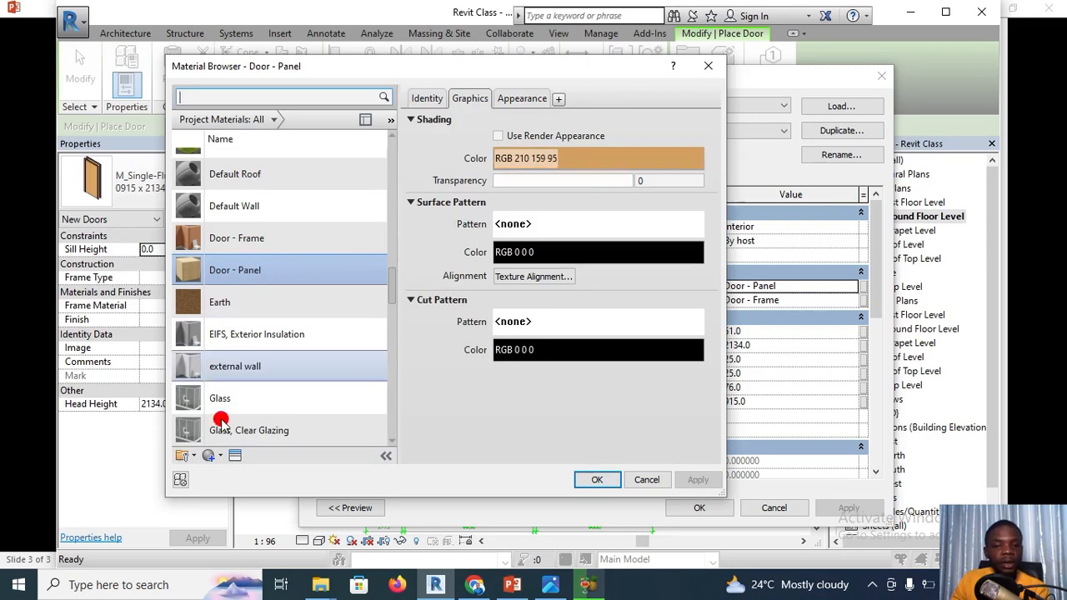
{"action": "left_click", "coordinate": [210, 455]}
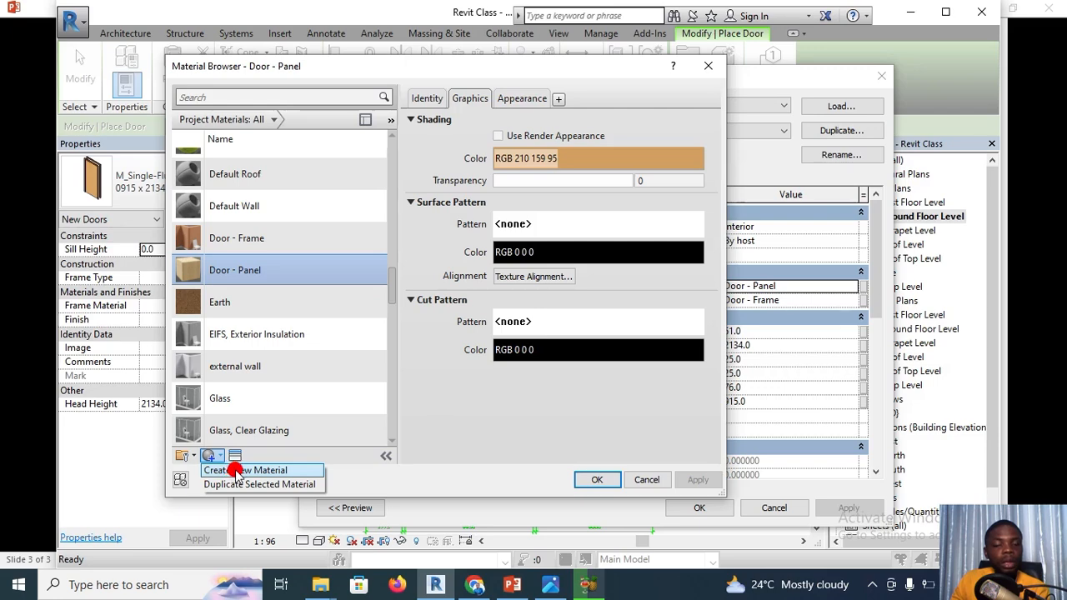
{"action": "left_click", "coordinate": [240, 470]}
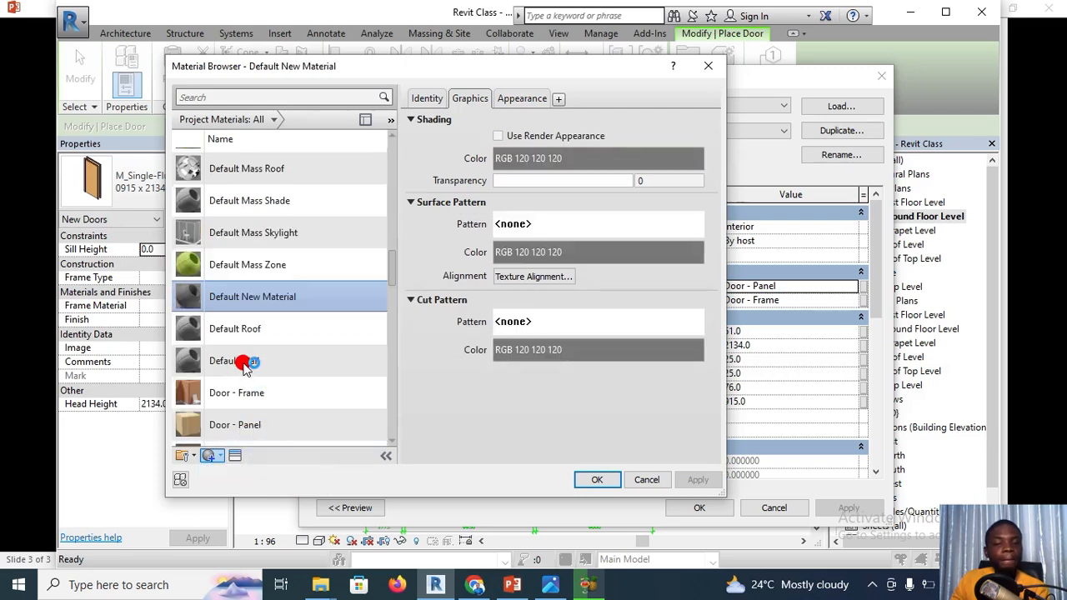
{"action": "right_click", "coordinate": [242, 300]}
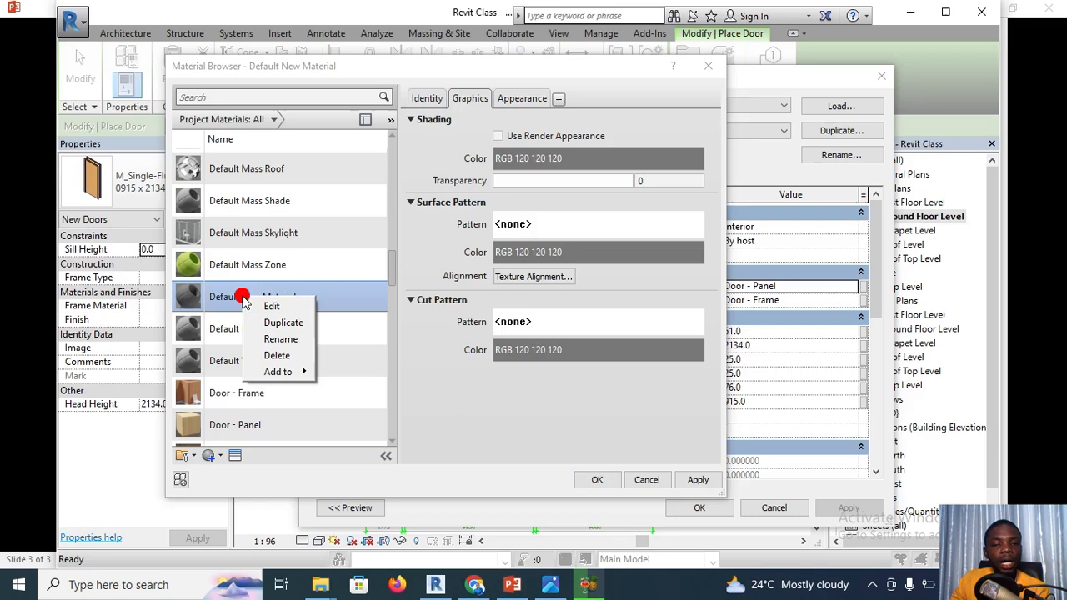
{"action": "left_click", "coordinate": [277, 339]}
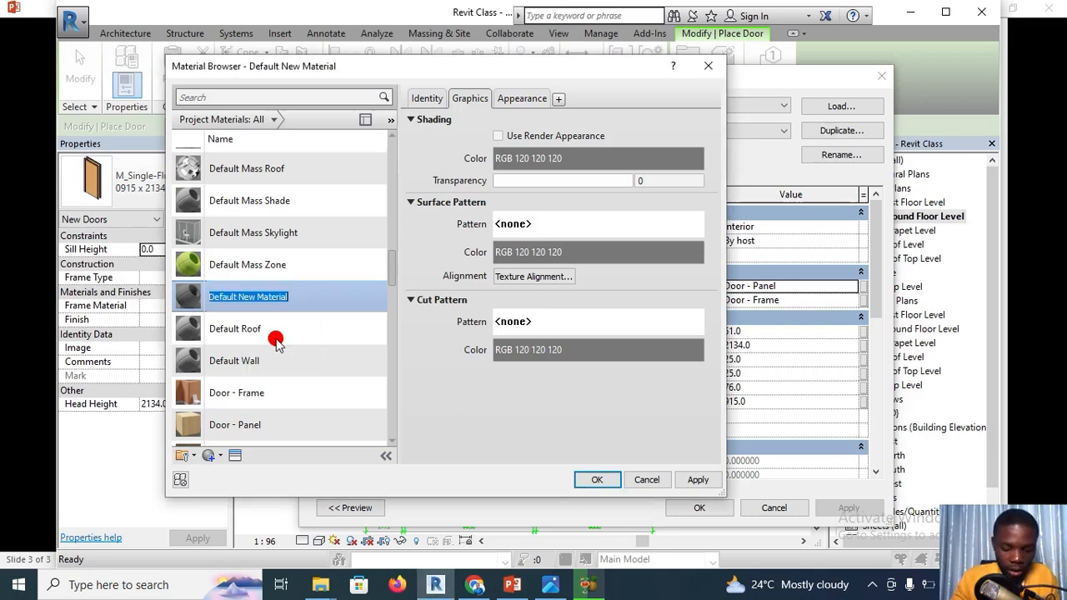
{"action": "type", "text": "door pan"}
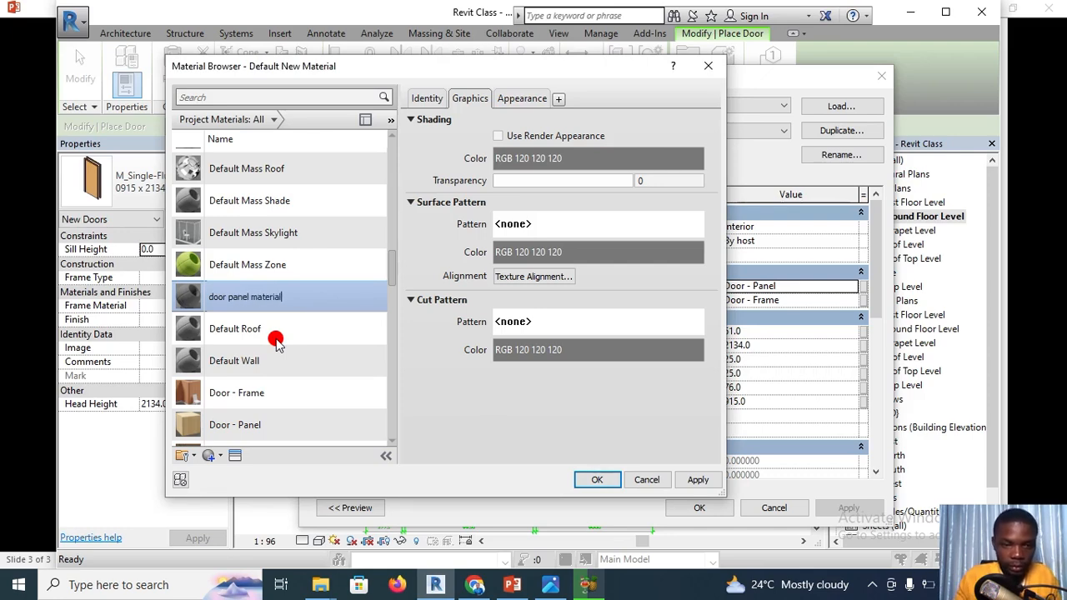
Replace the door panel material's appearance with the Paneling 1 asset from the Appearance Library's Wood Panels category
{"action": "left_click", "coordinate": [237, 456]}
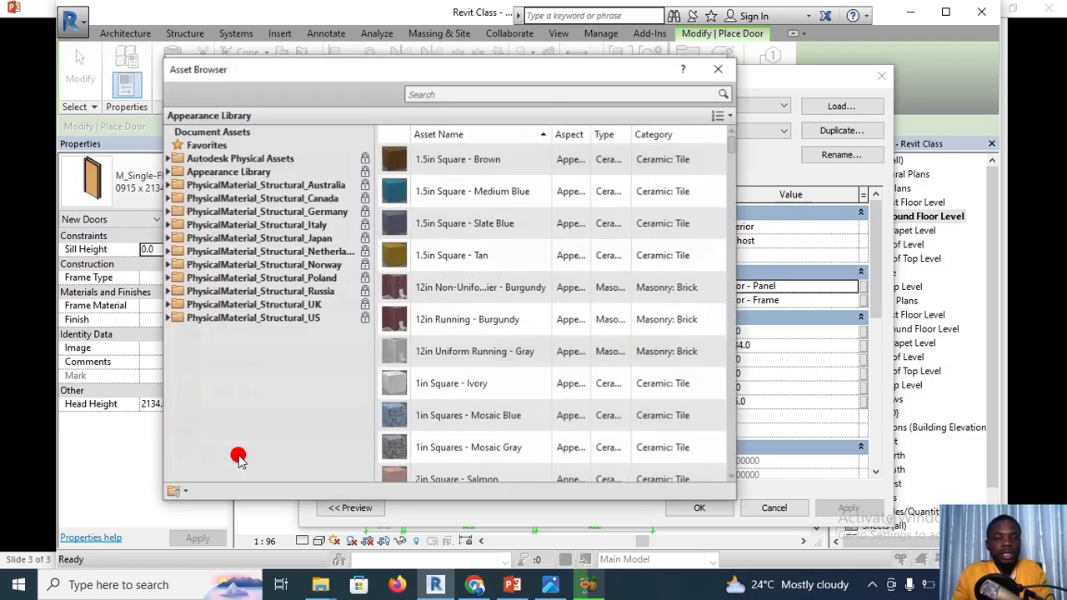
{"action": "double_click", "coordinate": [170, 173]}
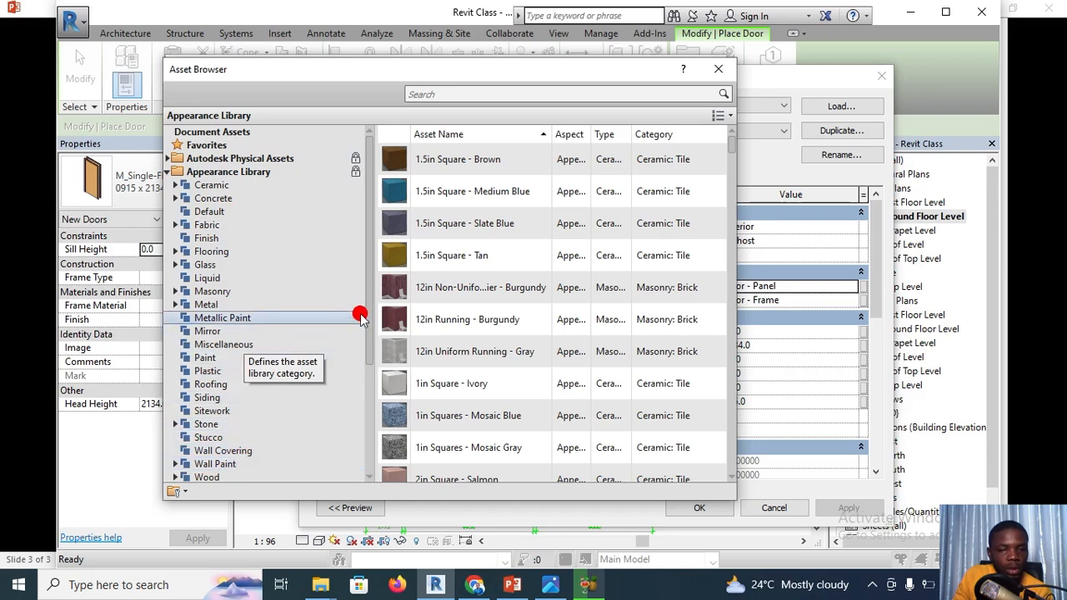
{"action": "scroll", "coordinate": [367, 308], "scroll_direction": "down", "scroll_amount": 1}
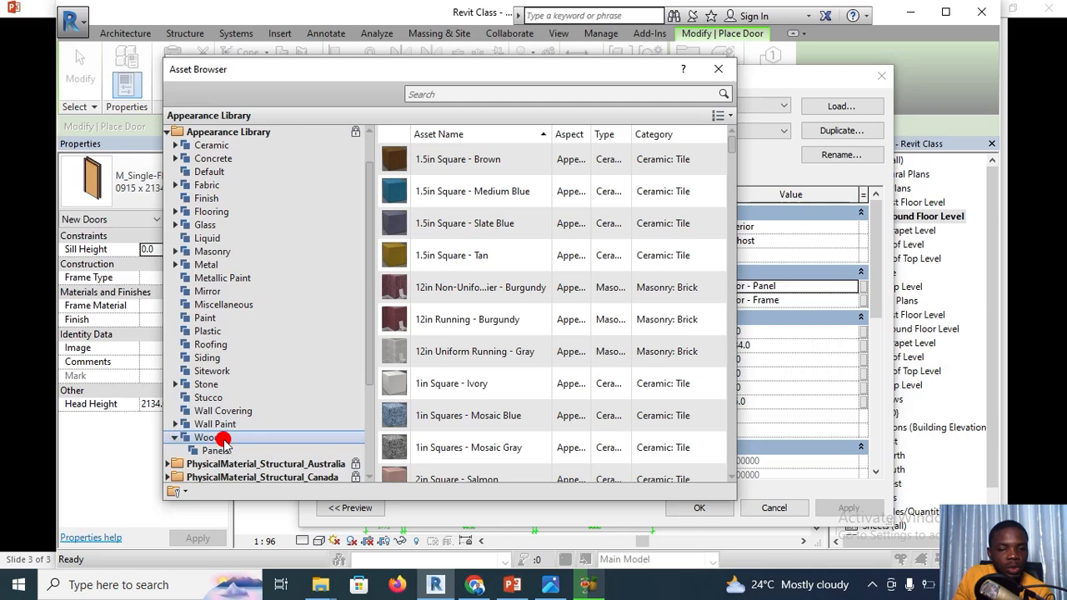
{"action": "double_click", "coordinate": [238, 438]}
{"action": "left_click", "coordinate": [236, 451]}
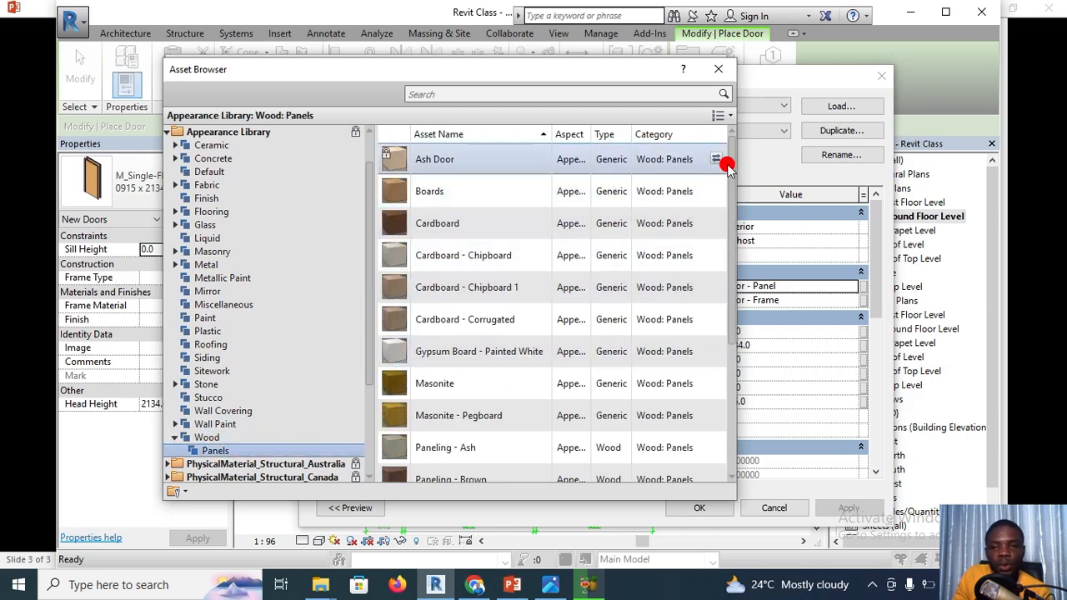
{"action": "left_click_drag", "start_coordinate": [730, 163], "coordinate": [735, 307]}
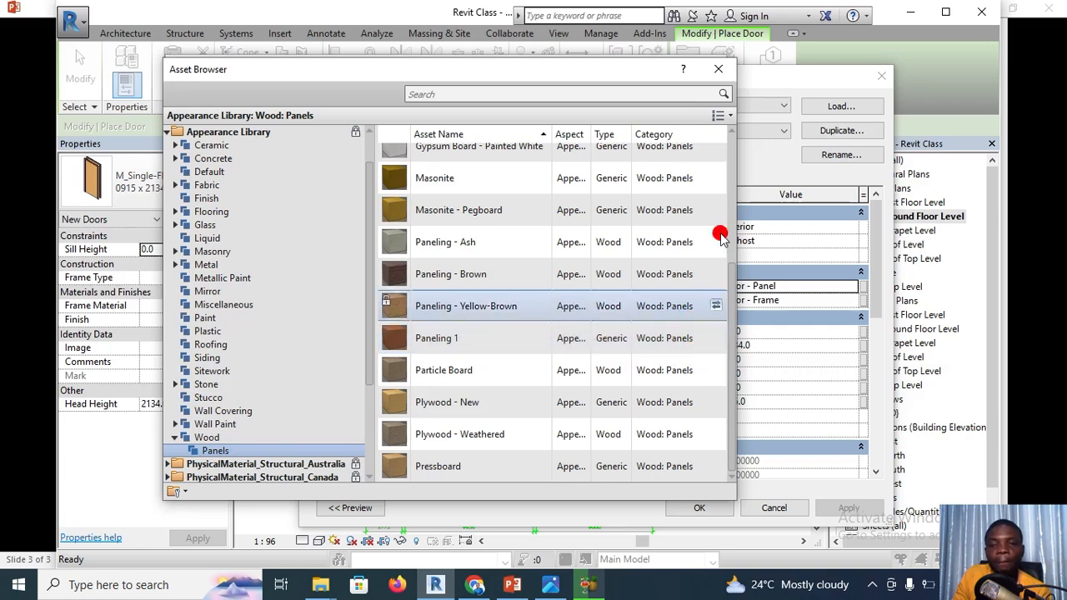
{"action": "left_click", "coordinate": [706, 69]}
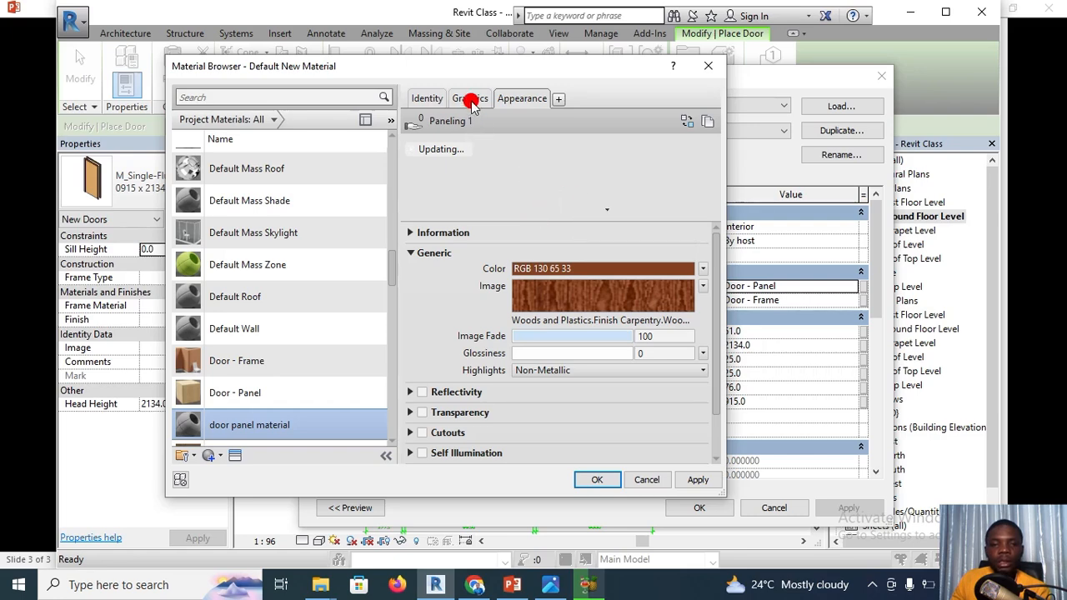
Set the door panel material's shading color to RGB 128 64 0 and turn on Use Render Appearance for its shading
{"action": "left_click_drag", "start_coordinate": [472, 72], "coordinate": [491, 51]}
{"action": "left_click", "coordinate": [490, 77]}
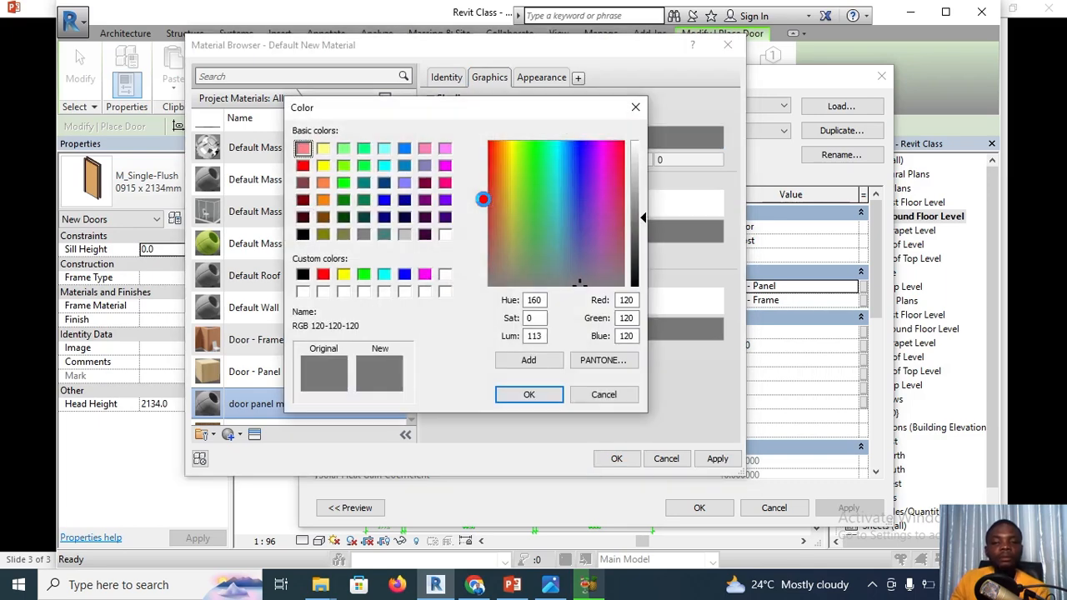
{"action": "left_click", "coordinate": [321, 217]}
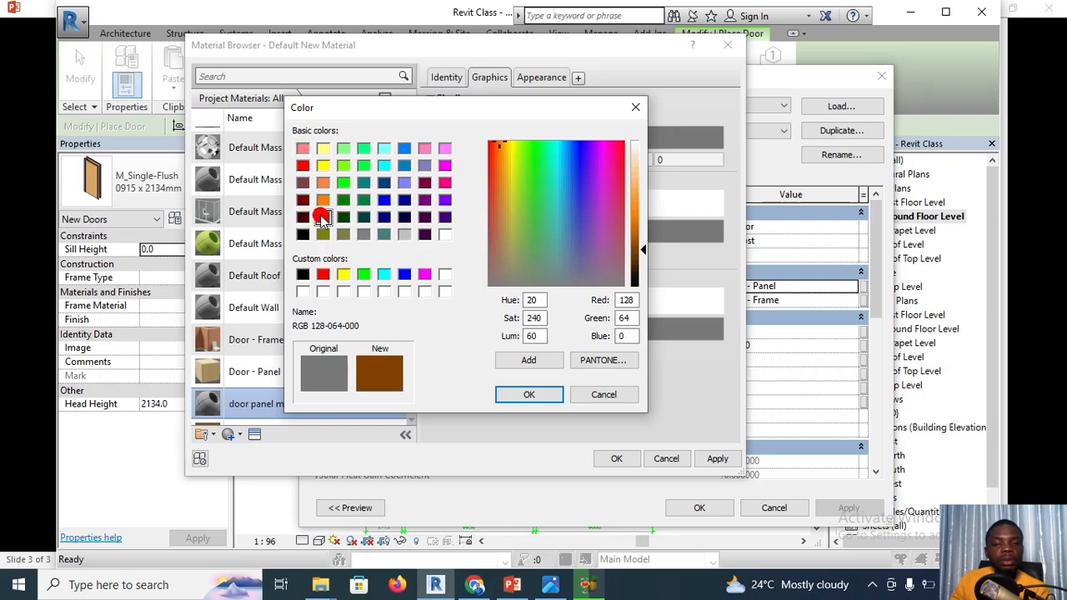
{"action": "left_click", "coordinate": [528, 394]}
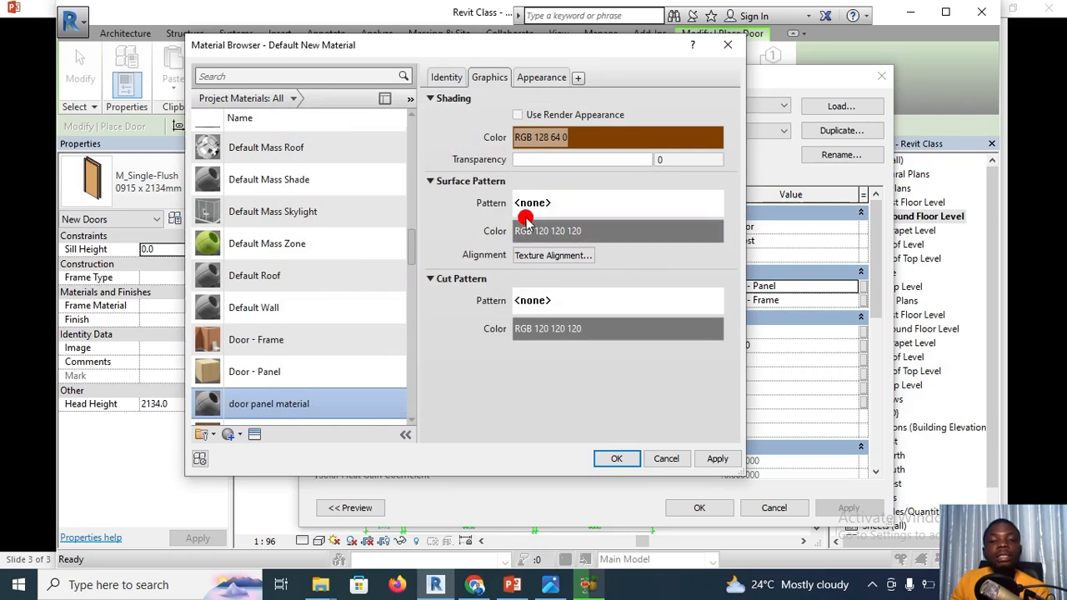
{"action": "left_click", "coordinate": [518, 114]}
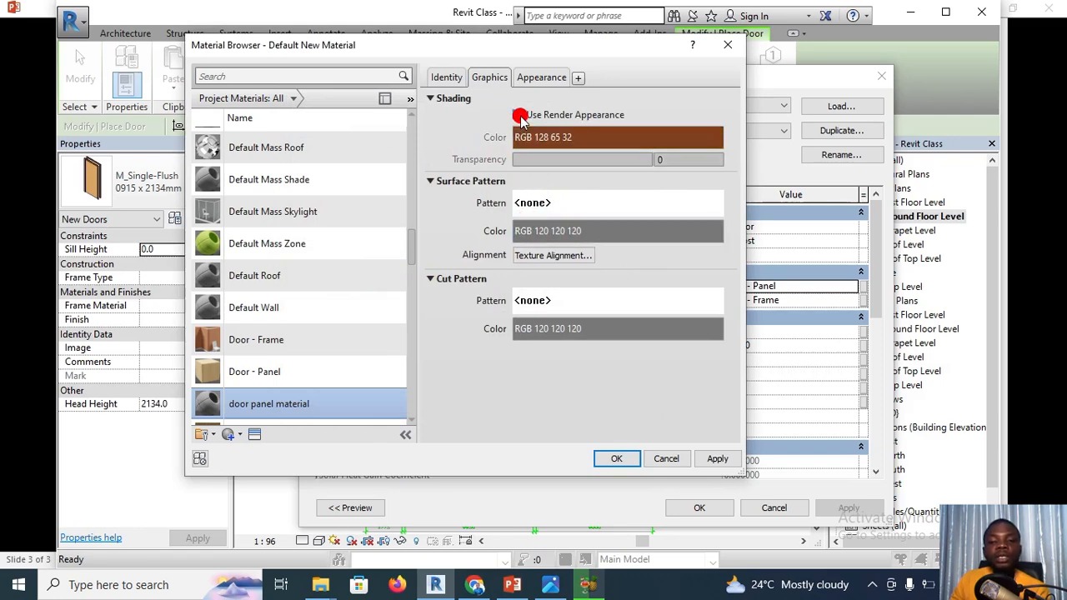
Check the door panel material's appearance settings and assign the material to the internal doors type's Door Material
{"action": "left_click", "coordinate": [540, 77]}
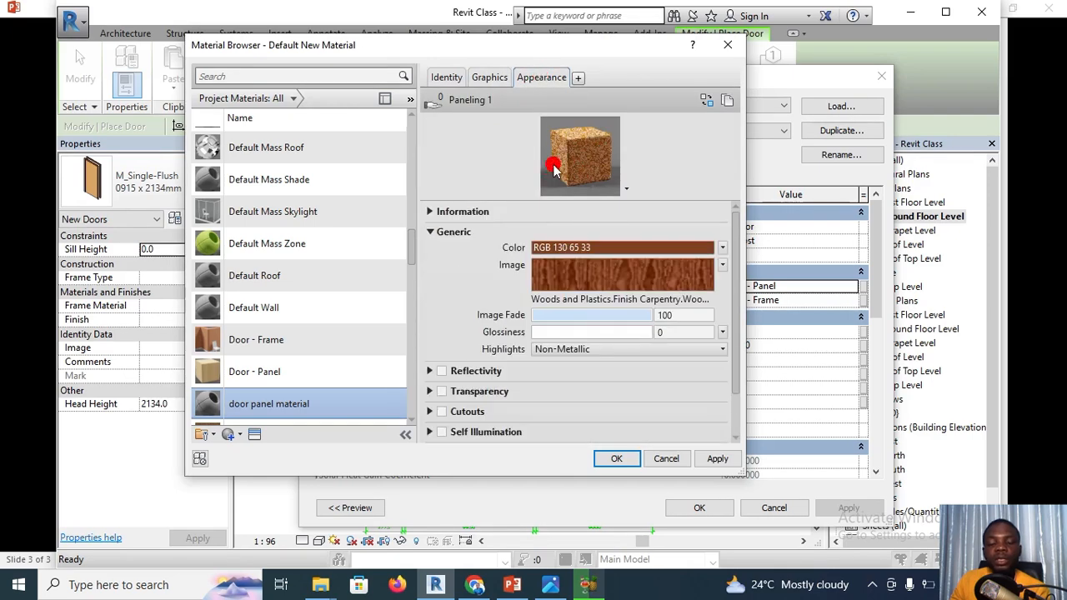
{"action": "left_click", "coordinate": [710, 461]}
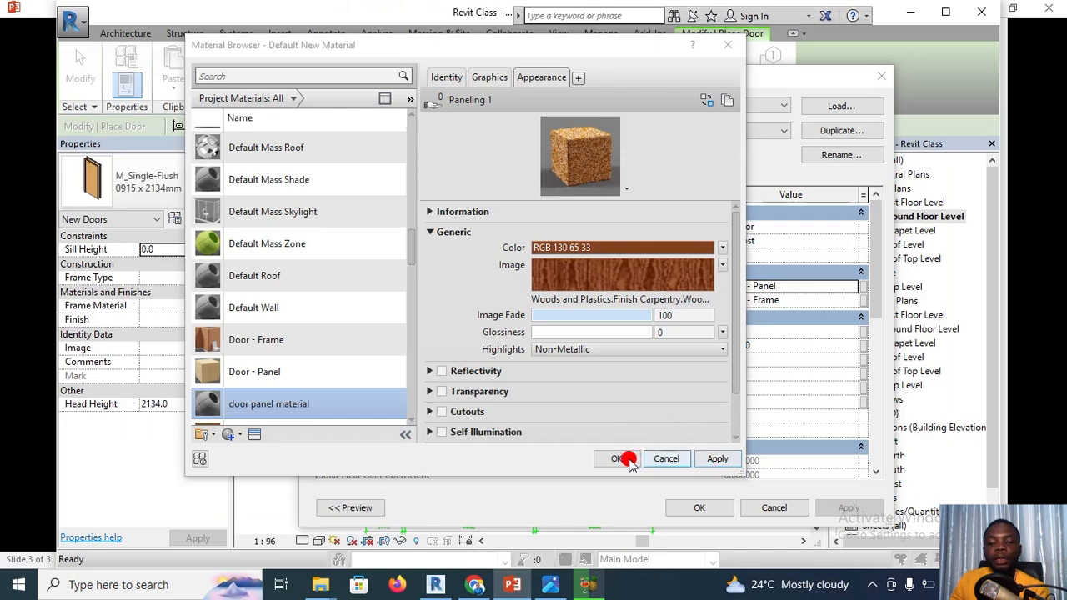
{"action": "left_click", "coordinate": [624, 459]}
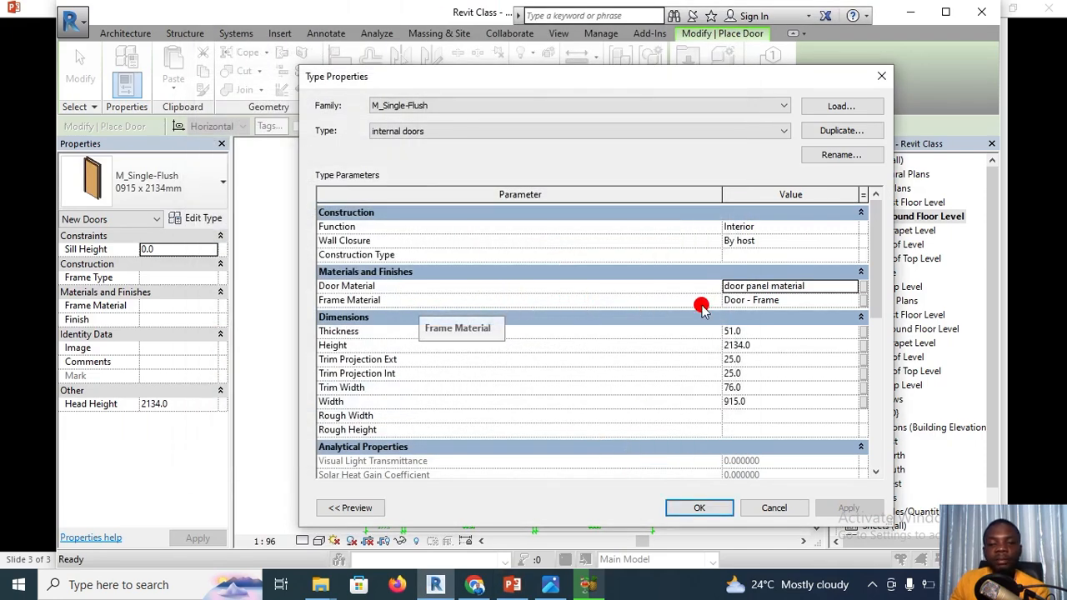
Create a new material for the internal doors' Frame Material parameter and rename it door frame material
{"action": "left_click", "coordinate": [779, 301]}
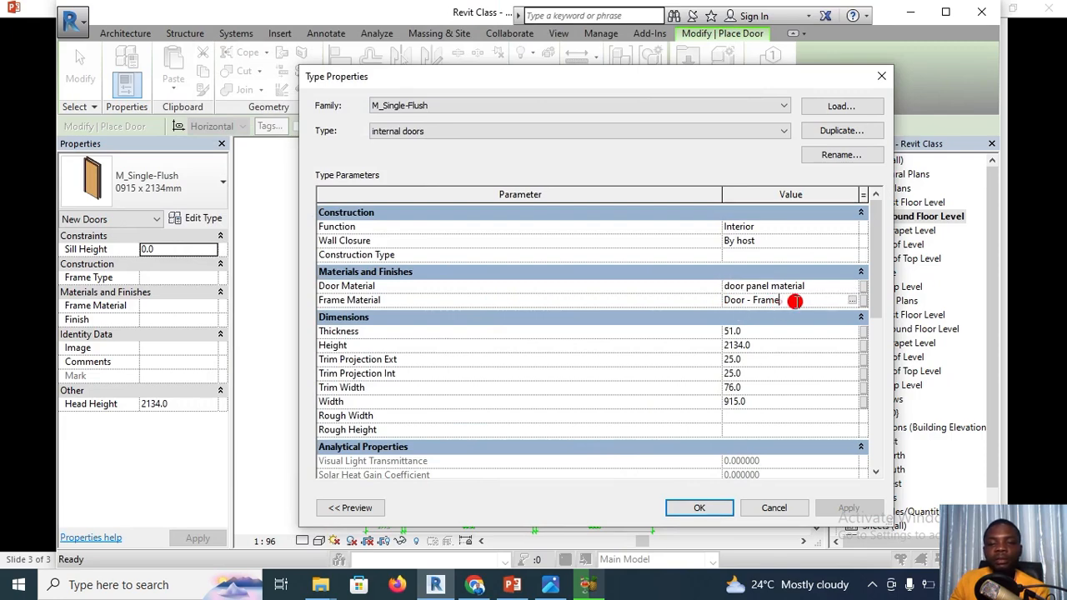
{"action": "left_click", "coordinate": [850, 302]}
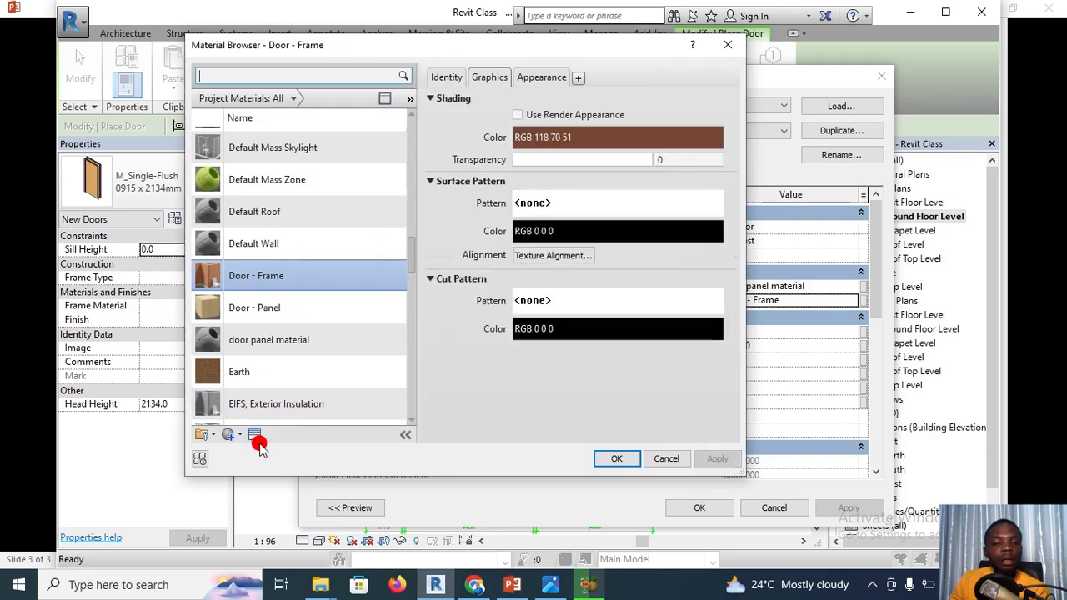
{"action": "left_click", "coordinate": [239, 434]}
{"action": "left_click", "coordinate": [250, 446]}
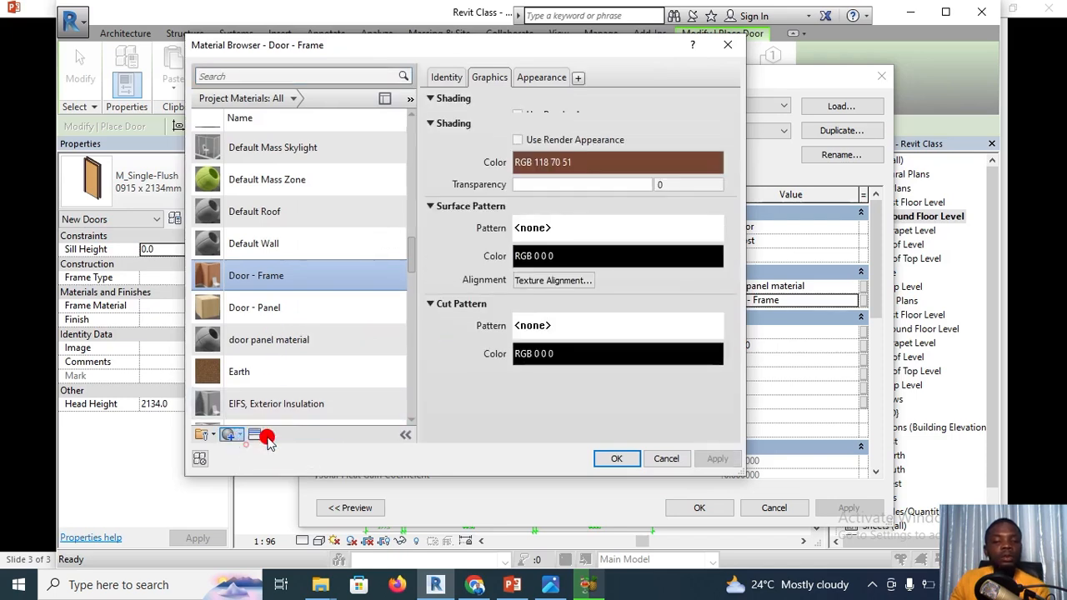
{"action": "scroll", "coordinate": [260, 284], "scroll_direction": "down", "scroll_amount": 1}
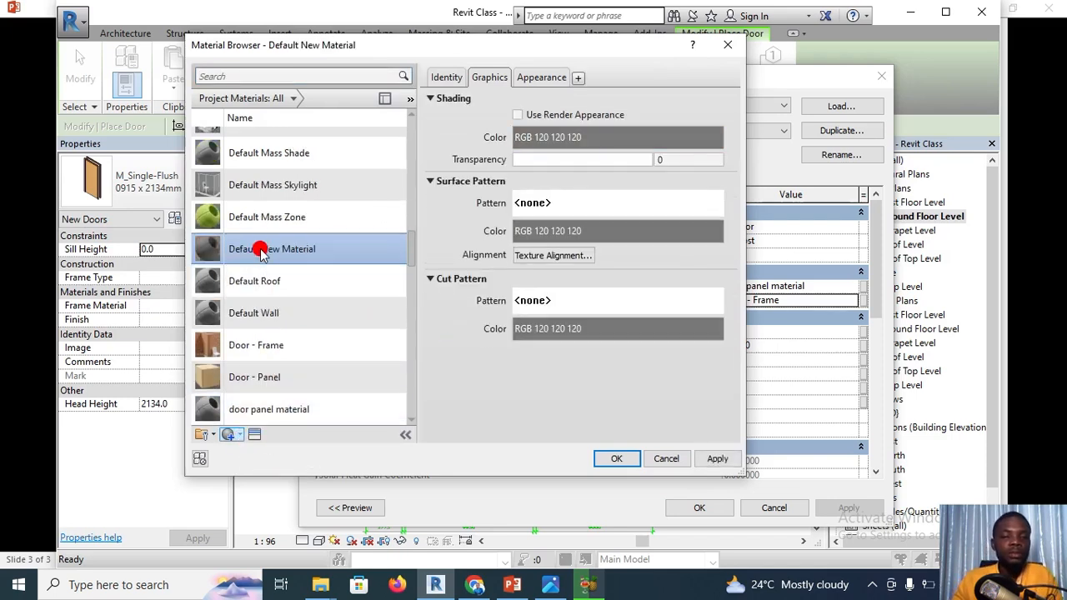
{"action": "right_click", "coordinate": [261, 248]}
{"action": "left_click", "coordinate": [299, 289]}
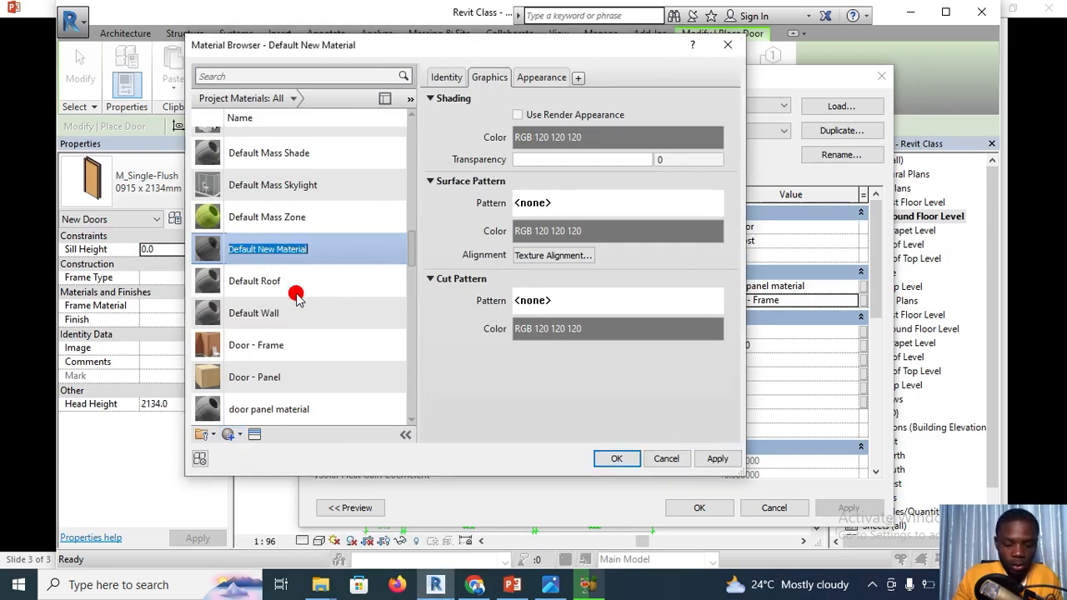
{"action": "type", "text": "door frame material"}
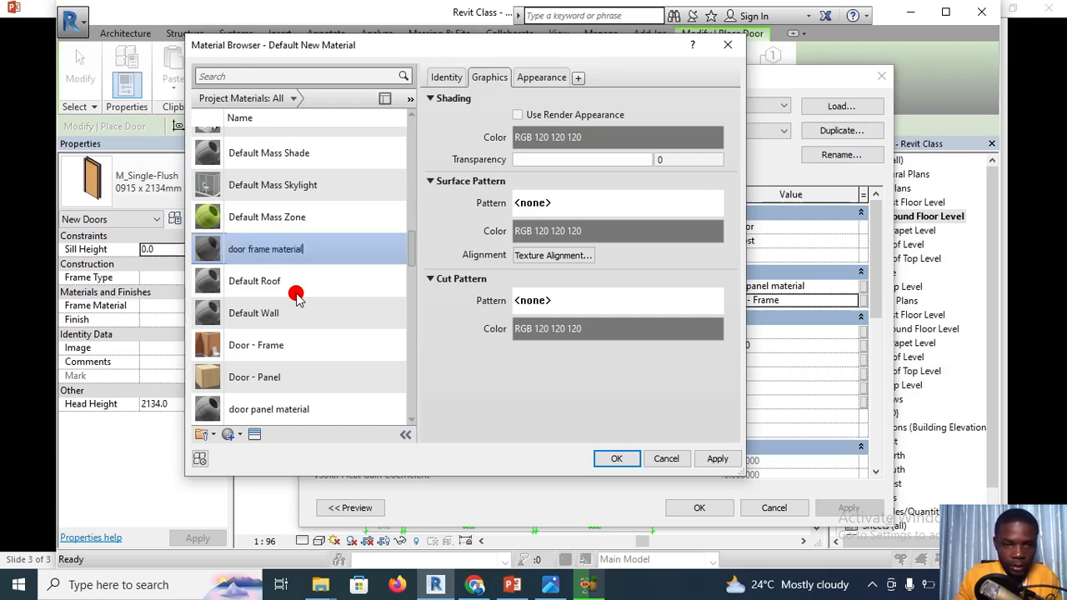
Replace the door frame material's appearance with the Yellow Pine - Solid Stained Light No Gloss asset from the Appearance Library's Wood category
{"action": "left_click", "coordinate": [255, 433]}
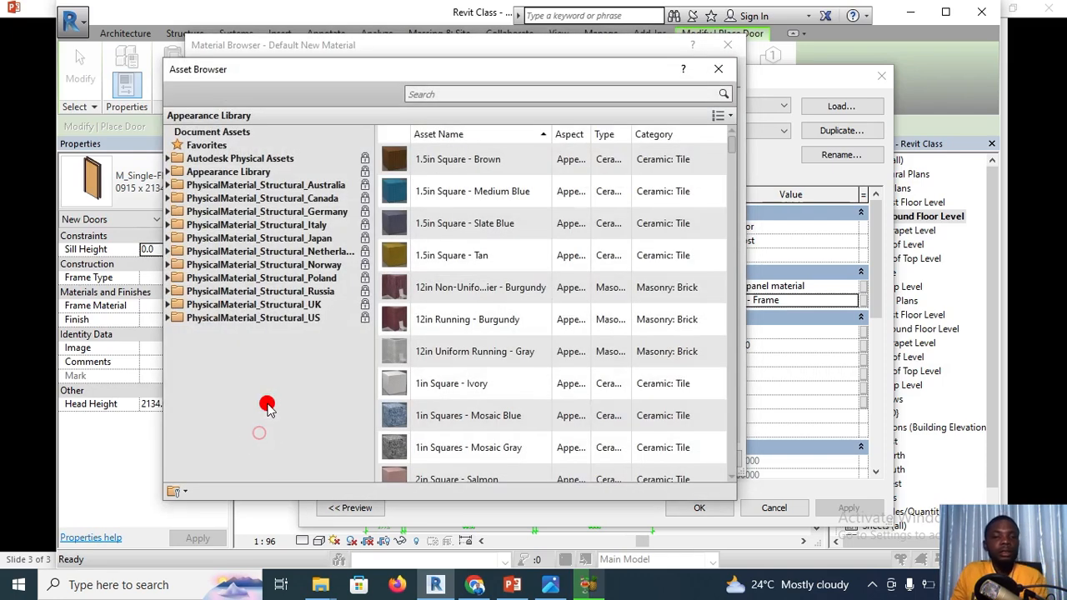
{"action": "double_click", "coordinate": [179, 174]}
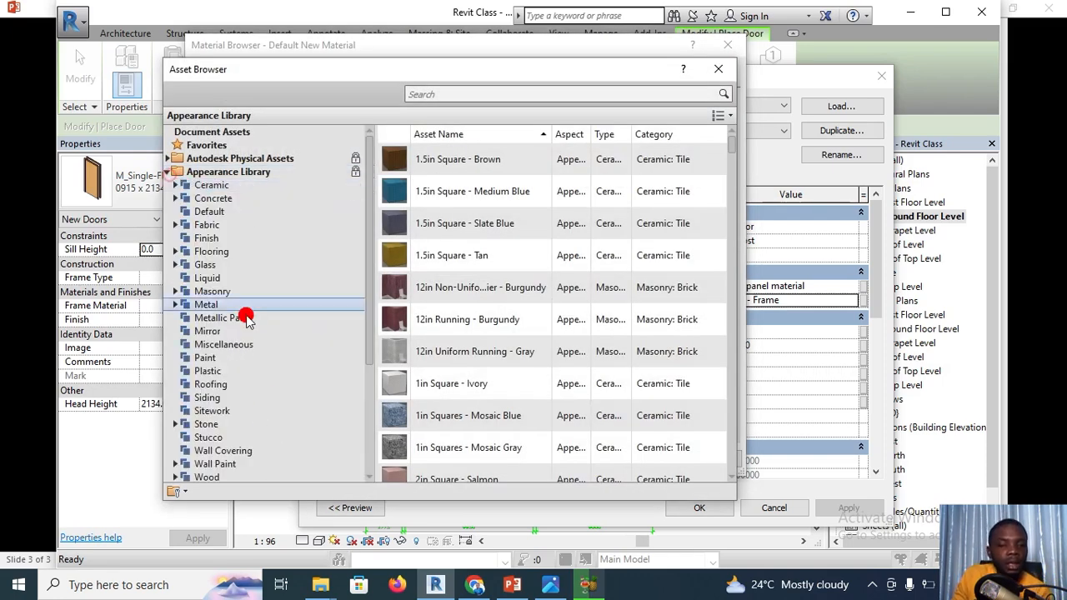
{"action": "scroll", "coordinate": [241, 371], "scroll_direction": "down", "scroll_amount": 3}
{"action": "scroll", "coordinate": [241, 369], "scroll_direction": "down", "scroll_amount": 1}
{"action": "scroll", "coordinate": [238, 349], "scroll_direction": "up", "scroll_amount": 1}
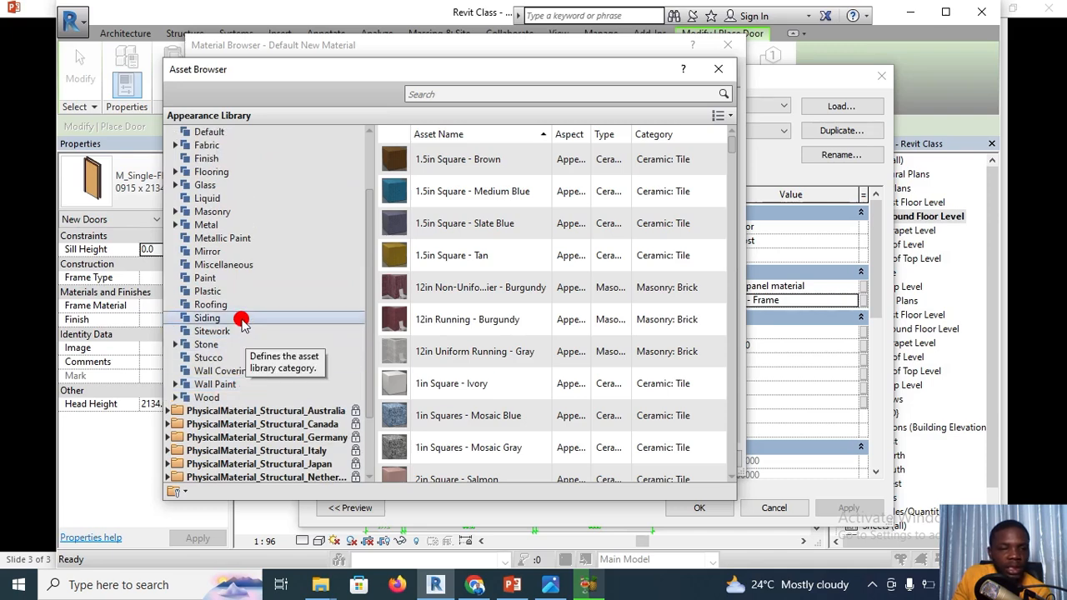
{"action": "left_click", "coordinate": [190, 398]}
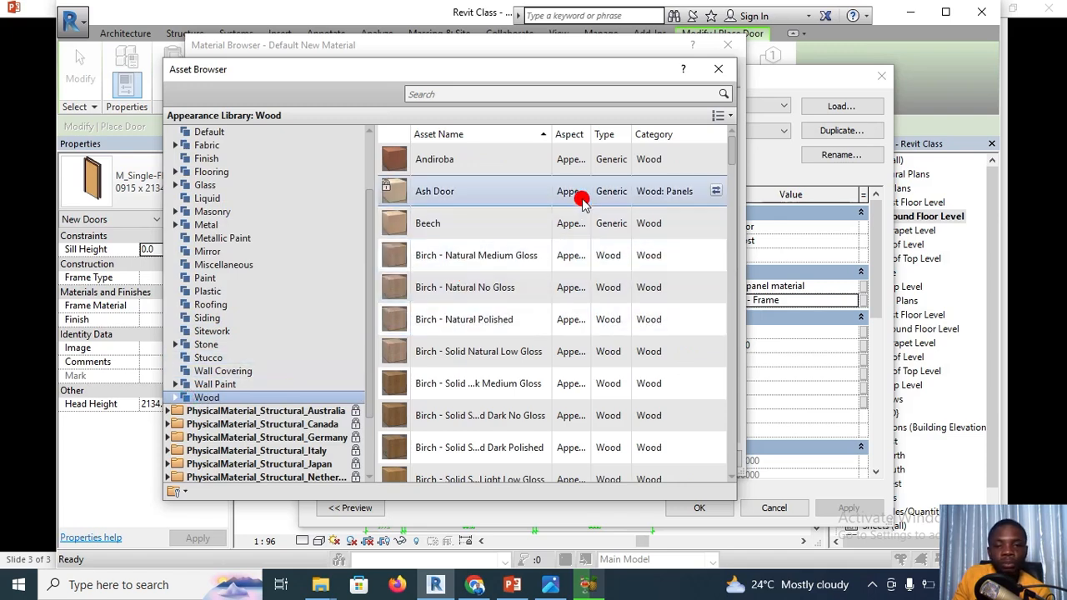
{"action": "left_click_drag", "start_coordinate": [733, 155], "coordinate": [735, 435]}
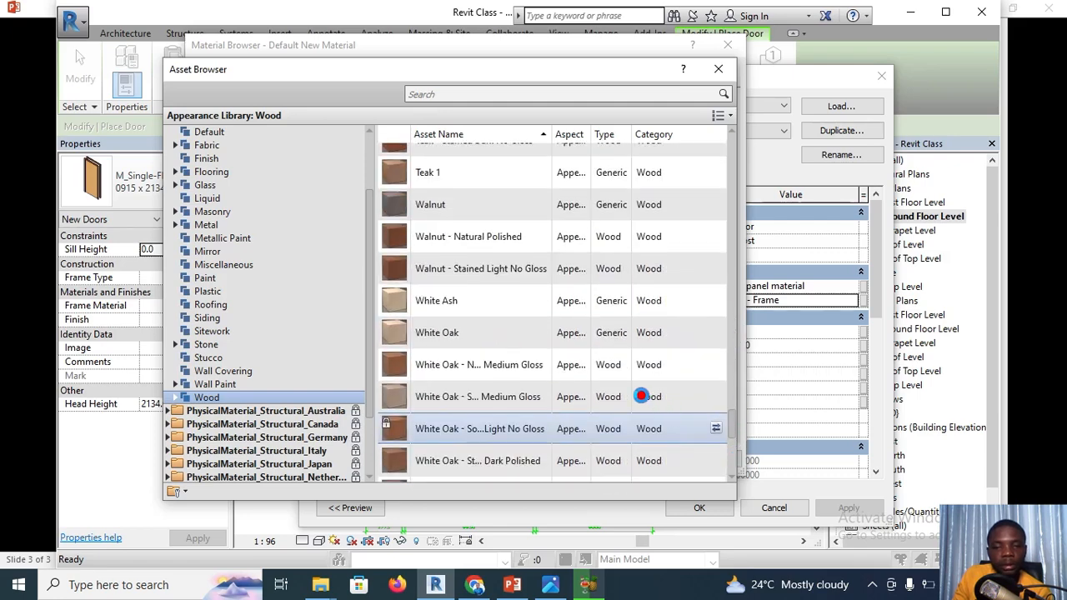
{"action": "left_click_drag", "start_coordinate": [641, 395], "coordinate": [731, 460]}
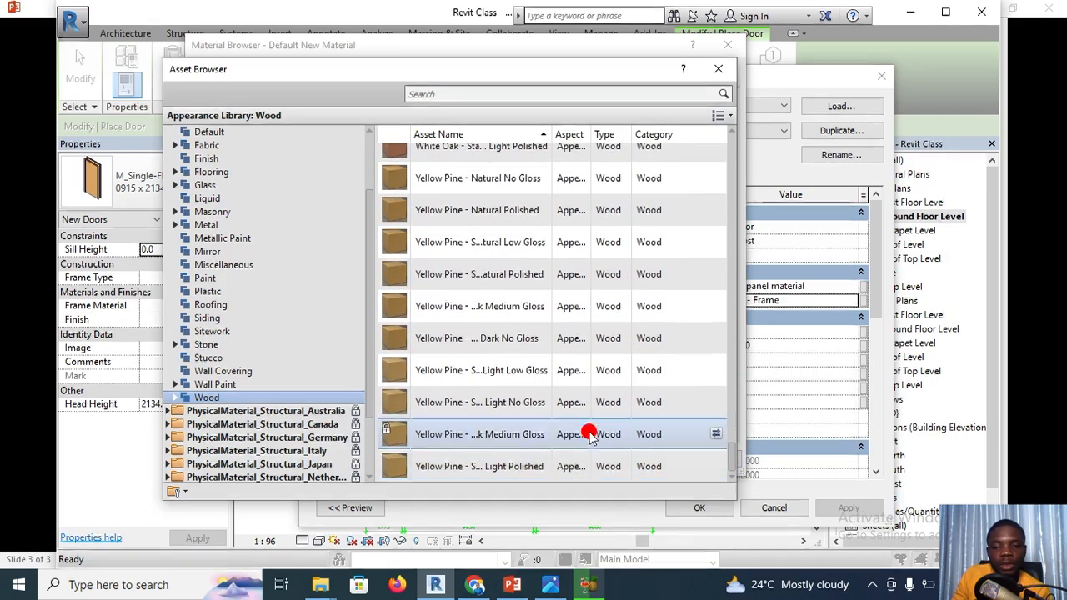
{"action": "left_click", "coordinate": [702, 406]}
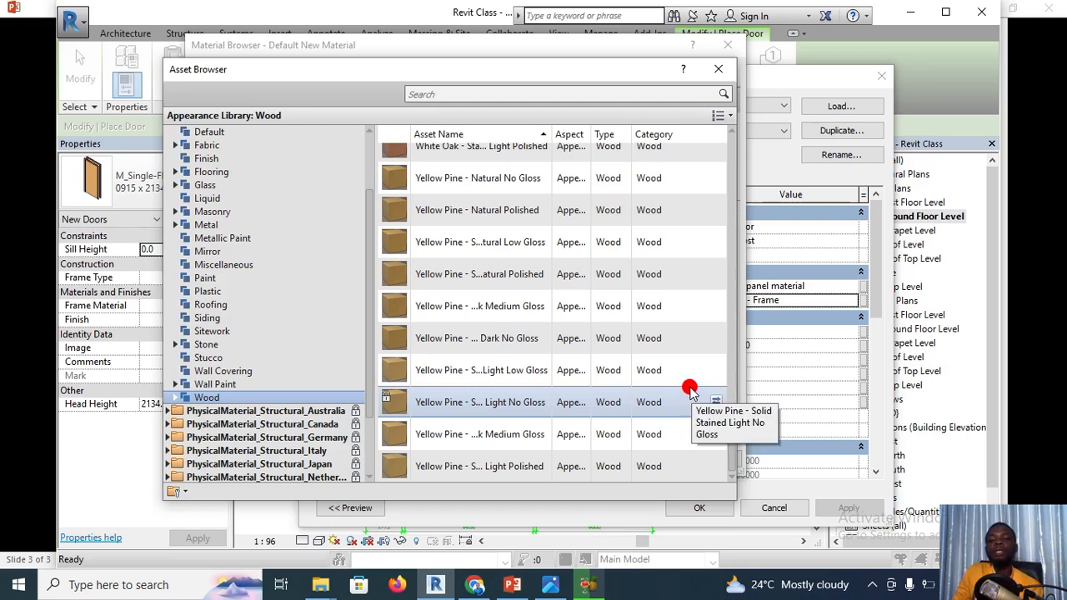
{"action": "left_click_drag", "start_coordinate": [539, 70], "coordinate": [505, 69]}
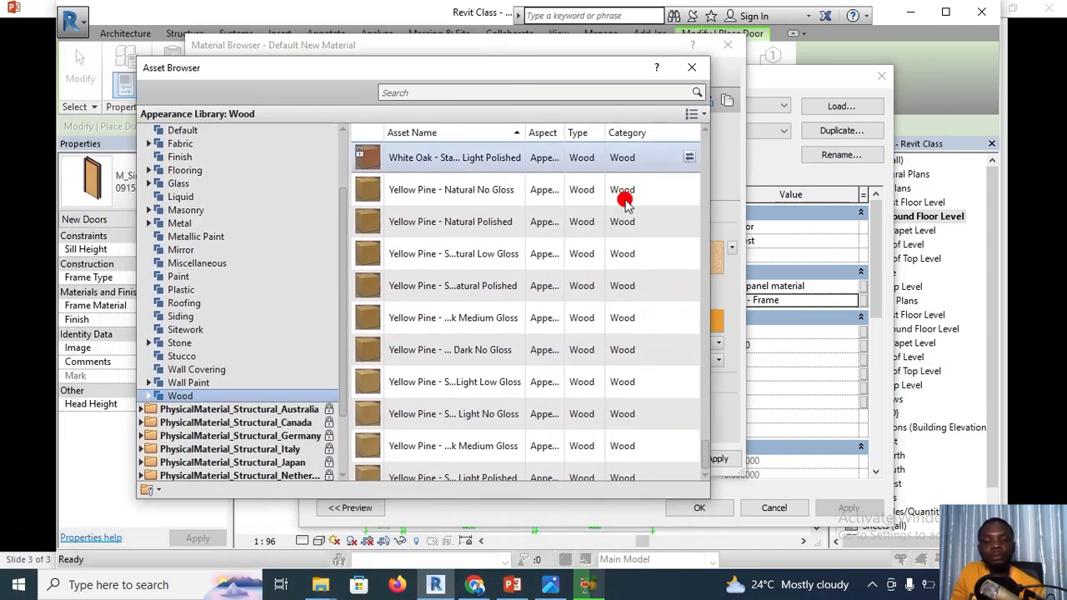
{"action": "left_click", "coordinate": [691, 68]}
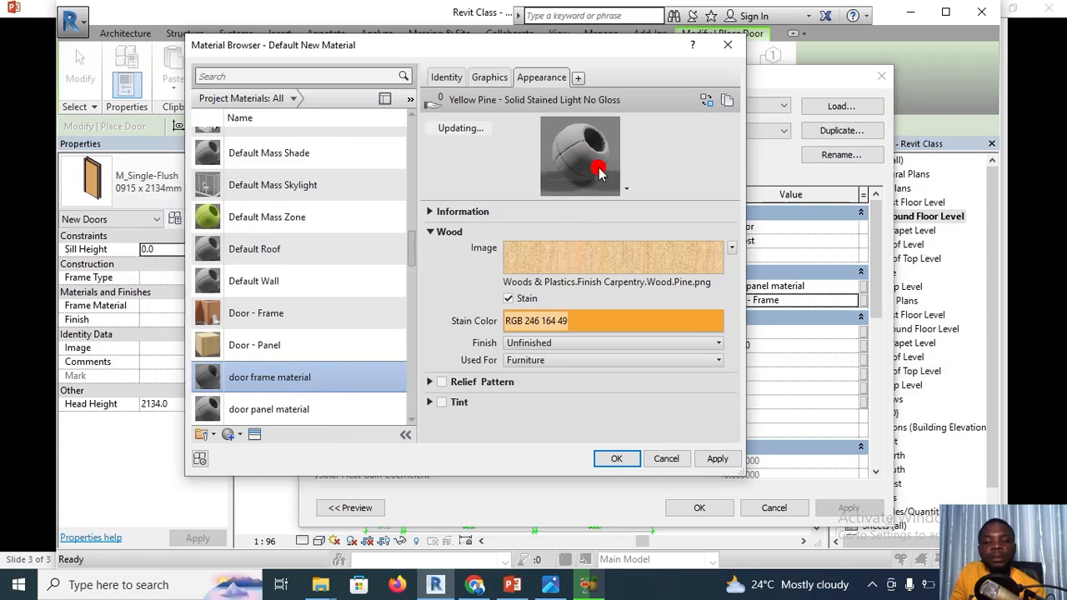
Turn on Use Render Appearance for the door frame material's shading
{"action": "left_click", "coordinate": [489, 79]}
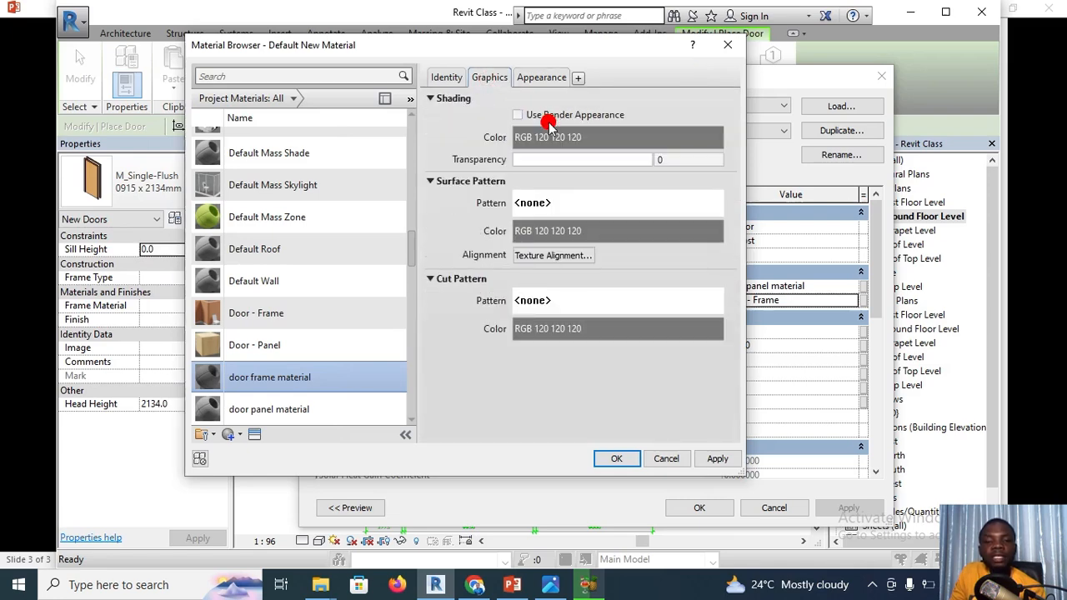
{"action": "left_click", "coordinate": [547, 116]}
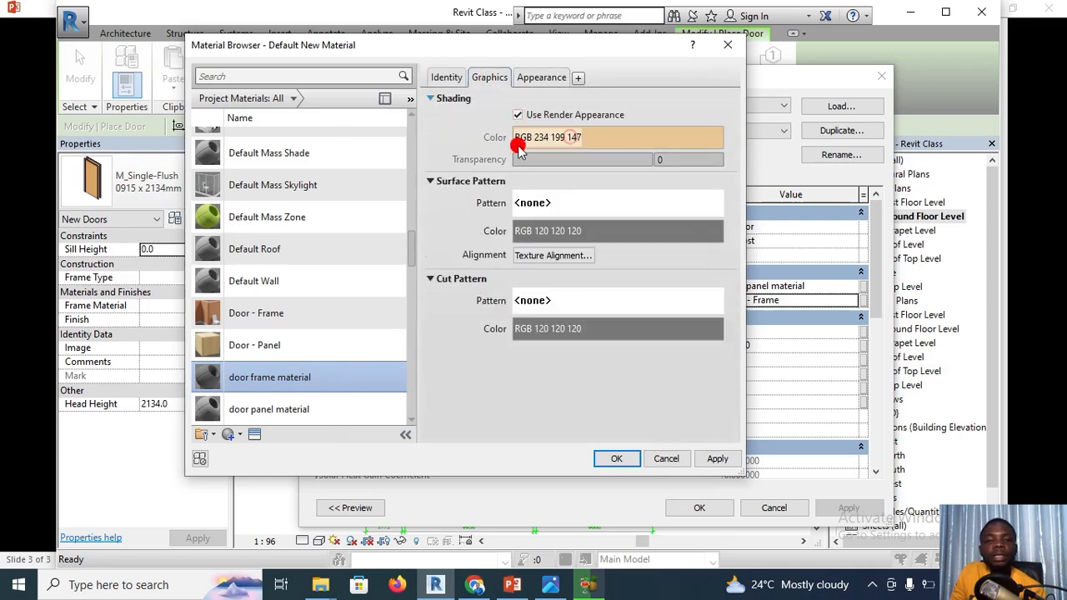
{"action": "left_click", "coordinate": [518, 116]}
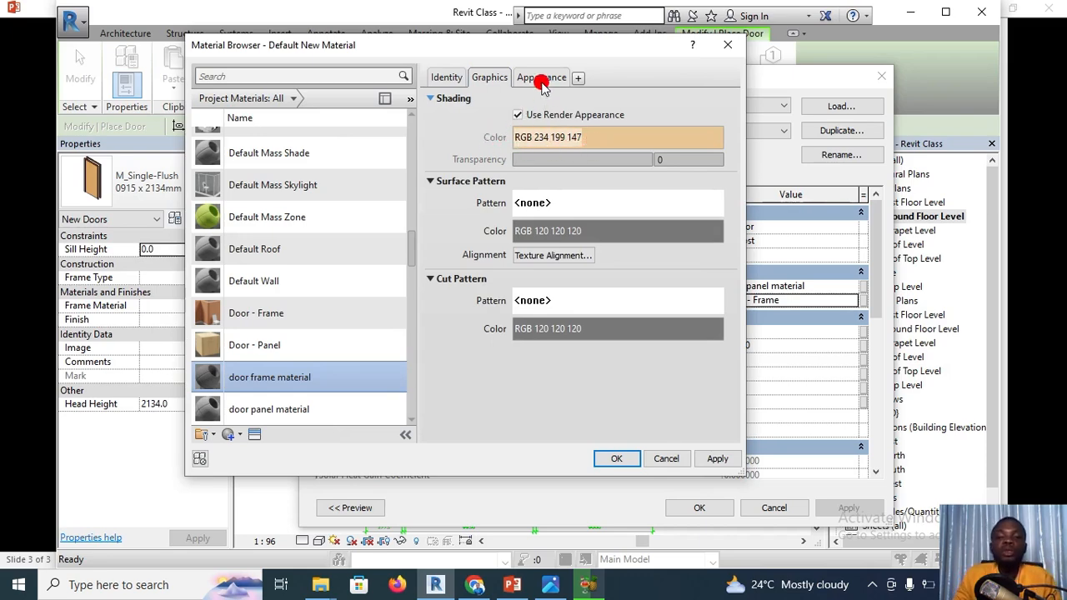
Review the door frame material's appearance and shading settings and assign the material to the internal doors type's Frame Material
{"action": "left_click", "coordinate": [542, 78]}
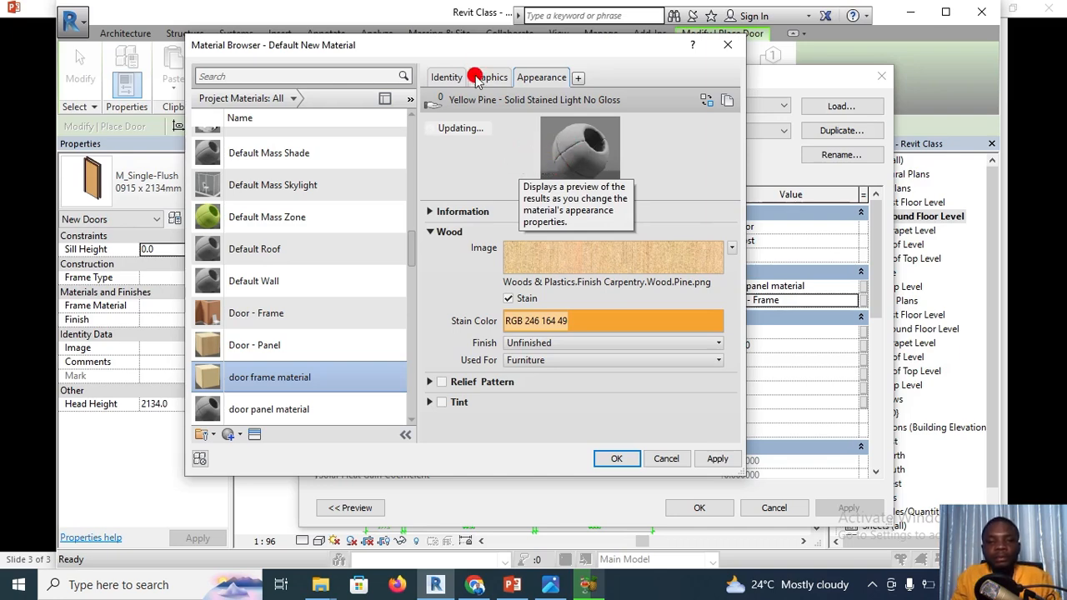
{"action": "left_click_drag", "start_coordinate": [472, 50], "coordinate": [519, 36]}
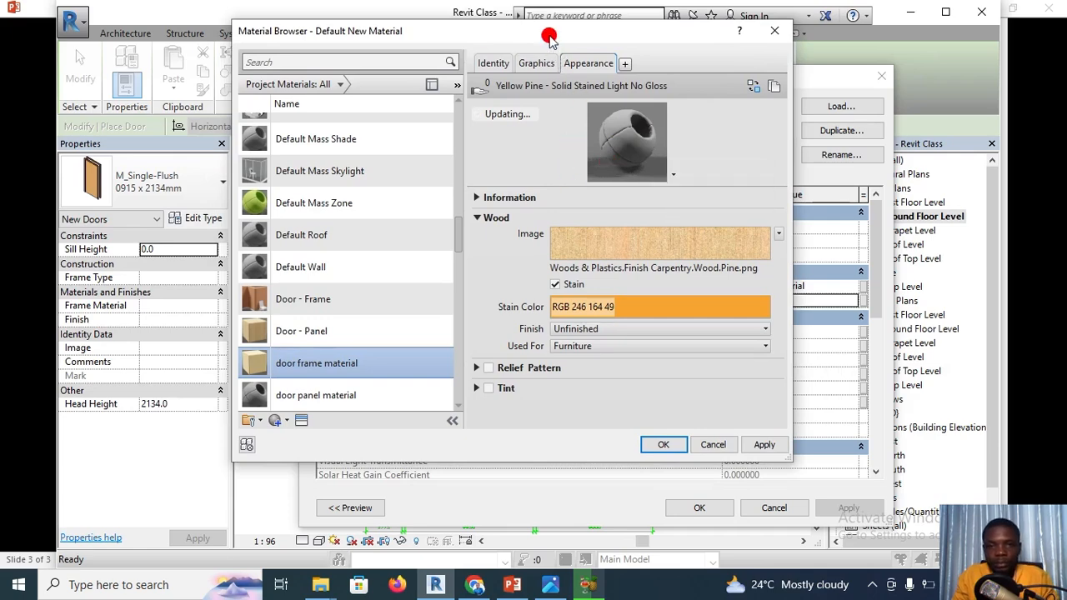
{"action": "left_click_drag", "start_coordinate": [543, 33], "coordinate": [528, 44]}
{"action": "left_click", "coordinate": [523, 77]}
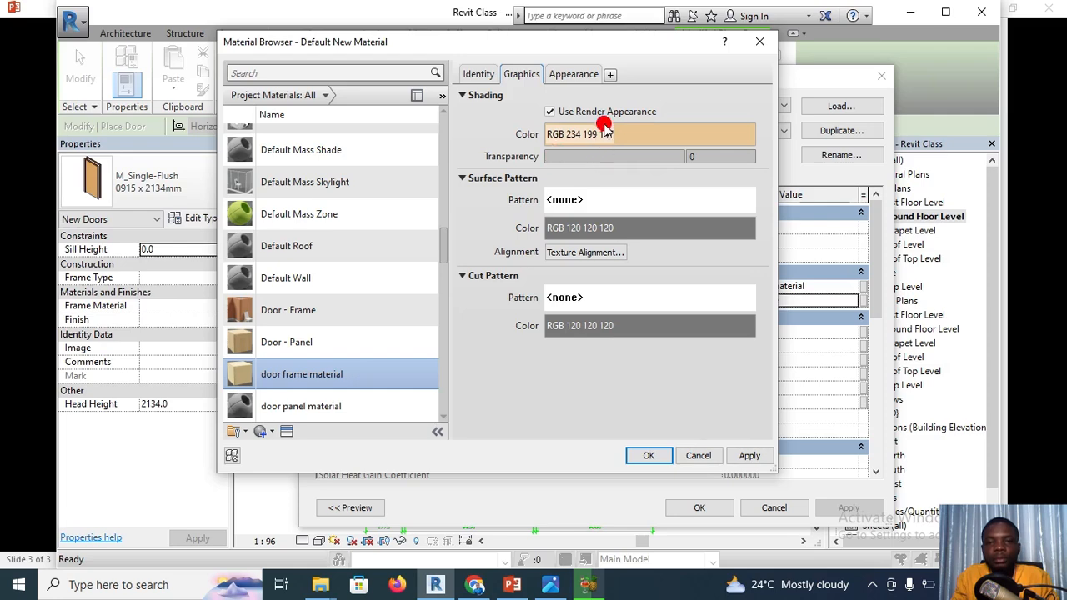
{"action": "left_click", "coordinate": [570, 76]}
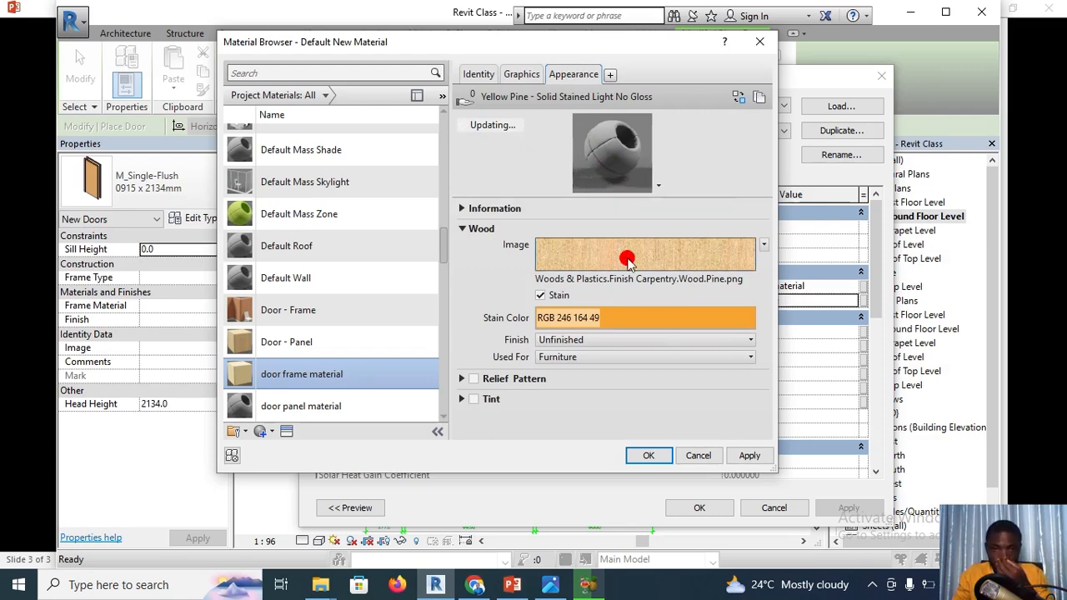
{"action": "left_click", "coordinate": [747, 456]}
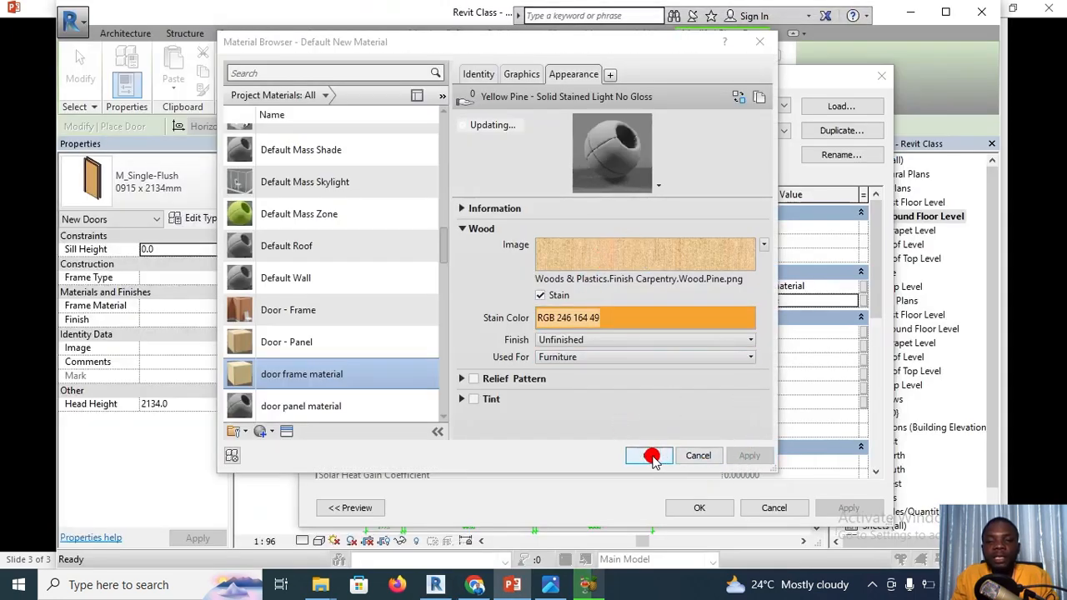
{"action": "left_click", "coordinate": [648, 456]}
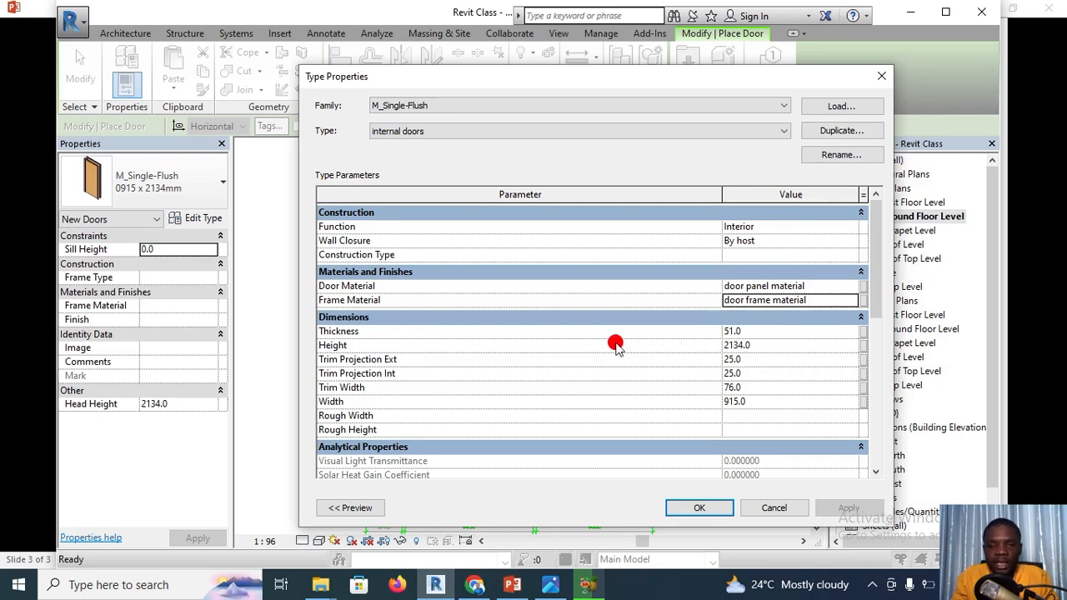
Set the internal doors type's height to 2100 and width to 900, and confirm the type properties
{"action": "left_click", "coordinate": [761, 347]}
{"action": "type", "text": "21"}
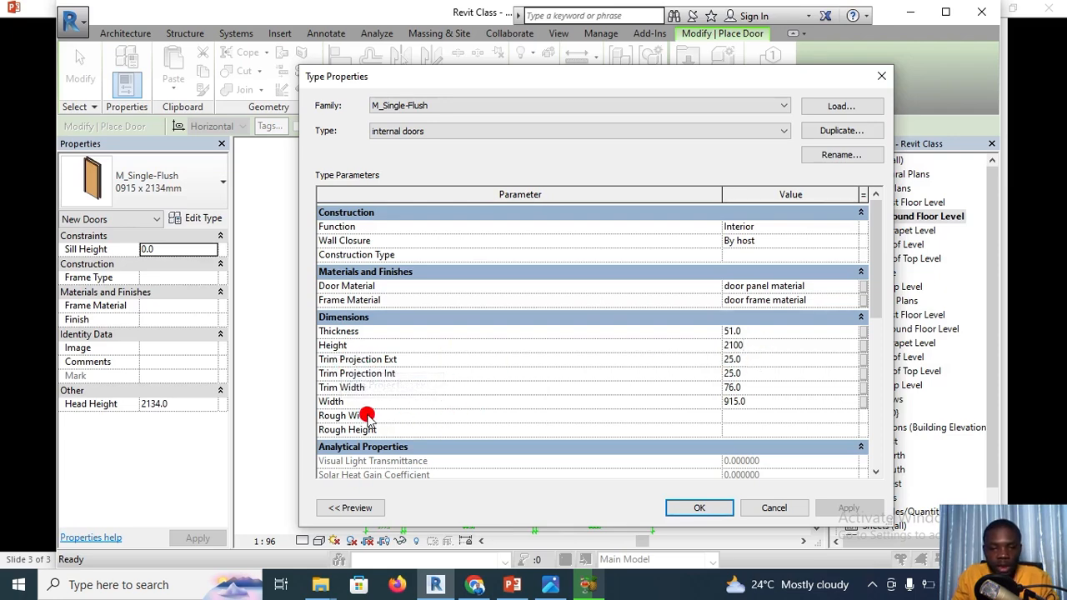
{"action": "left_click", "coordinate": [749, 400]}
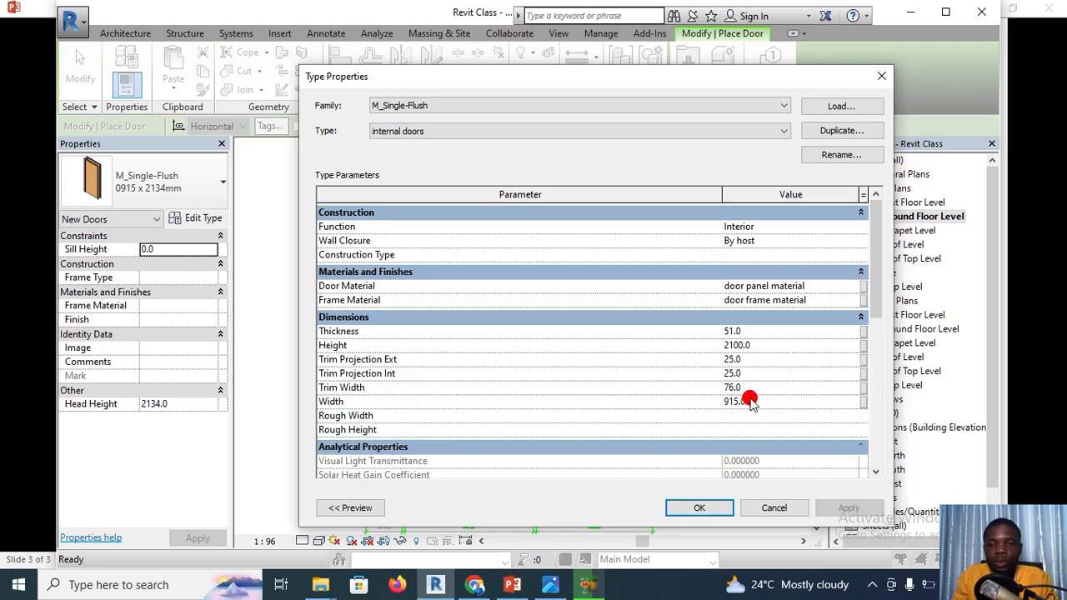
{"action": "left_click_drag", "start_coordinate": [752, 401], "coordinate": [718, 402]}
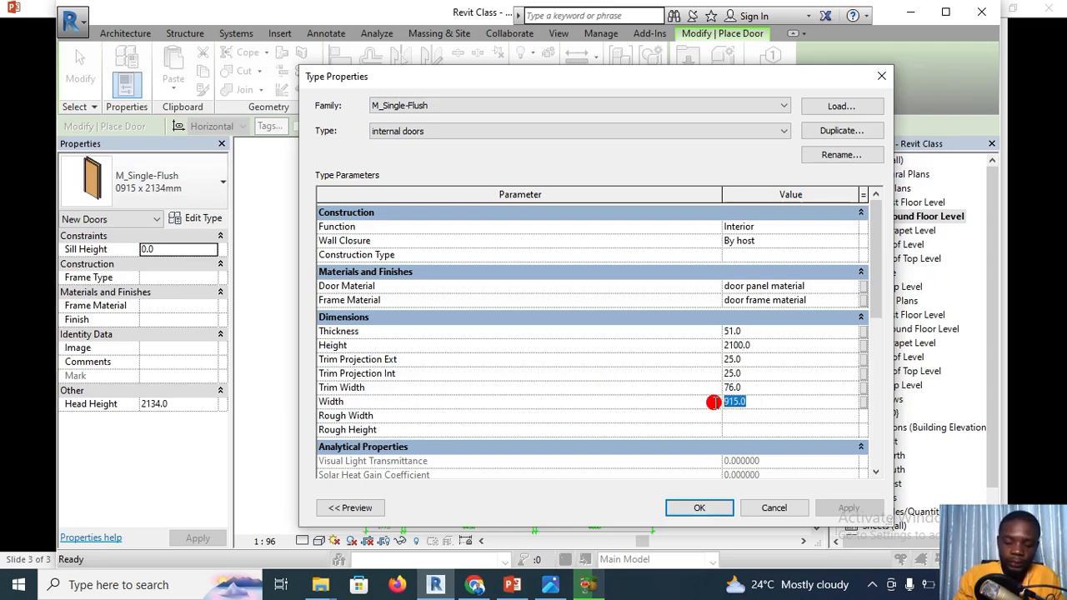
{"action": "type", "text": "900"}
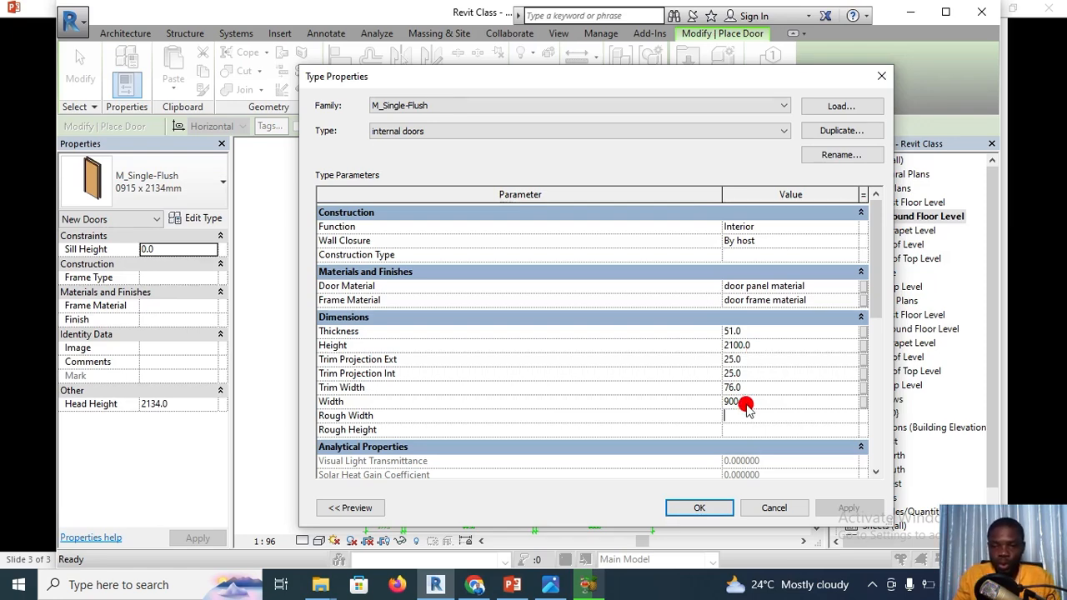
{"action": "mouse_move", "coordinate": [875, 283]}
{"action": "left_mouse_down"}
{"action": "mouse_move", "coordinate": [874, 409]}
{"action": "mouse_move", "coordinate": [875, 278]}
{"action": "mouse_move", "coordinate": [873, 288]}
{"action": "left_mouse_up"}
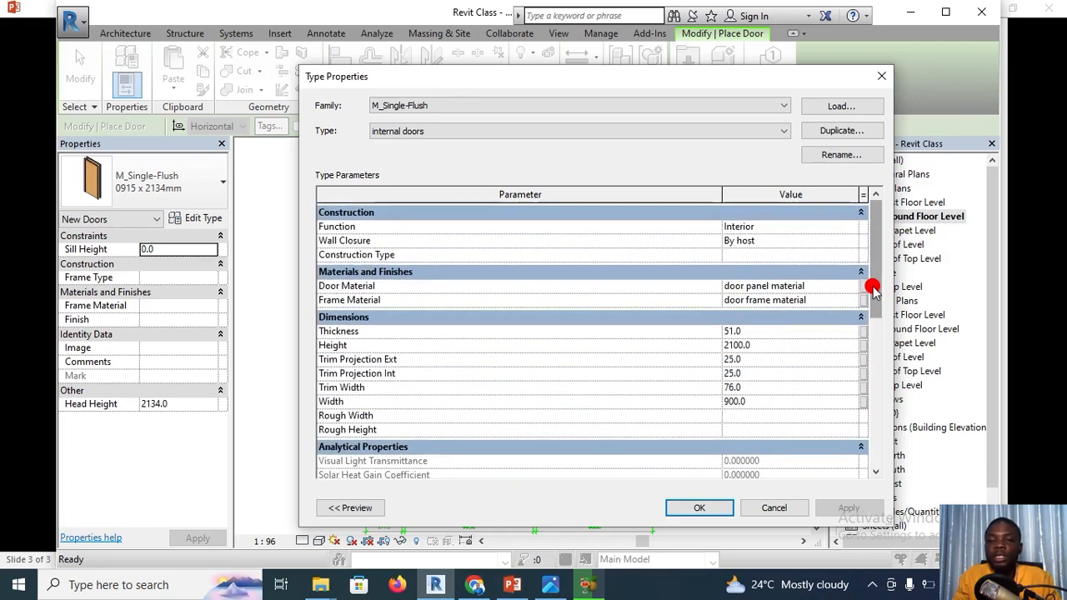
{"action": "left_click", "coordinate": [742, 415]}
{"action": "left_click", "coordinate": [716, 507]}
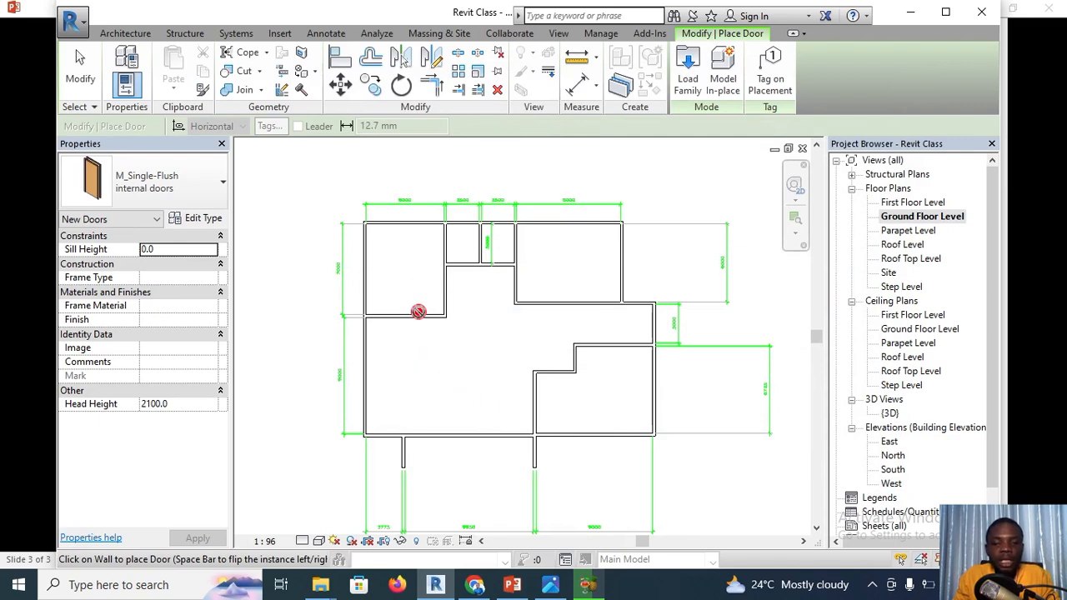
Place an internal door in the lower wall of the upper-left room, 700 mm from its right-hand corner, swinging into the room
{"action": "scroll", "coordinate": [432, 311], "scroll_direction": "up", "scroll_amount": 4}
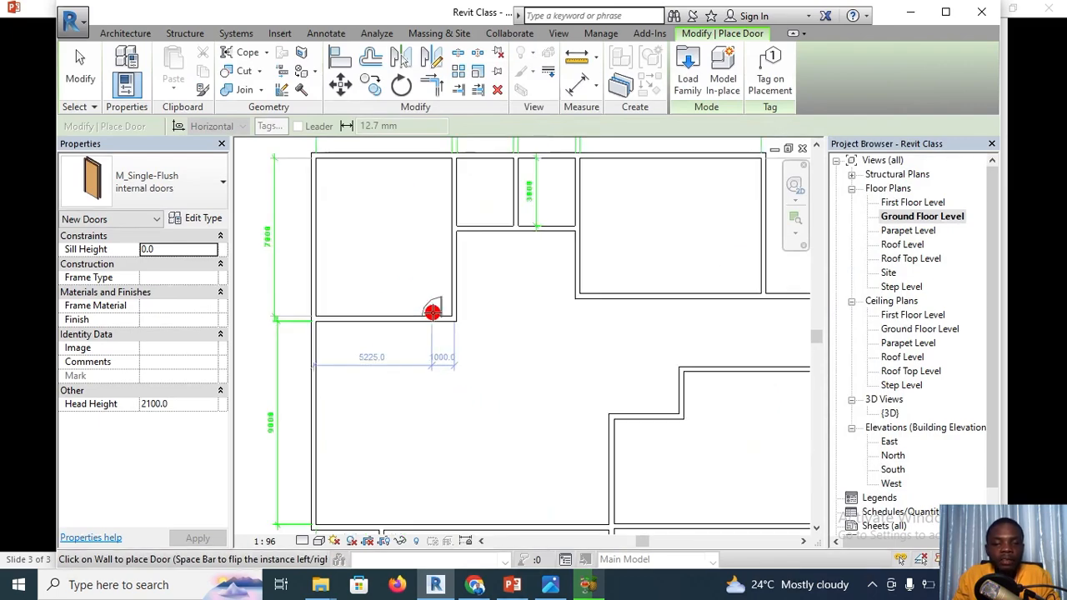
{"action": "scroll", "coordinate": [432, 312], "scroll_direction": "up", "scroll_amount": 2}
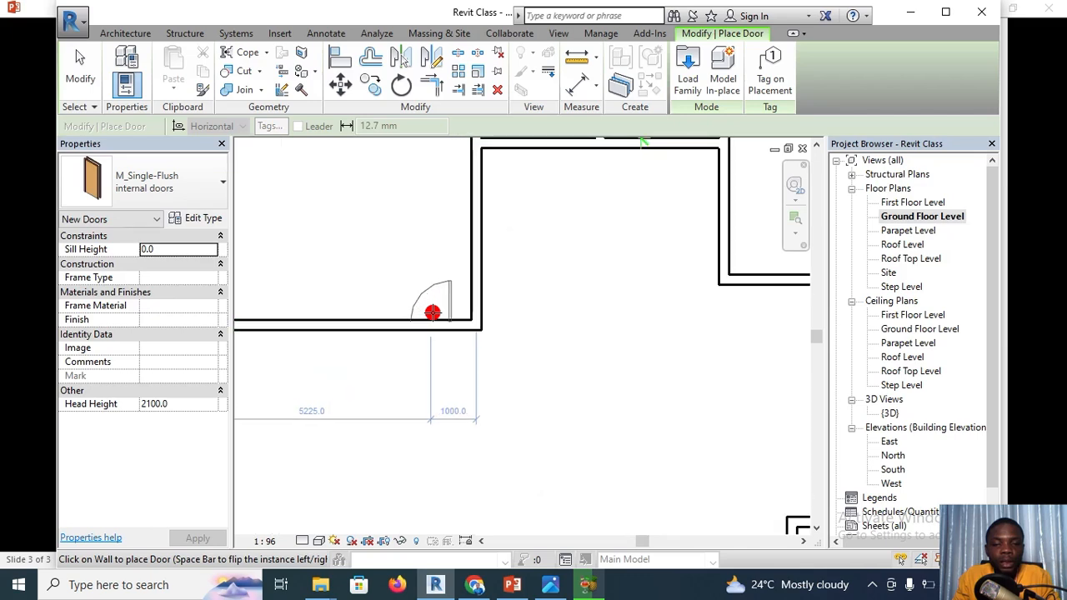
{"action": "scroll", "coordinate": [431, 311], "scroll_direction": "down", "scroll_amount": 2}
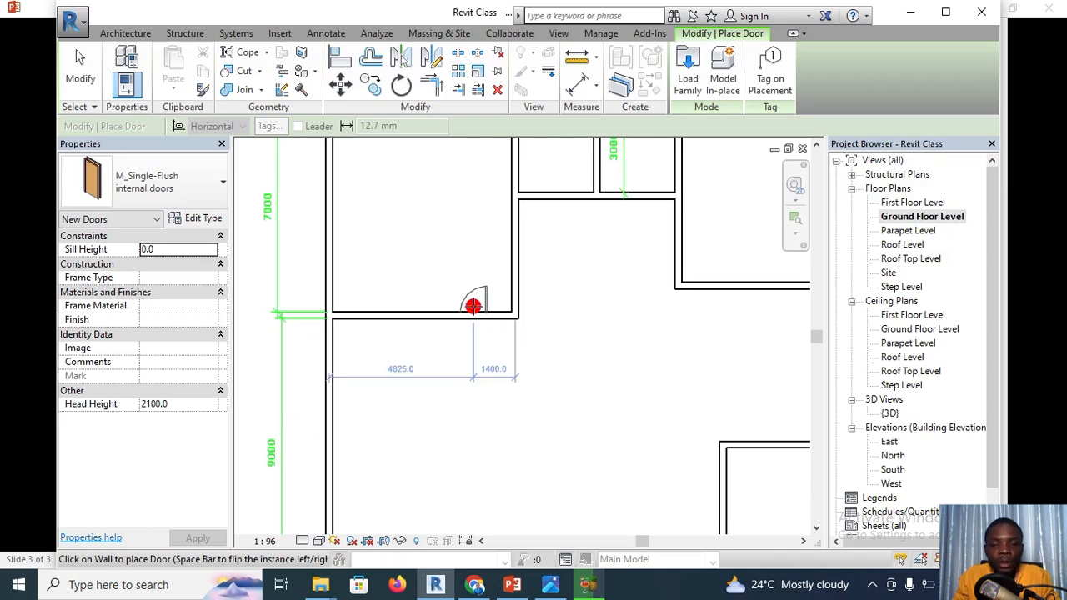
{"action": "scroll", "coordinate": [480, 309], "scroll_direction": "up", "scroll_amount": 2}
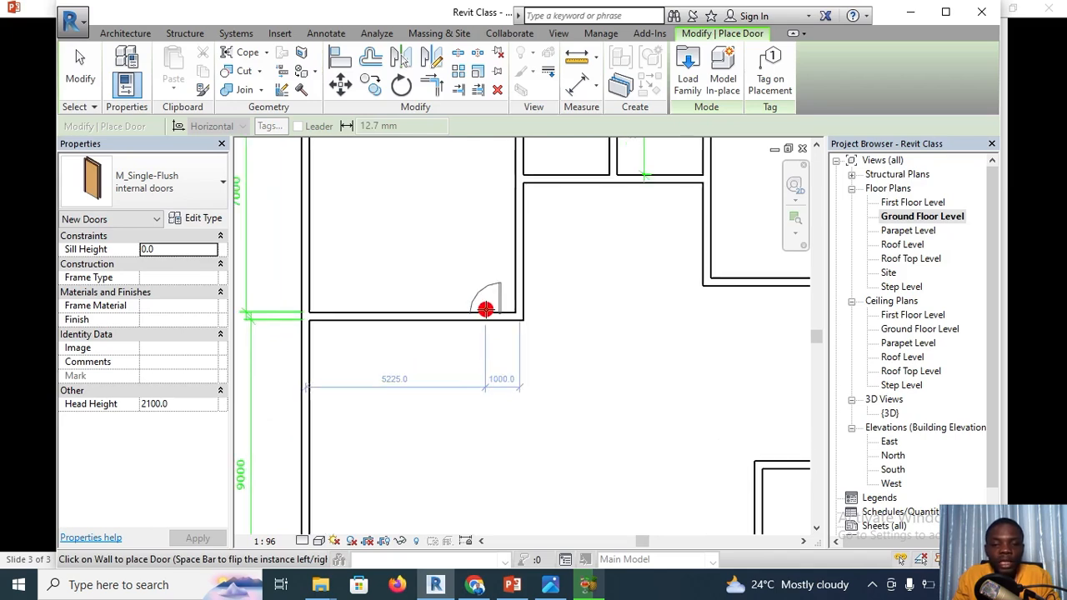
{"action": "scroll", "coordinate": [485, 308], "scroll_direction": "up", "scroll_amount": 1}
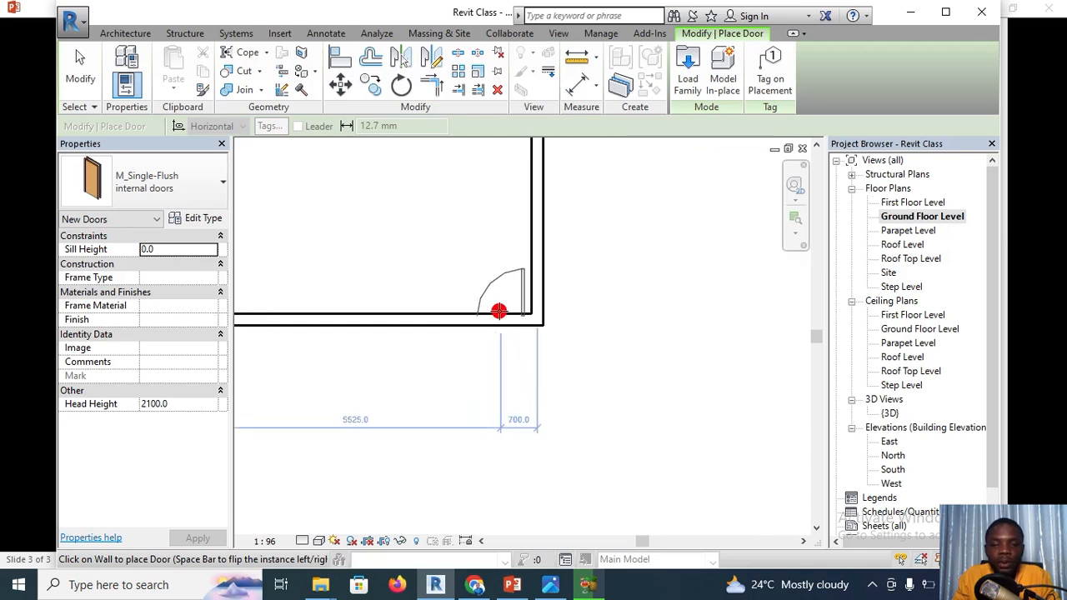
{"action": "scroll", "coordinate": [499, 311], "scroll_direction": "up", "scroll_amount": 1}
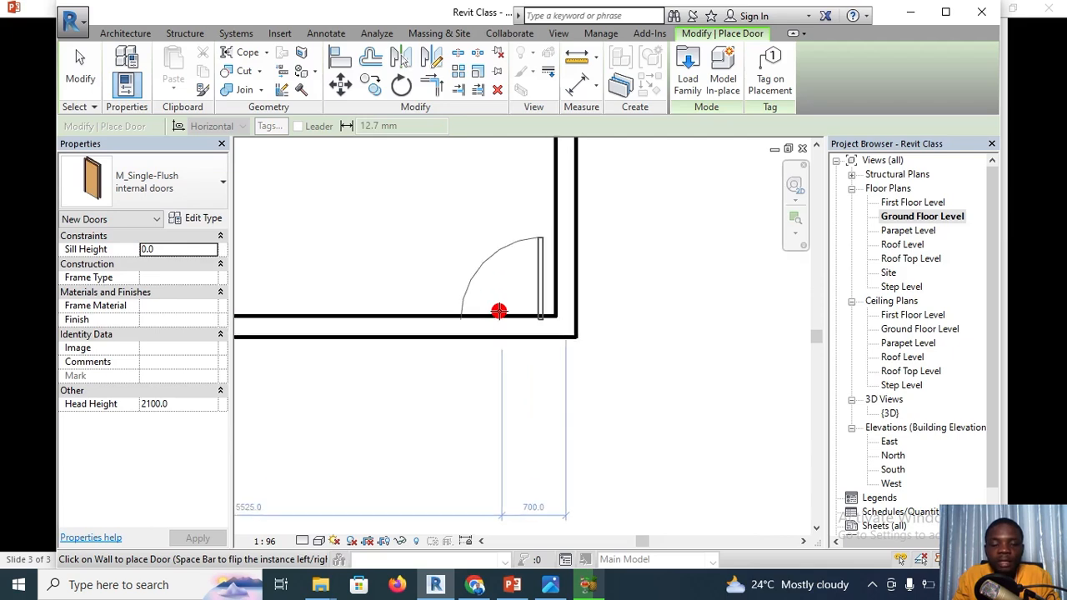
{"action": "middle_click_drag", "start_coordinate": [498, 311], "coordinate": [505, 253]}
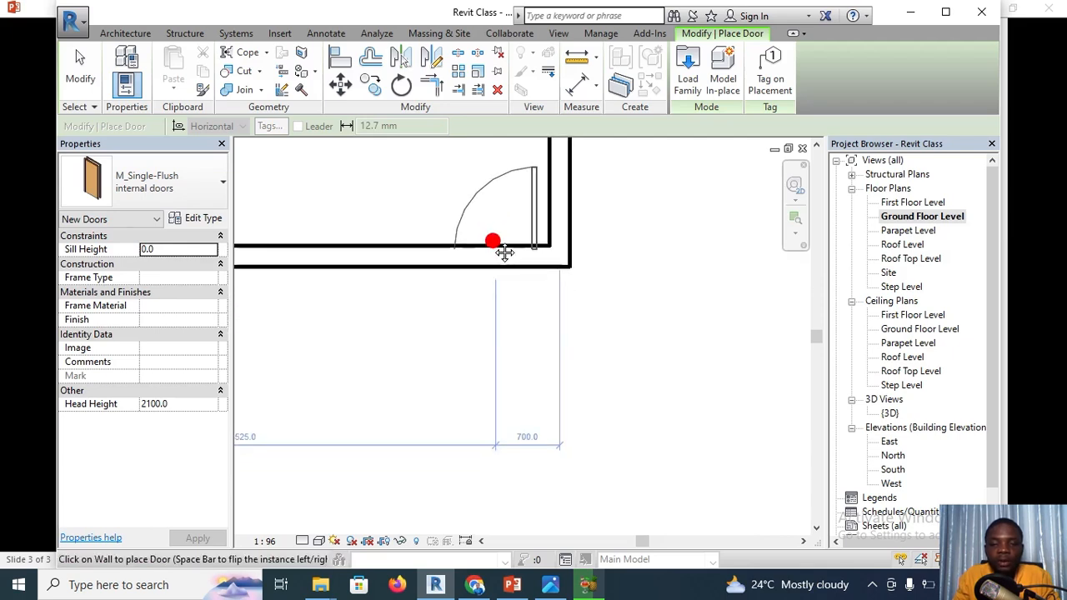
{"action": "scroll", "coordinate": [503, 275], "scroll_direction": "down", "scroll_amount": 3}
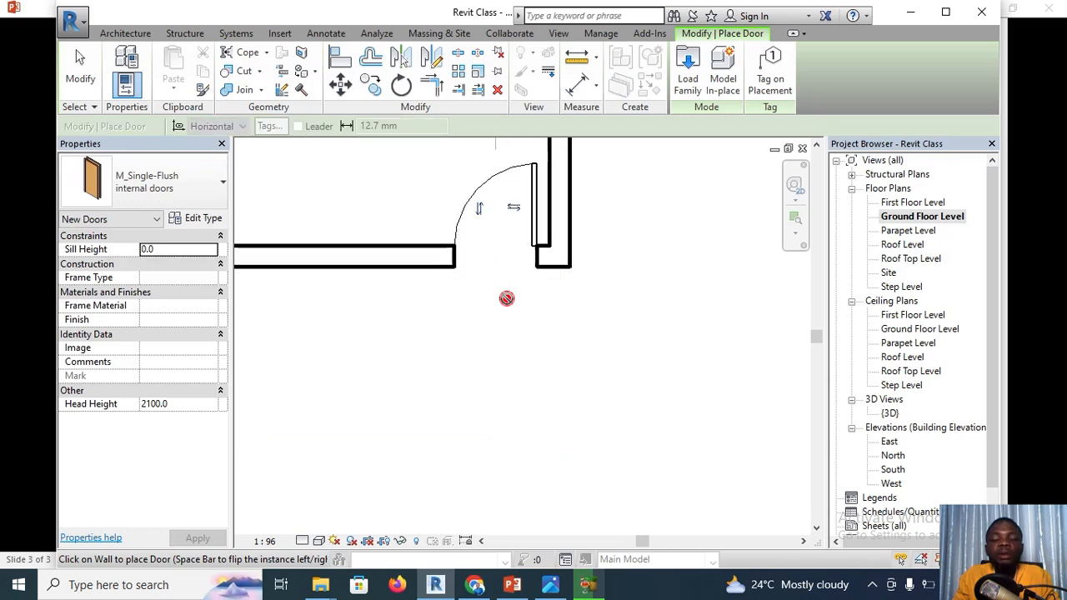
Place an internal door in the left wall of the upper-right room, 700 mm from its lower corner, swinging into the room with the hinge at the lower jamb
{"action": "scroll", "coordinate": [557, 277], "scroll_direction": "down", "scroll_amount": 1}
{"action": "middle_click_drag", "start_coordinate": [595, 265], "coordinate": [503, 372]}
{"action": "scroll", "coordinate": [591, 341], "scroll_direction": "up", "scroll_amount": 4}
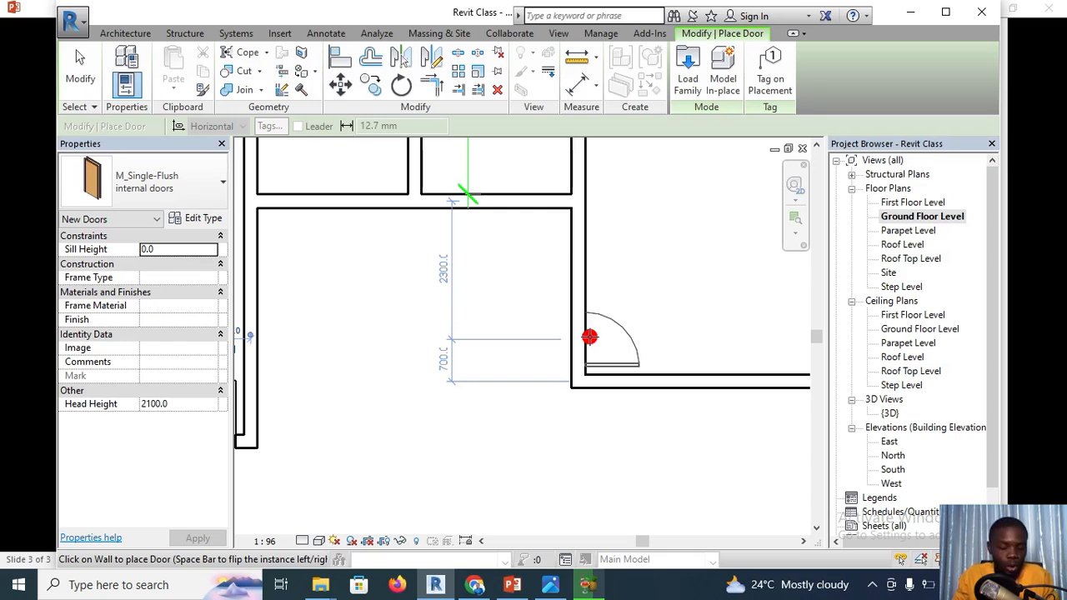
{"action": "key", "text": "space"}
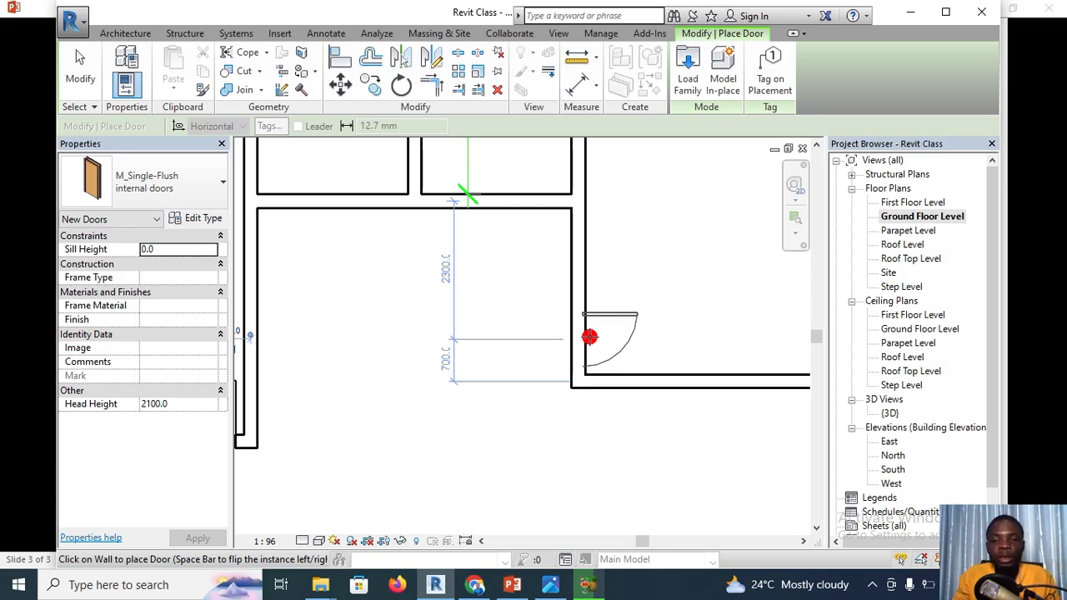
{"action": "key", "text": "space"}
{"action": "key", "text": "space"}
{"action": "key", "text": "space"}
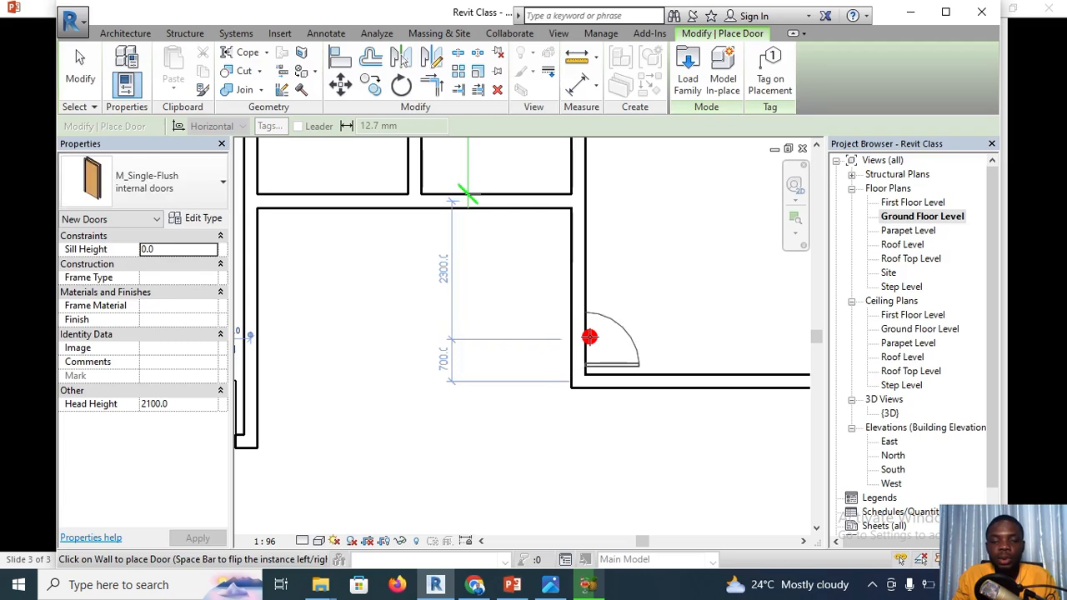
{"action": "key", "text": "space"}
{"action": "key", "text": "space"}
{"action": "key", "text": "space"}
{"action": "key", "text": "space"}
{"action": "key", "text": "space"}
{"action": "key", "text": "space"}
{"action": "left_click", "coordinate": [590, 336]}
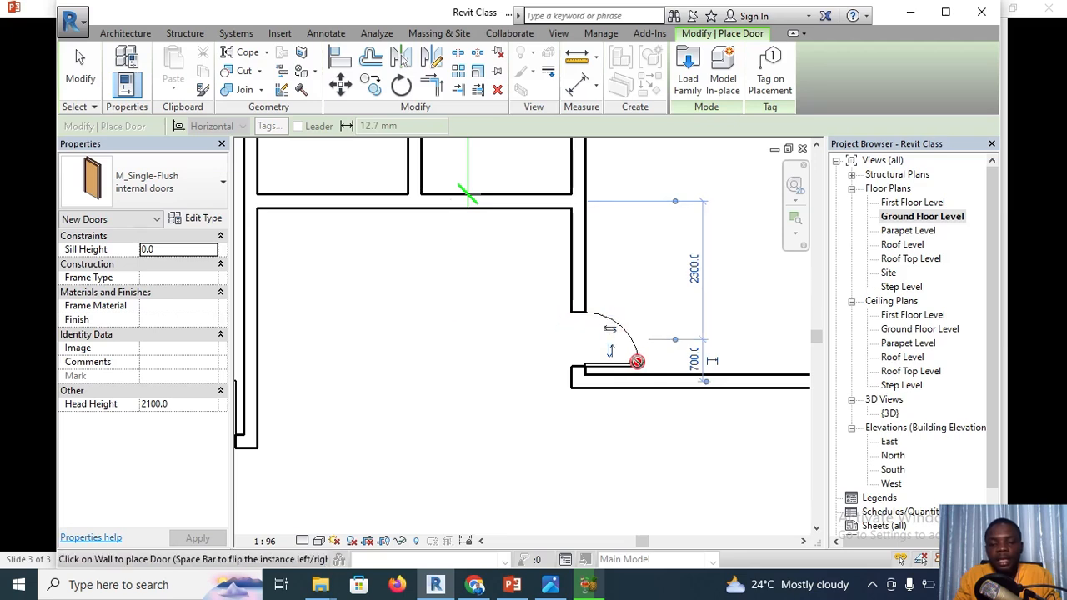
Place an internal door centred in the short stepped wall of the lower-right room, 1550 mm from each end, swinging into the room
{"action": "scroll", "coordinate": [637, 362], "scroll_direction": "down", "scroll_amount": 3}
{"action": "scroll", "coordinate": [364, 417], "scroll_direction": "up", "scroll_amount": 3}
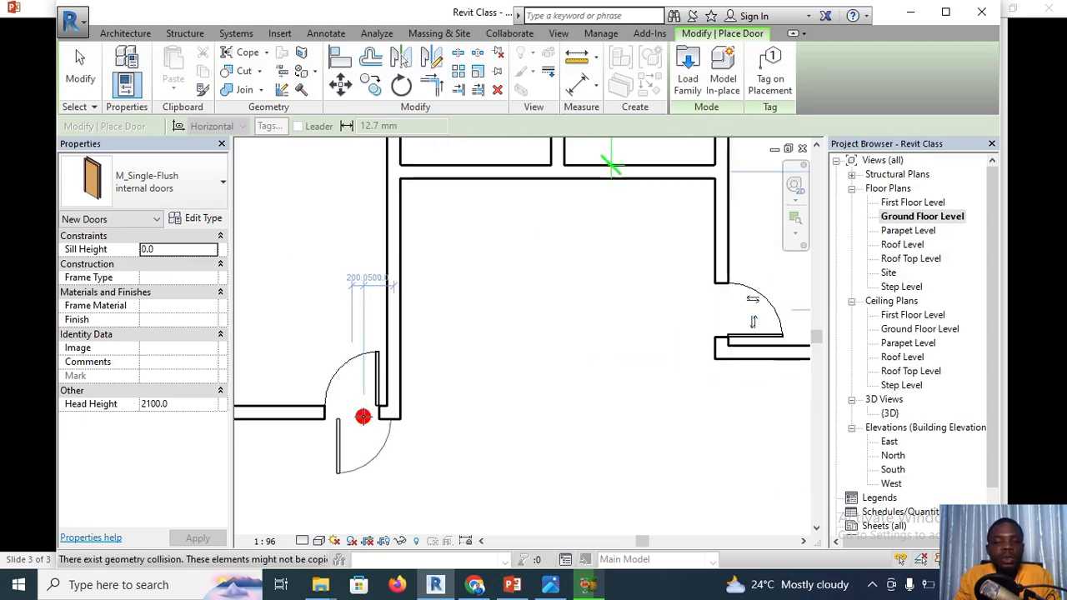
{"action": "scroll", "coordinate": [362, 417], "scroll_direction": "up", "scroll_amount": 1}
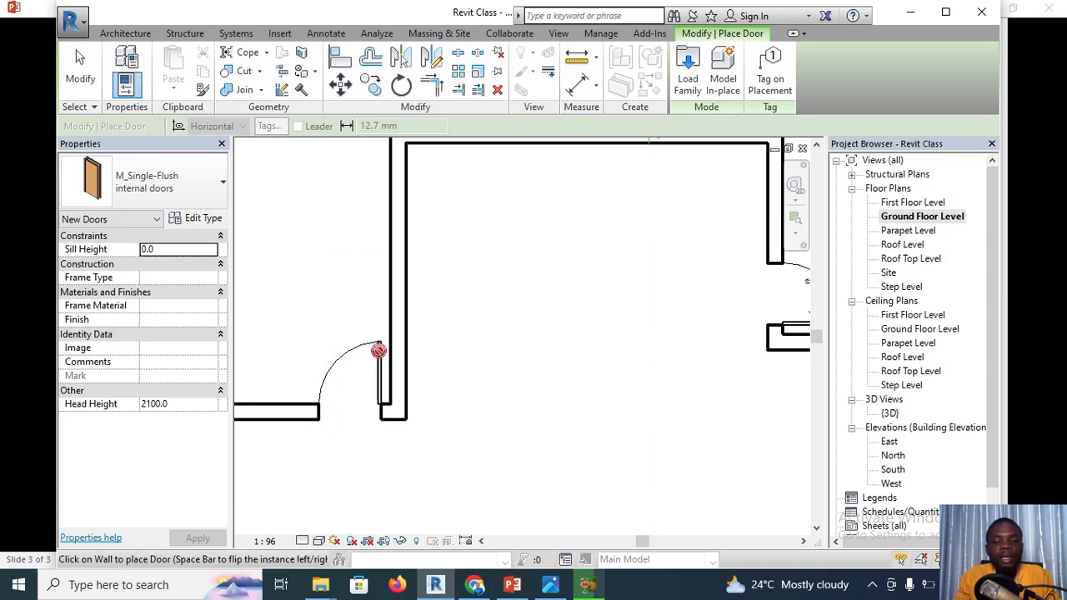
{"action": "scroll", "coordinate": [350, 375], "scroll_direction": "down", "scroll_amount": 5}
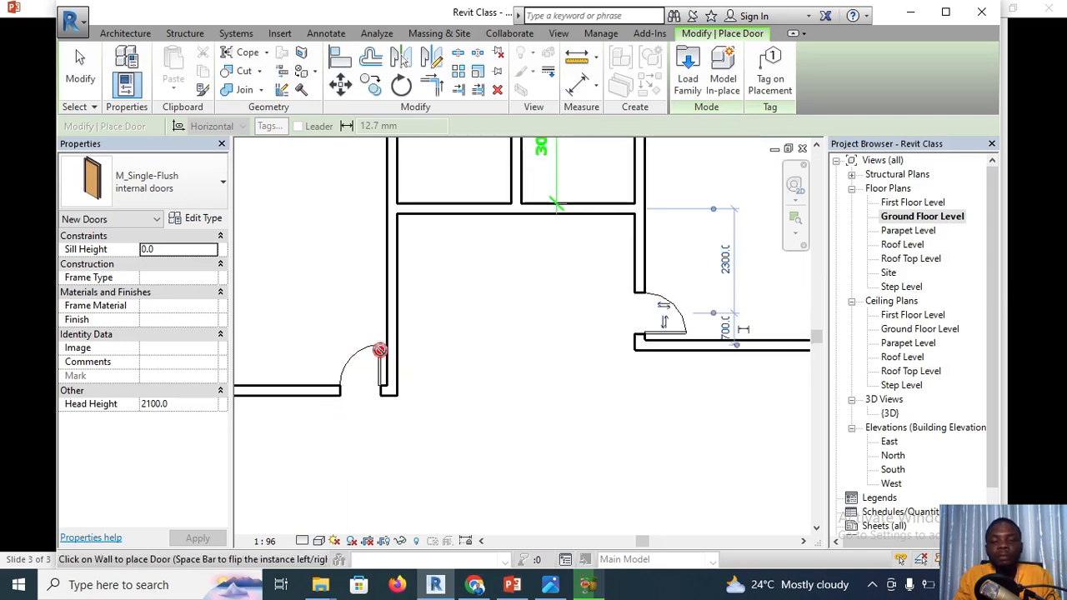
{"action": "scroll", "coordinate": [518, 371], "scroll_direction": "down", "scroll_amount": 1}
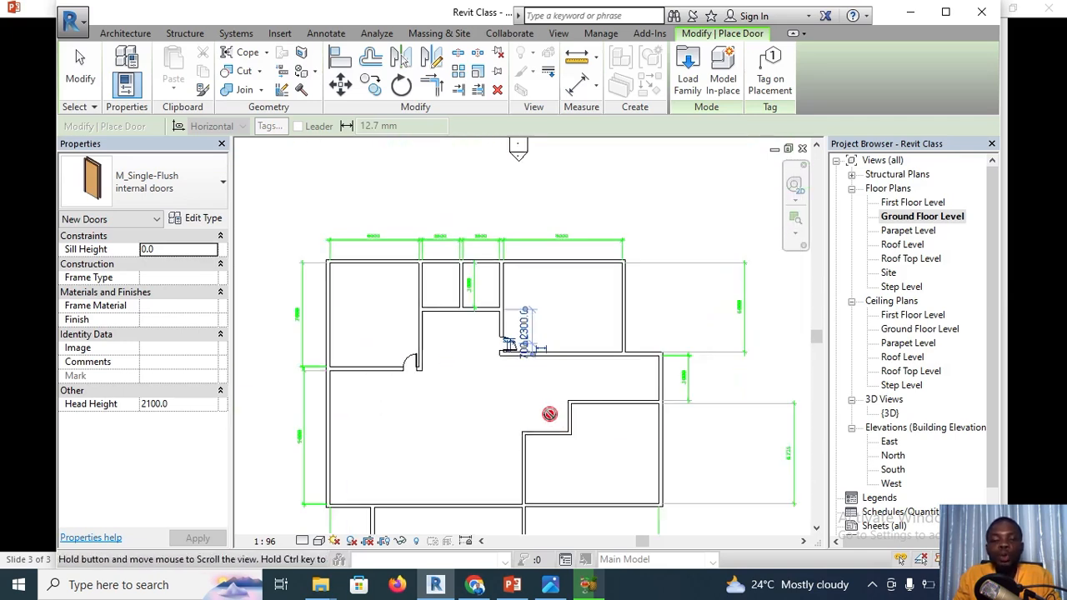
{"action": "middle_click_drag", "start_coordinate": [553, 416], "coordinate": [539, 384]}
{"action": "scroll", "coordinate": [530, 384], "scroll_direction": "up", "scroll_amount": 2}
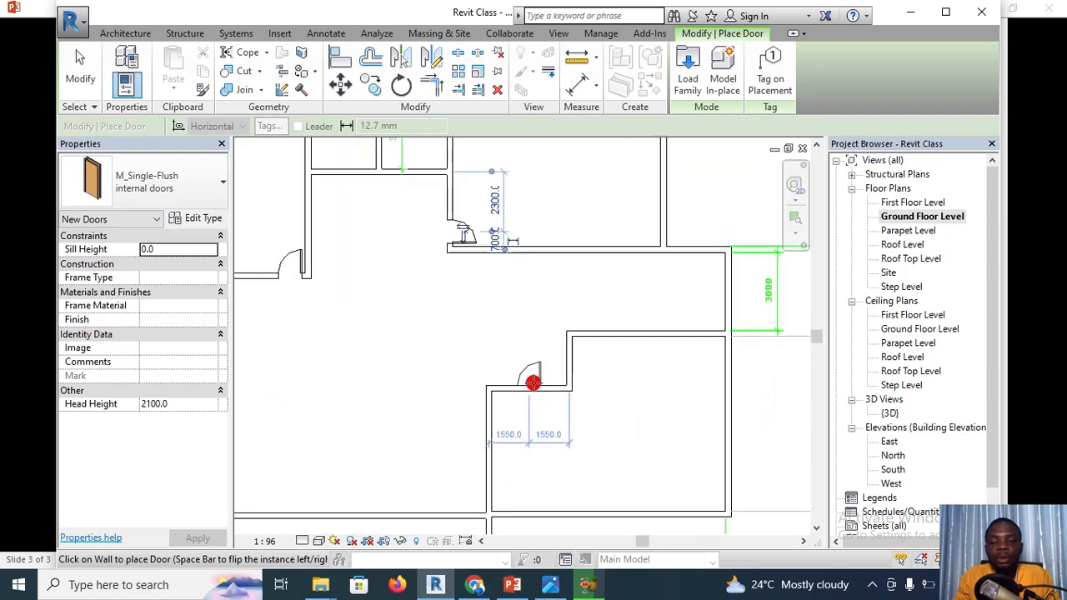
{"action": "scroll", "coordinate": [538, 392], "scroll_direction": "up", "scroll_amount": 2}
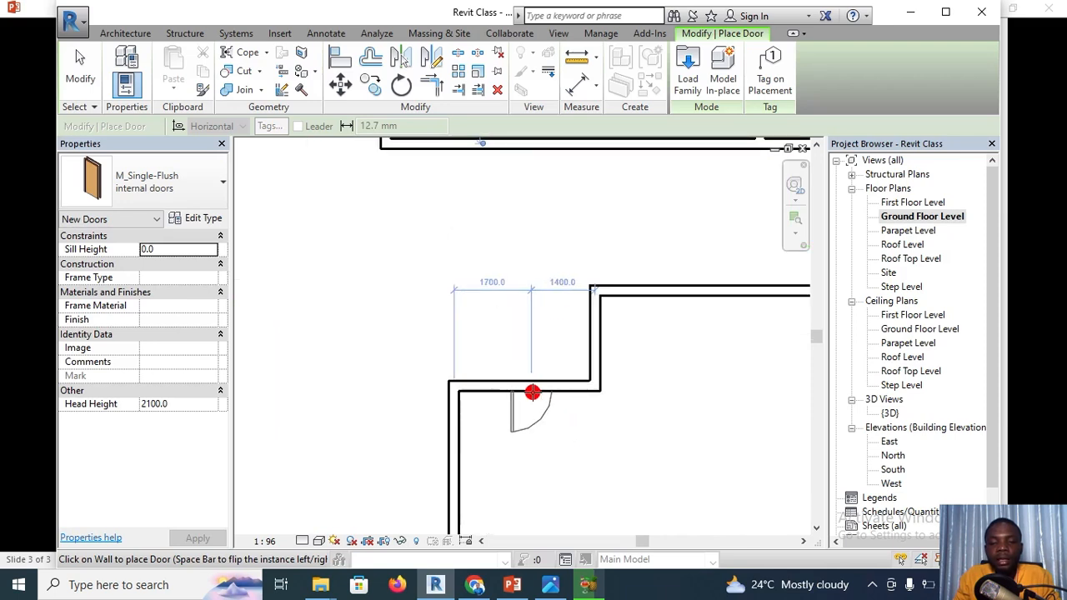
{"action": "scroll", "coordinate": [531, 392], "scroll_direction": "up", "scroll_amount": 2}
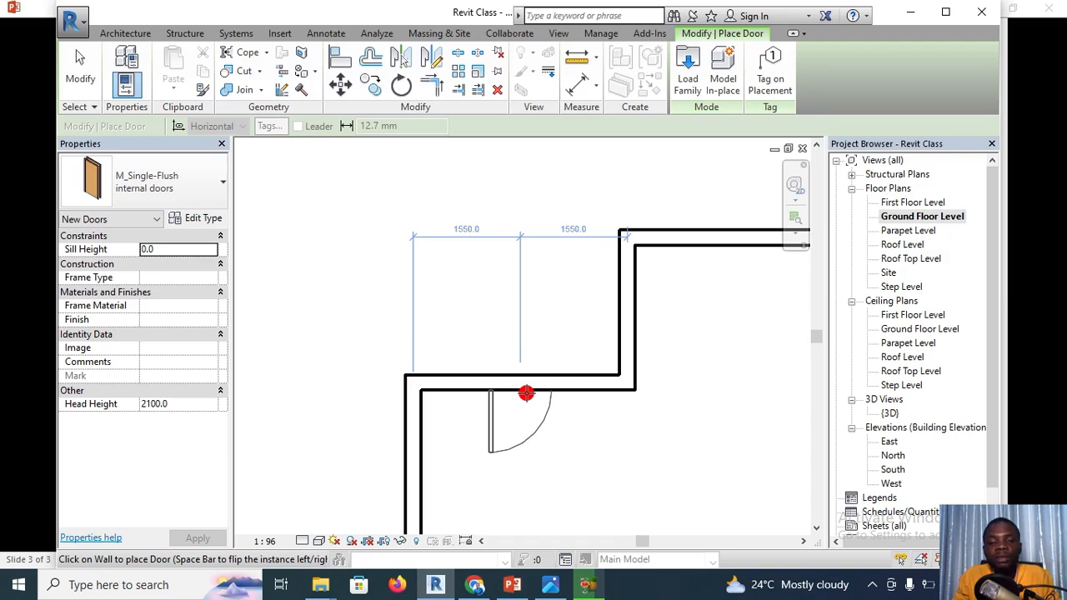
{"action": "left_click", "coordinate": [526, 392]}
{"action": "scroll", "coordinate": [562, 388], "scroll_direction": "down", "scroll_amount": 4}
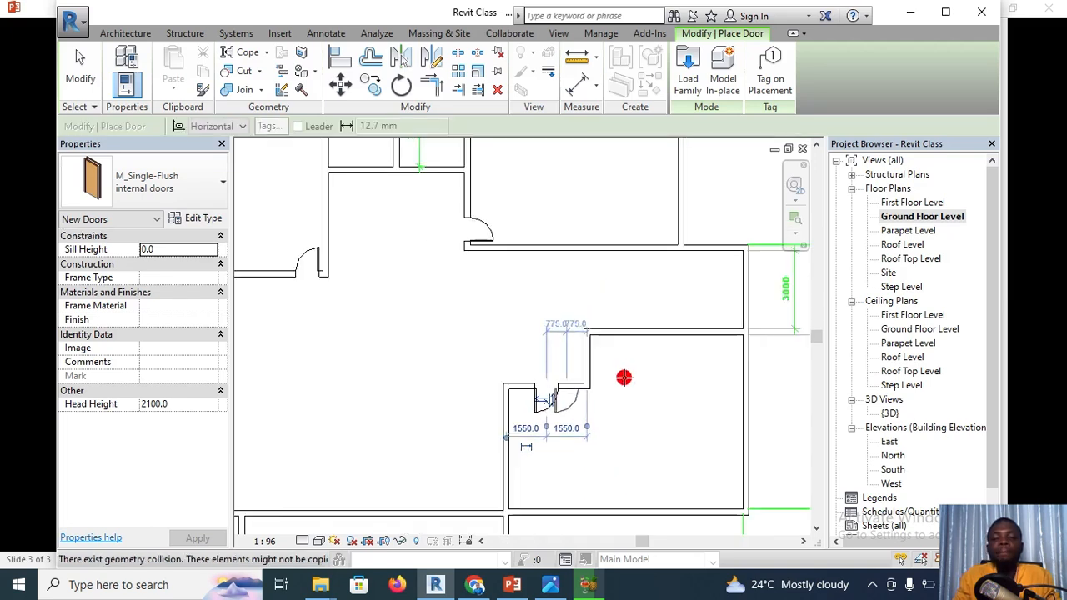
{"action": "scroll", "coordinate": [623, 378], "scroll_direction": "down", "scroll_amount": 2}
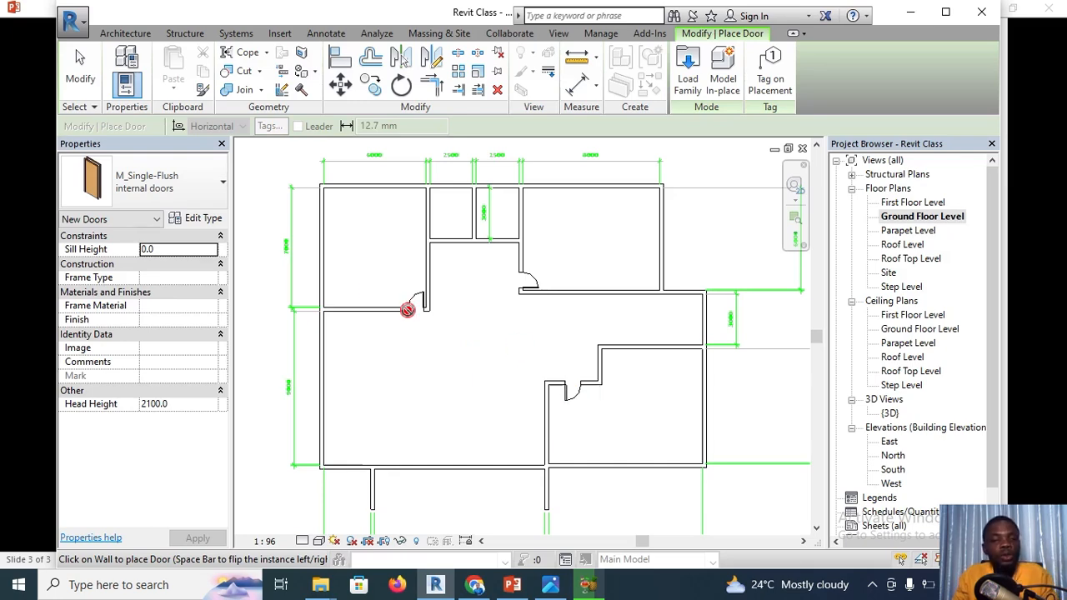
Duplicate the internal doors type as a new type named toilet doors
{"action": "left_click", "coordinate": [204, 221]}
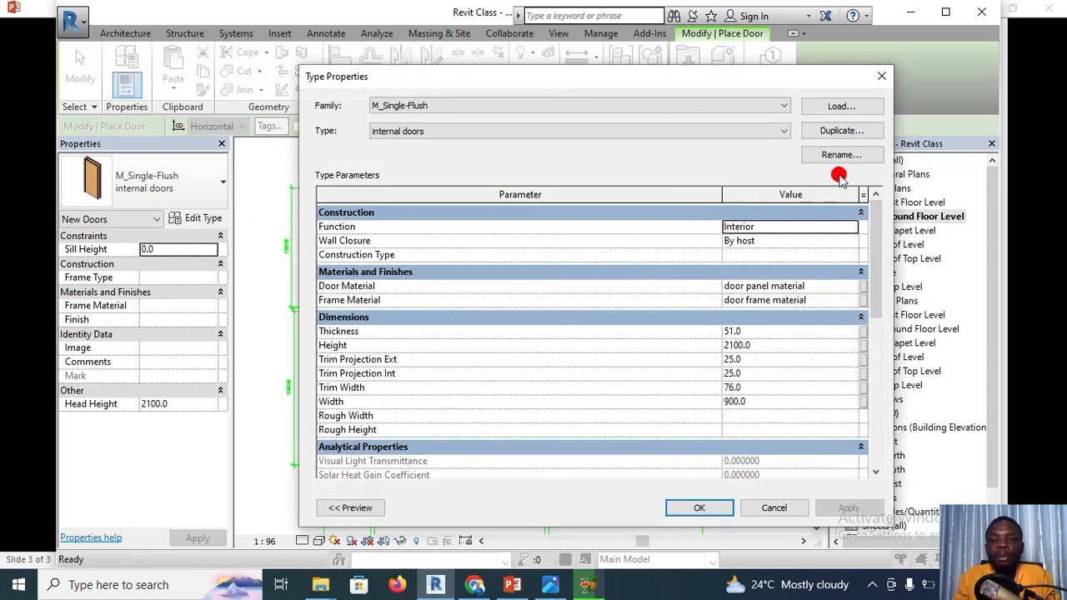
{"action": "left_click", "coordinate": [840, 132]}
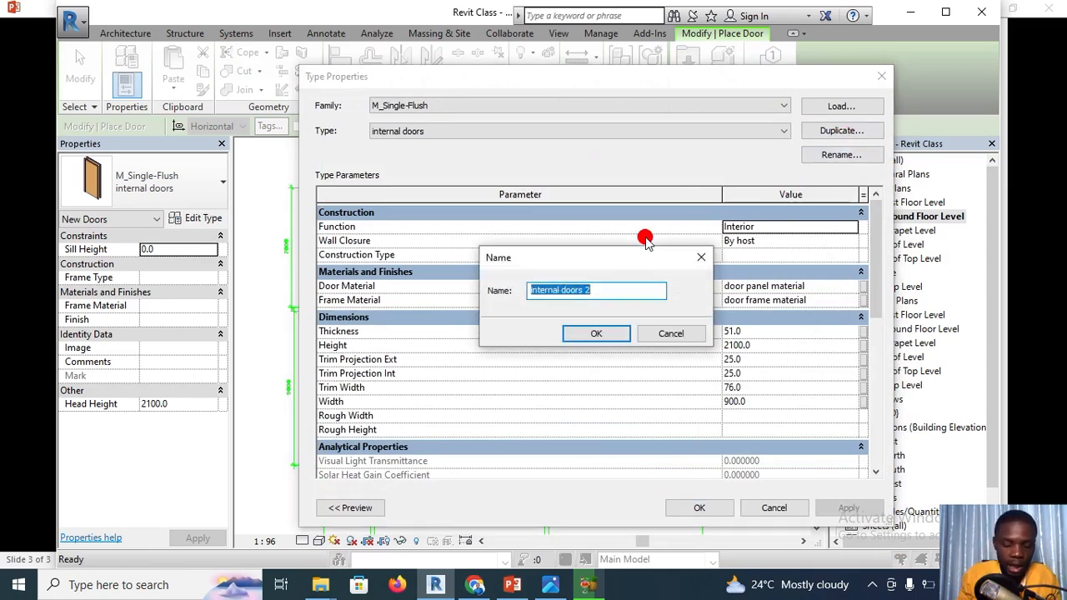
{"action": "type", "text": "toile"}
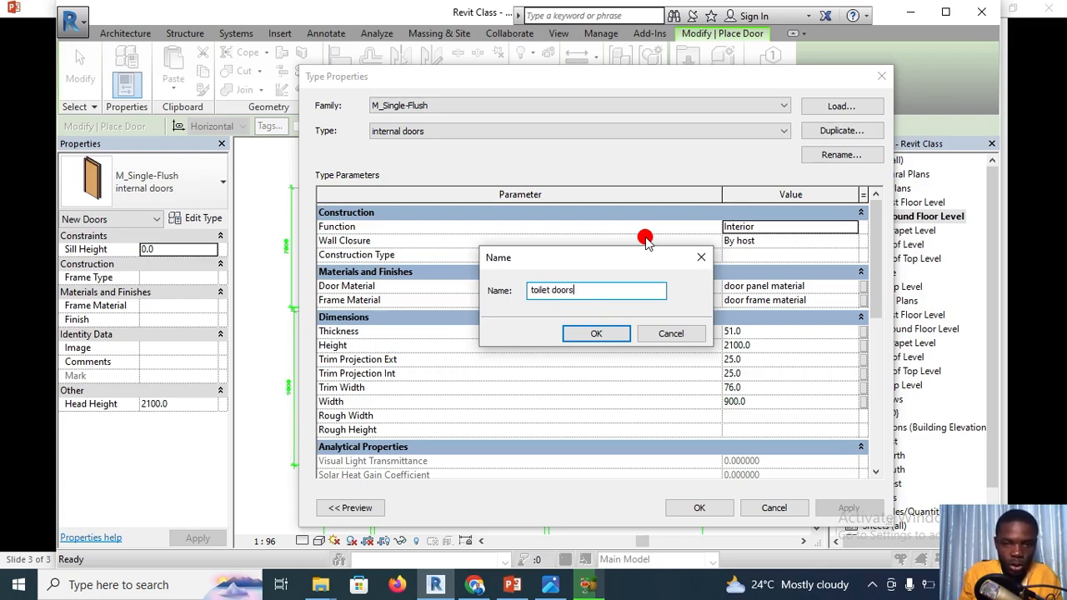
{"action": "left_click", "coordinate": [617, 336]}
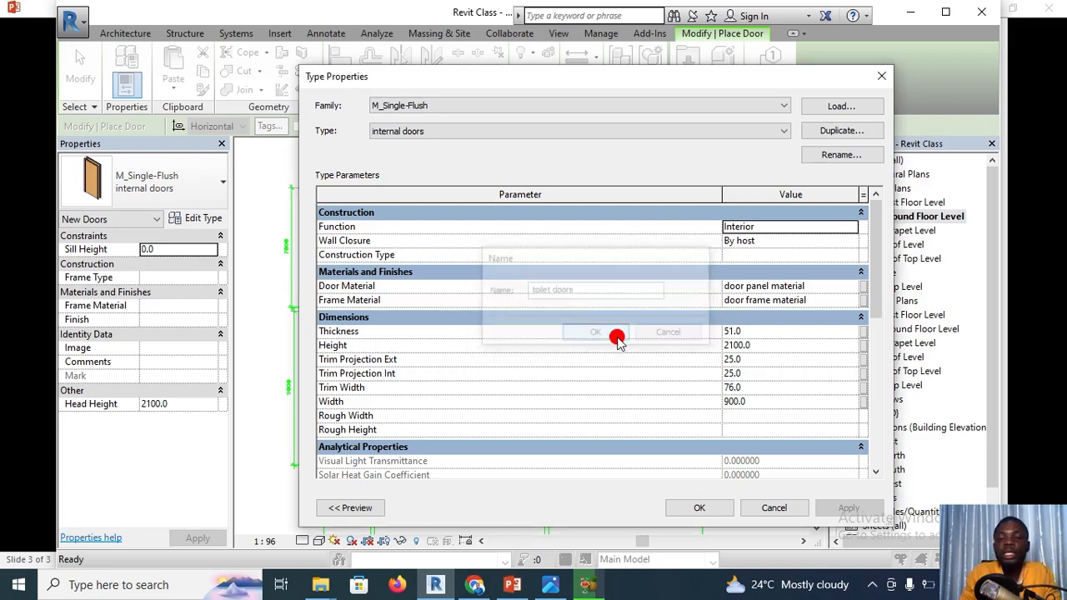
Set the toilet doors type's width to 750 and confirm the type properties
{"action": "left_click", "coordinate": [751, 401]}
{"action": "left_click_drag", "start_coordinate": [750, 401], "coordinate": [703, 400]}
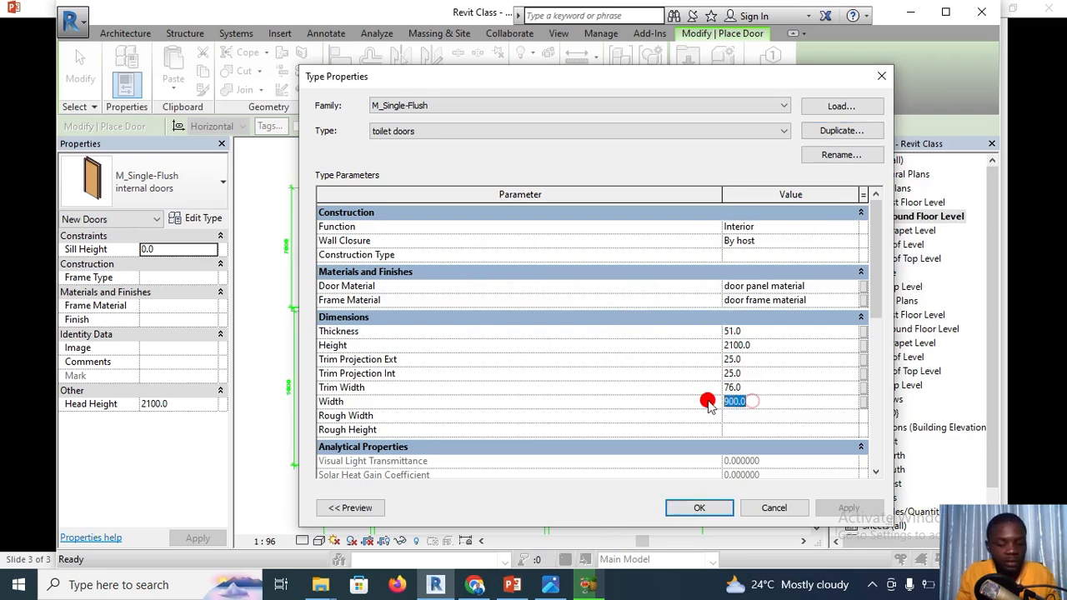
{"action": "type", "text": "75"}
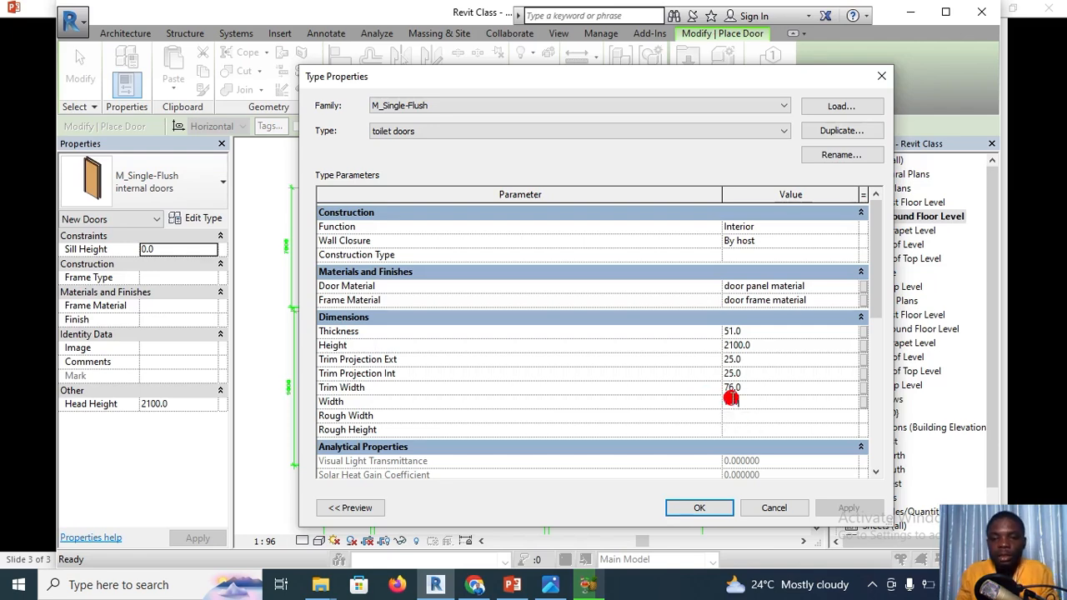
{"action": "left_click", "coordinate": [737, 415]}
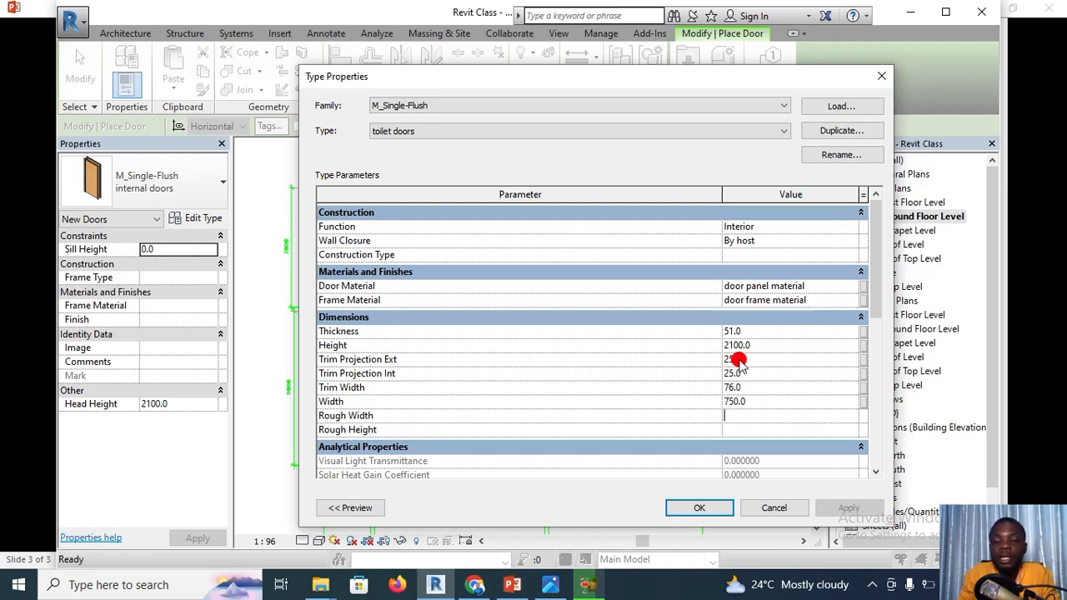
{"action": "left_click", "coordinate": [705, 507]}
Place toilet doors in the outer side walls of the two toilets, each 700 mm from the lower wall and swinging into the toilet
{"action": "scroll", "coordinate": [447, 223], "scroll_direction": "up", "scroll_amount": 5}
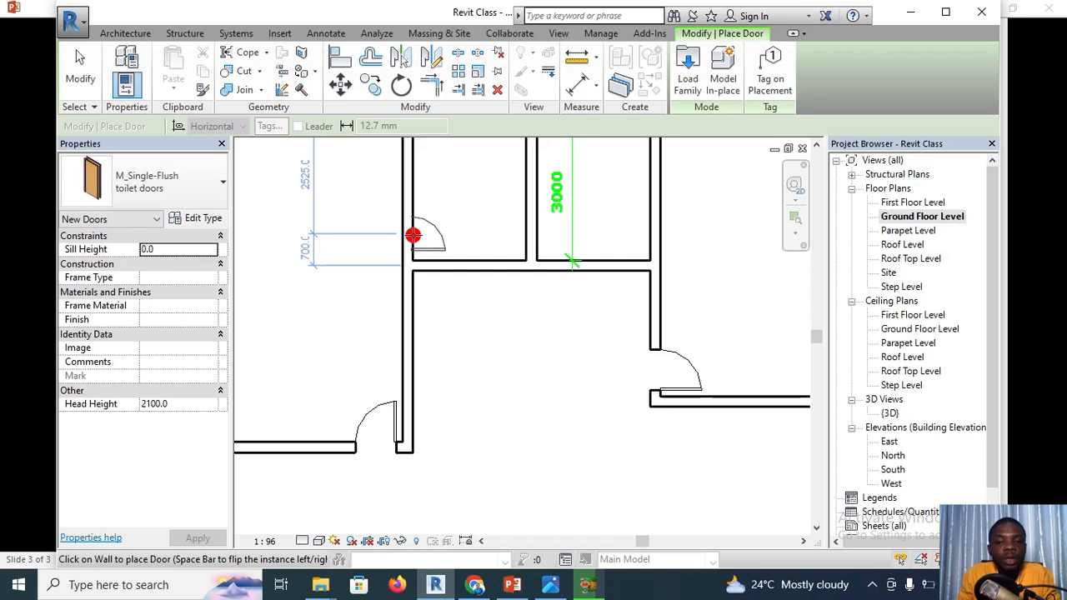
{"action": "left_click", "coordinate": [413, 236]}
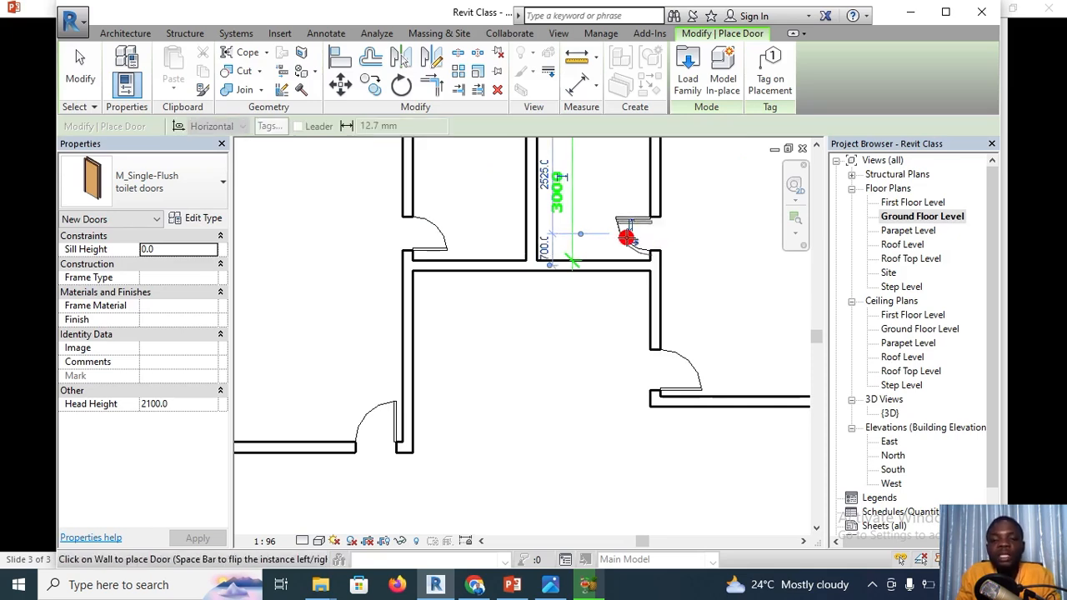
Flip the right-hand toilet's door so it hinges at the lower jamb and swings into the toilet
{"action": "scroll", "coordinate": [642, 237], "scroll_direction": "up", "scroll_amount": 2}
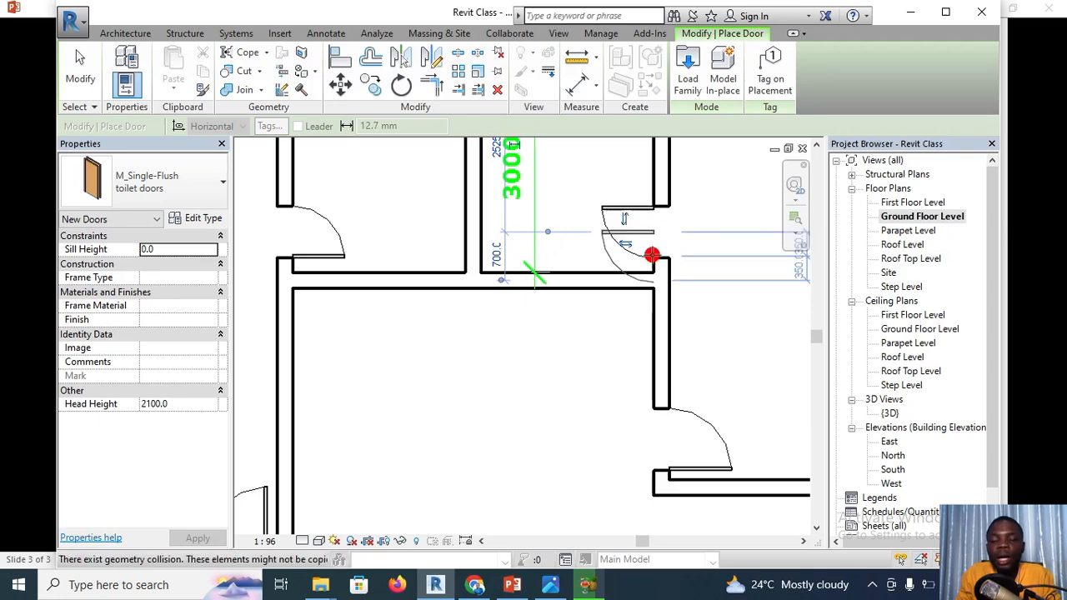
{"action": "scroll", "coordinate": [645, 241], "scroll_direction": "up", "scroll_amount": 2}
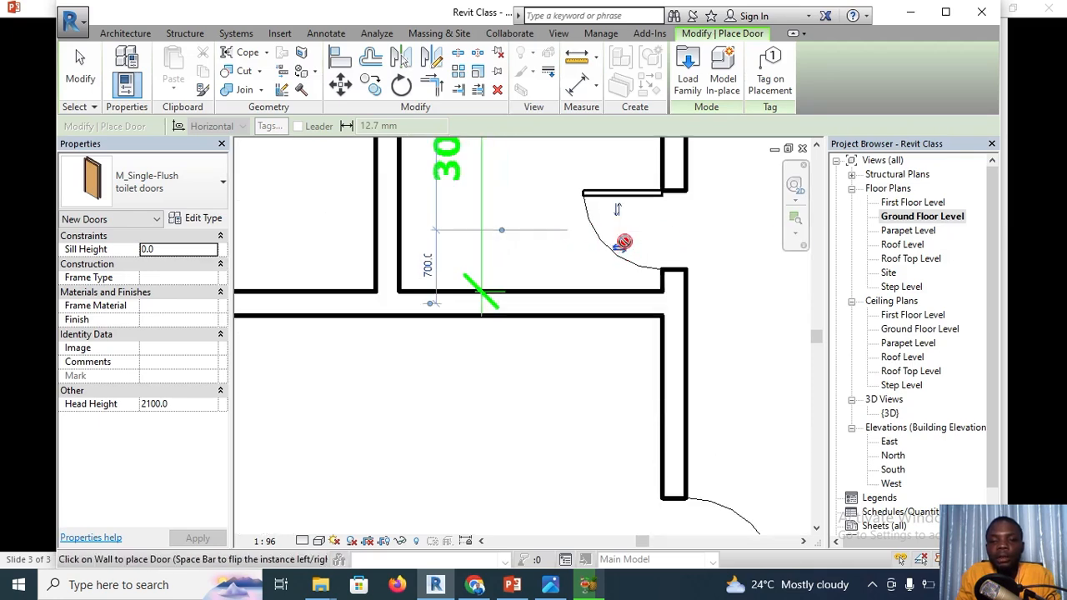
{"action": "left_click", "coordinate": [619, 213]}
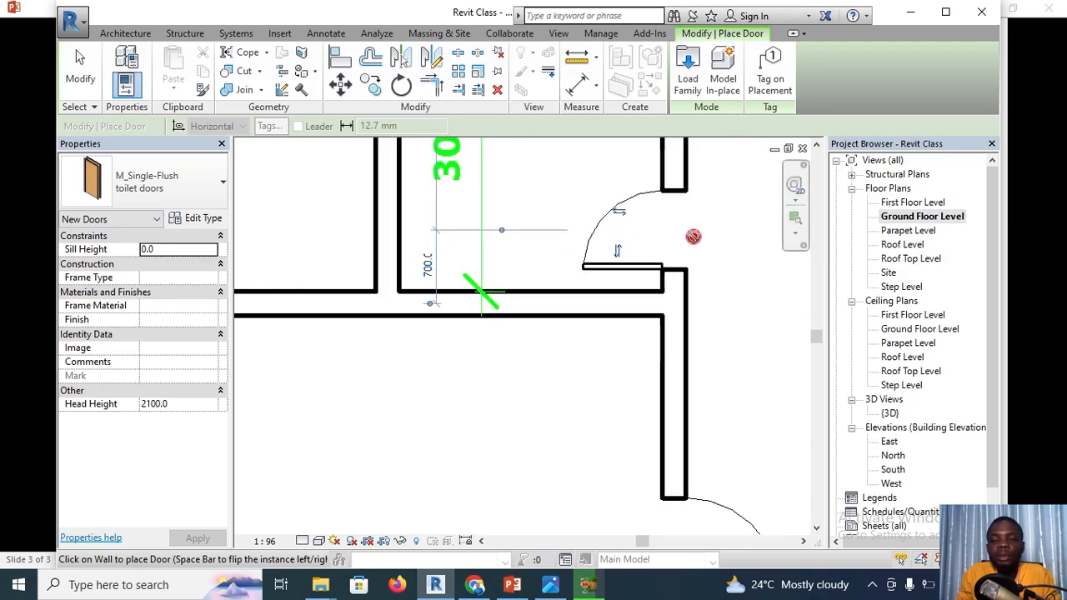
{"action": "left_click", "coordinate": [618, 249]}
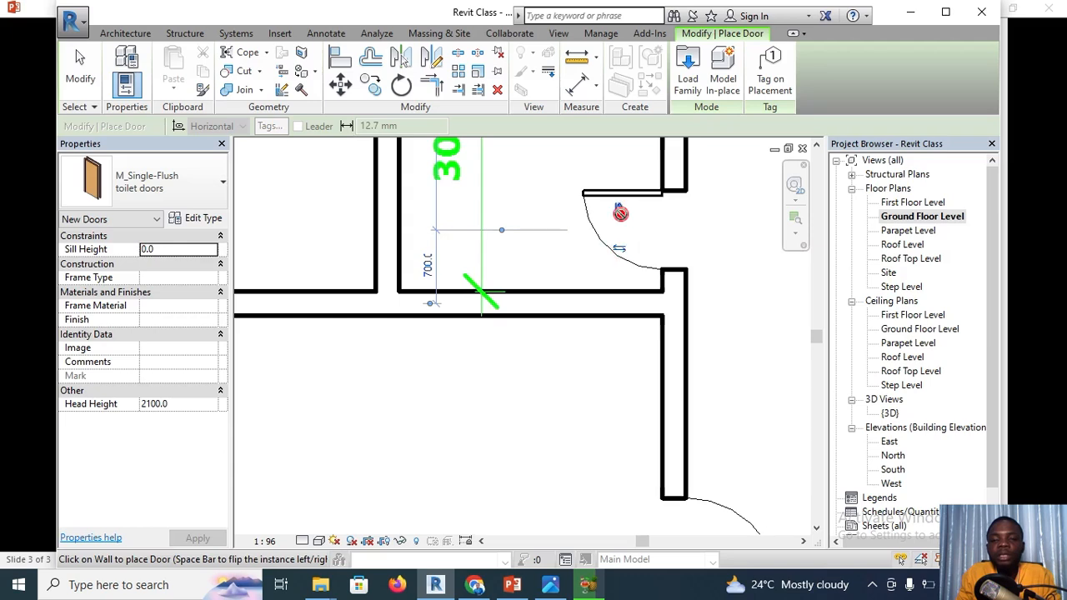
{"action": "left_click", "coordinate": [618, 212]}
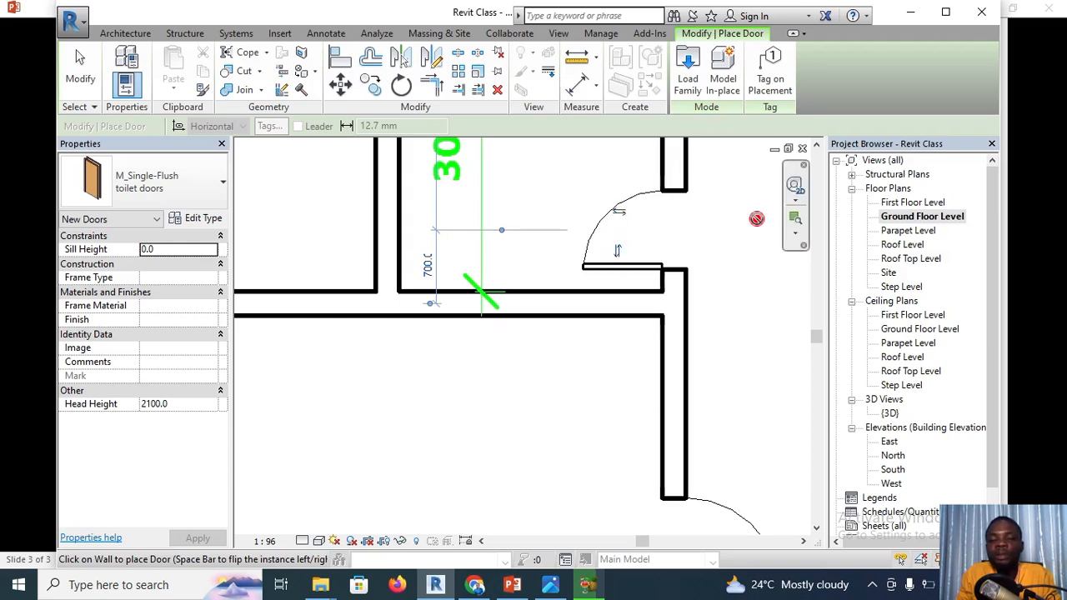
{"action": "left_click", "coordinate": [623, 214]}
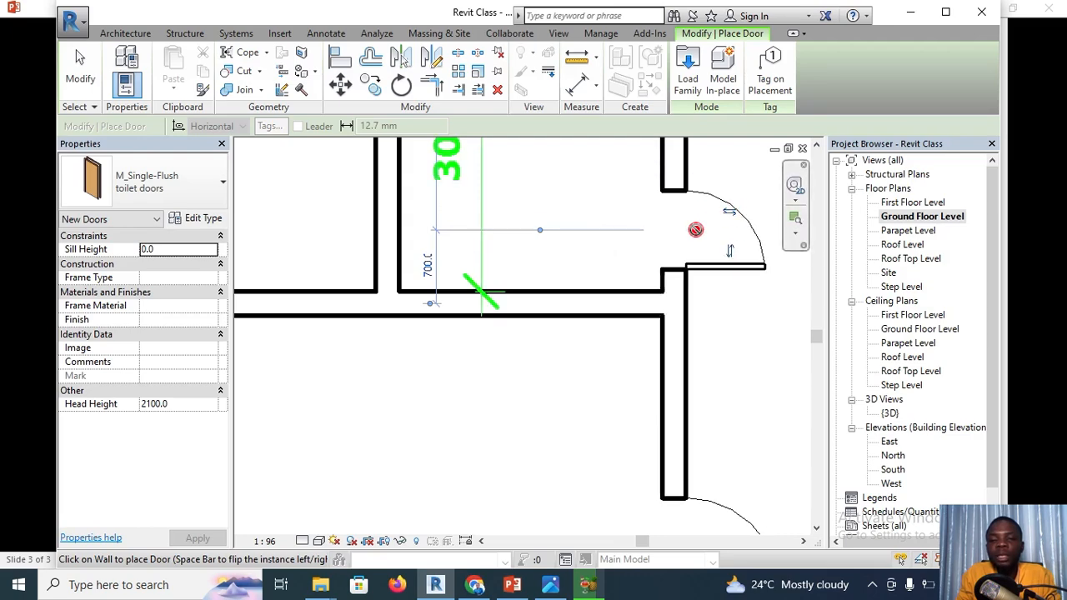
{"action": "scroll", "coordinate": [695, 229], "scroll_direction": "down", "scroll_amount": 3}
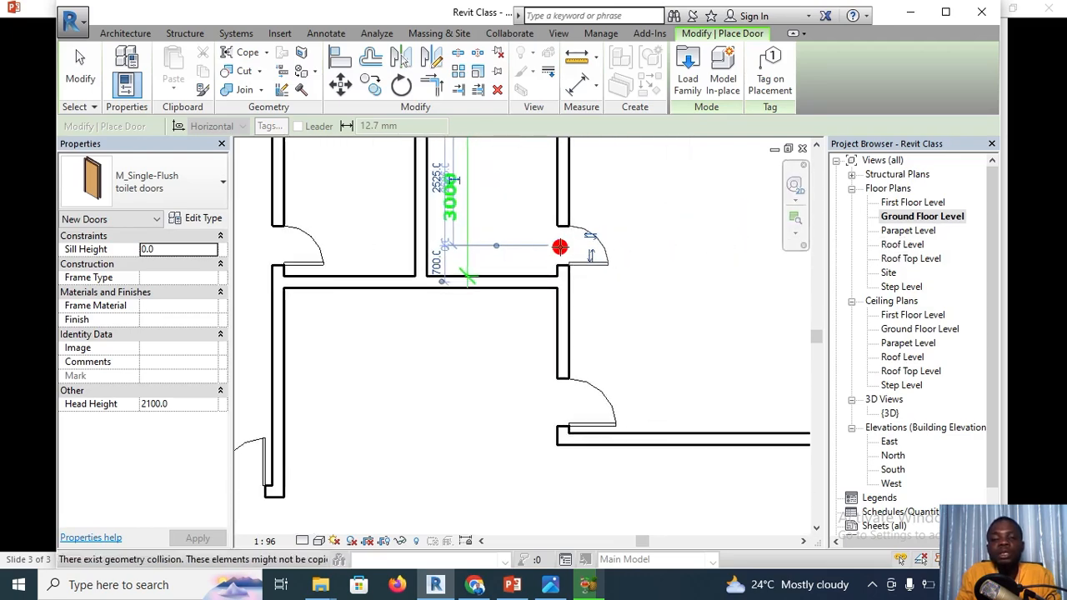
{"action": "scroll", "coordinate": [550, 249], "scroll_direction": "down", "scroll_amount": 2}
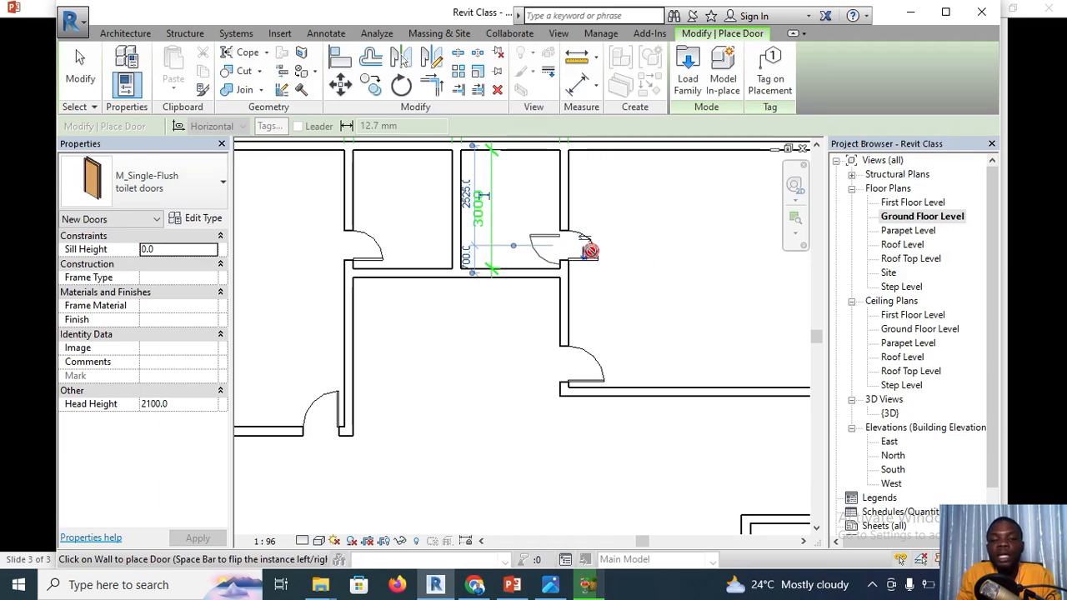
{"action": "scroll", "coordinate": [581, 250], "scroll_direction": "up", "scroll_amount": 4}
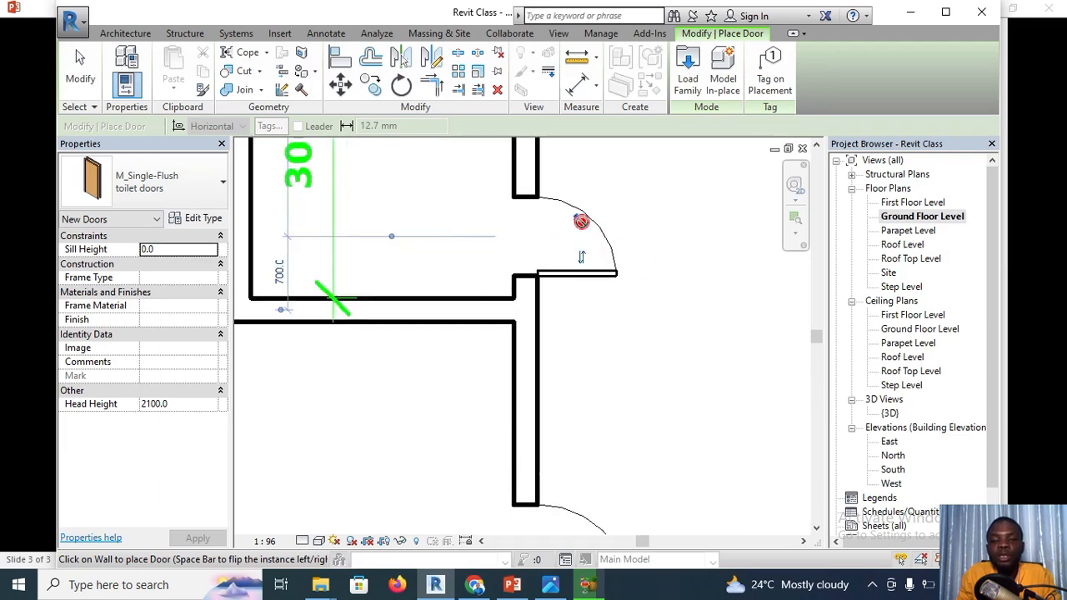
{"action": "scroll", "coordinate": [465, 233], "scroll_direction": "down", "scroll_amount": 4}
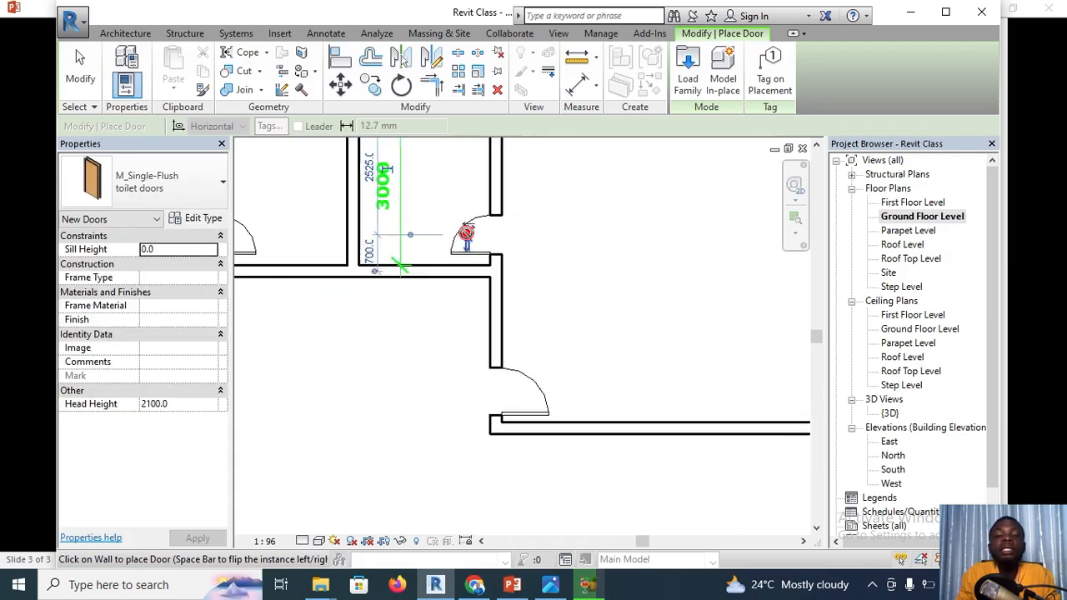
{"action": "scroll", "coordinate": [551, 265], "scroll_direction": "down", "scroll_amount": 2}
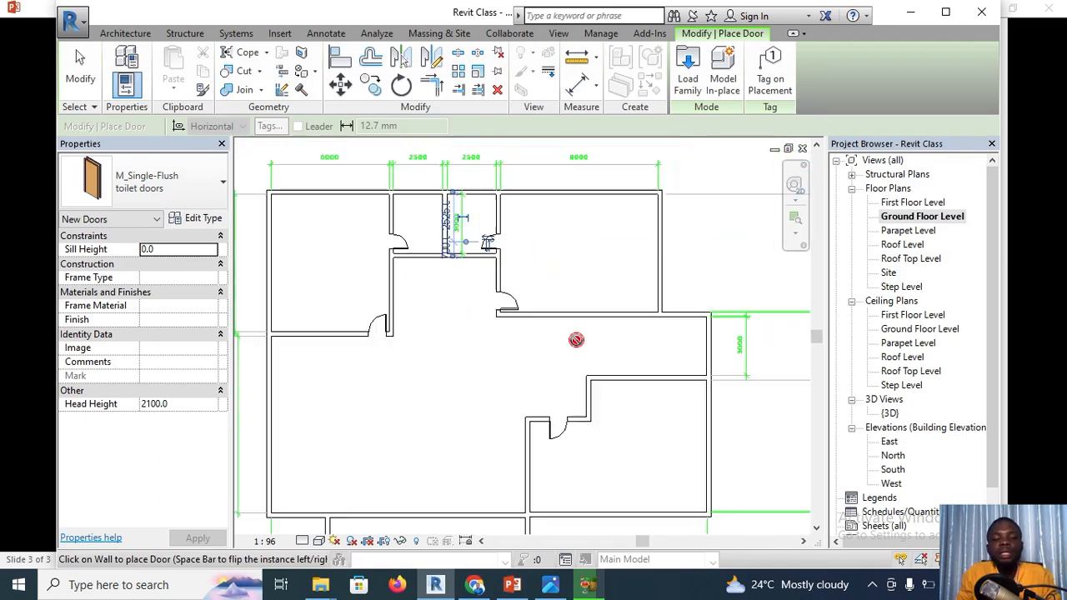
{"action": "middle_click_drag", "start_coordinate": [542, 374], "coordinate": [567, 374]}
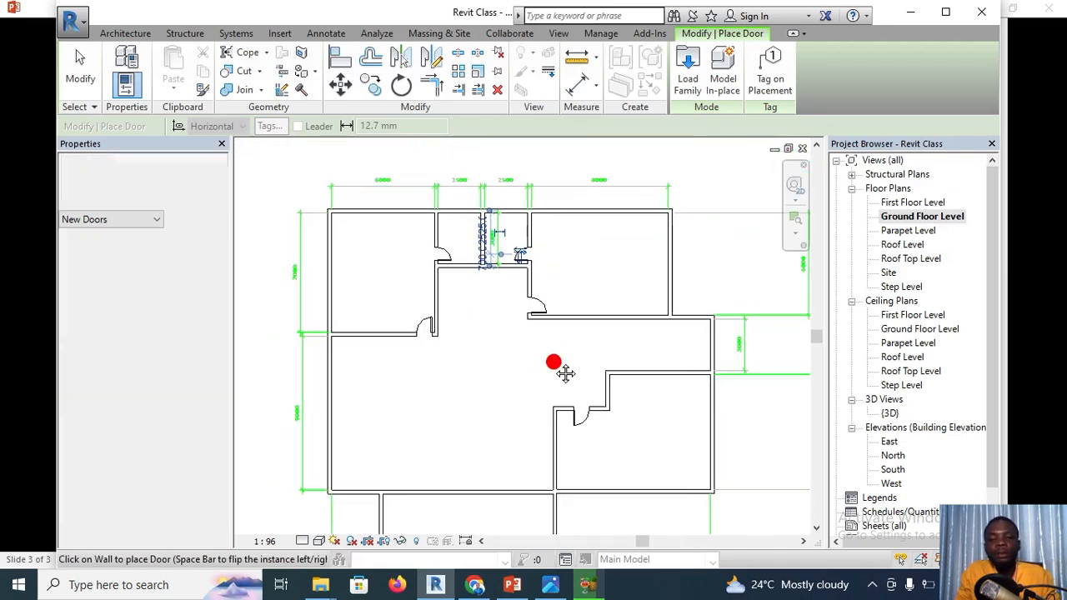
{"action": "scroll", "coordinate": [599, 340], "scroll_direction": "down", "scroll_amount": 1}
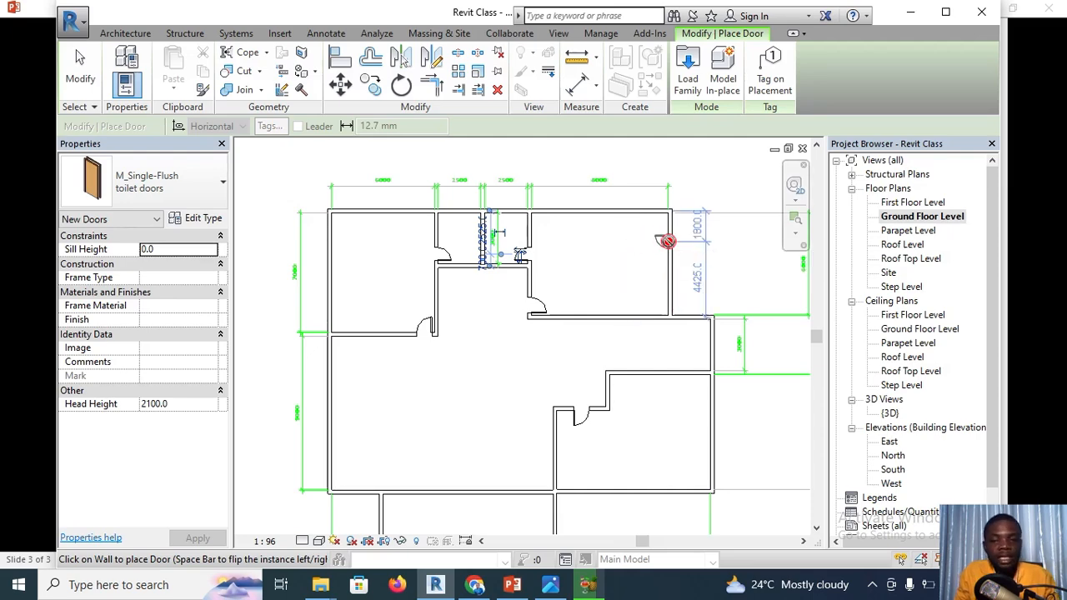
Place another internal doors instance in the upper-right room's right wall, 1000 mm from the upper wall, hinged at the lower jamb and swinging inward
{"action": "key", "text": "Escape"}
{"action": "key", "text": "Escape"}
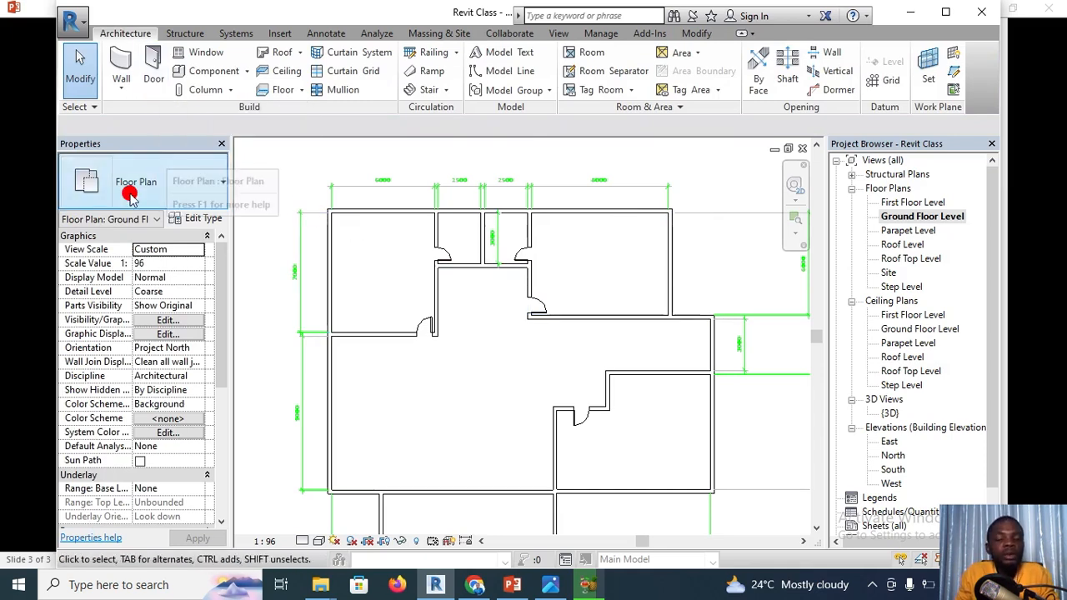
{"action": "left_click", "coordinate": [546, 303]}
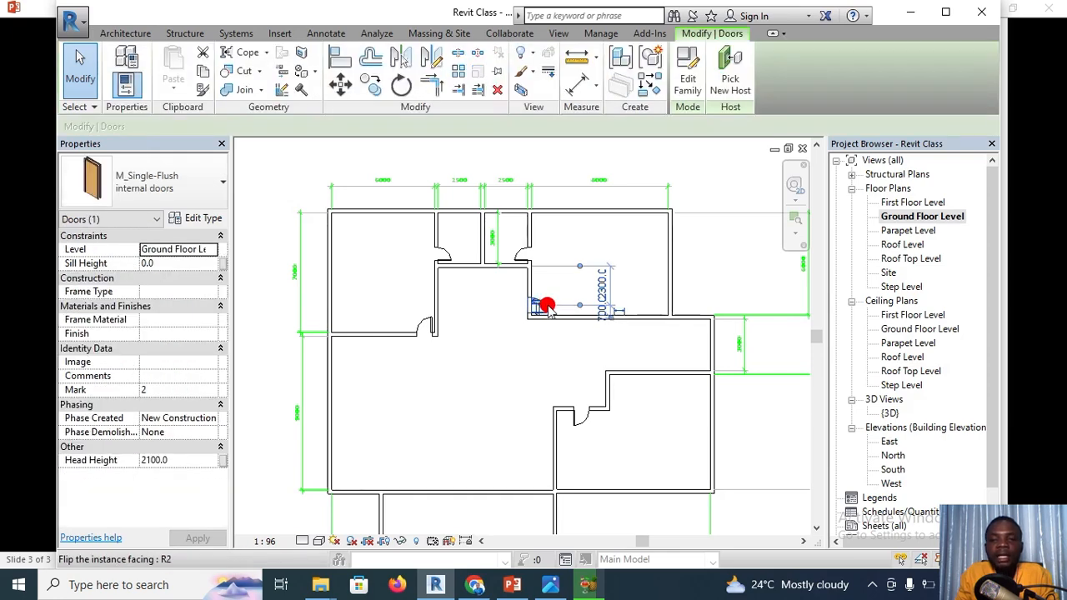
{"action": "right_click", "coordinate": [549, 310]}
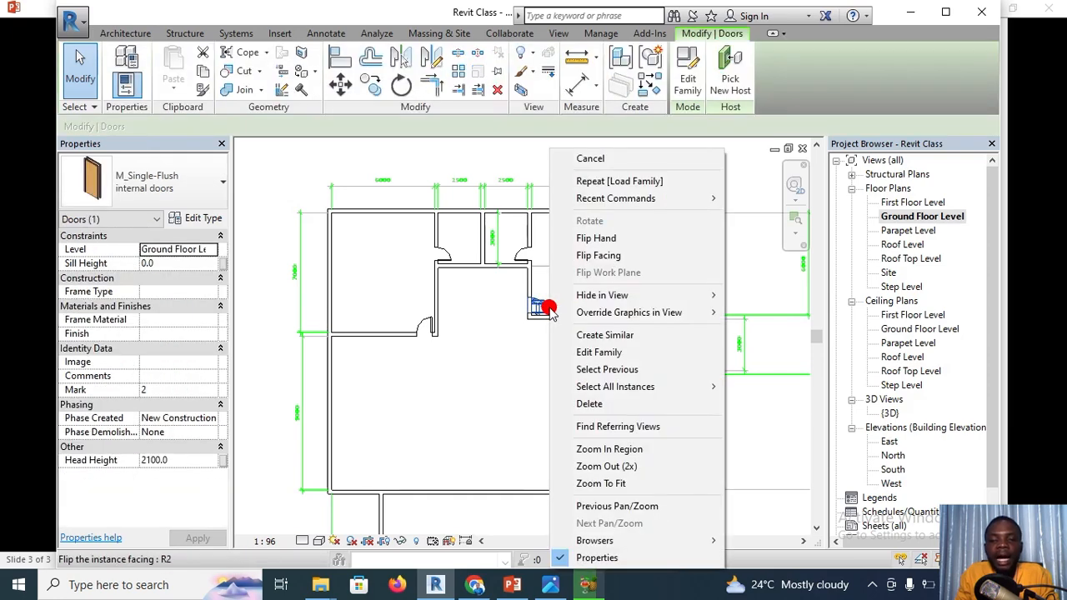
{"action": "left_click", "coordinate": [614, 337]}
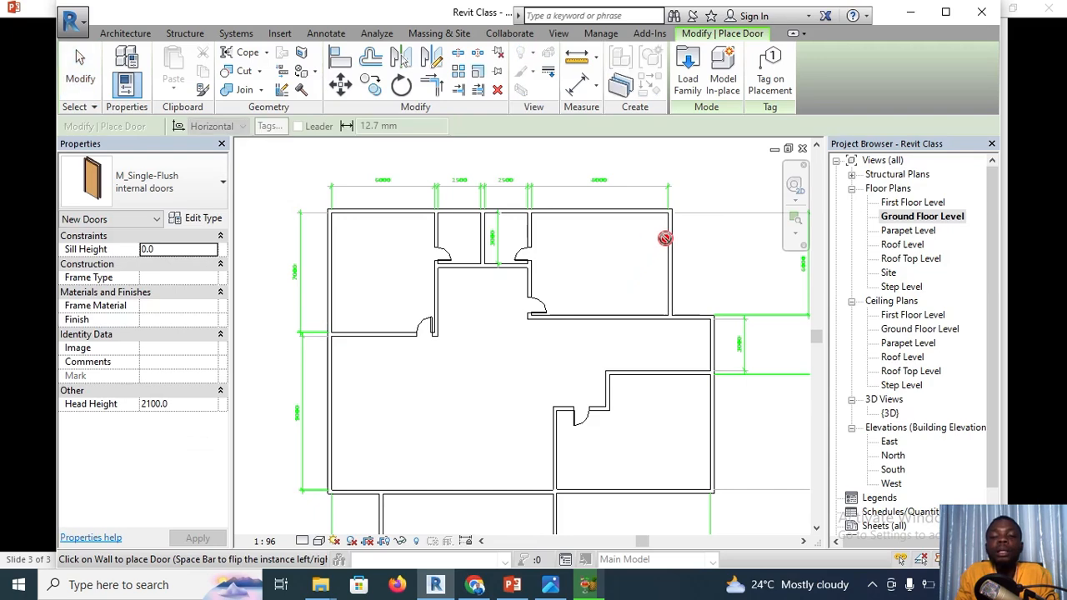
{"action": "scroll", "coordinate": [675, 232], "scroll_direction": "up", "scroll_amount": 2}
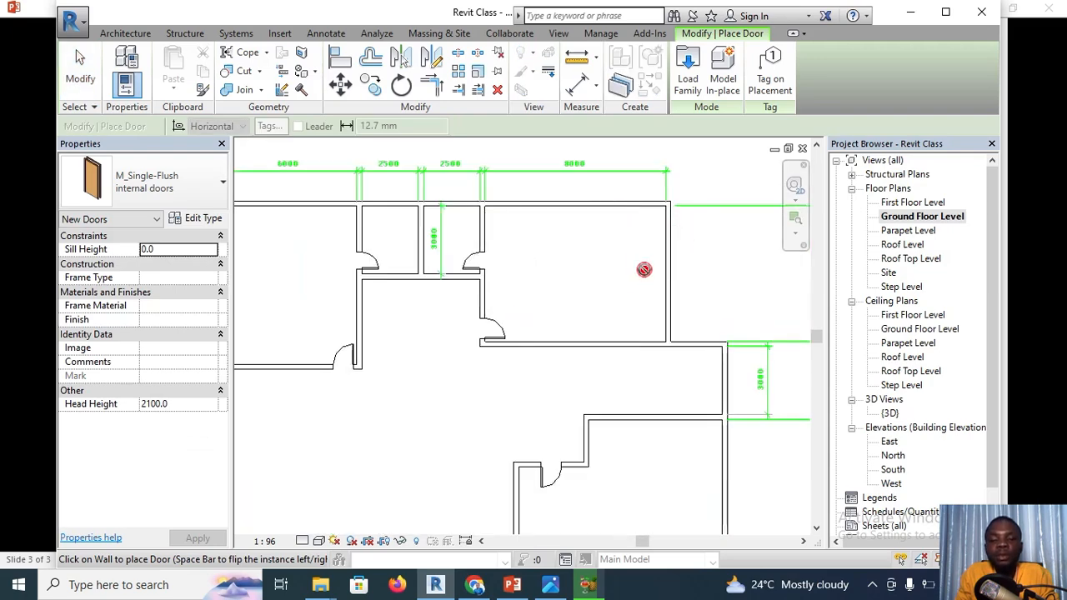
{"action": "scroll", "coordinate": [673, 223], "scroll_direction": "up", "scroll_amount": 4}
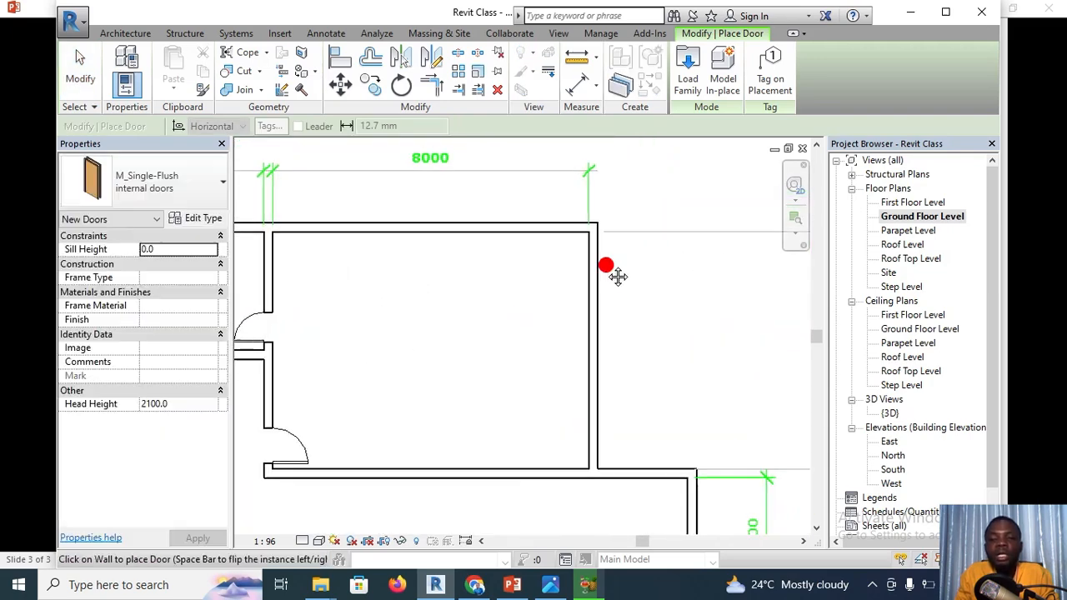
{"action": "scroll", "coordinate": [599, 266], "scroll_direction": "up", "scroll_amount": 1}
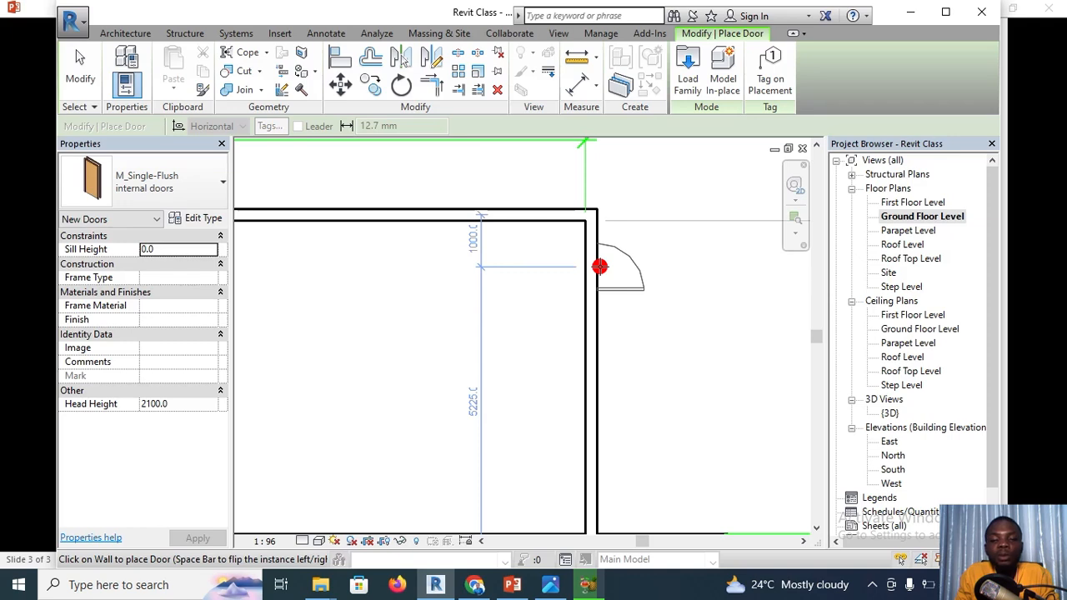
{"action": "left_click", "coordinate": [600, 266]}
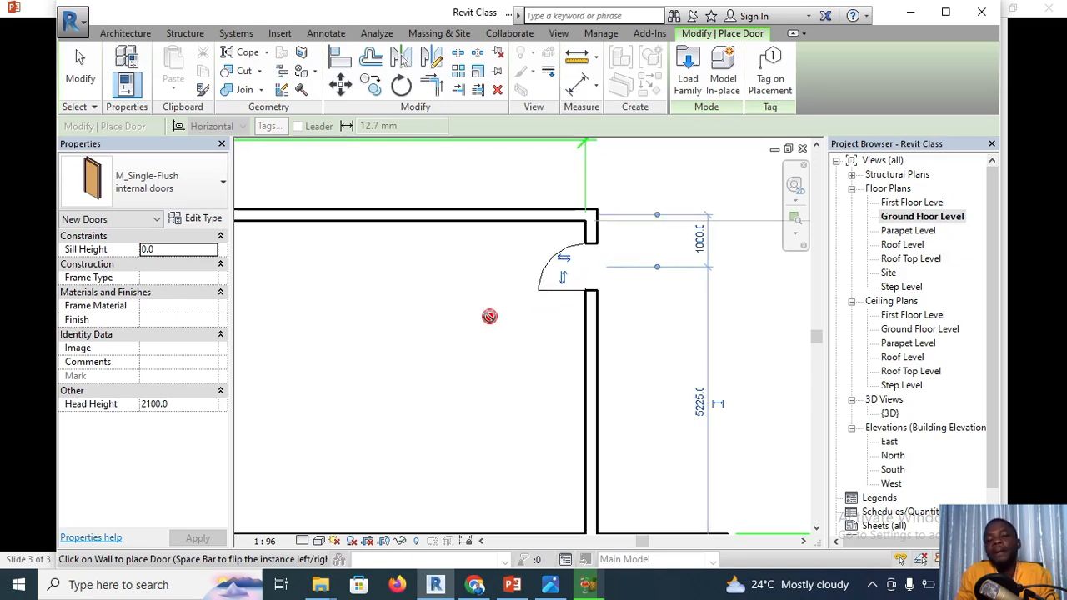
{"action": "scroll", "coordinate": [516, 315], "scroll_direction": "down", "scroll_amount": 4}
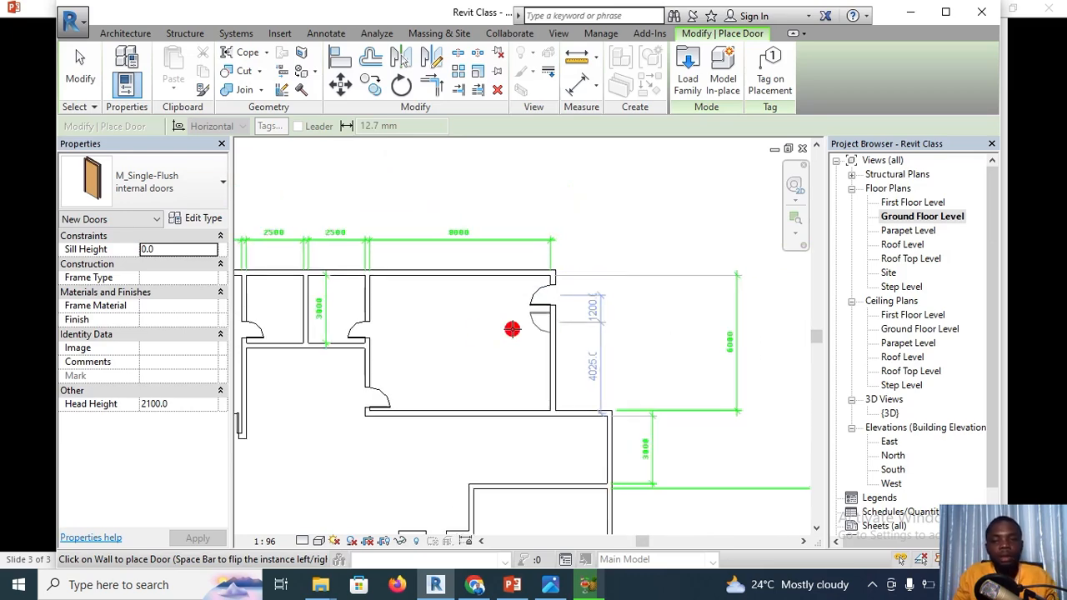
{"action": "scroll", "coordinate": [476, 334], "scroll_direction": "down", "scroll_amount": 2}
{"action": "middle_click_drag", "start_coordinate": [476, 333], "coordinate": [542, 288]}
{"action": "key", "text": "Escape"}
Examine the ground floor plan's rooms, placed doors and lower external wall for the remaining door positions
{"action": "scroll", "coordinate": [534, 310], "scroll_direction": "down", "scroll_amount": 1}
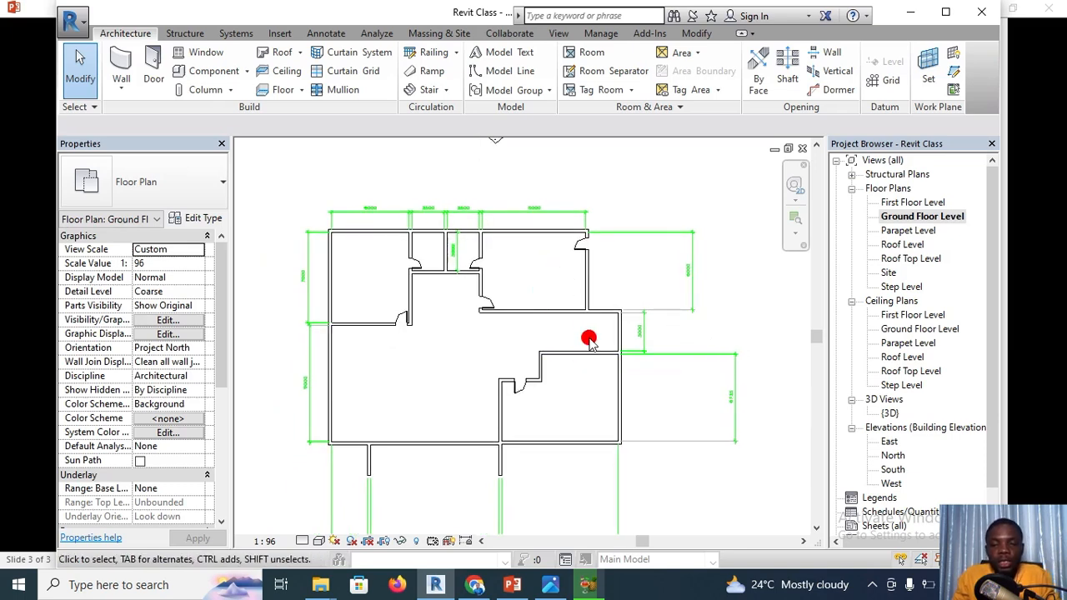
{"action": "scroll", "coordinate": [600, 349], "scroll_direction": "up", "scroll_amount": 2}
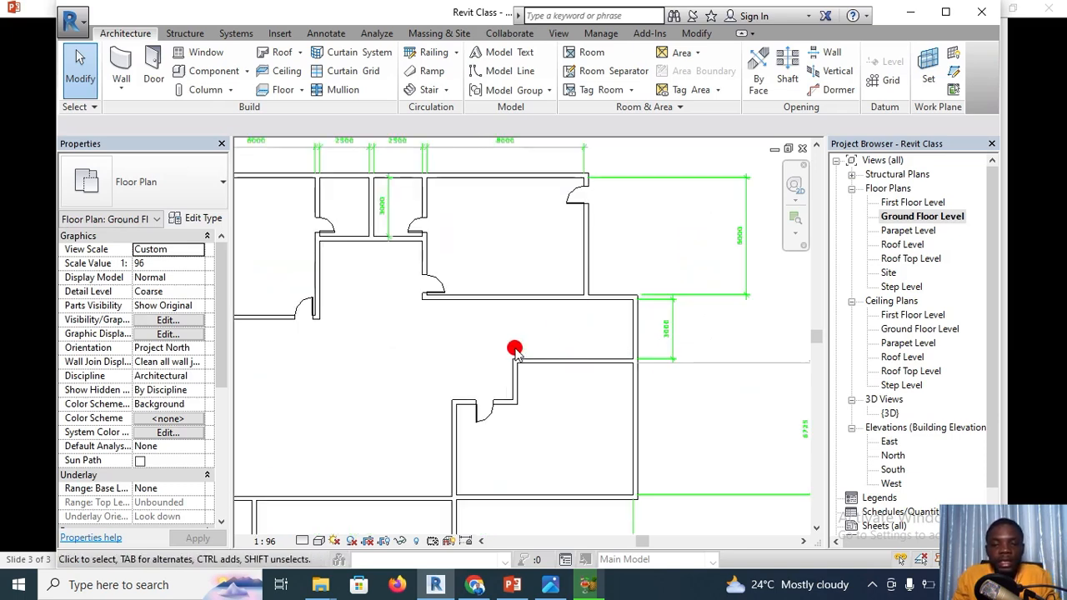
{"action": "middle_click_drag", "start_coordinate": [423, 341], "coordinate": [524, 331]}
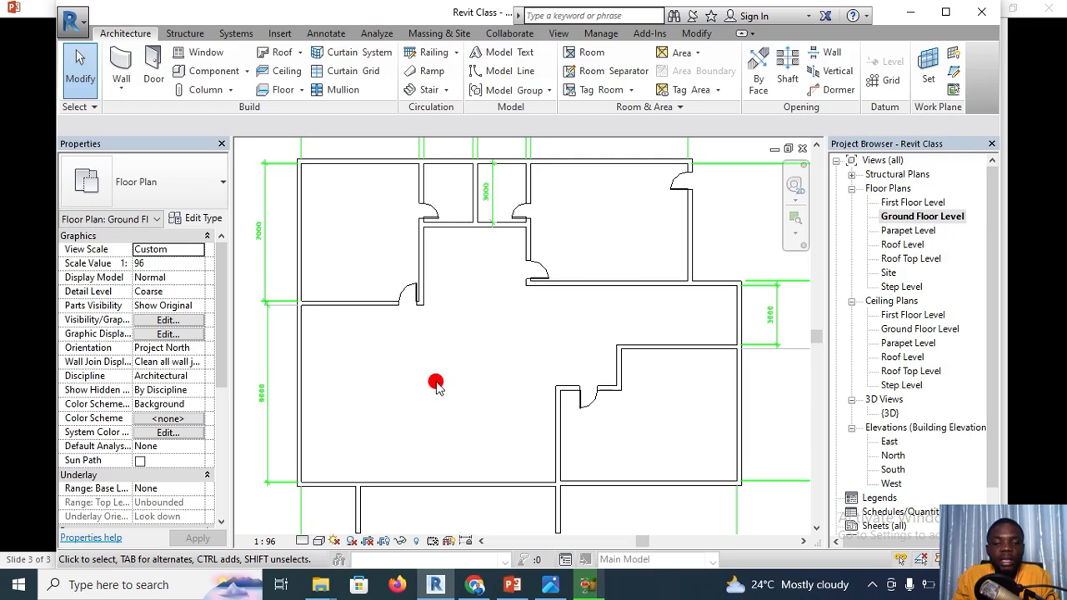
{"action": "scroll", "coordinate": [436, 386], "scroll_direction": "down", "scroll_amount": 1}
{"action": "scroll", "coordinate": [439, 383], "scroll_direction": "down", "scroll_amount": 1}
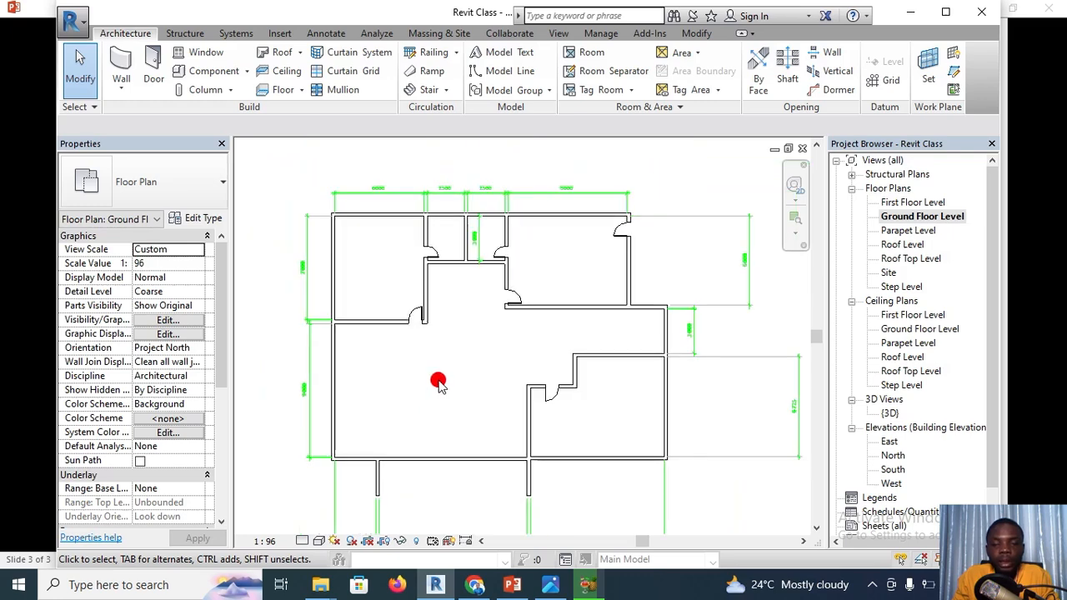
{"action": "scroll", "coordinate": [439, 383], "scroll_direction": "up", "scroll_amount": 2}
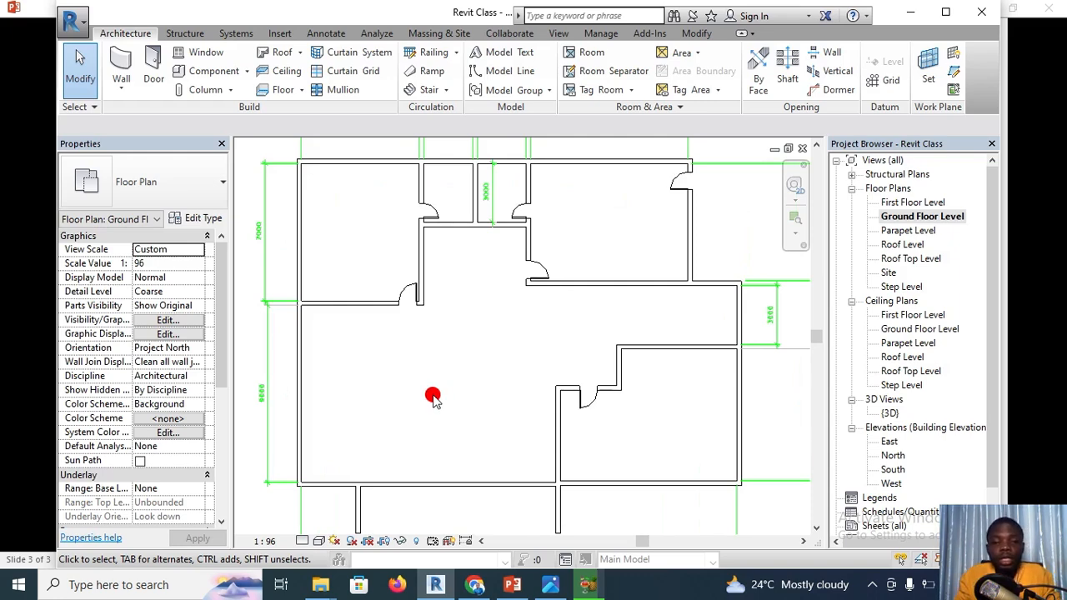
{"action": "scroll", "coordinate": [433, 395], "scroll_direction": "down", "scroll_amount": 1}
{"action": "middle_click_drag", "start_coordinate": [439, 388], "coordinate": [424, 342]}
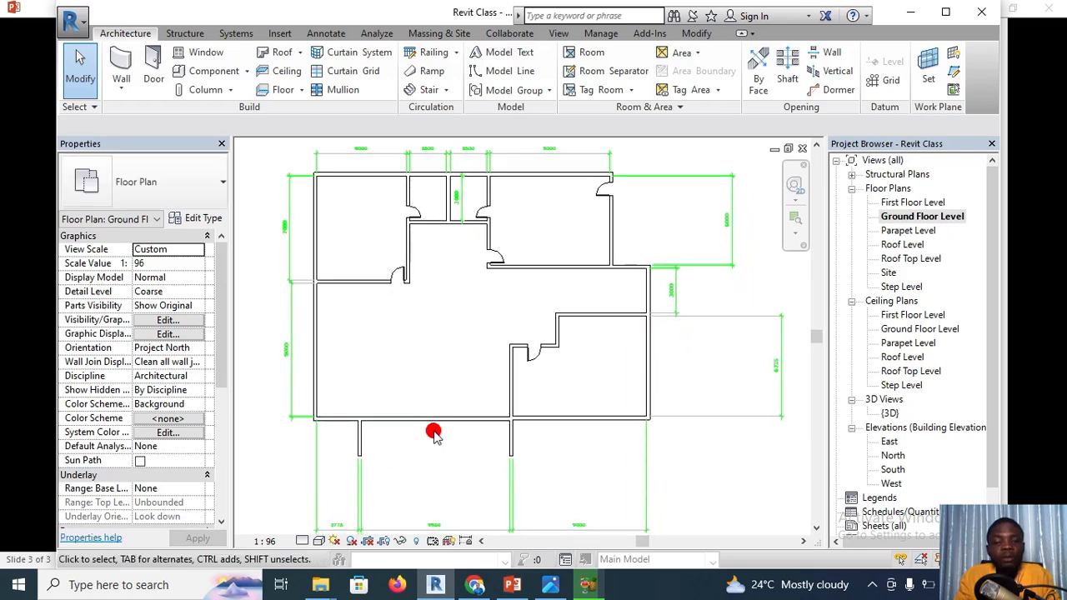
{"action": "scroll", "coordinate": [433, 433], "scroll_direction": "up", "scroll_amount": 1}
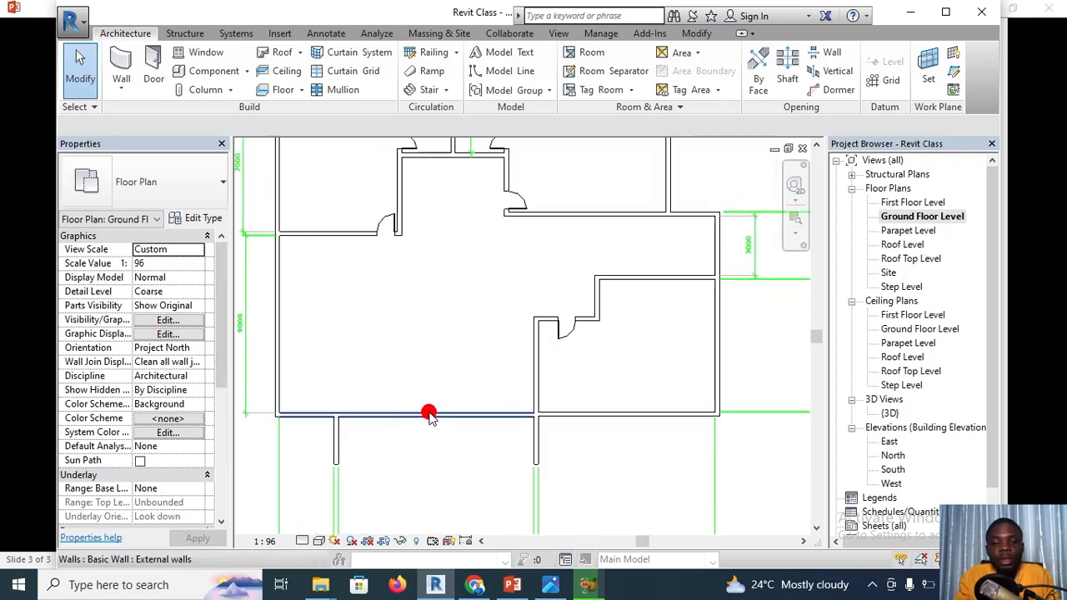
{"action": "scroll", "coordinate": [429, 414], "scroll_direction": "down", "scroll_amount": 1}
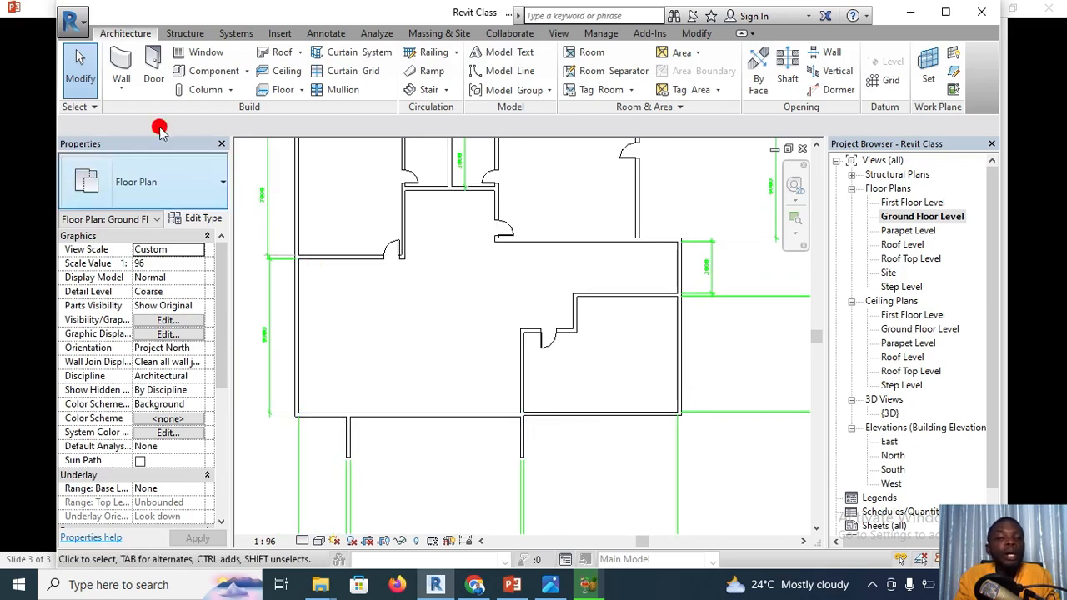
Load the M_Double-Uneven door family from the US Metric Doors folder of the desktop's revit library
{"action": "left_click", "coordinate": [154, 76]}
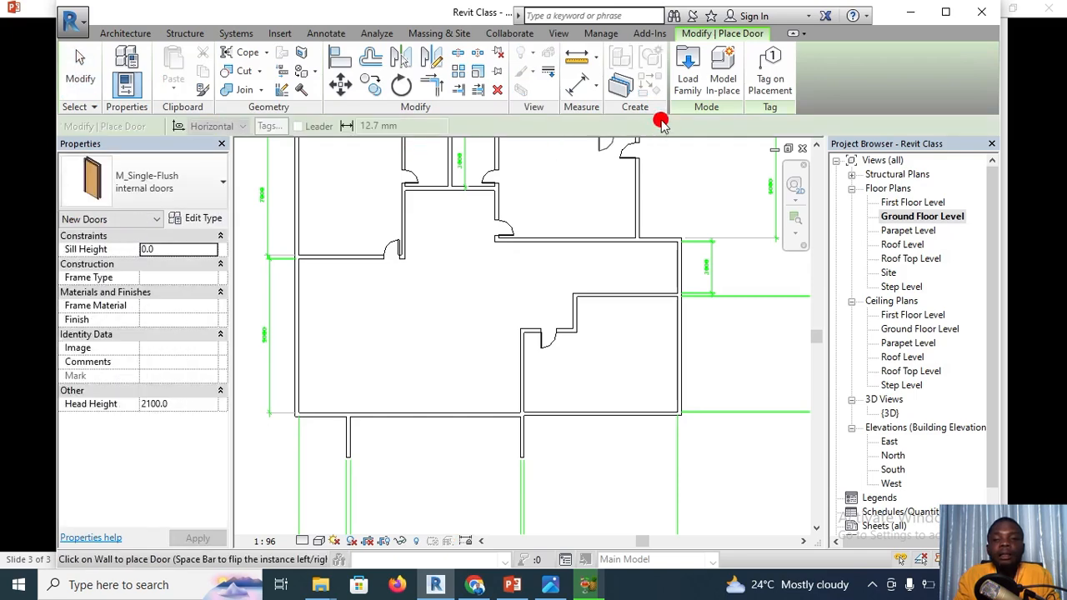
{"action": "left_click", "coordinate": [682, 91]}
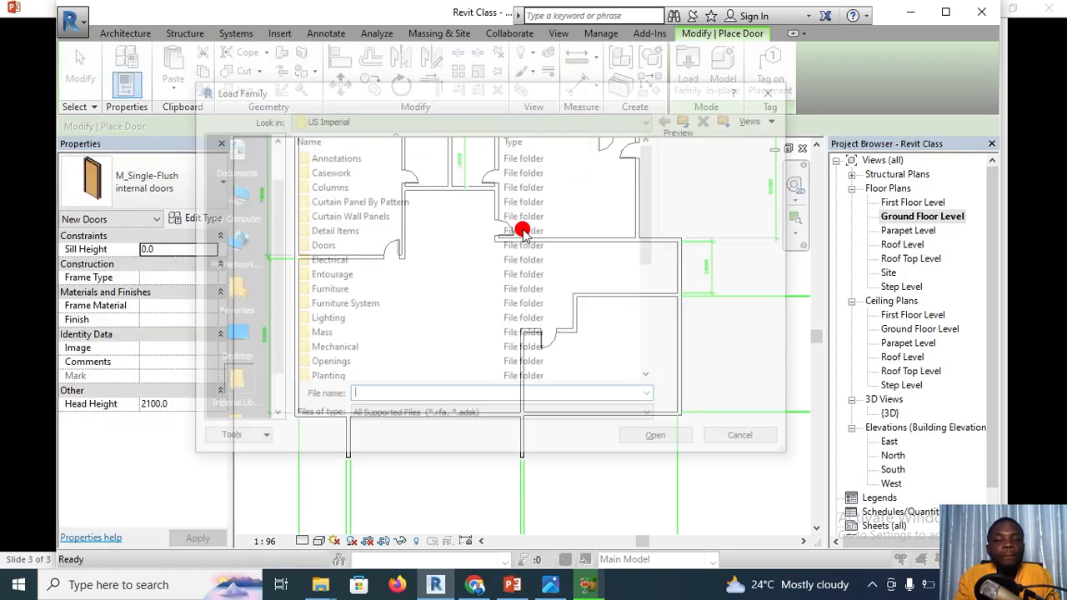
{"action": "left_click", "coordinate": [232, 342]}
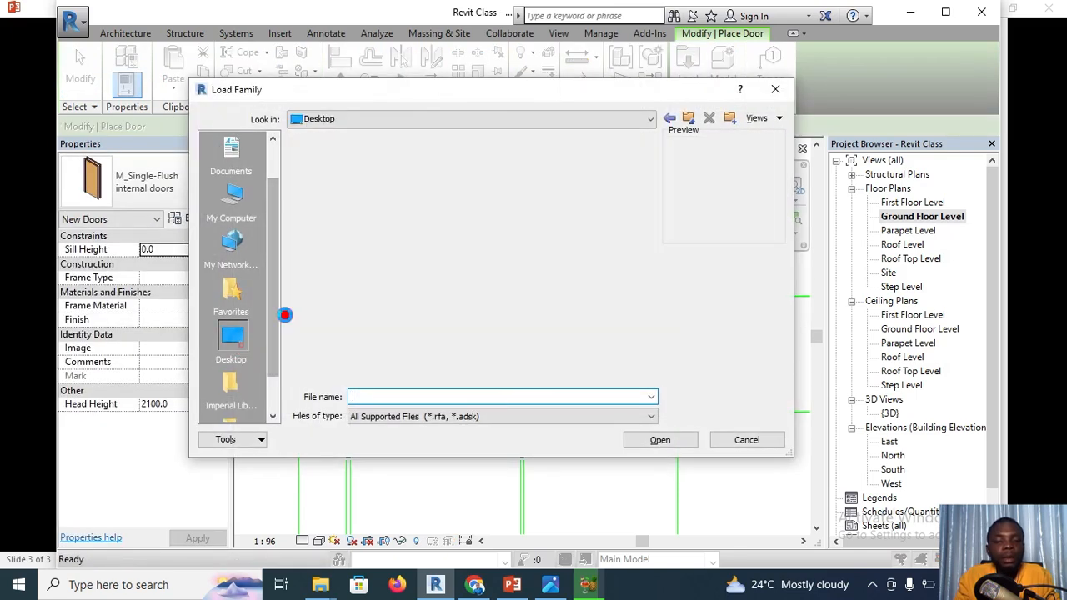
{"action": "left_click", "coordinate": [369, 261]}
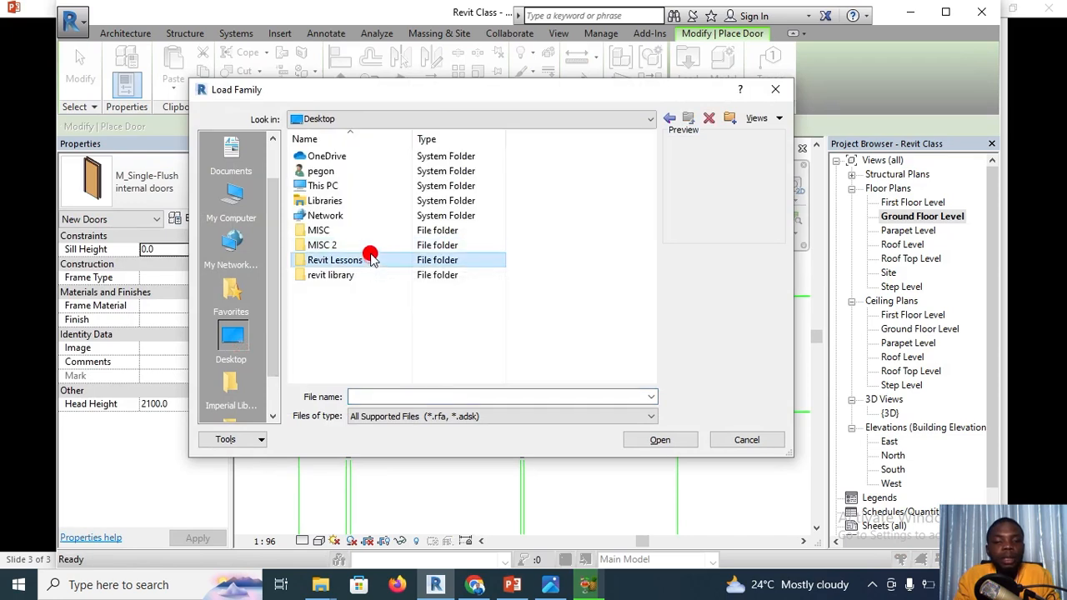
{"action": "double_click", "coordinate": [367, 277]}
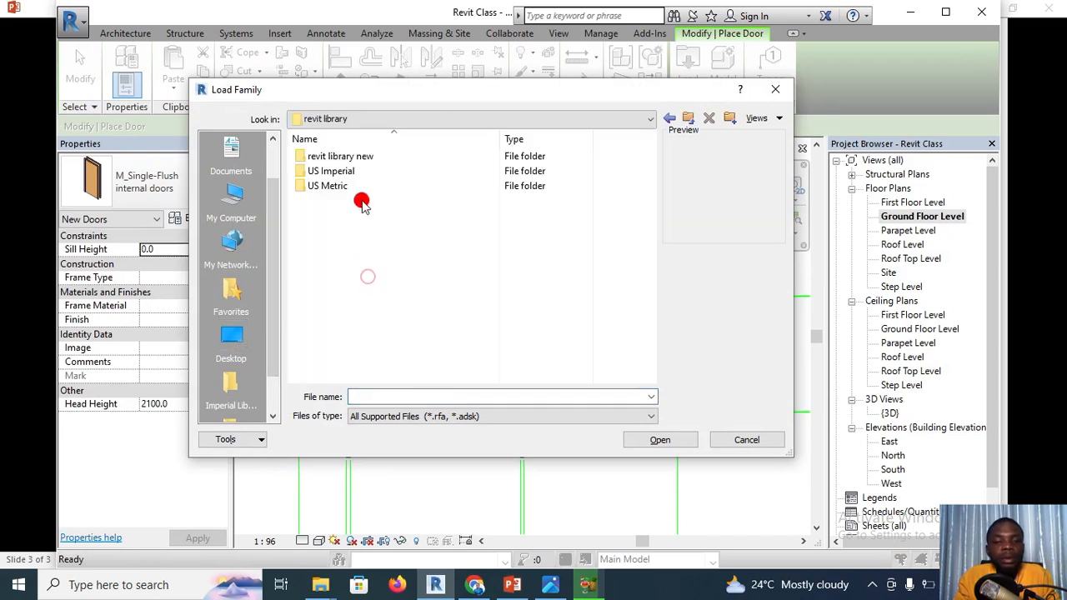
{"action": "double_click", "coordinate": [361, 186]}
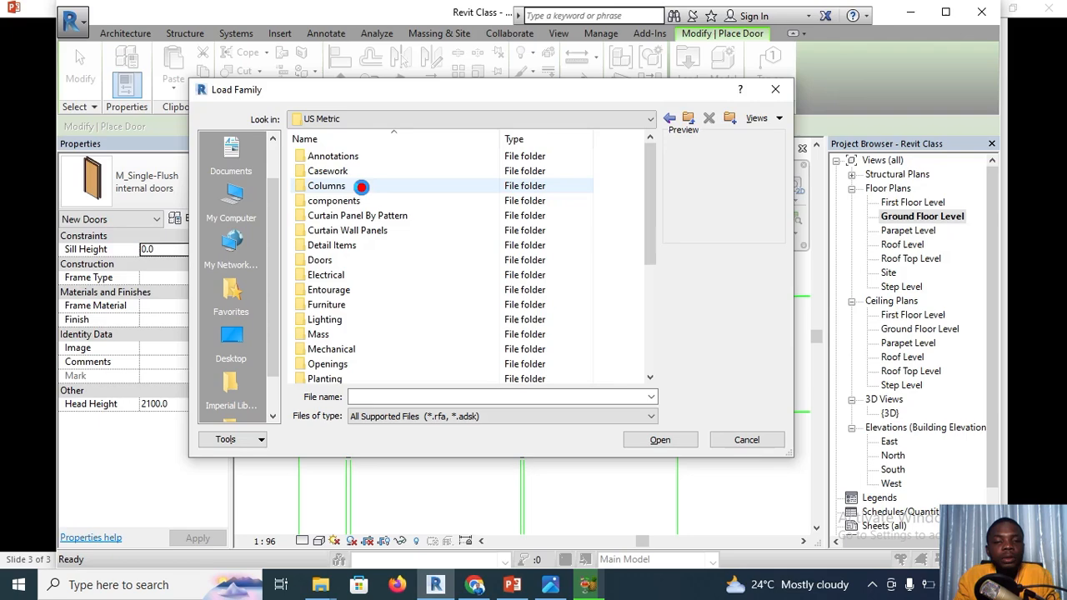
{"action": "double_click", "coordinate": [357, 259]}
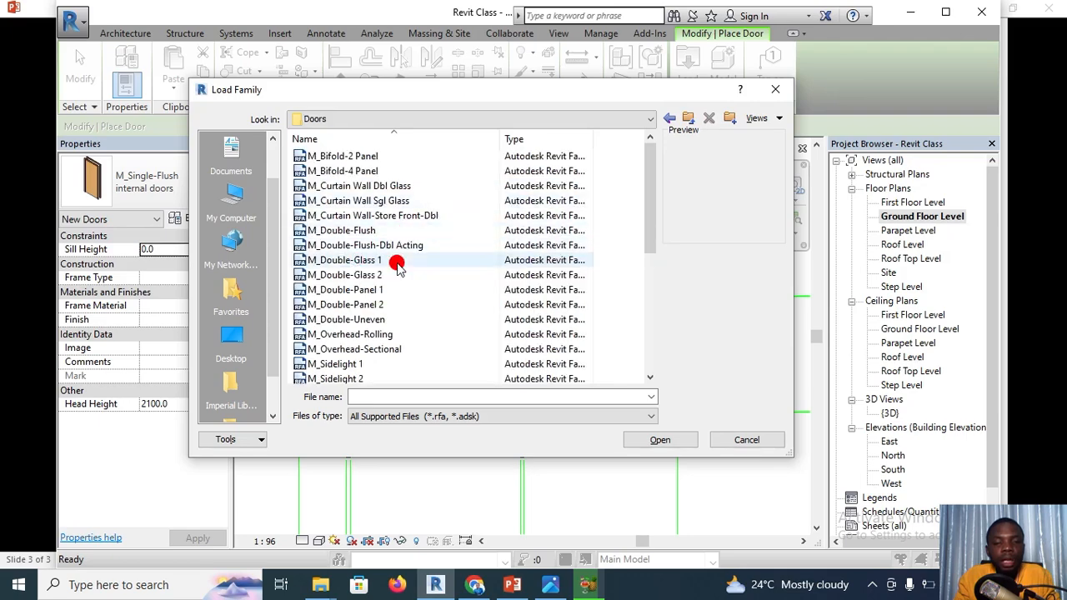
{"action": "left_click", "coordinate": [404, 248]}
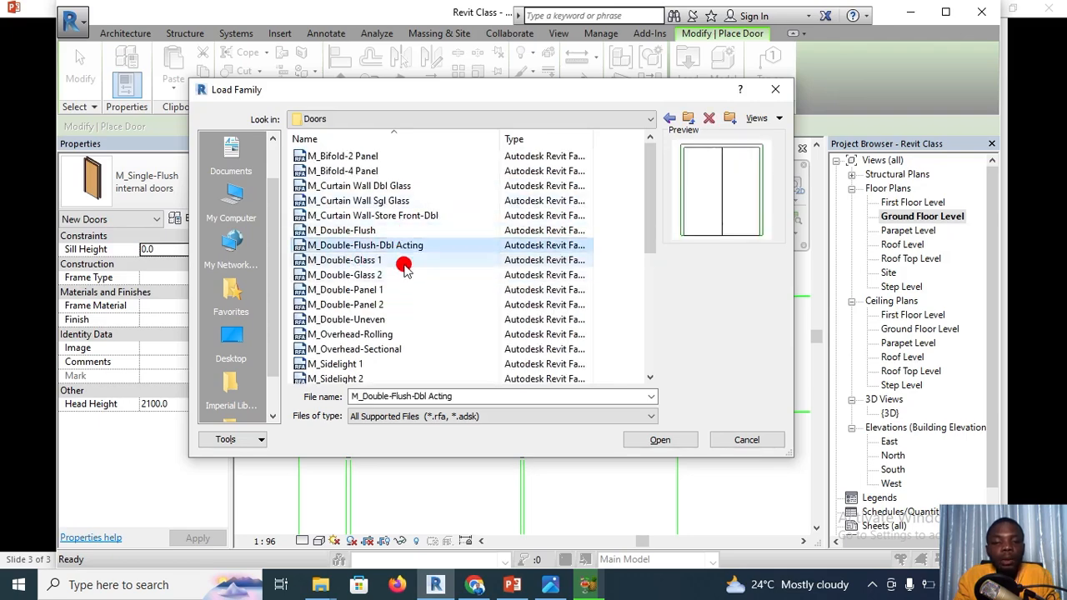
{"action": "left_click", "coordinate": [399, 321]}
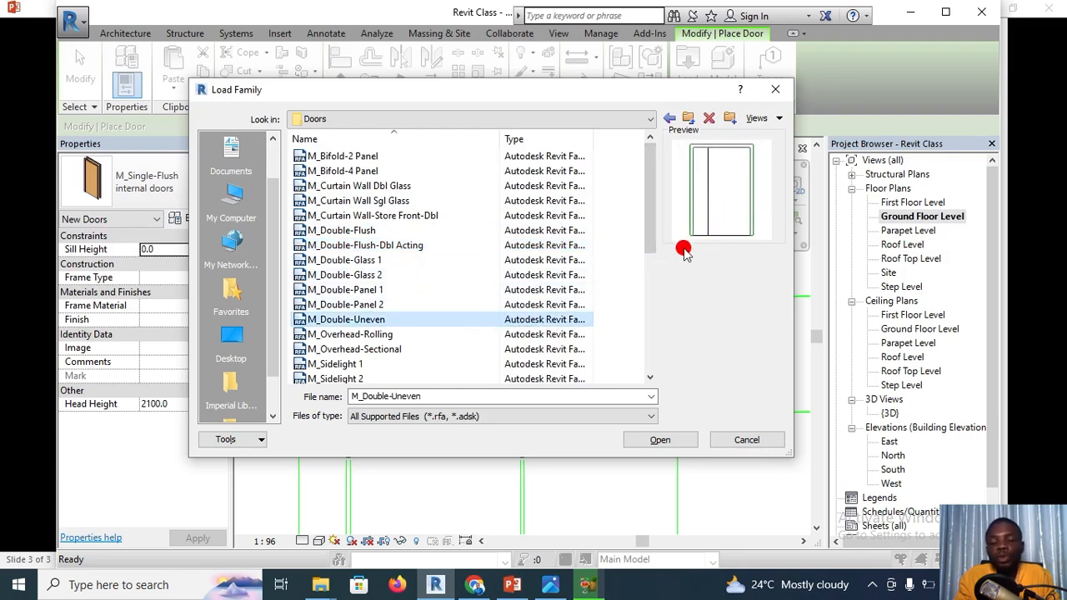
{"action": "left_click", "coordinate": [660, 442]}
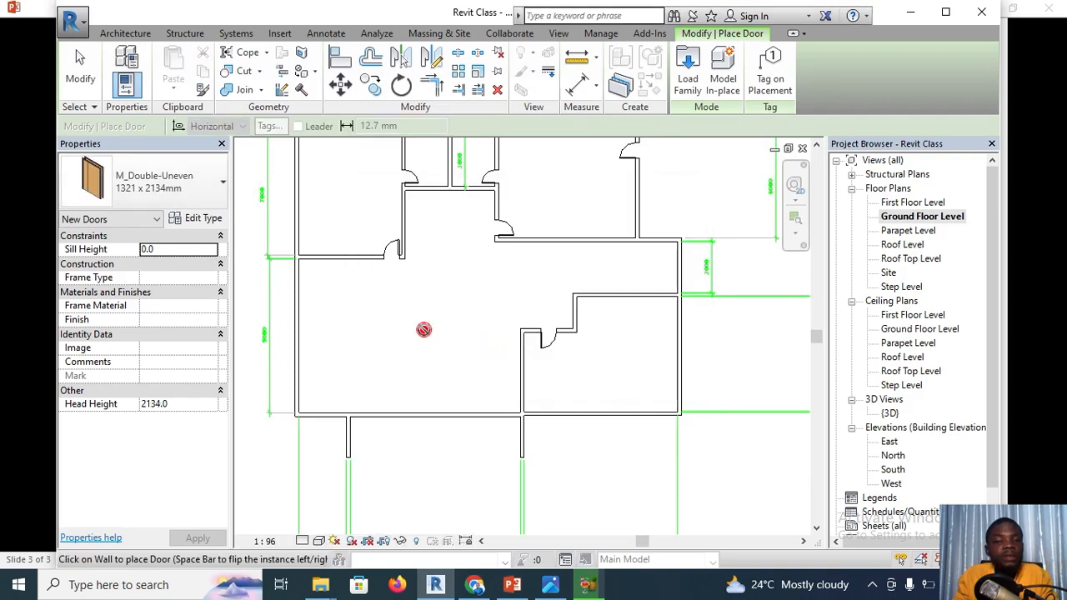
Duplicate the 1321 x 2134mm type of M_Double-Uneven as a new type named external doors
{"action": "left_click", "coordinate": [195, 219]}
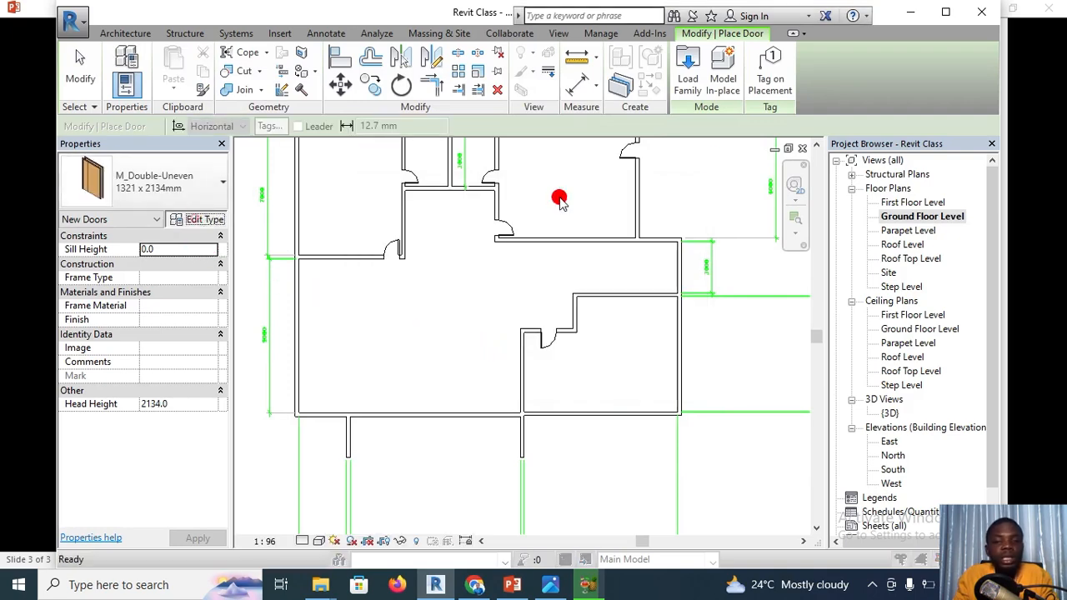
{"action": "left_click", "coordinate": [836, 132]}
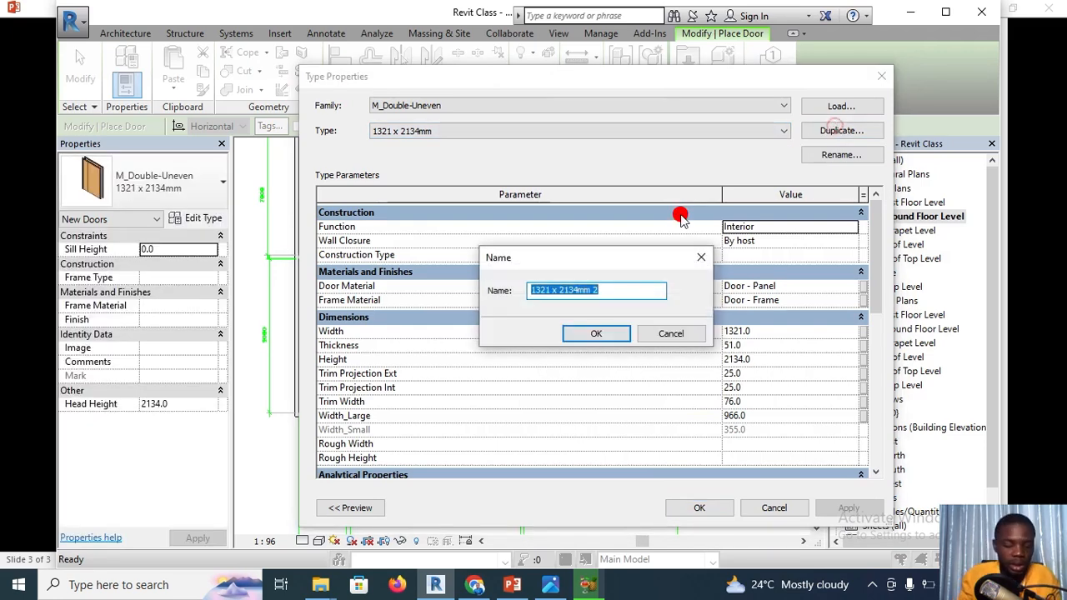
{"action": "type", "text": "external doors"}
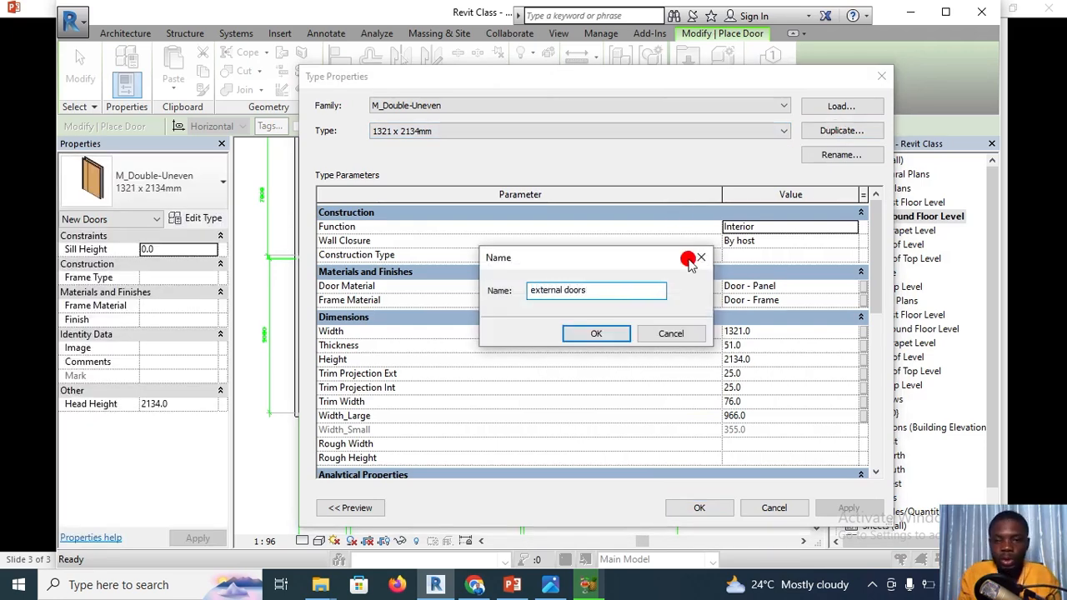
{"action": "left_click", "coordinate": [617, 334]}
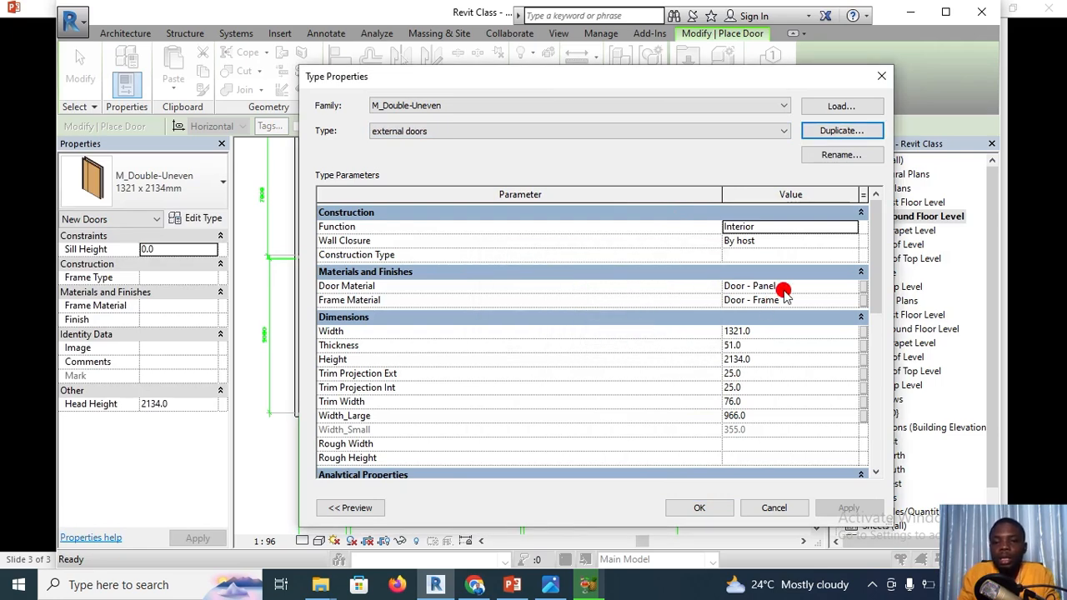
Set the external doors type's door material to door panel material
{"action": "left_click", "coordinate": [782, 286]}
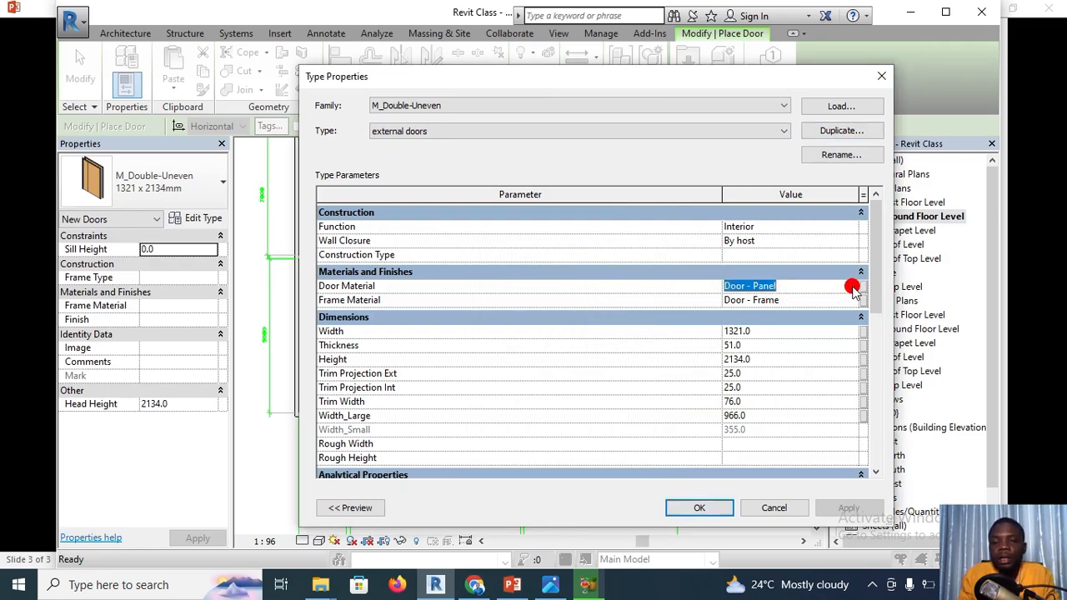
{"action": "left_click", "coordinate": [851, 288]}
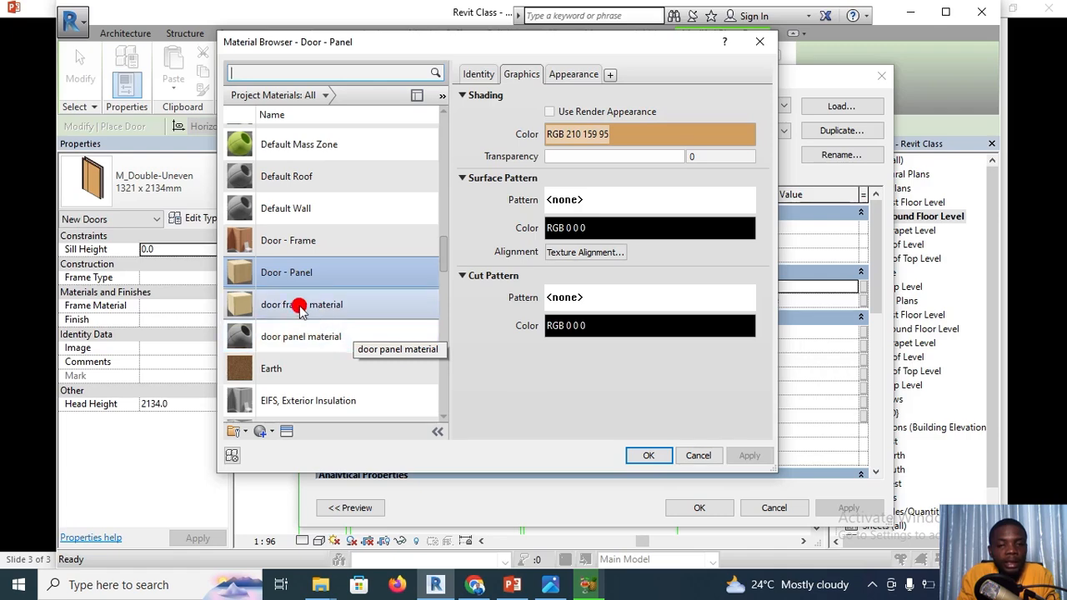
{"action": "left_click", "coordinate": [318, 336]}
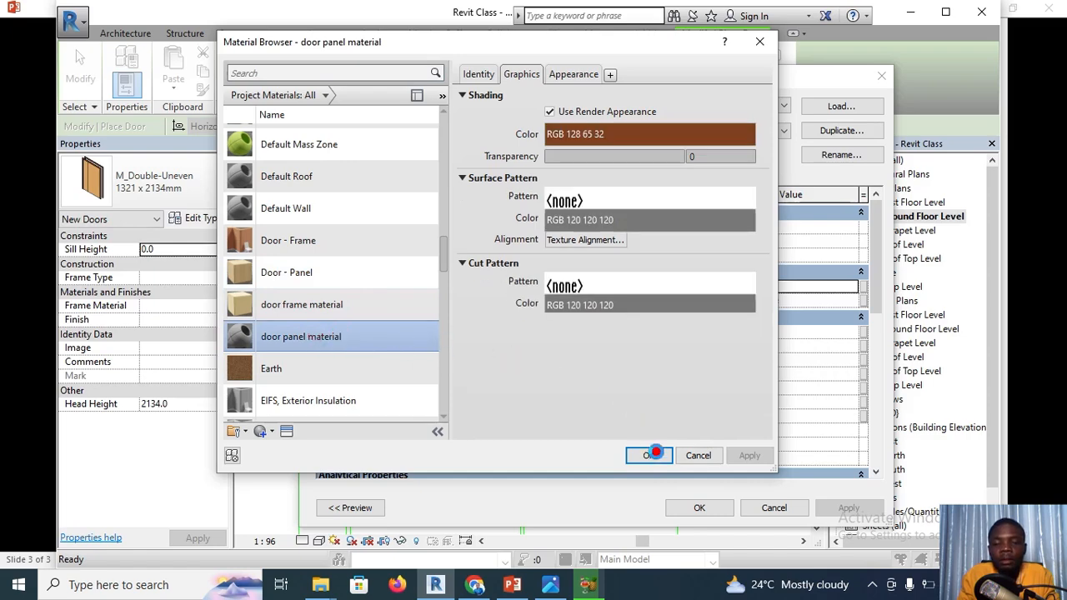
{"action": "left_click", "coordinate": [654, 457]}
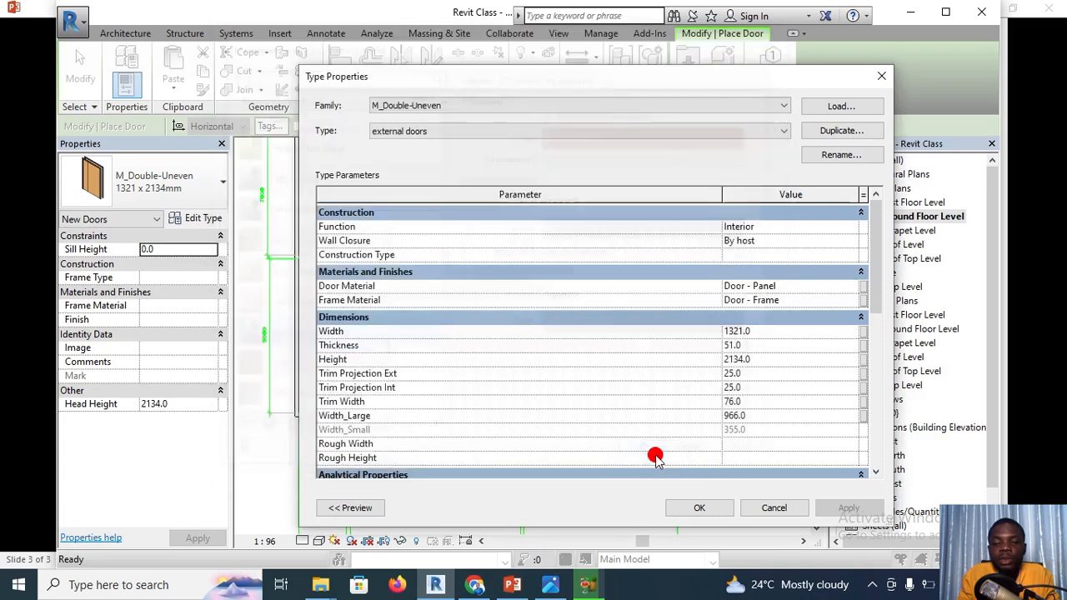
Open the material selection for the external doors type's frame material
{"action": "left_click", "coordinate": [790, 302]}
{"action": "left_click", "coordinate": [791, 301]}
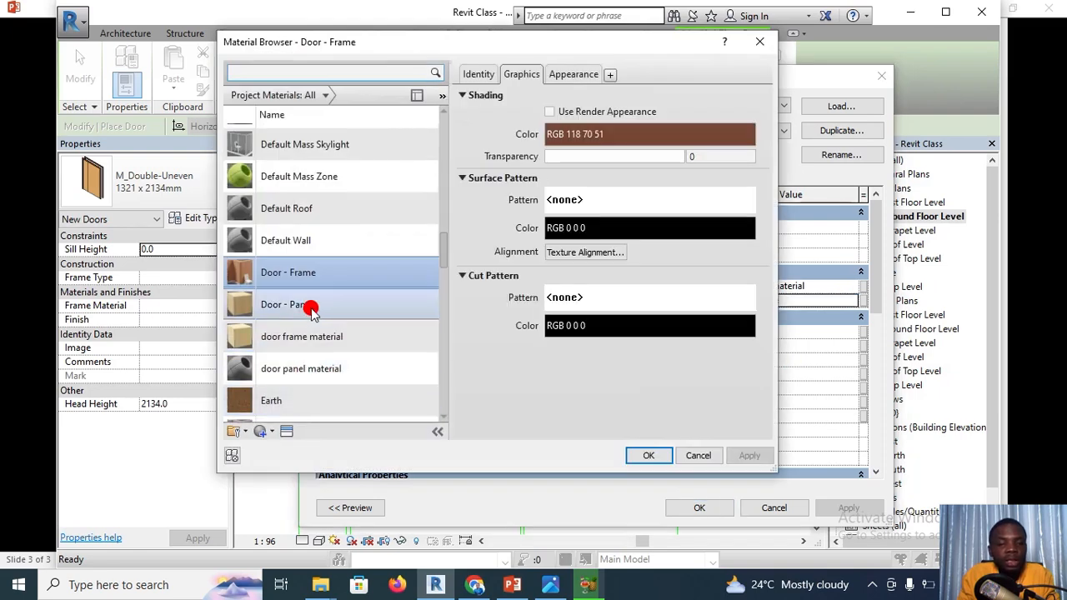
Assign "door frame material" to the external doors type's frame and set its dimensions to 1200 wide by 2100 high
{"action": "left_click", "coordinate": [315, 341]}
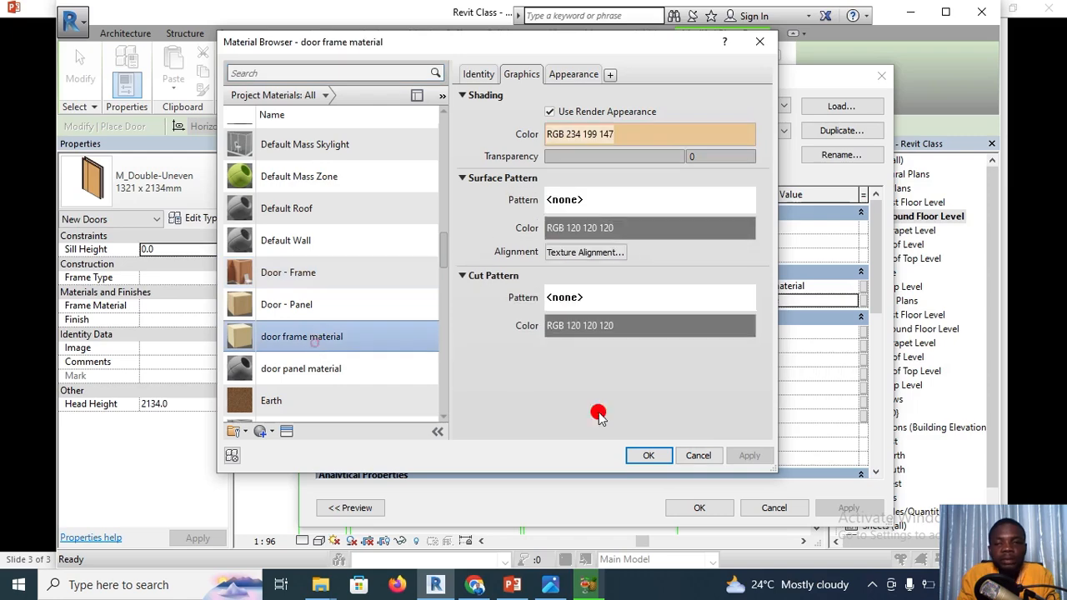
{"action": "left_click", "coordinate": [648, 455]}
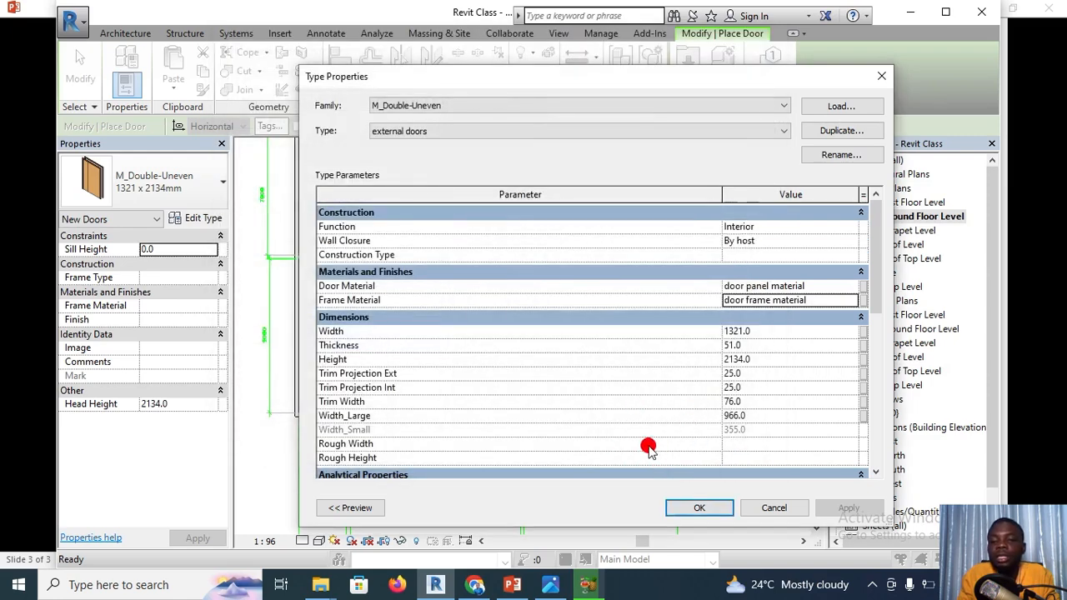
{"action": "left_click", "coordinate": [755, 331]}
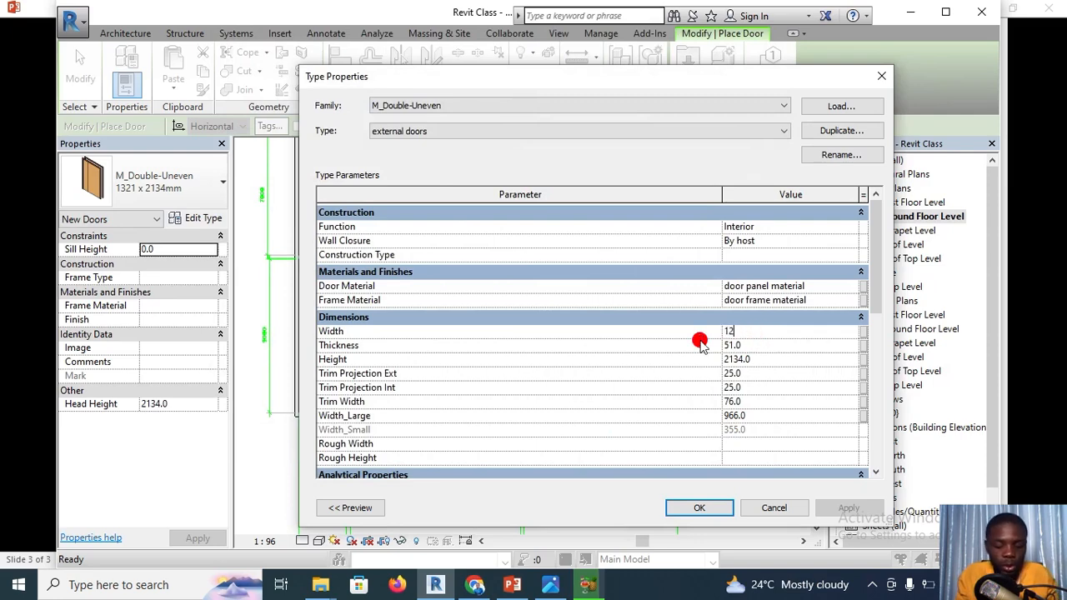
{"action": "type", "text": "1200"}
{"action": "left_click", "coordinate": [732, 414]}
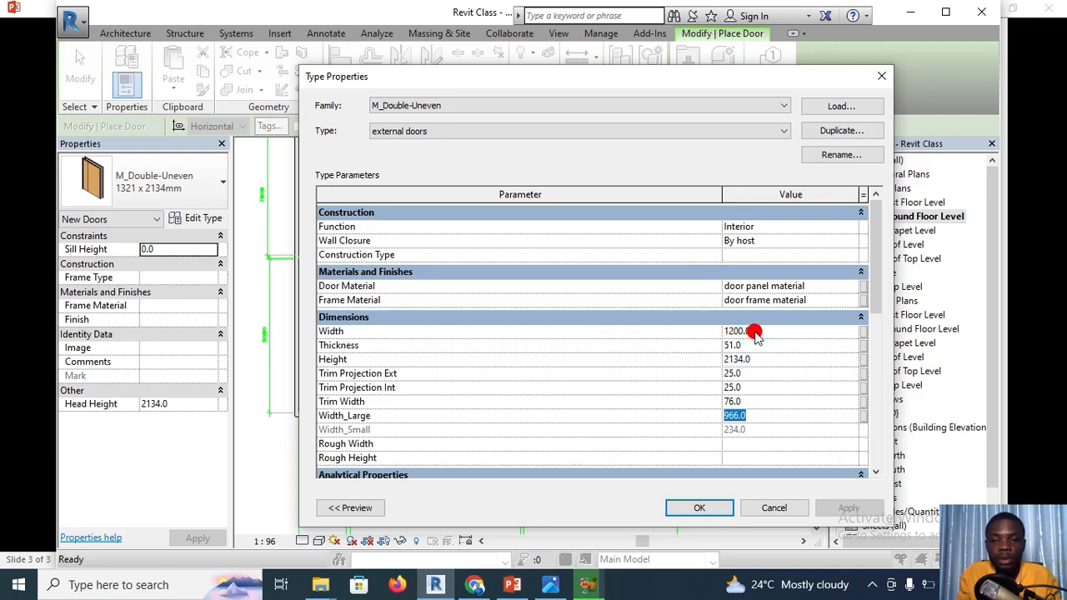
{"action": "left_click", "coordinate": [715, 359]}
{"action": "type", "text": "21"}
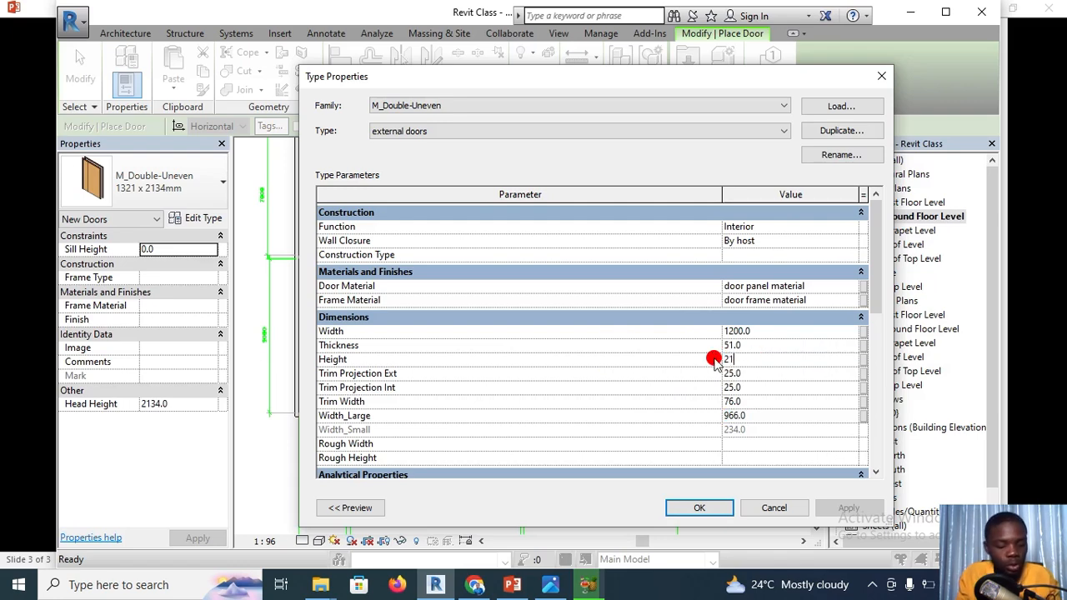
{"action": "type", "text": "00"}
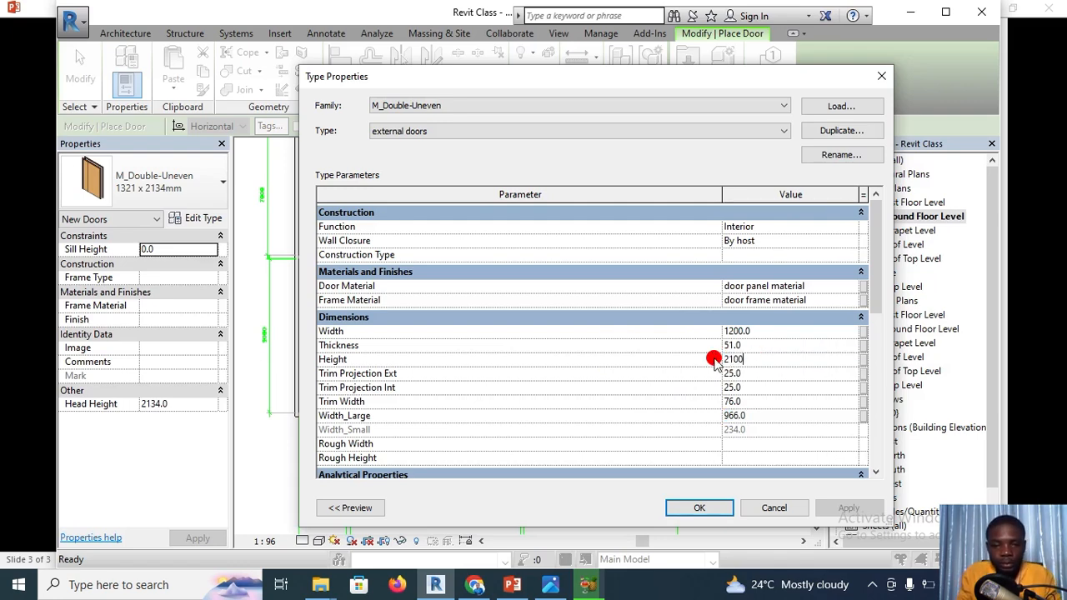
{"action": "key", "text": "Return"}
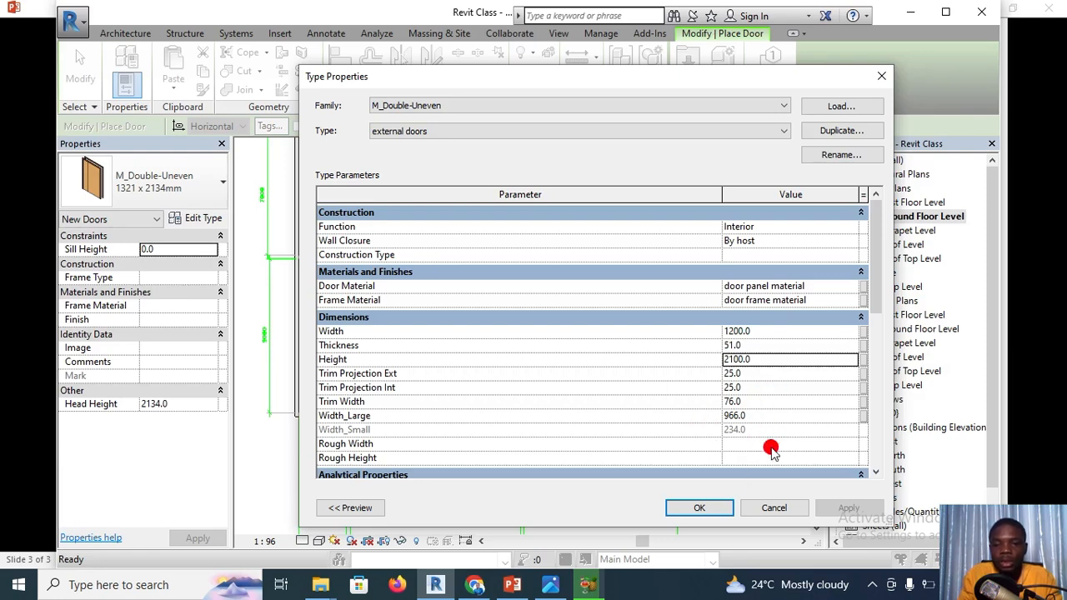
{"action": "left_click", "coordinate": [719, 508]}
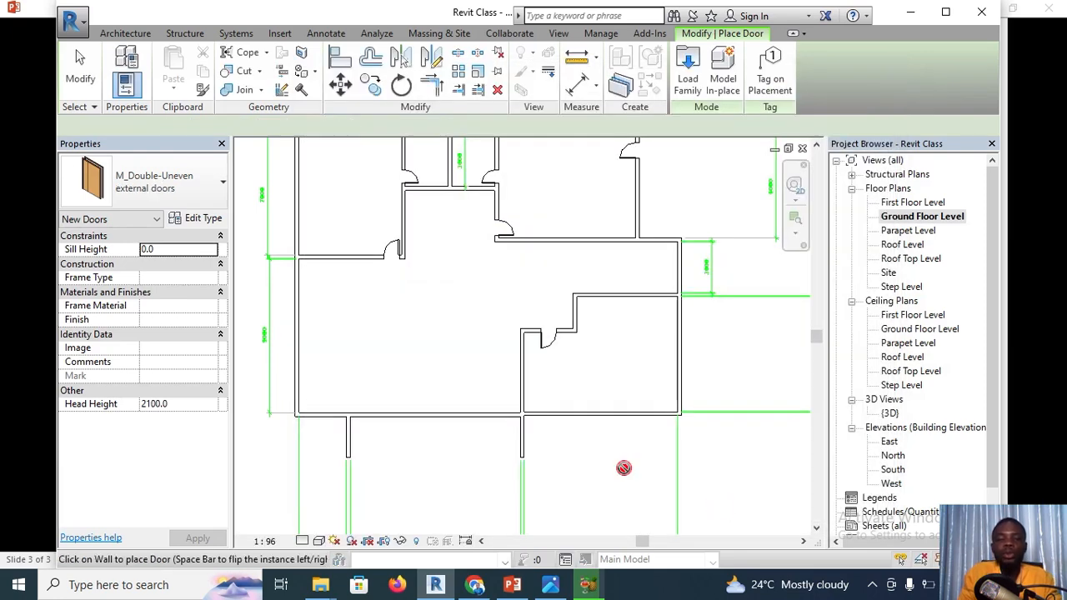
Place one external door in the large room's lower exterior wall, 2500 from the projecting stub wall, with its leaves swinging into the room
{"action": "scroll", "coordinate": [435, 416], "scroll_direction": "up", "scroll_amount": 3}
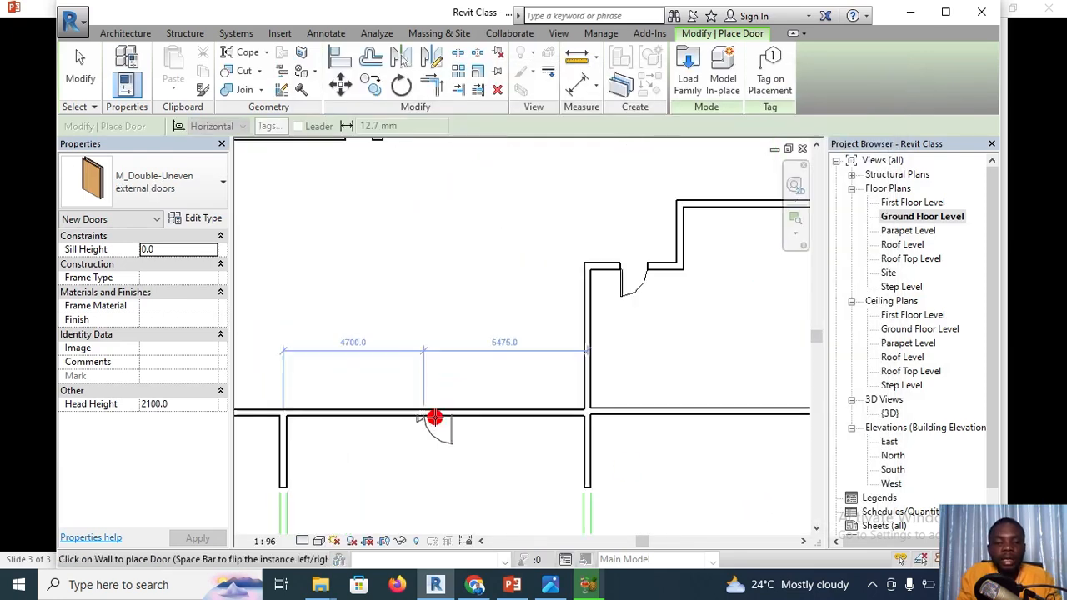
{"action": "scroll", "coordinate": [434, 408], "scroll_direction": "up", "scroll_amount": 3}
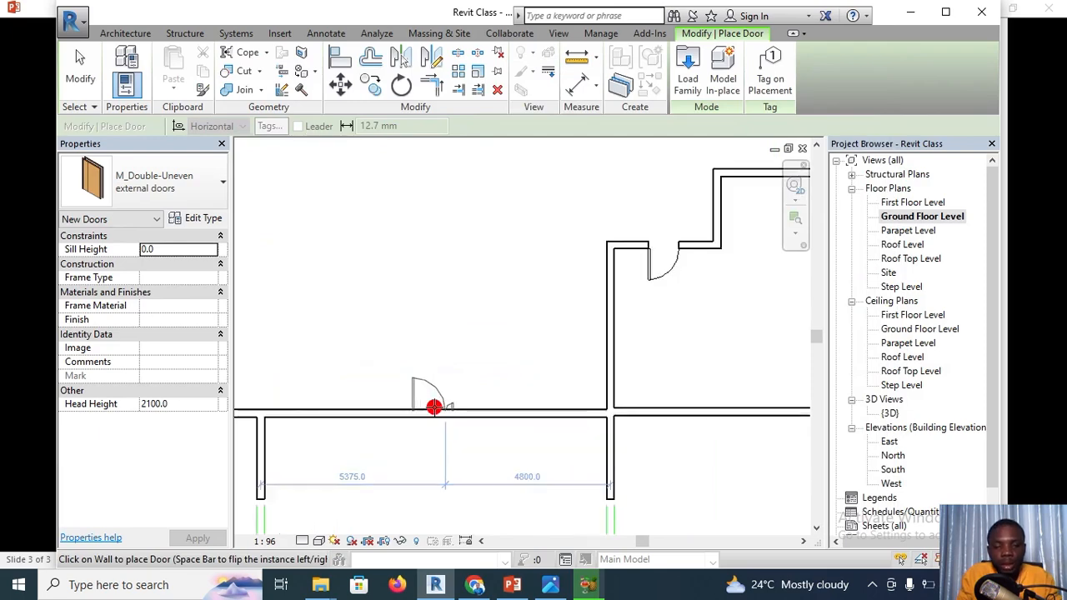
{"action": "middle_click_drag", "start_coordinate": [435, 408], "coordinate": [452, 353]}
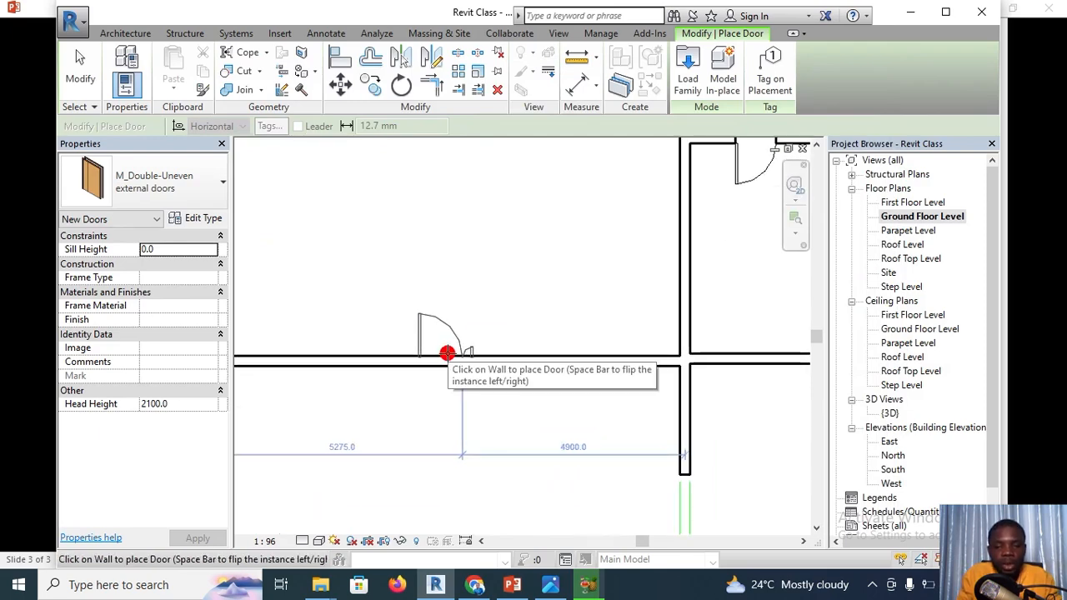
{"action": "middle_click_drag", "start_coordinate": [579, 336], "coordinate": [245, 318]}
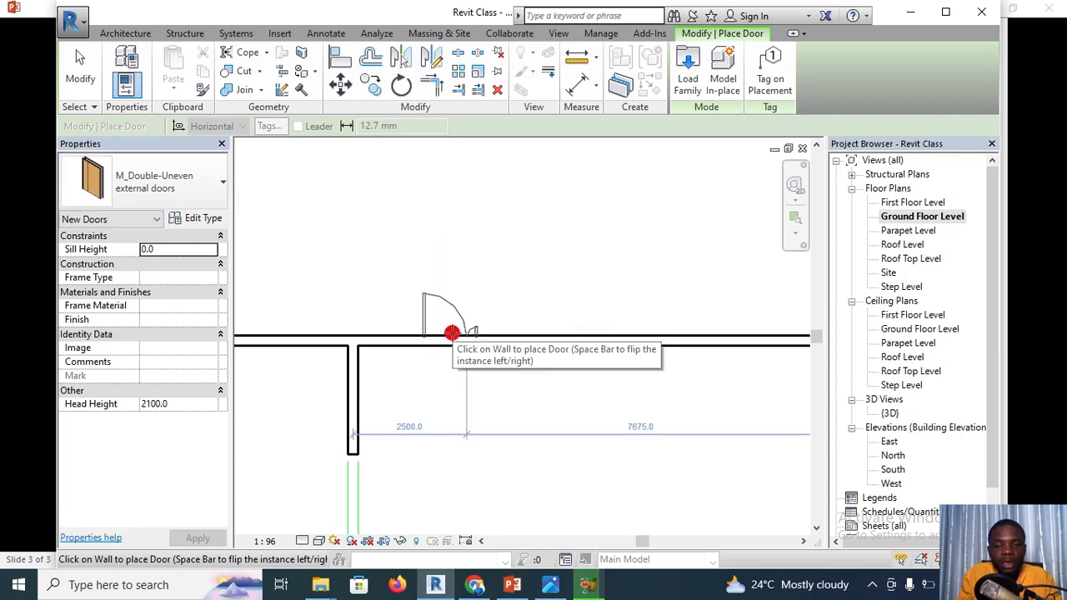
{"action": "left_click", "coordinate": [451, 333]}
{"action": "scroll", "coordinate": [557, 309], "scroll_direction": "down", "scroll_amount": 2}
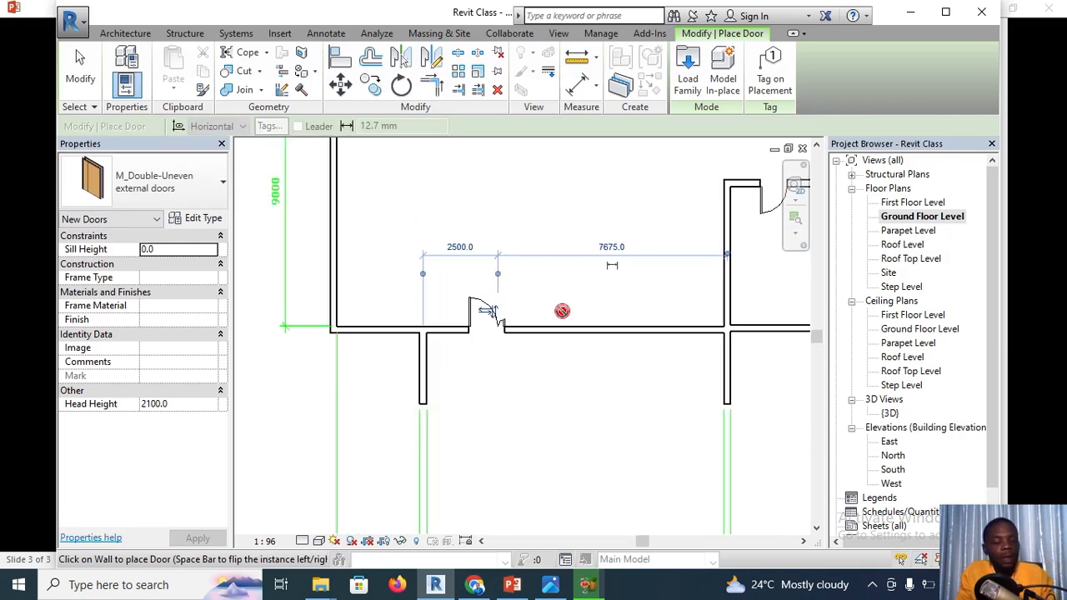
{"action": "scroll", "coordinate": [569, 310], "scroll_direction": "down", "scroll_amount": 4}
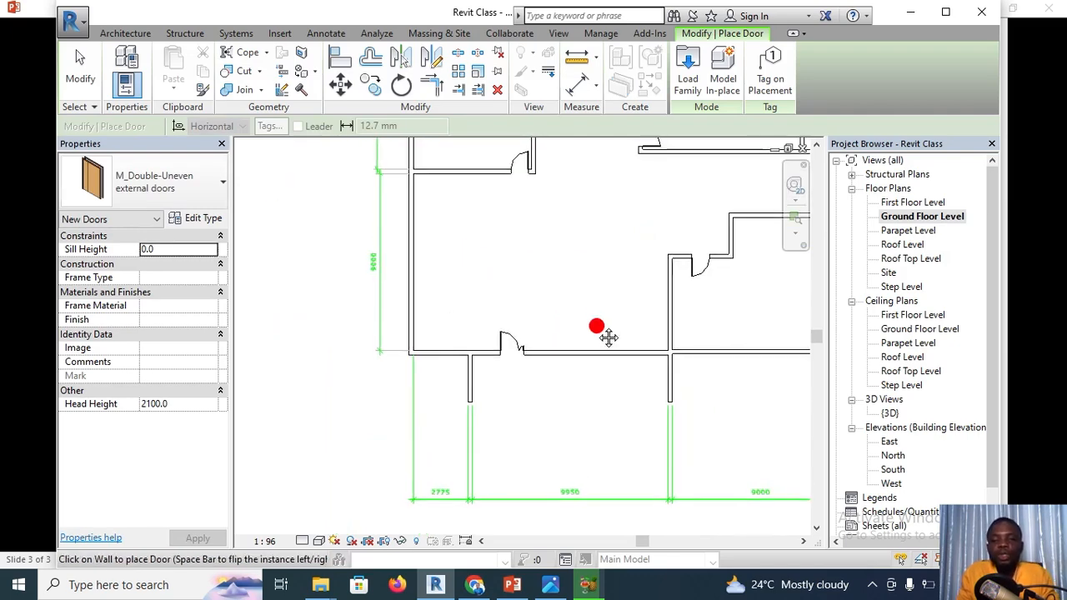
{"action": "scroll", "coordinate": [615, 323], "scroll_direction": "down", "scroll_amount": 2}
{"action": "middle_click_drag", "start_coordinate": [673, 316], "coordinate": [642, 382]}
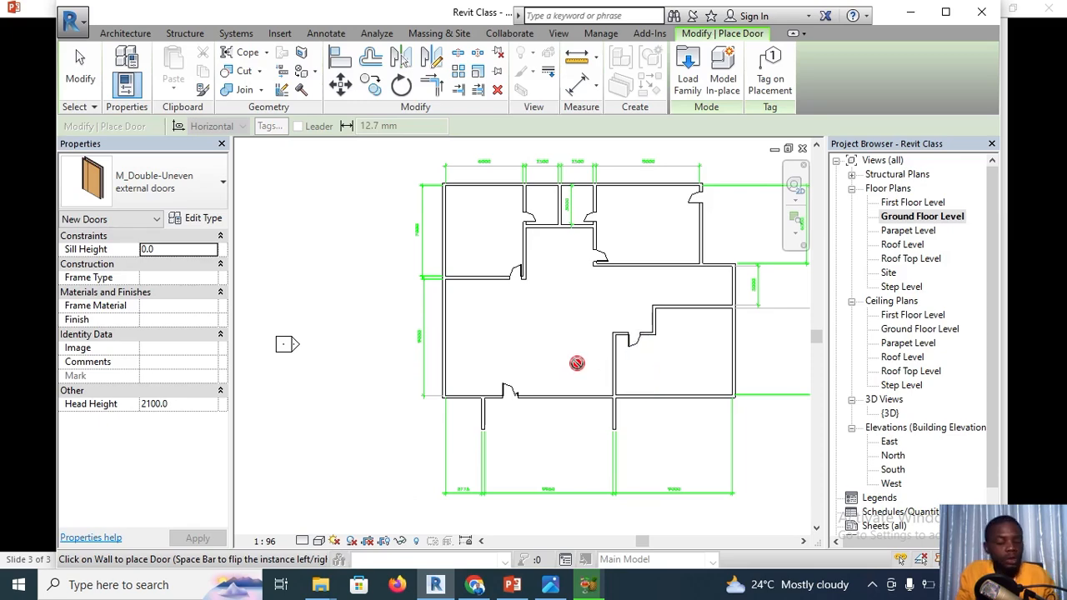
{"action": "key", "text": "Escape"}
{"action": "key", "text": "Escape"}
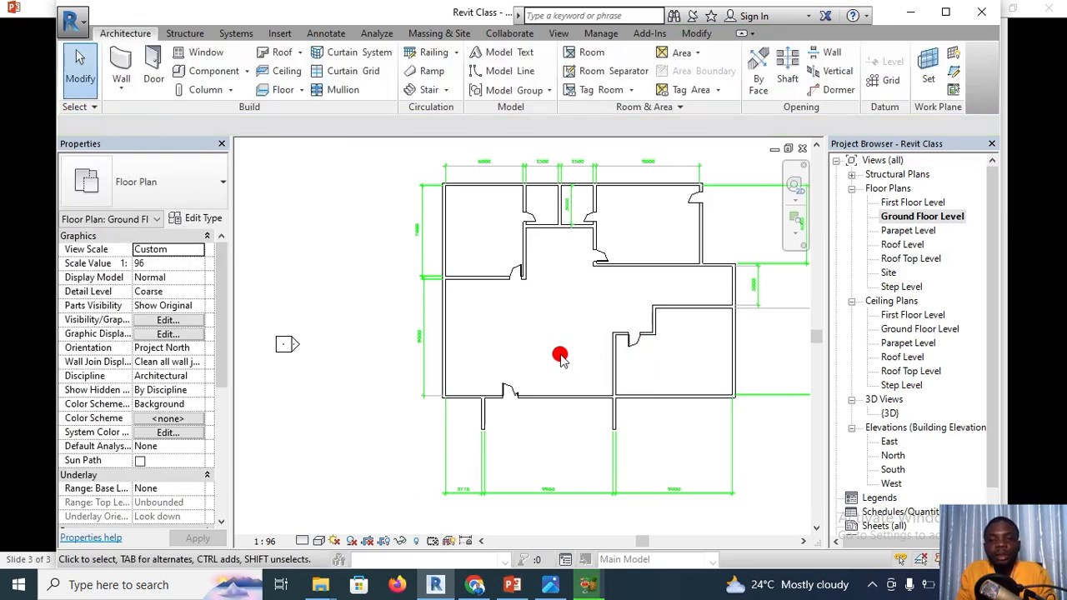
Start placing a window and browse for a family to load in the desktop's revit library, US Metric, Windows folder
{"action": "mouse_move", "coordinate": [561, 357]}
{"action": "middle_mouse_down"}
{"action": "mouse_move", "coordinate": [534, 381]}
{"action": "mouse_move", "coordinate": [562, 358]}
{"action": "middle_mouse_up"}
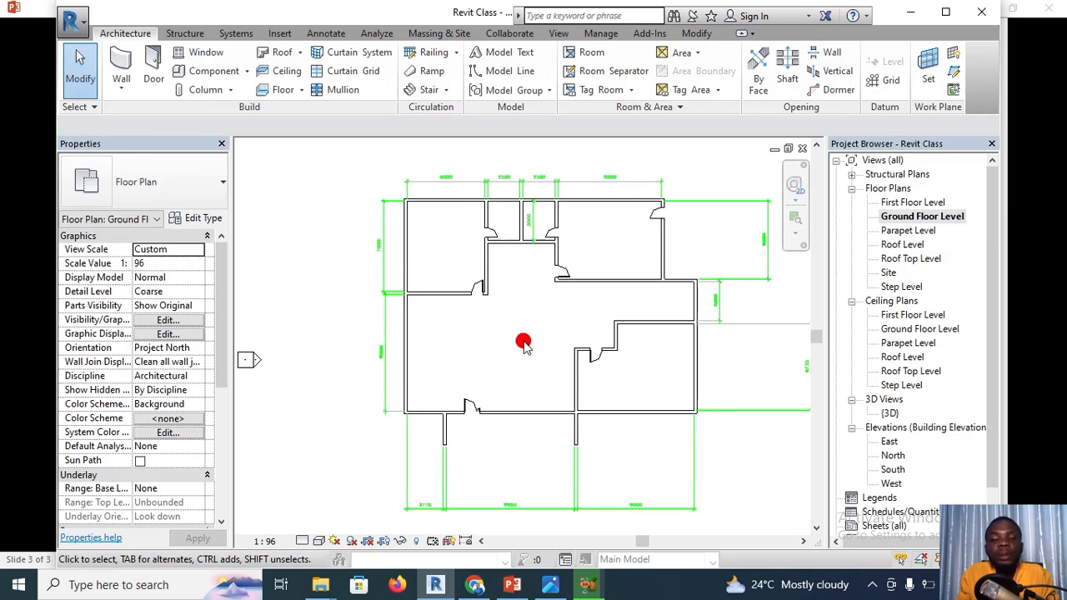
{"action": "middle_click_drag", "start_coordinate": [555, 358], "coordinate": [528, 352]}
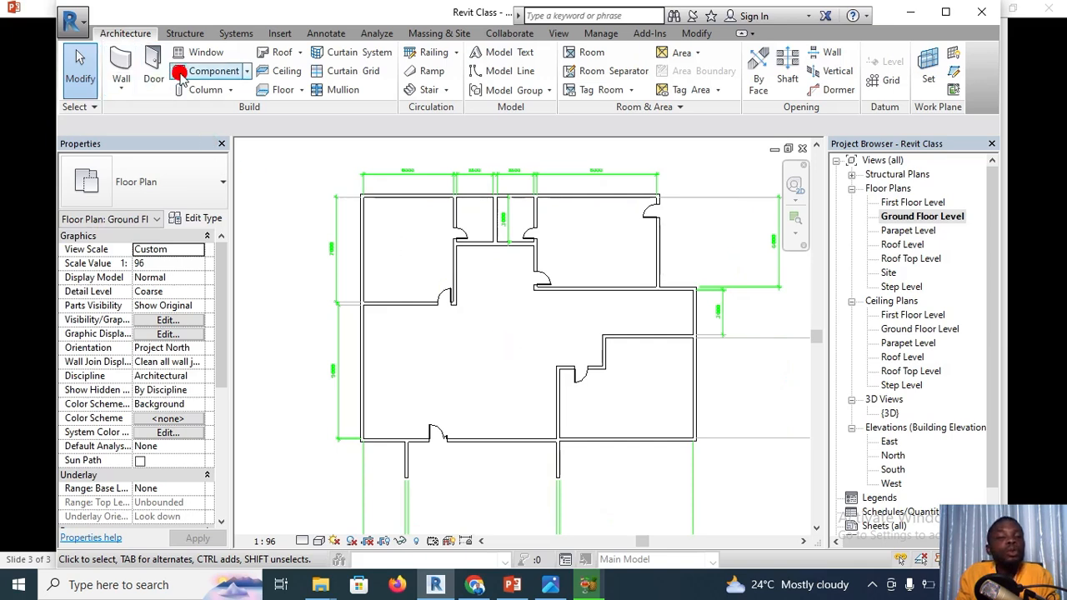
{"action": "left_click", "coordinate": [202, 53]}
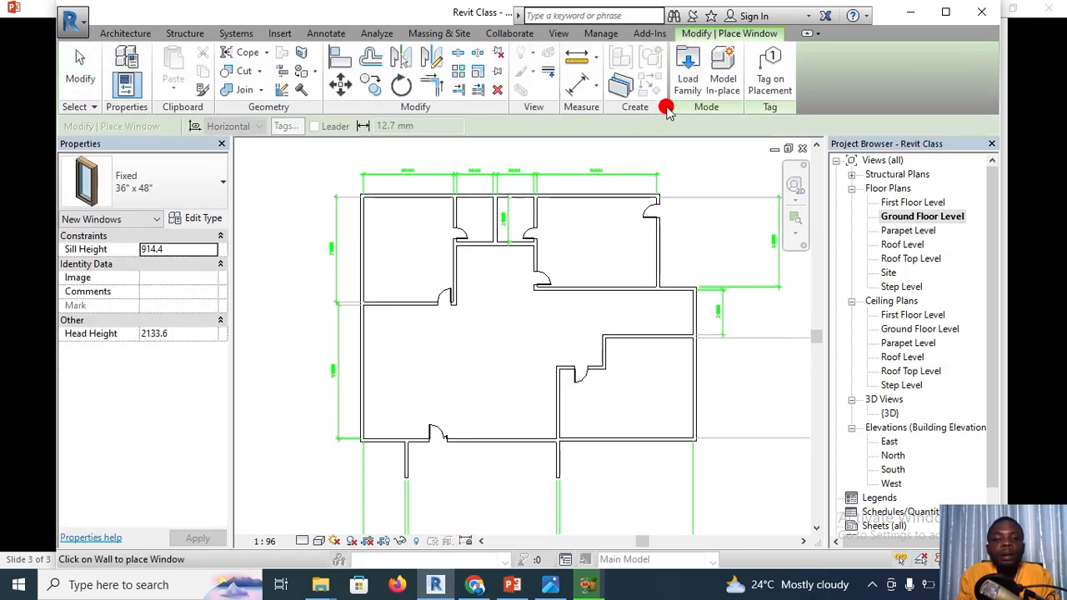
{"action": "left_click", "coordinate": [202, 195]}
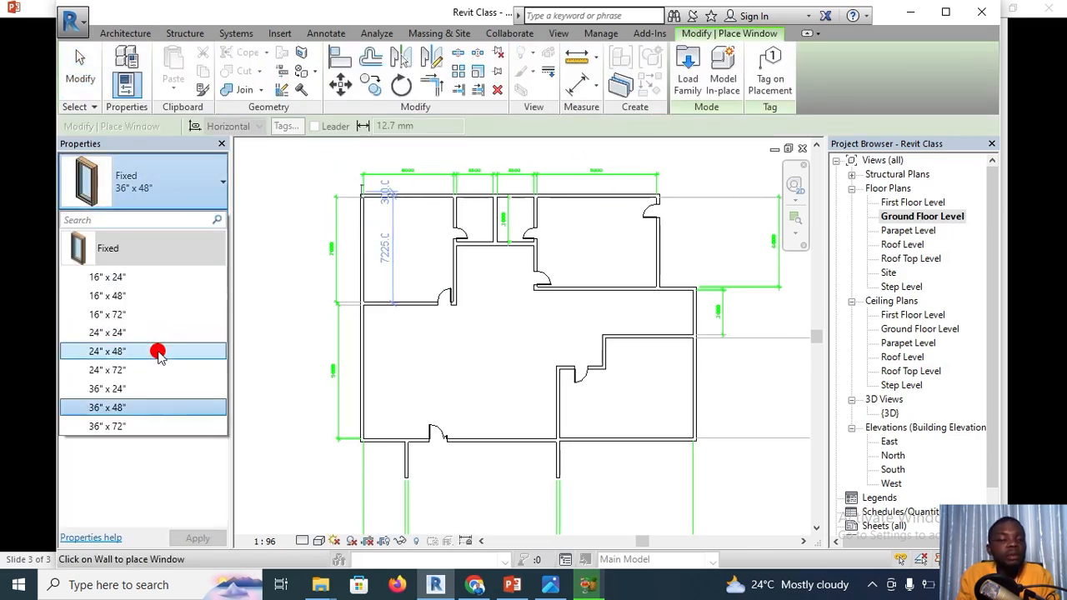
{"action": "left_click", "coordinate": [689, 83]}
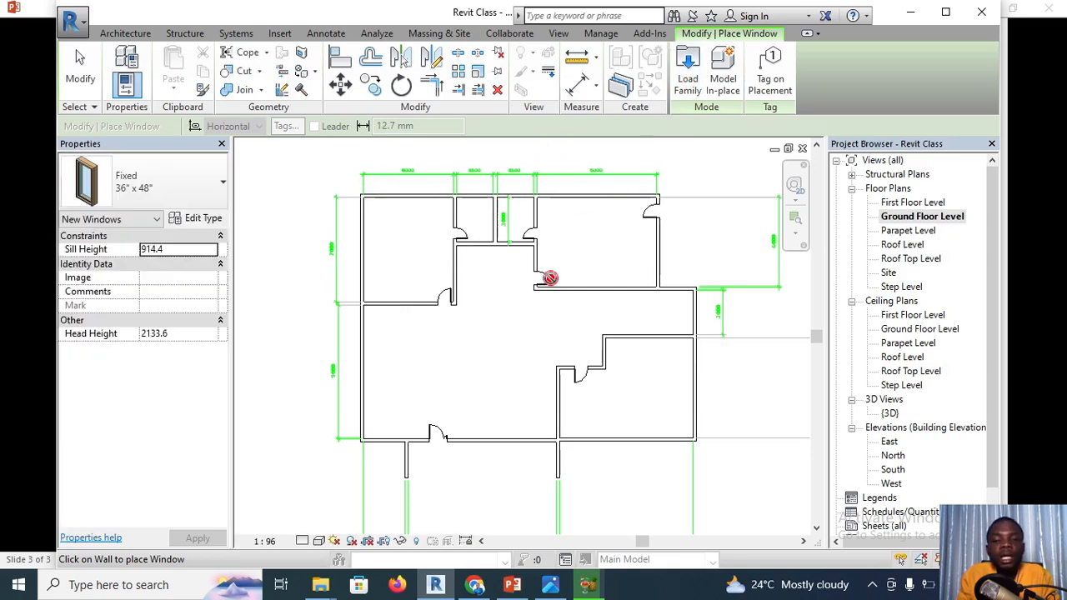
{"action": "left_click", "coordinate": [688, 79]}
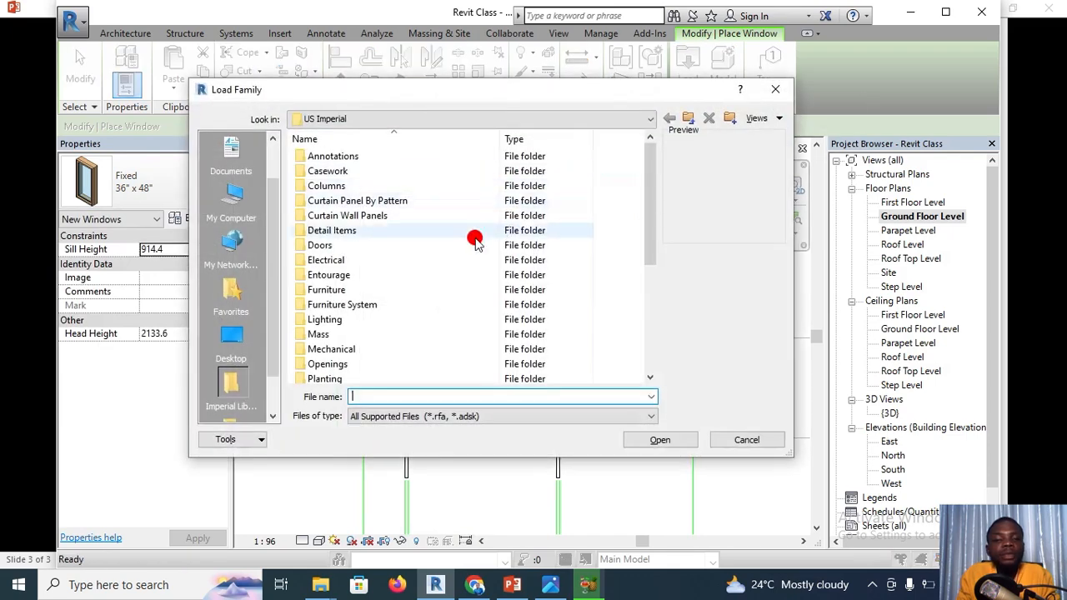
{"action": "left_click", "coordinate": [243, 336]}
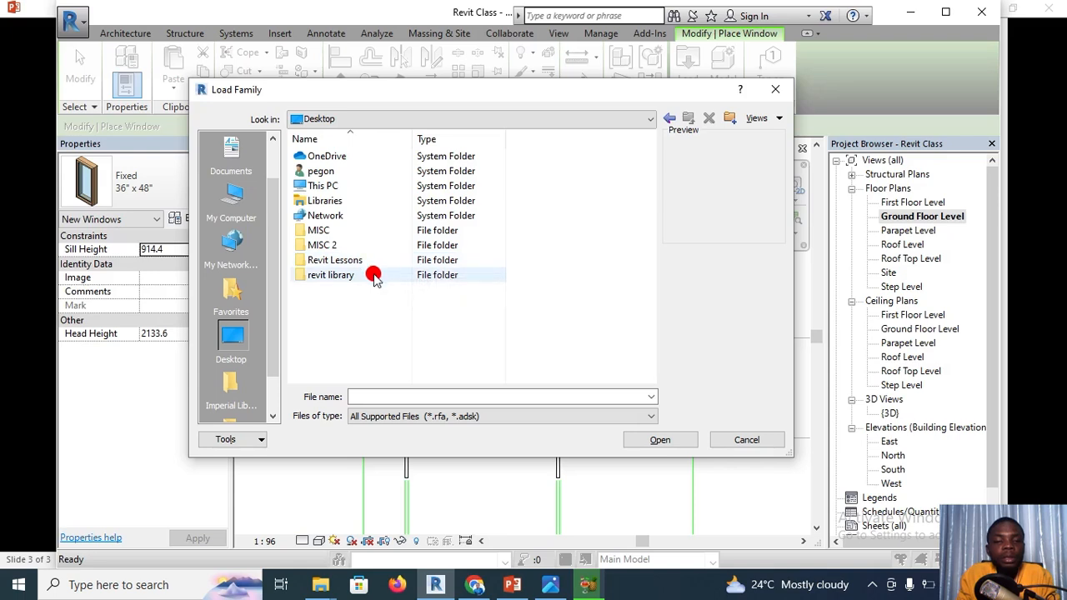
{"action": "double_click", "coordinate": [374, 278]}
{"action": "double_click", "coordinate": [353, 187]}
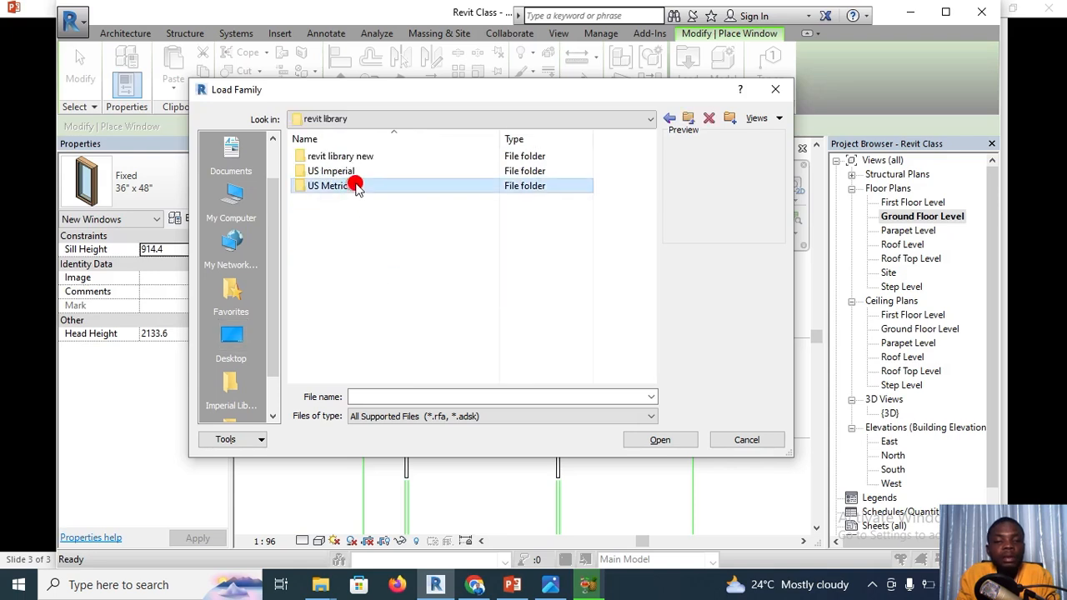
{"action": "left_click_drag", "start_coordinate": [645, 167], "coordinate": [643, 286]}
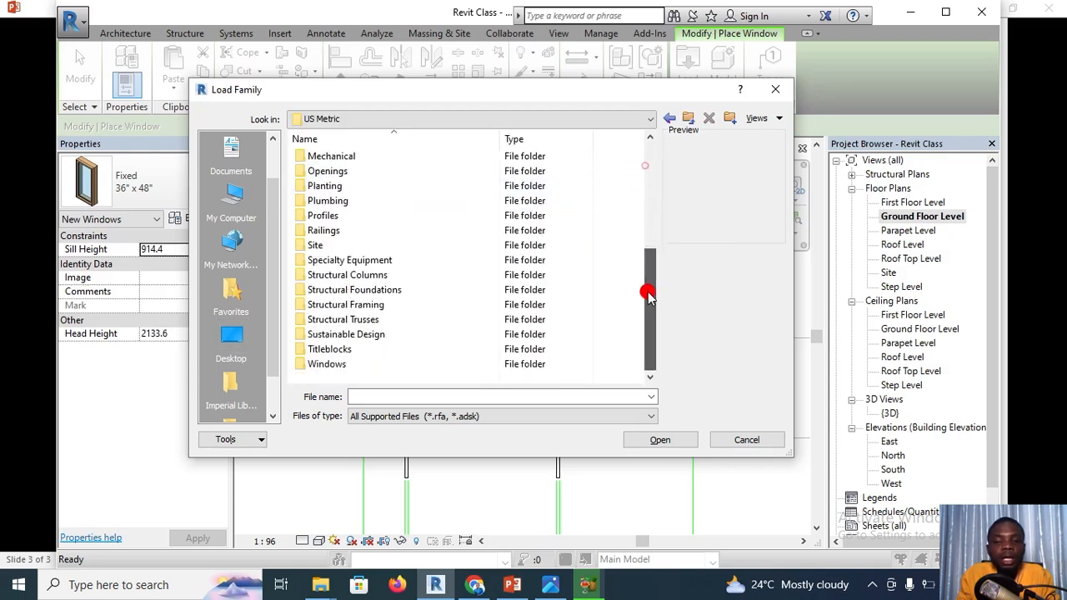
{"action": "left_click", "coordinate": [377, 364]}
{"action": "double_click", "coordinate": [376, 364]}
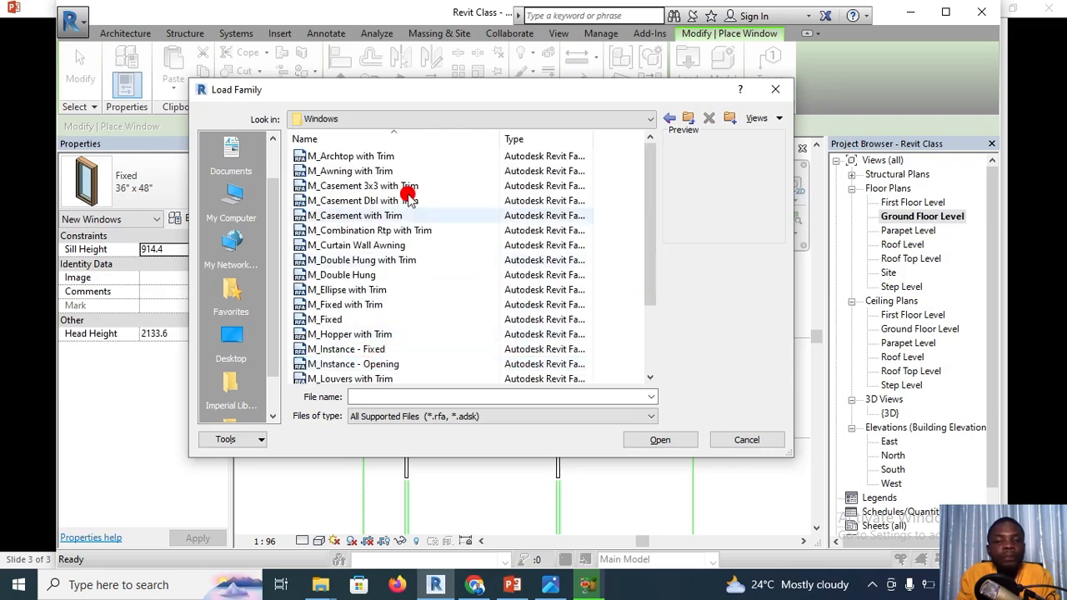
Examine the previews of the available window families, including the awning, casement, combination and hopper types
{"action": "left_click", "coordinate": [412, 158]}
{"action": "left_click", "coordinate": [415, 171]}
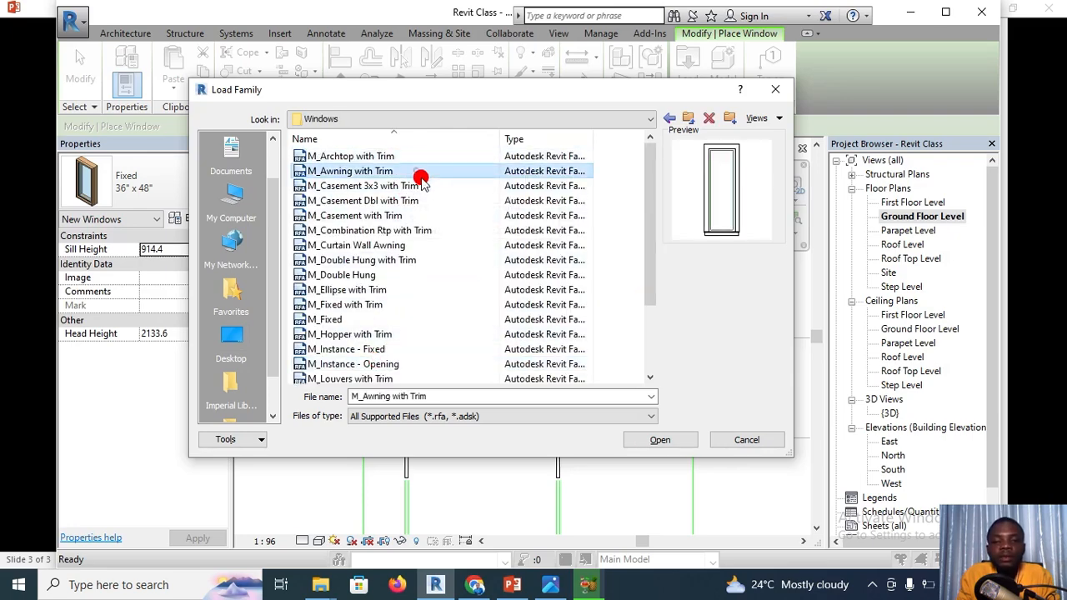
{"action": "left_click", "coordinate": [422, 186]}
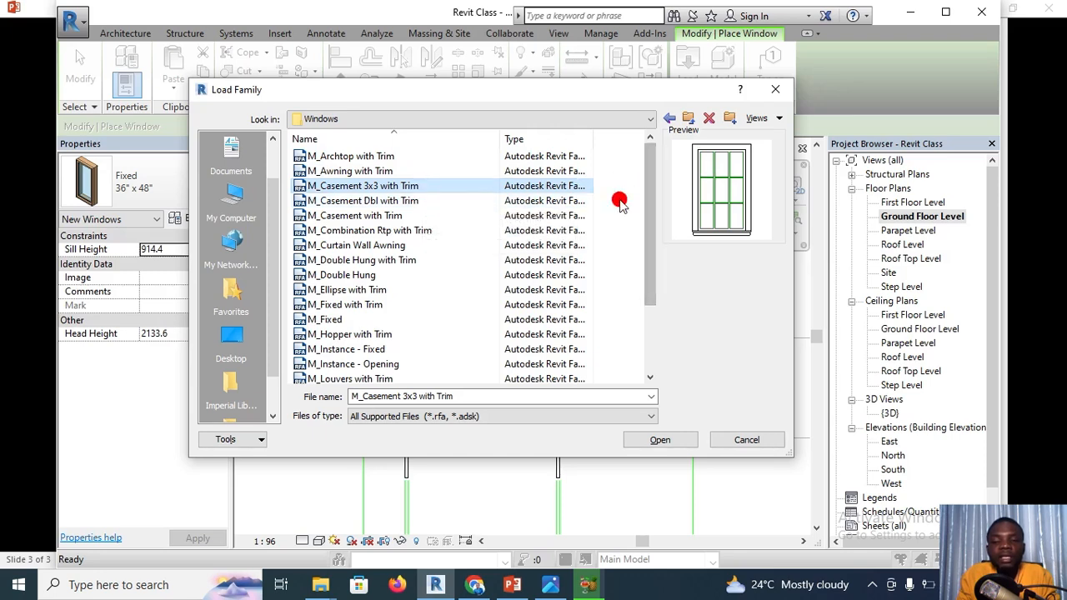
{"action": "left_click", "coordinate": [430, 201]}
{"action": "left_click", "coordinate": [446, 217]}
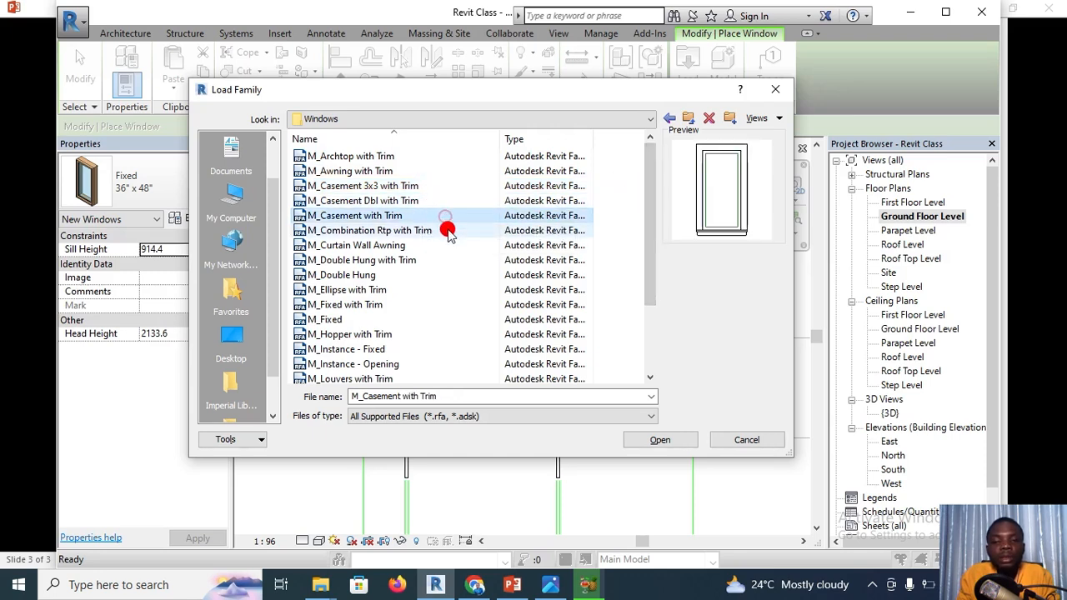
{"action": "left_click", "coordinate": [445, 231]}
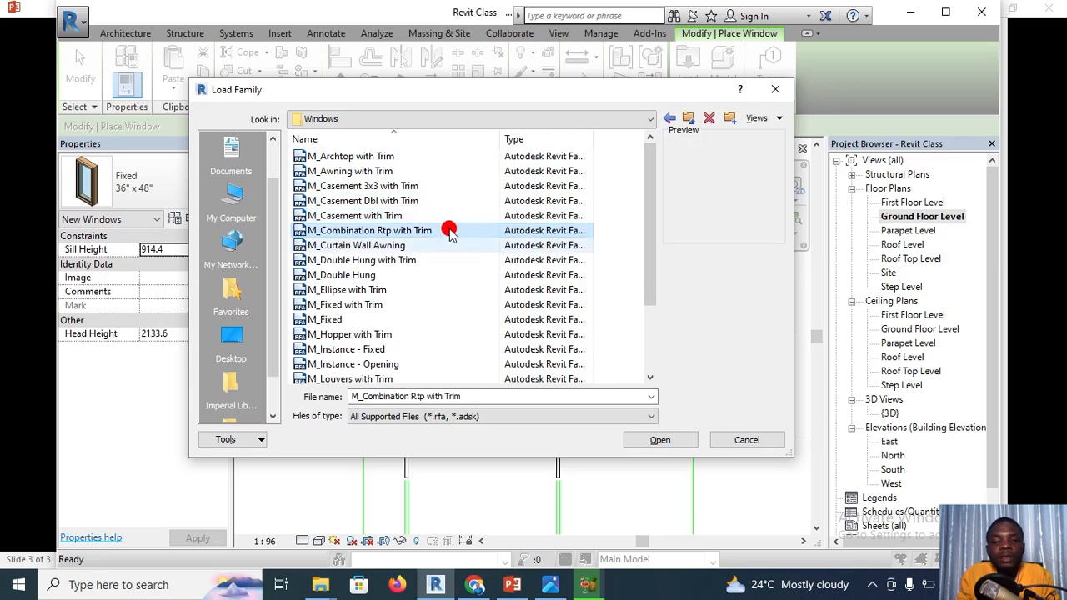
{"action": "left_click", "coordinate": [479, 249]}
{"action": "left_click", "coordinate": [447, 228]}
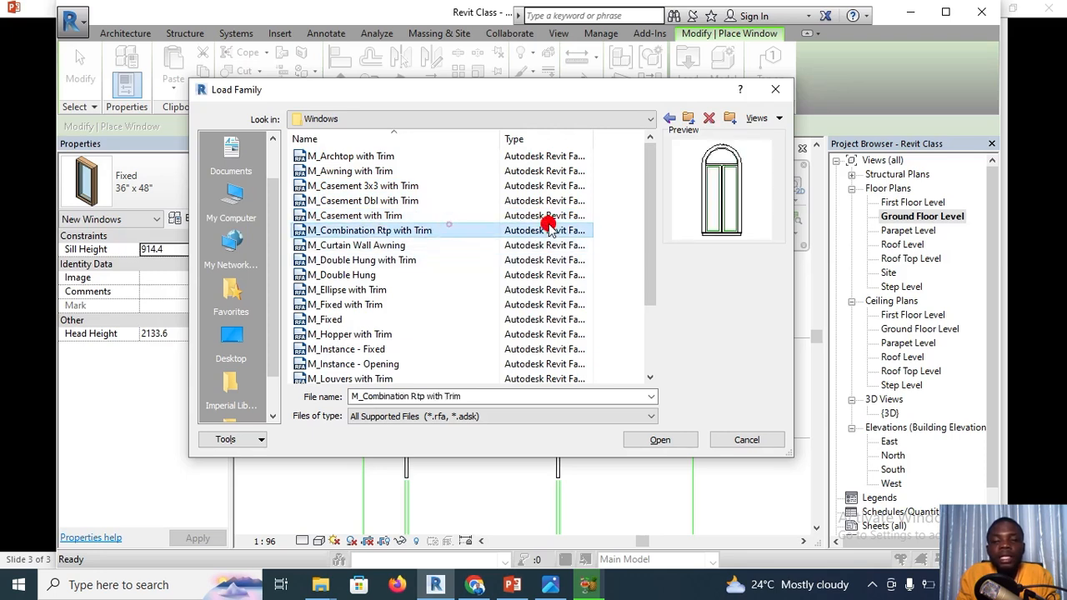
{"action": "left_click_drag", "start_coordinate": [654, 200], "coordinate": [650, 300]}
{"action": "left_click", "coordinate": [472, 277]}
{"action": "left_click", "coordinate": [468, 246]}
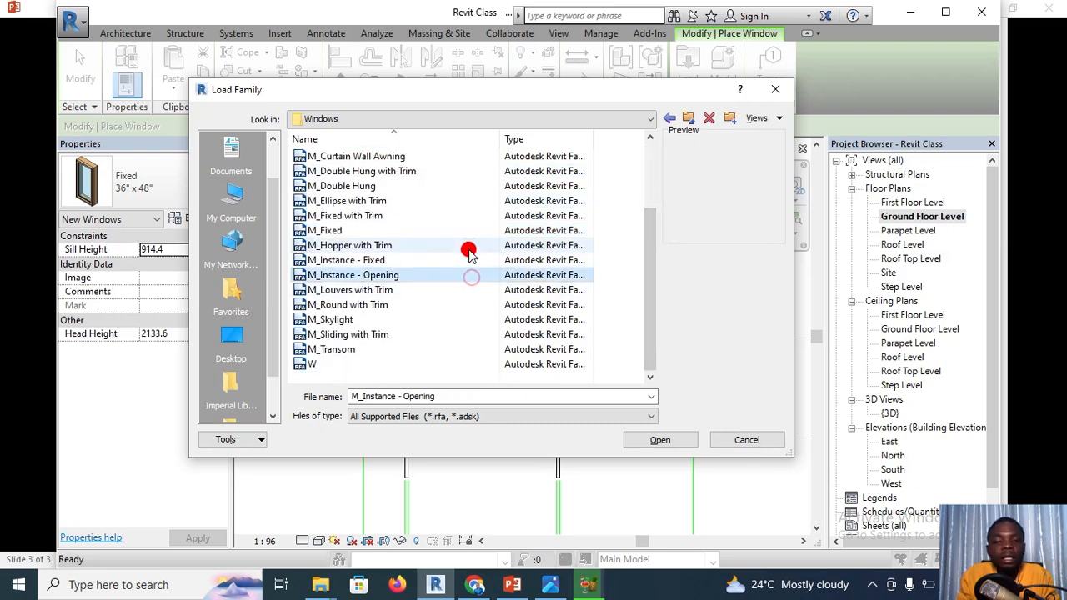
Load the M_Casement 3x3 with Trim window family into the project
{"action": "left_click_drag", "start_coordinate": [650, 239], "coordinate": [652, 154]}
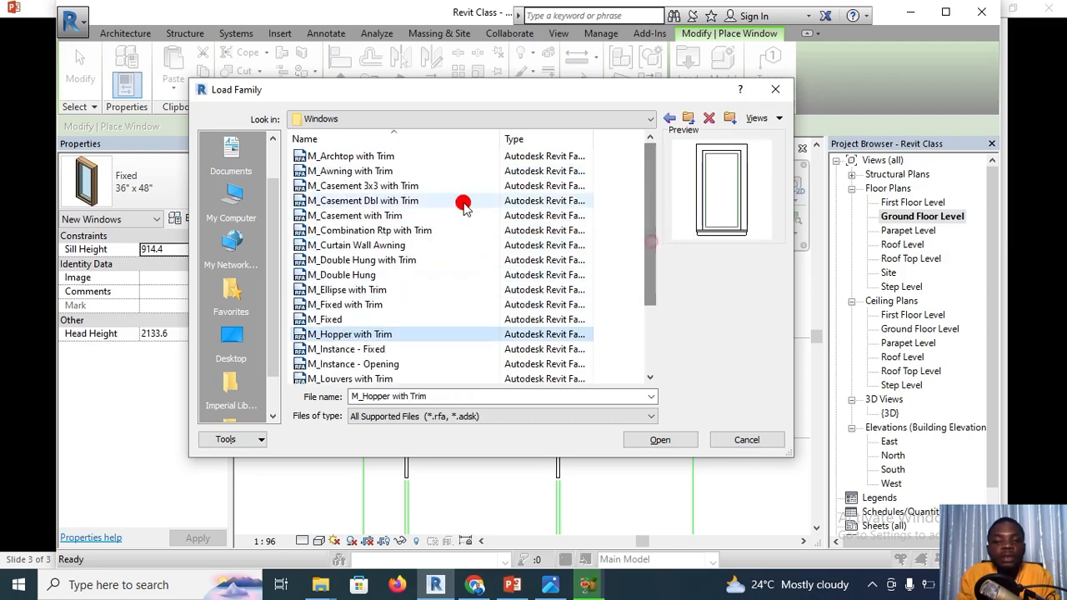
{"action": "left_click", "coordinate": [447, 188]}
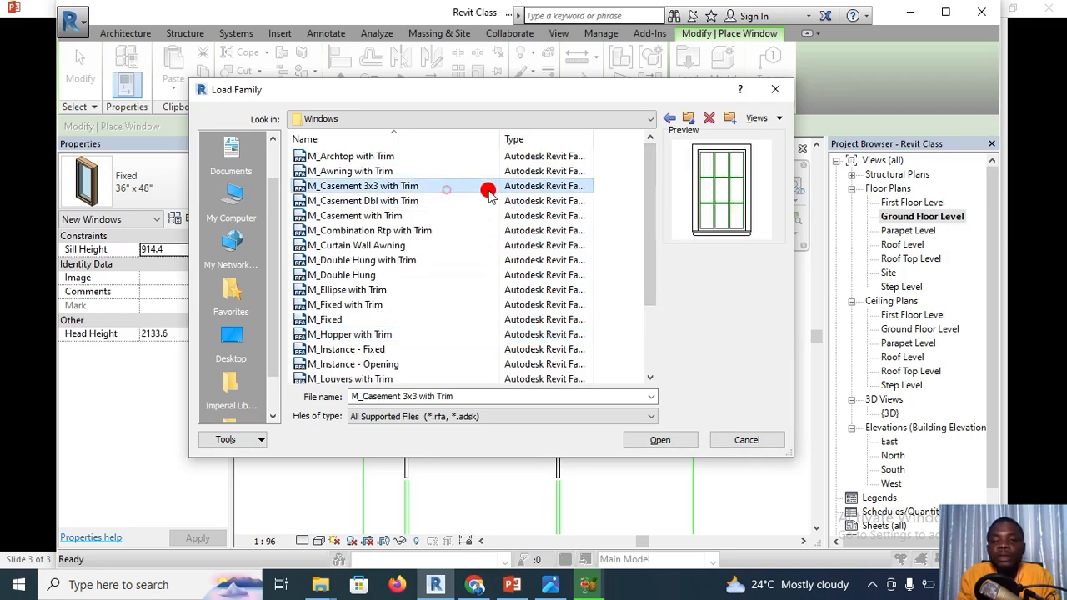
{"action": "left_click", "coordinate": [671, 441]}
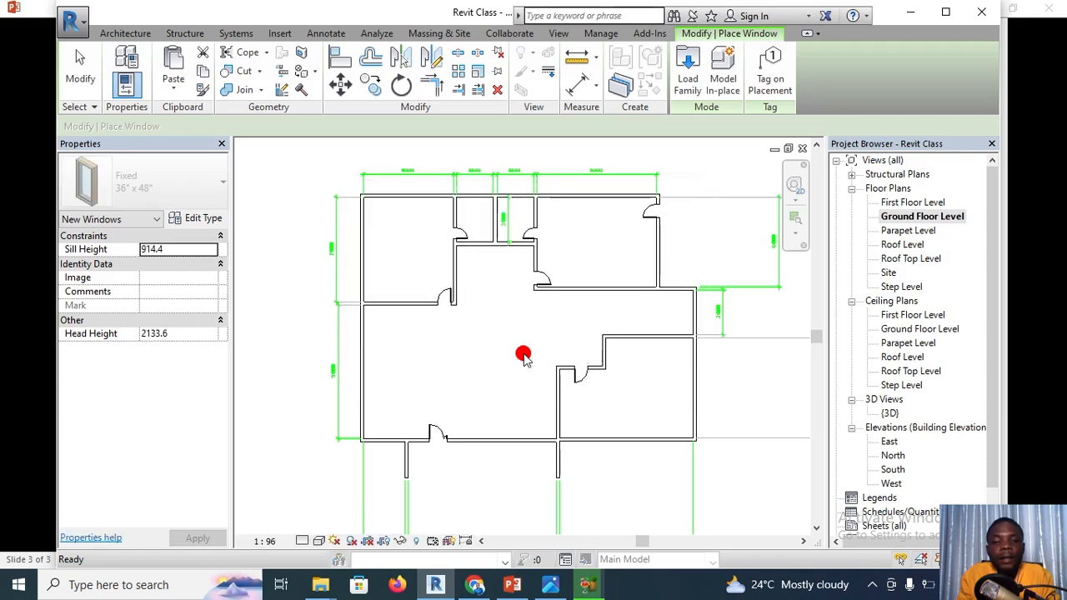
Duplicate the 0915 x 1220mm casement window type under the name "main windows"
{"action": "left_click", "coordinate": [203, 218]}
{"action": "left_click", "coordinate": [837, 131]}
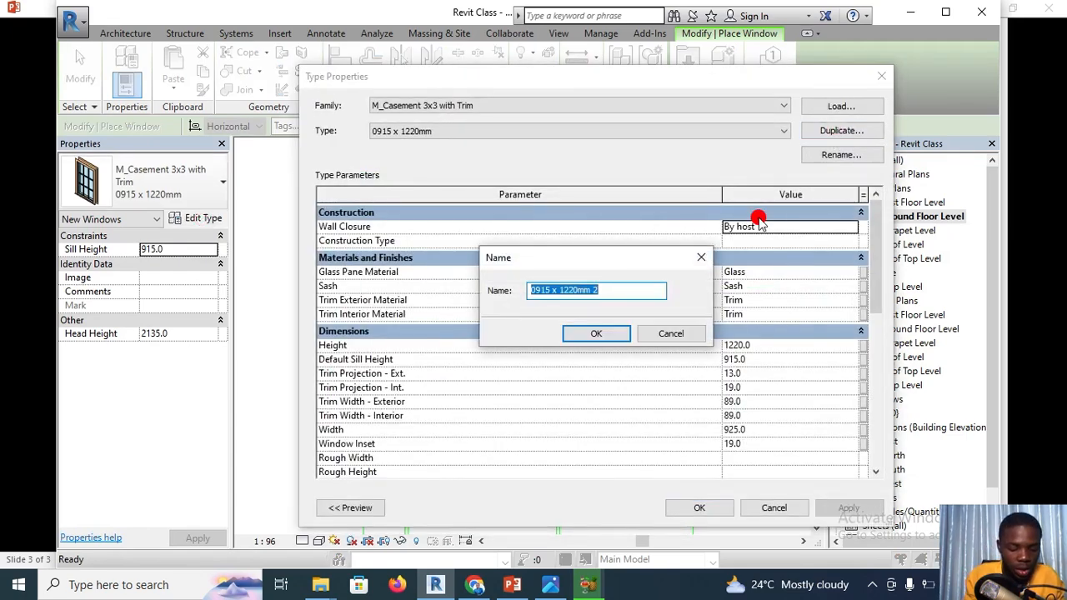
{"action": "type", "text": "main windows"}
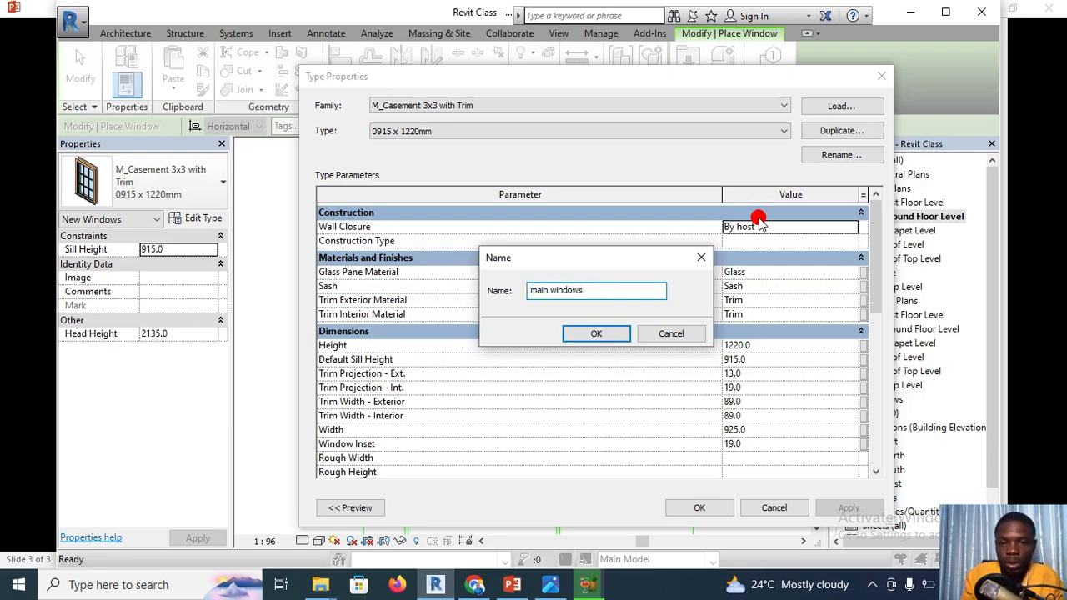
{"action": "left_click", "coordinate": [581, 332]}
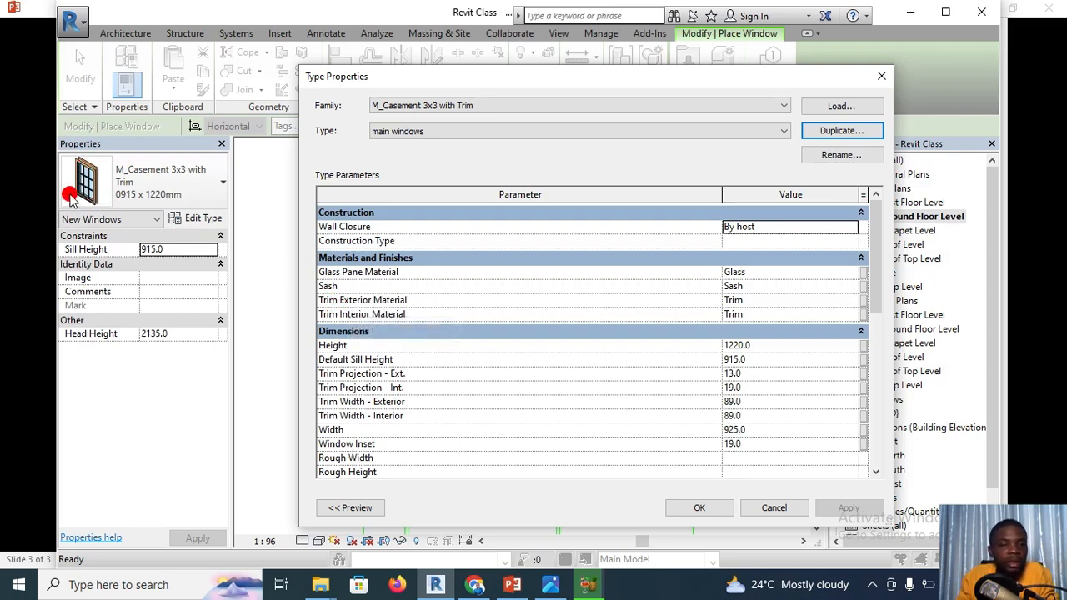
Create a new material named "window glass material" for the window type's glass pane
{"action": "left_click", "coordinate": [763, 273]}
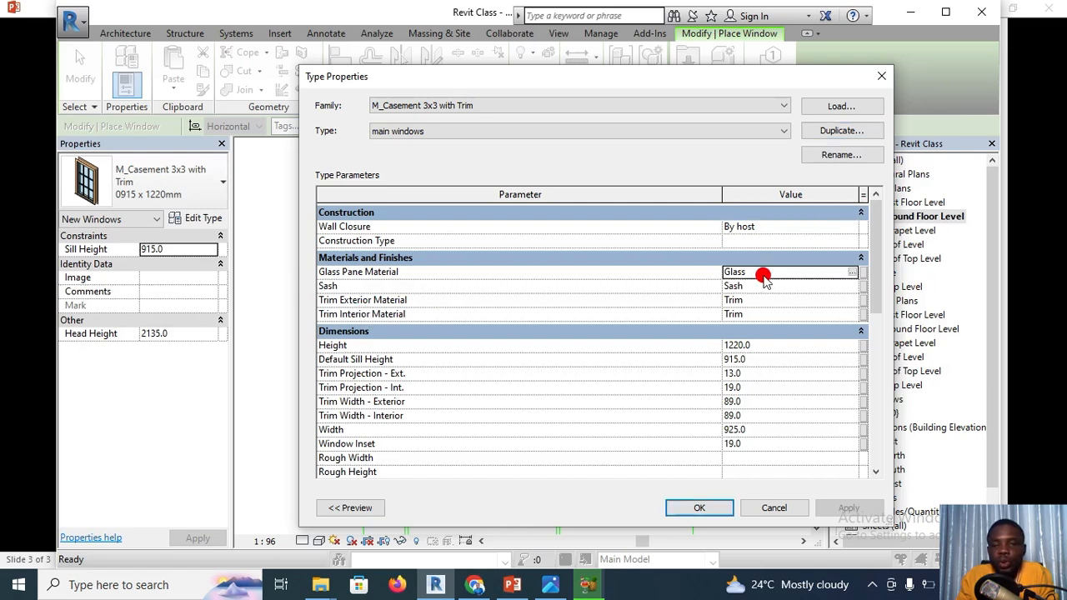
{"action": "left_click", "coordinate": [859, 272]}
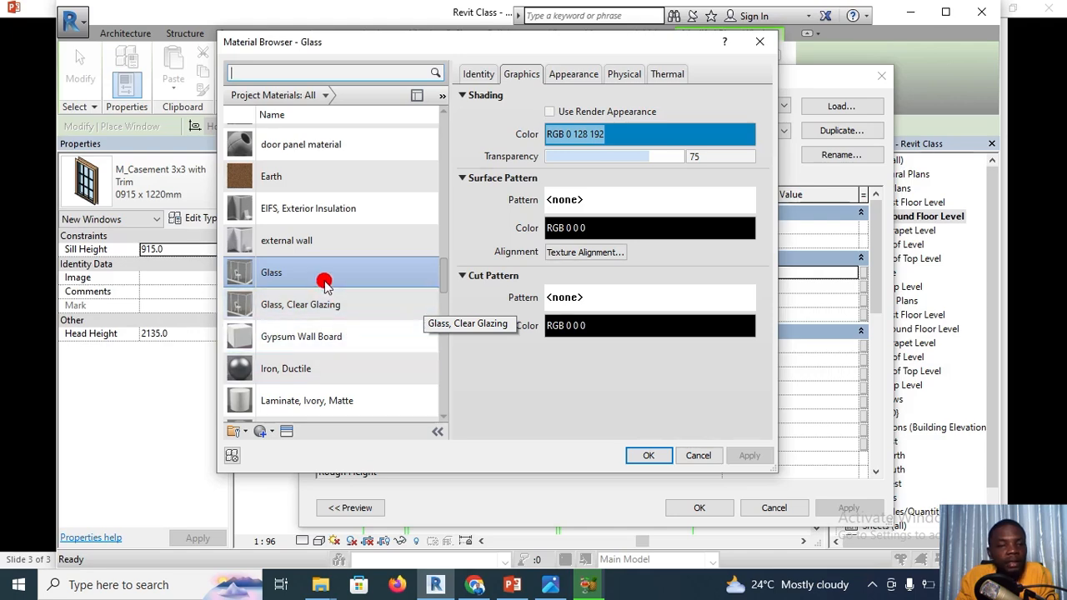
{"action": "scroll", "coordinate": [325, 283], "scroll_direction": "down", "scroll_amount": 1}
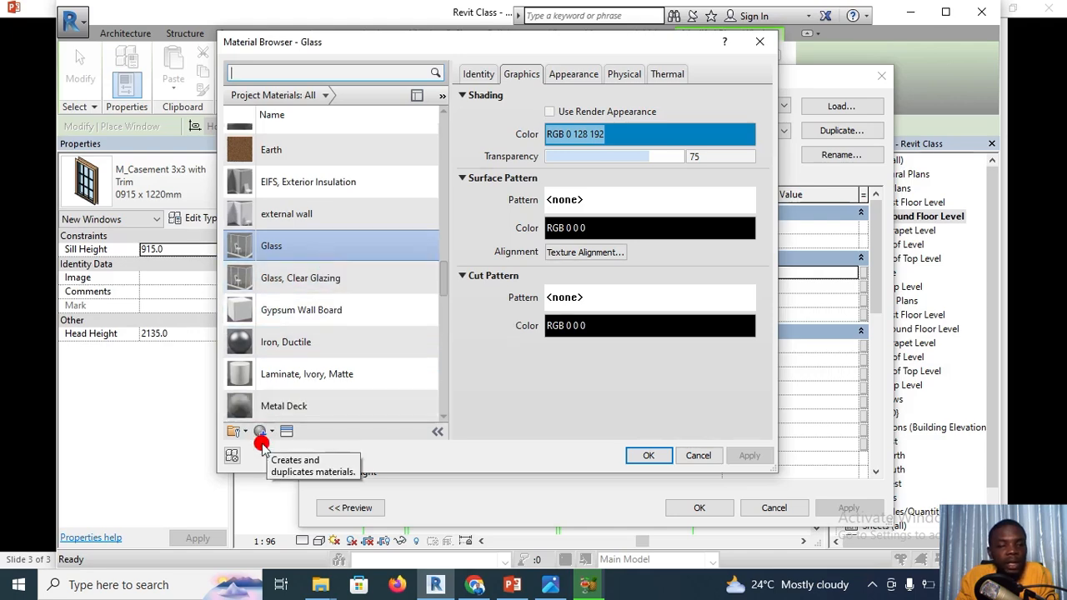
{"action": "left_click", "coordinate": [260, 431]}
{"action": "left_click", "coordinate": [275, 447]}
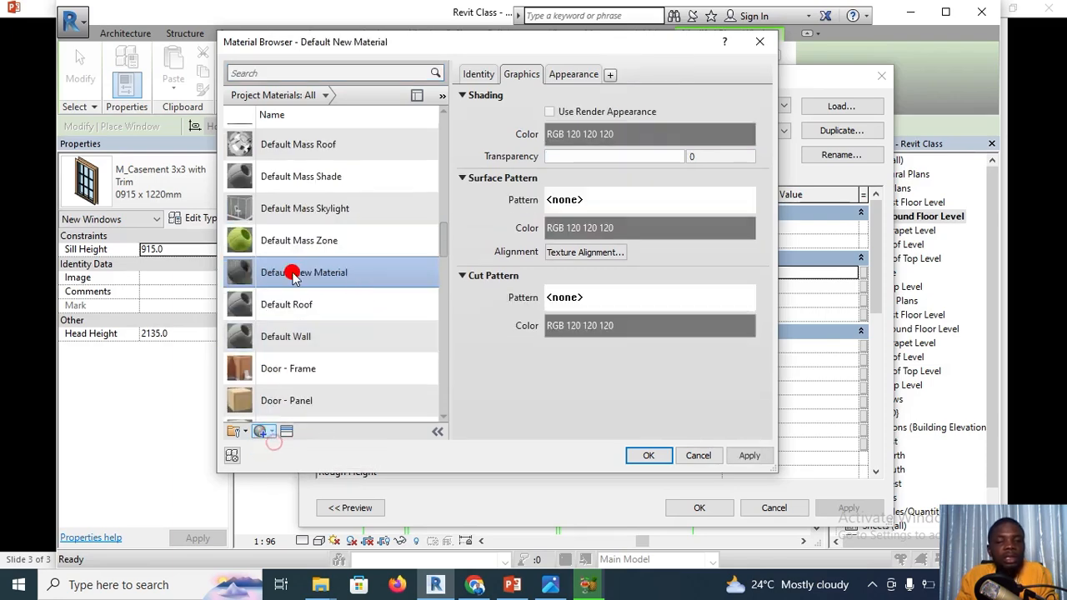
{"action": "right_click", "coordinate": [289, 274]}
{"action": "left_click", "coordinate": [333, 315]}
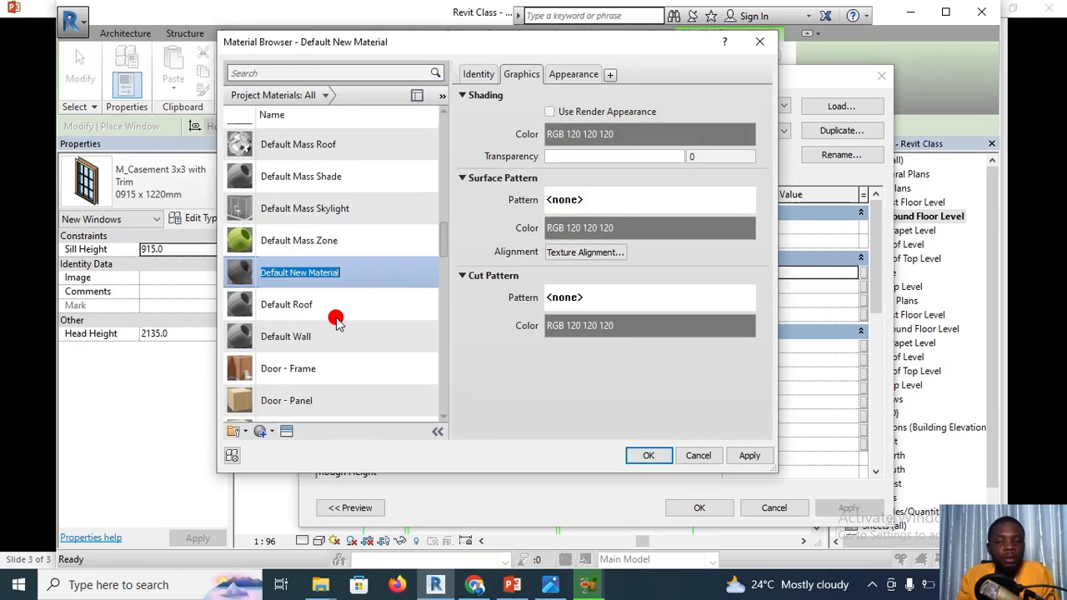
{"action": "type", "text": "window glass material"}
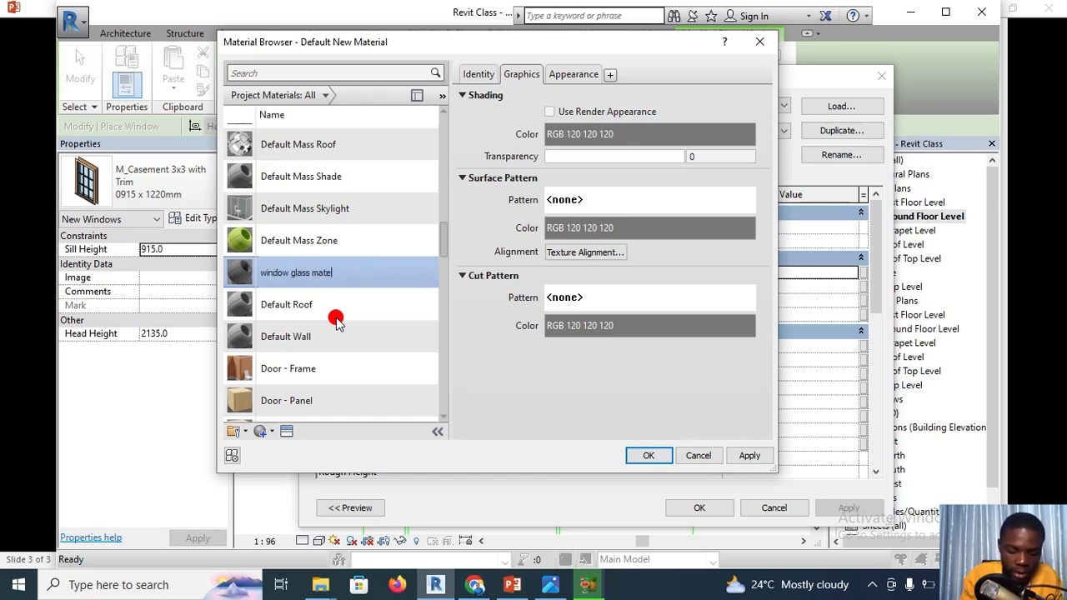
Replace the new material's appearance with the Clear - Blue asset from the Appearance Library's Glass category
{"action": "left_click", "coordinate": [286, 431]}
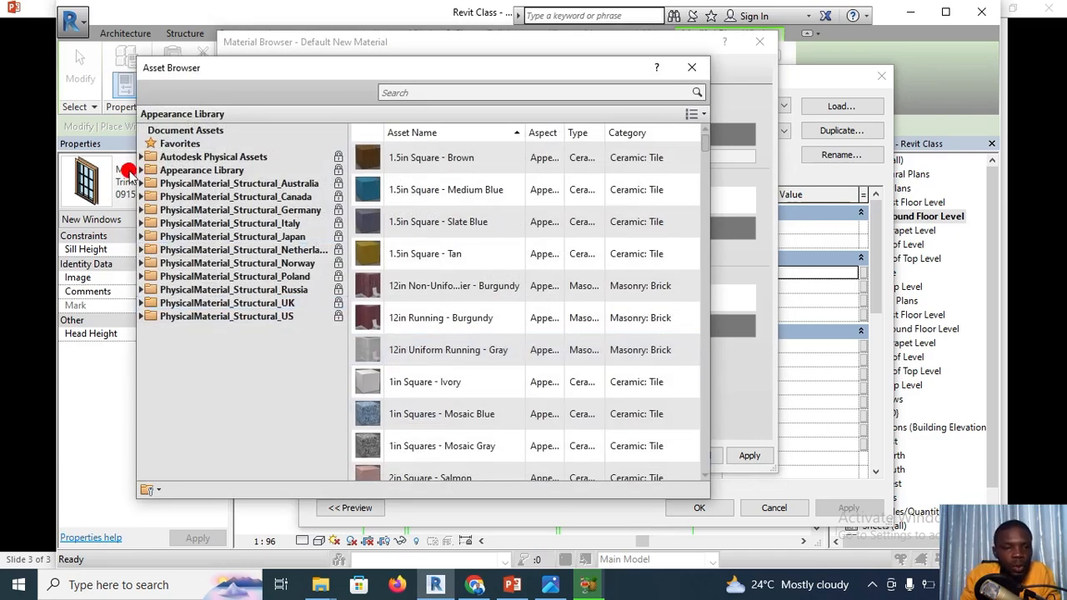
{"action": "left_click", "coordinate": [138, 170]}
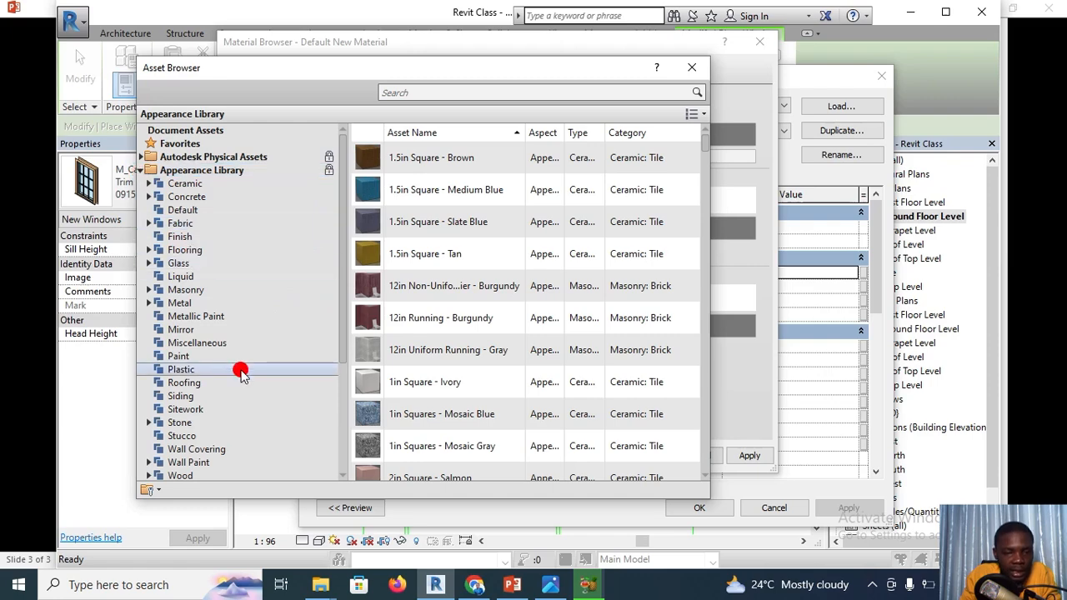
{"action": "scroll", "coordinate": [240, 375], "scroll_direction": "down", "scroll_amount": 1}
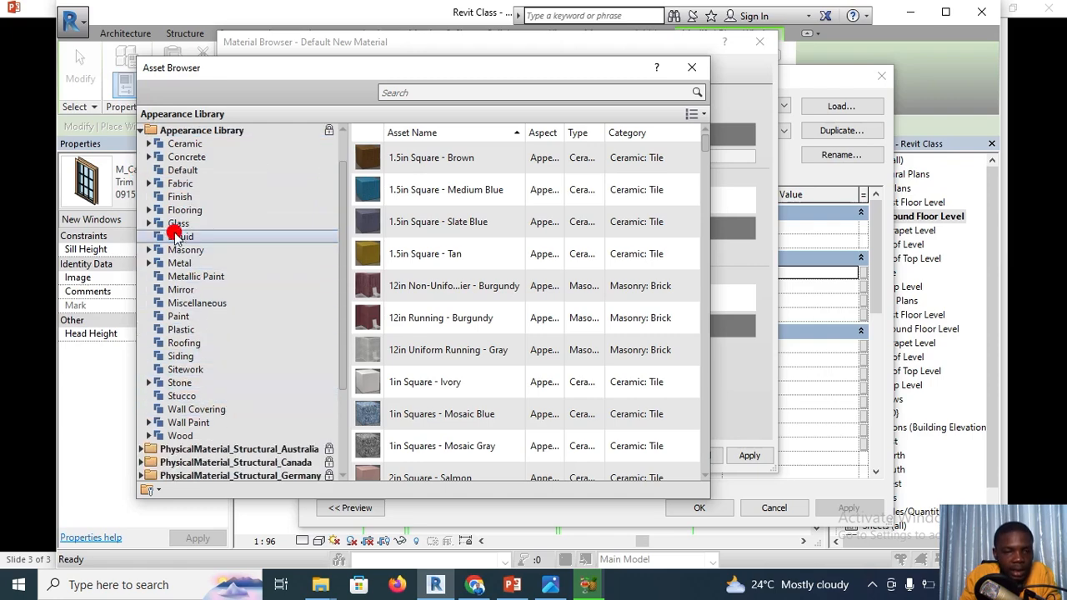
{"action": "left_click", "coordinate": [149, 223]}
{"action": "left_click", "coordinate": [193, 236]}
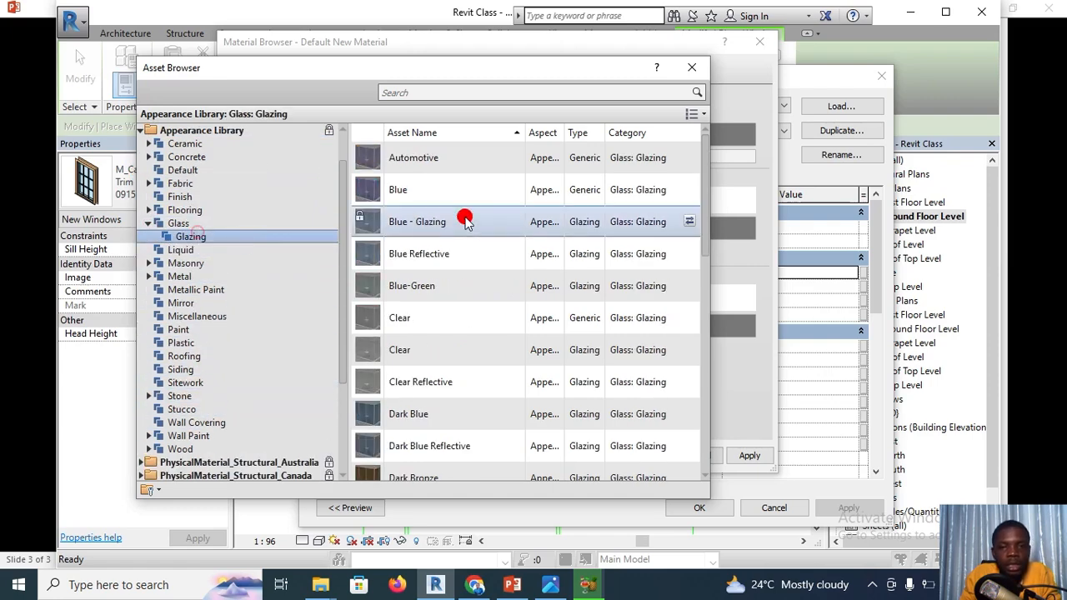
{"action": "scroll", "coordinate": [471, 210], "scroll_direction": "down", "scroll_amount": 6}
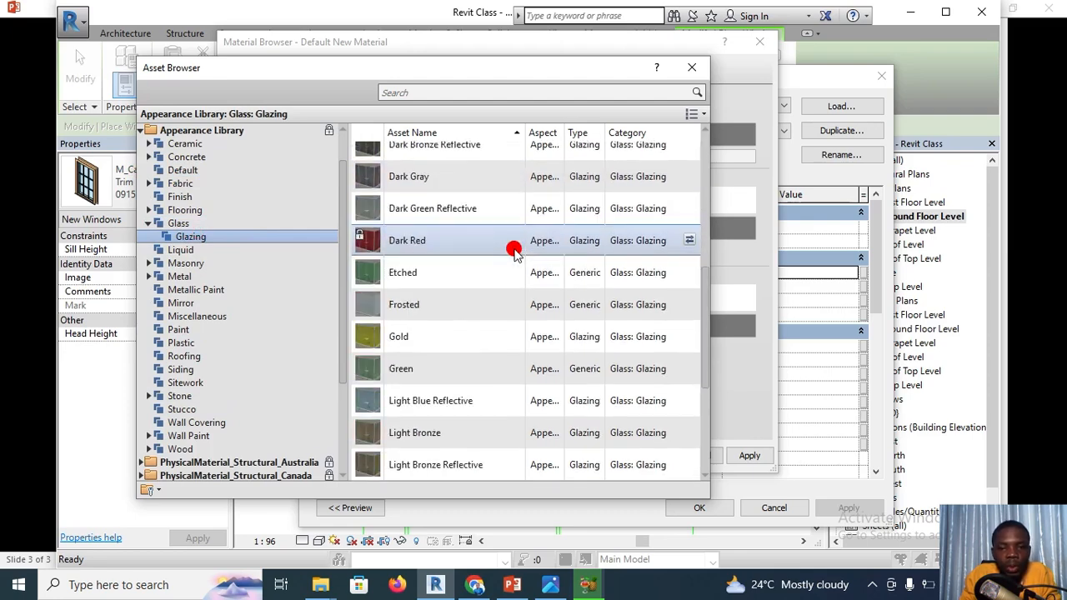
{"action": "scroll", "coordinate": [515, 253], "scroll_direction": "down", "scroll_amount": 1}
{"action": "scroll", "coordinate": [511, 247], "scroll_direction": "up", "scroll_amount": 7}
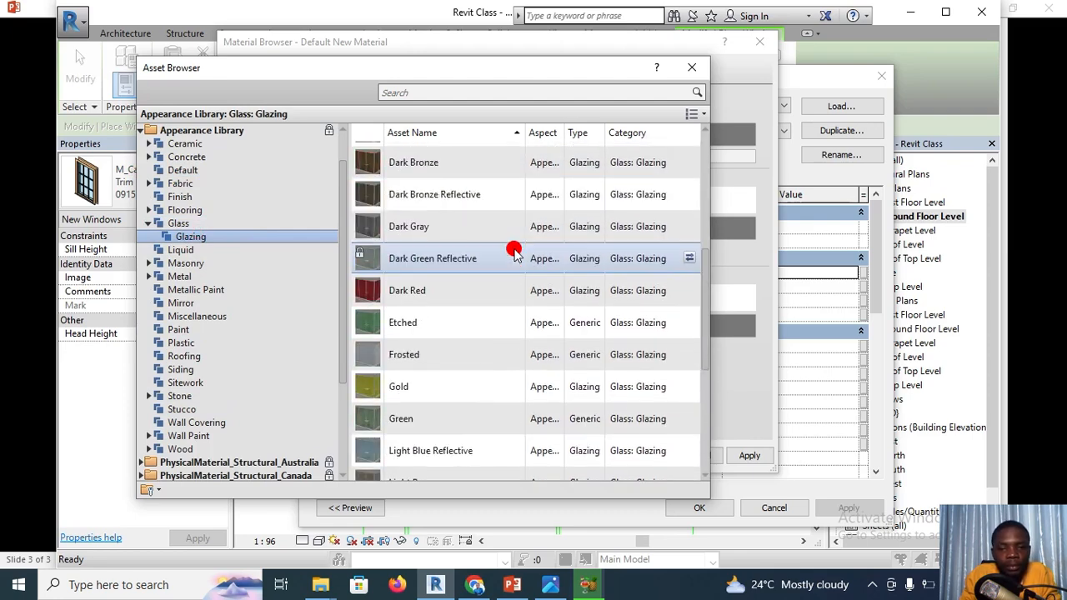
{"action": "left_click", "coordinate": [226, 224]}
{"action": "scroll", "coordinate": [464, 267], "scroll_direction": "down", "scroll_amount": 4}
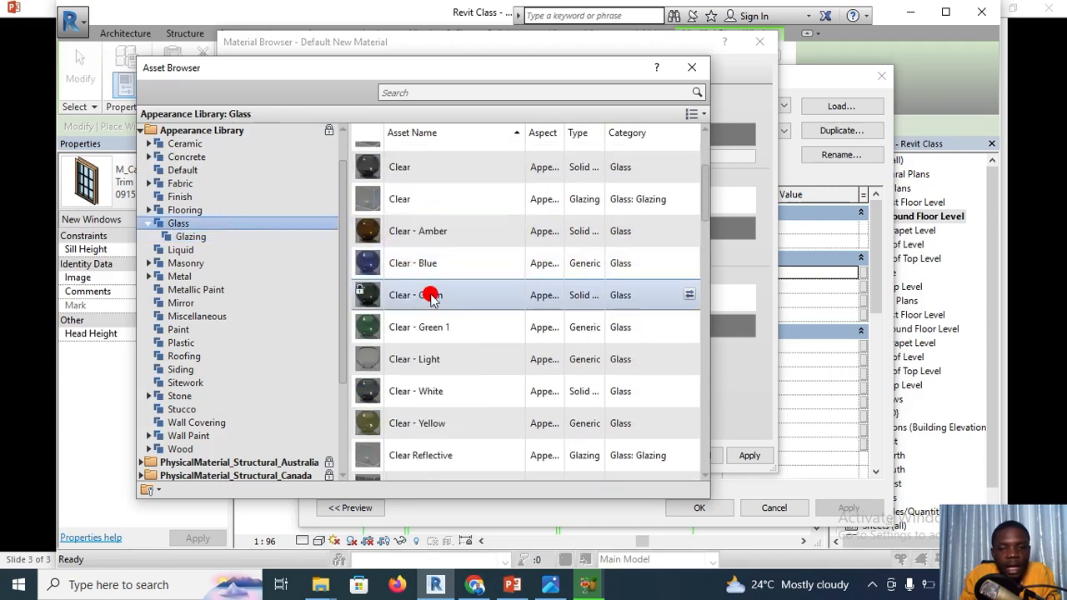
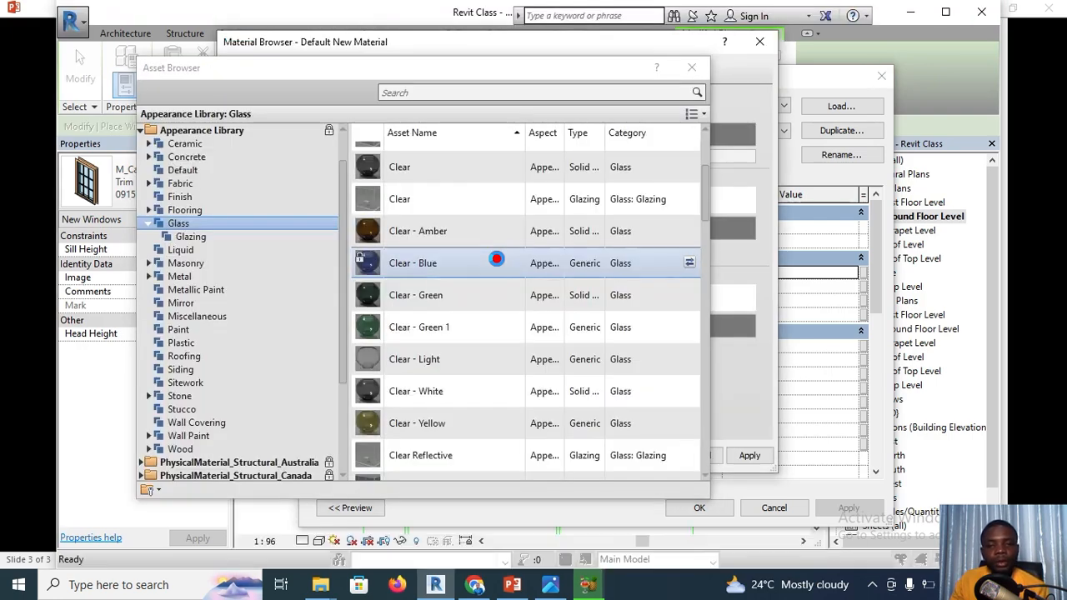
{"action": "left_click", "coordinate": [688, 262]}
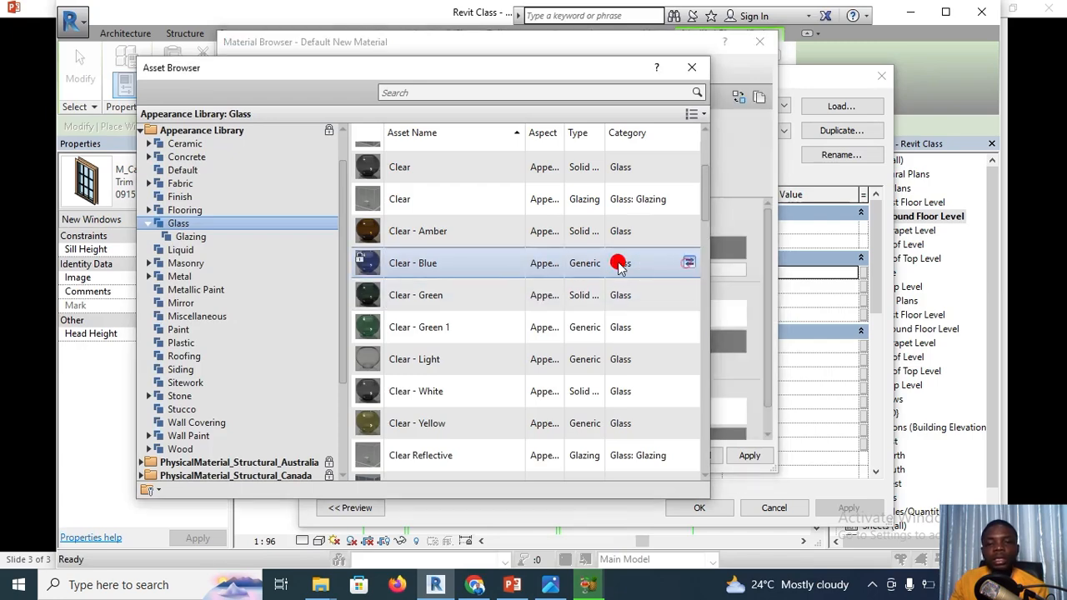
{"action": "left_click", "coordinate": [683, 71]}
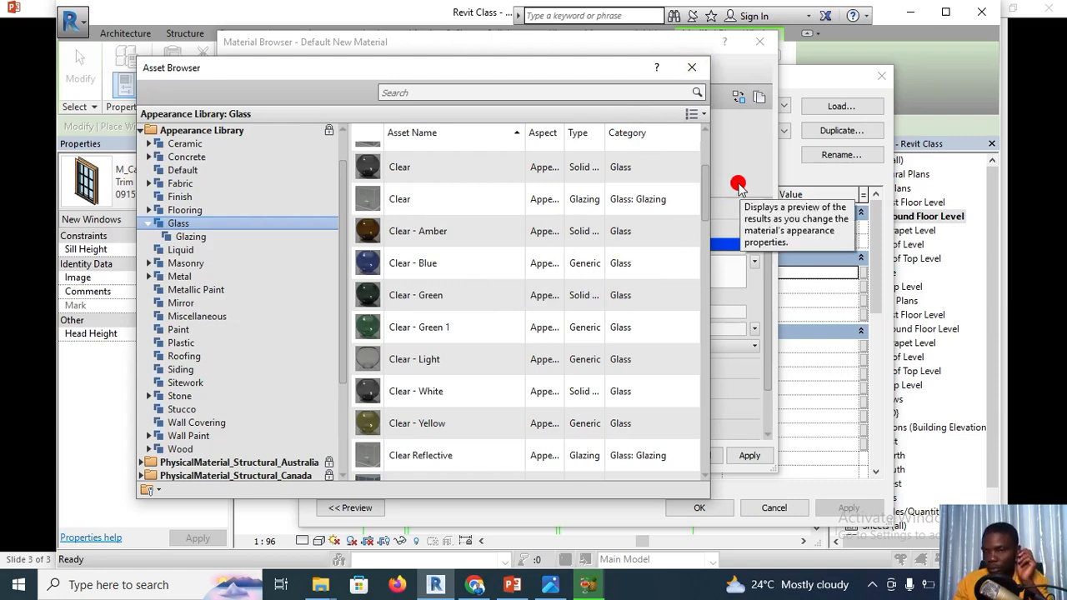
{"action": "scroll", "coordinate": [659, 159], "scroll_direction": "up", "scroll_amount": 1}
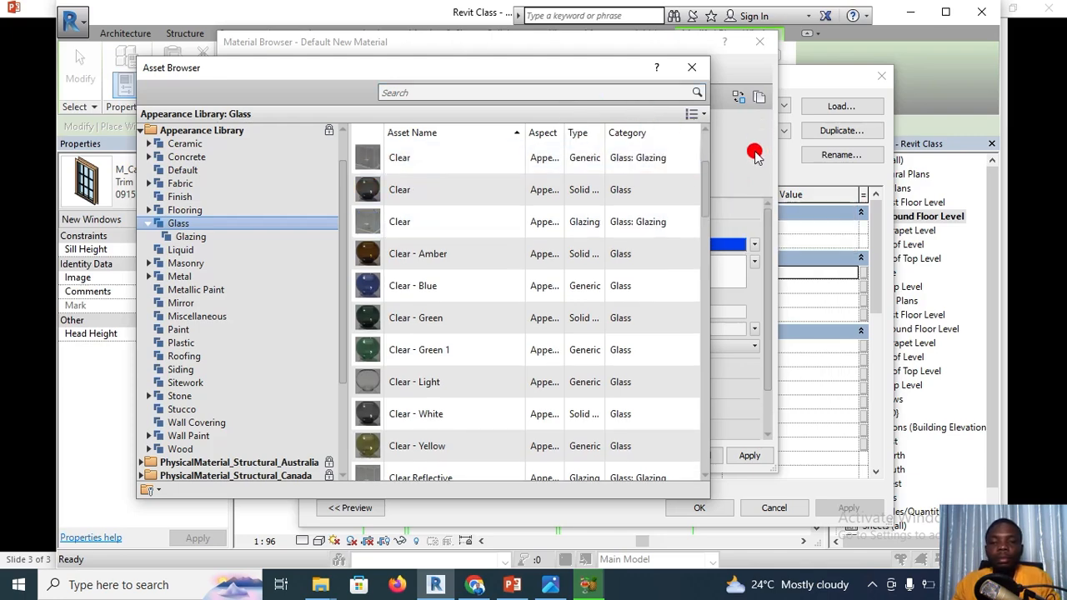
{"action": "left_click", "coordinate": [691, 69]}
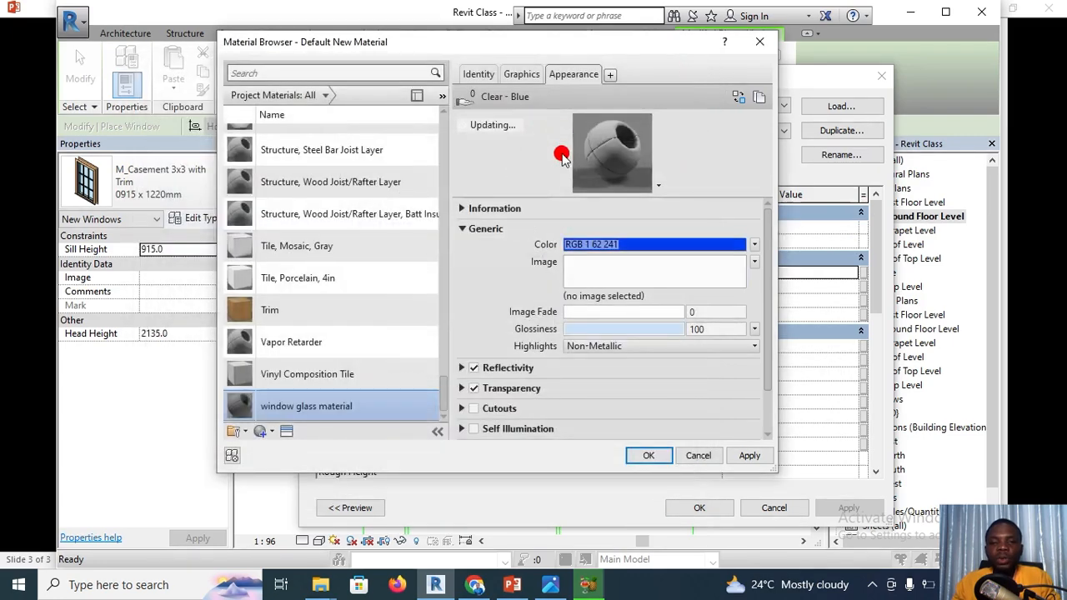
Set the window glass material's shading to use its render appearance and assign the material to the glass pane
{"action": "left_click", "coordinate": [520, 74]}
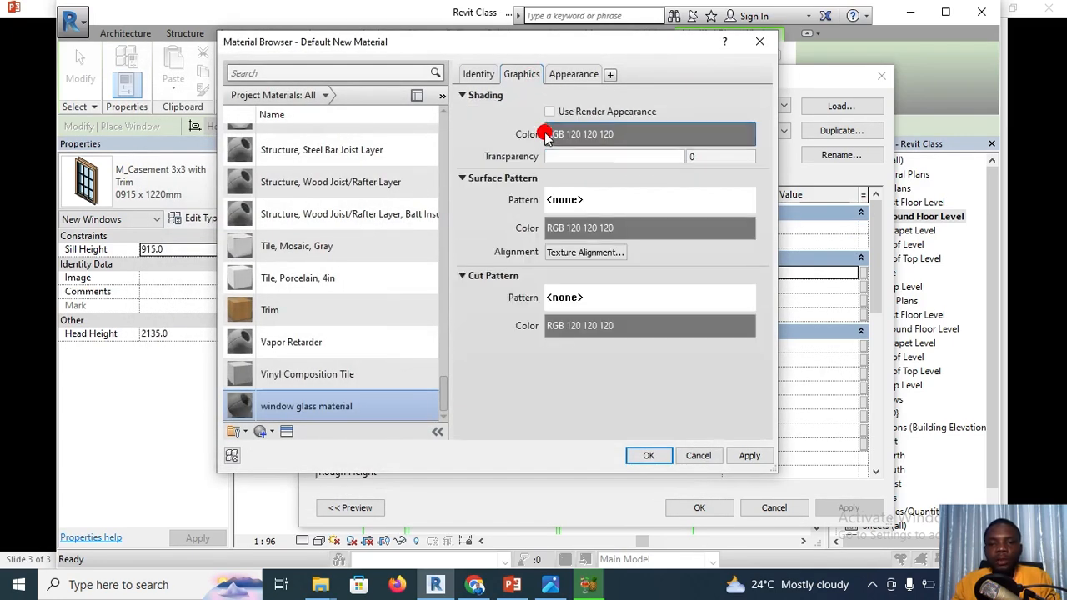
{"action": "left_click", "coordinate": [549, 111]}
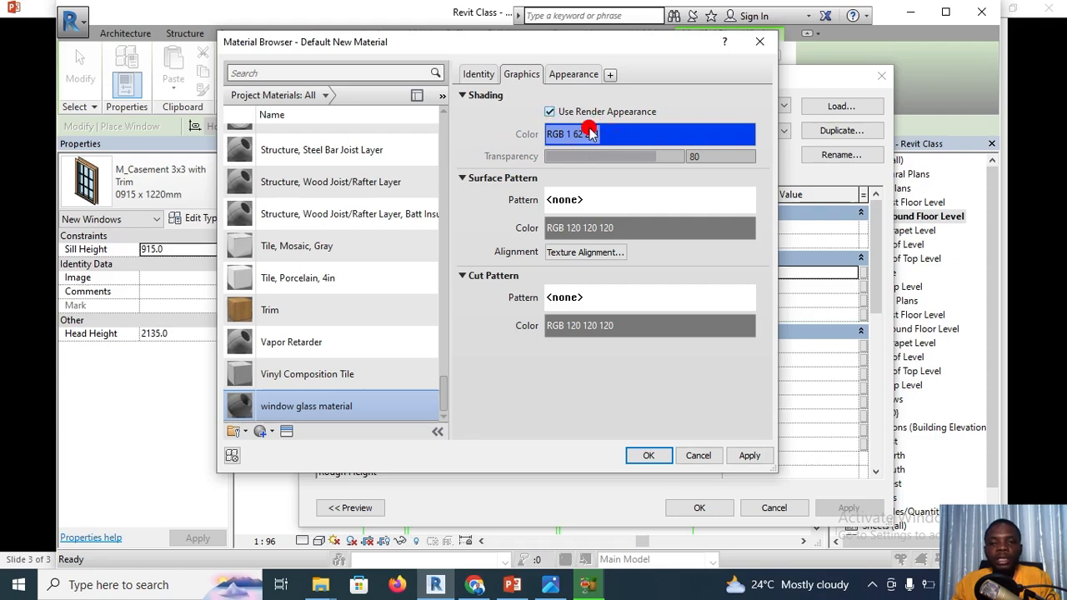
{"action": "left_click", "coordinate": [570, 74]}
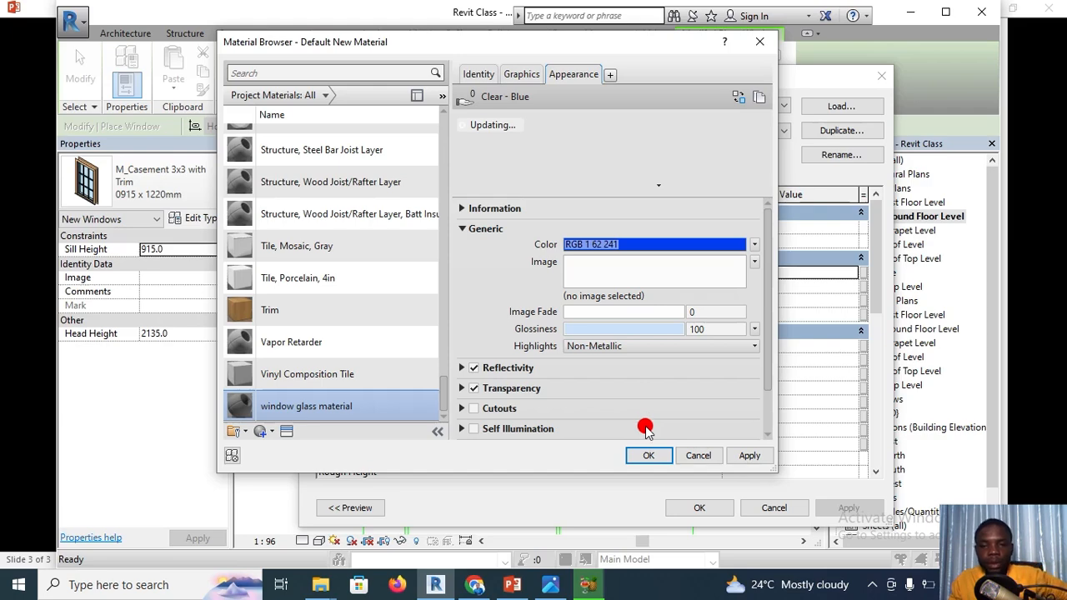
{"action": "left_click", "coordinate": [748, 456]}
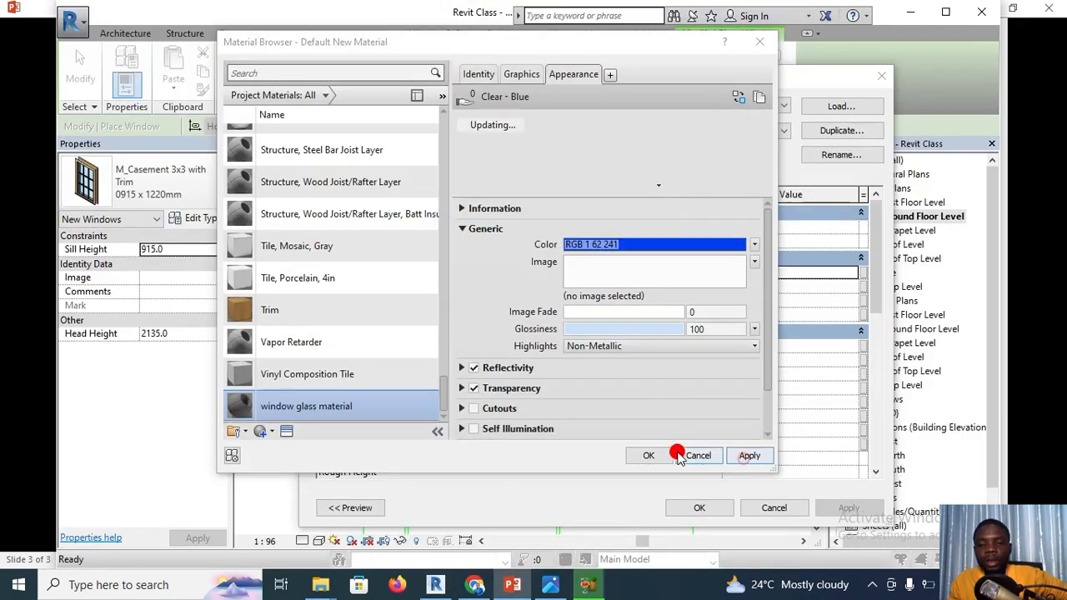
{"action": "left_click", "coordinate": [656, 454]}
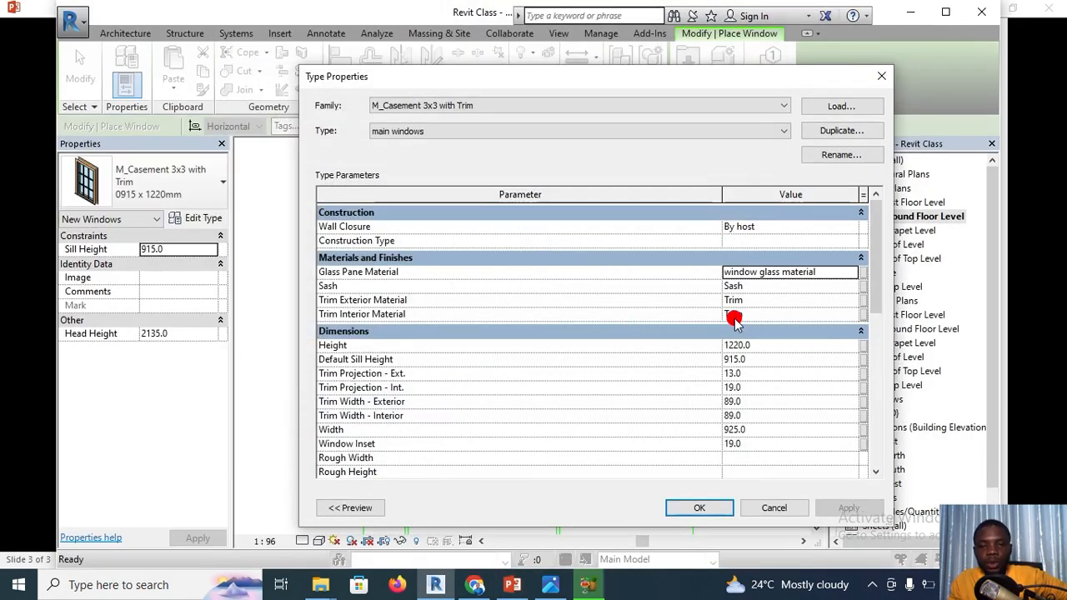
Set the Sash material's shading to use its render appearance and accept the main windows type's settings
{"action": "left_click", "coordinate": [757, 286]}
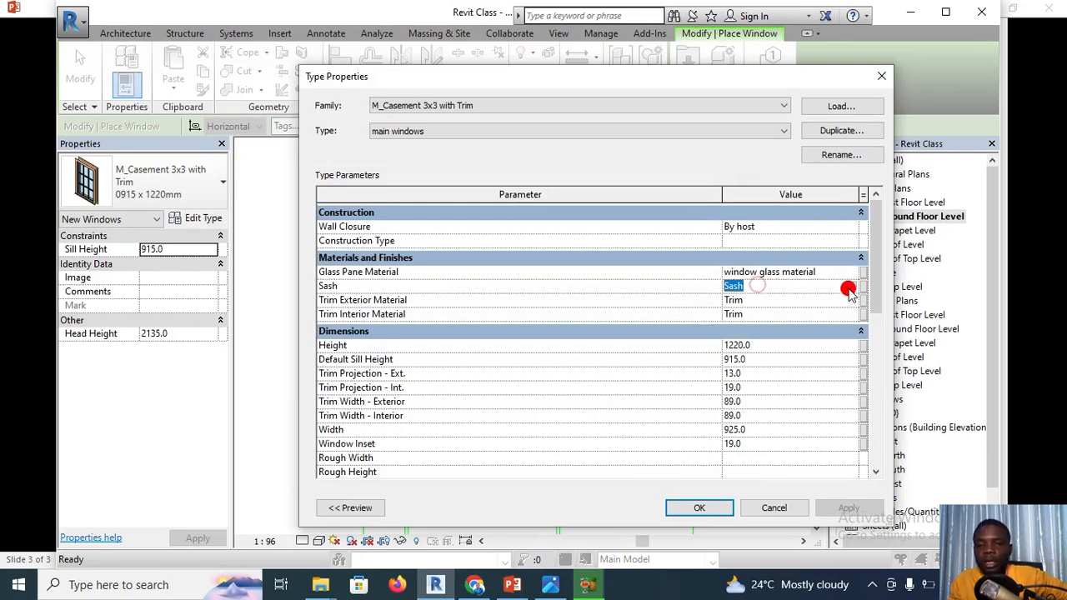
{"action": "left_click", "coordinate": [852, 286]}
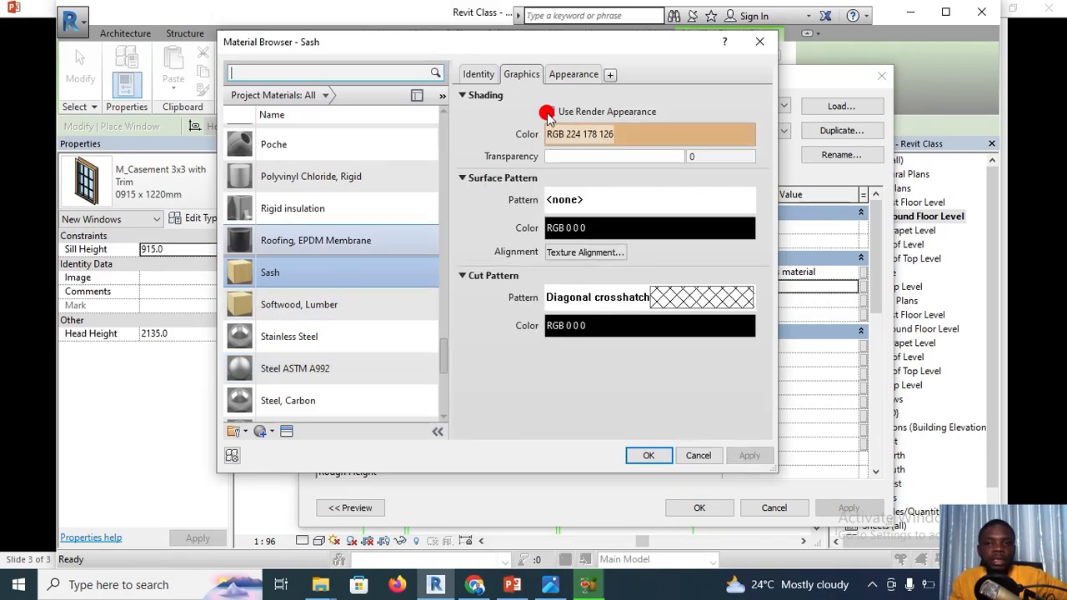
{"action": "left_click", "coordinate": [548, 113]}
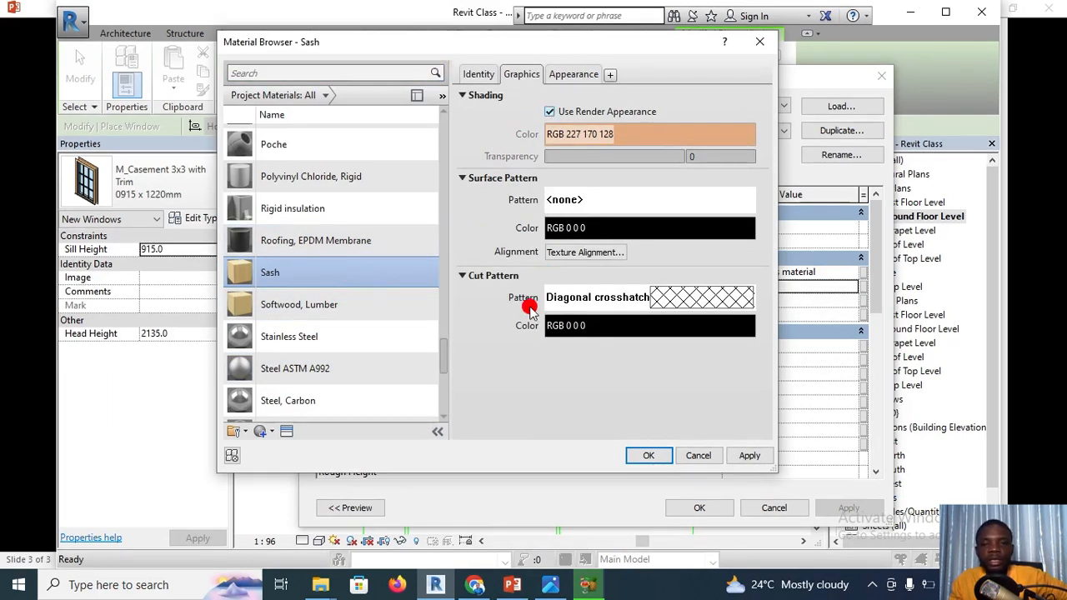
{"action": "left_click", "coordinate": [643, 457]}
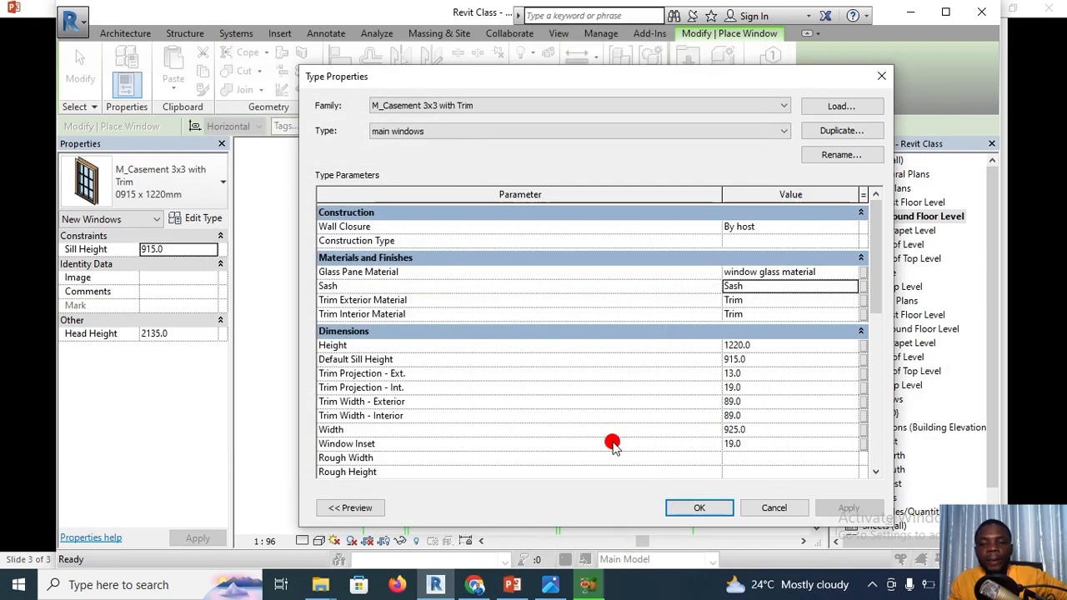
{"action": "left_click", "coordinate": [709, 508]}
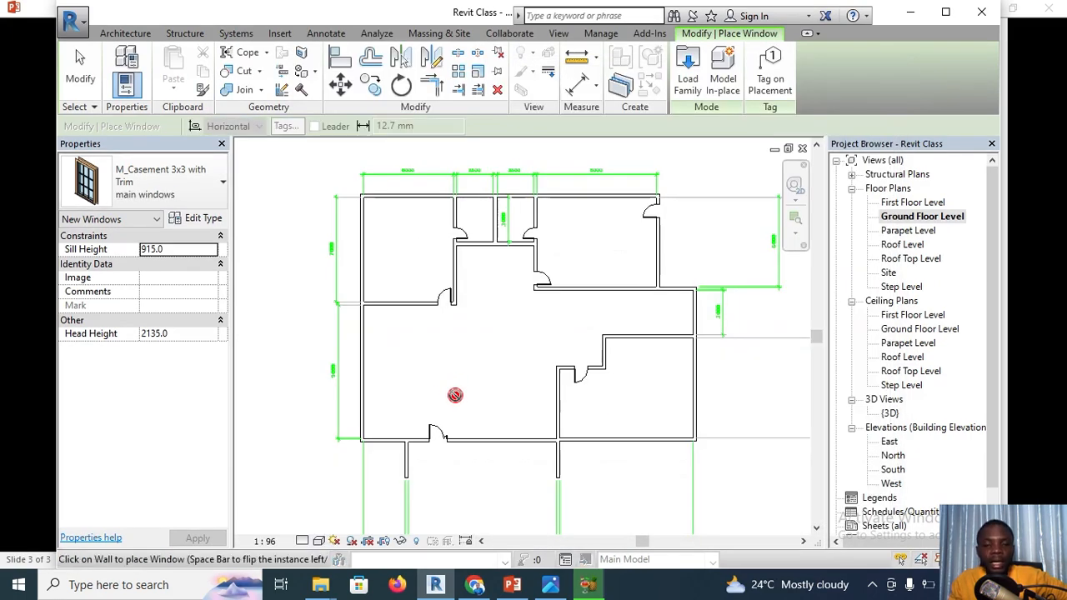
Set the main windows type's height to 1500 and its default sill height to 900
{"action": "scroll", "coordinate": [507, 405], "scroll_direction": "up", "scroll_amount": 2}
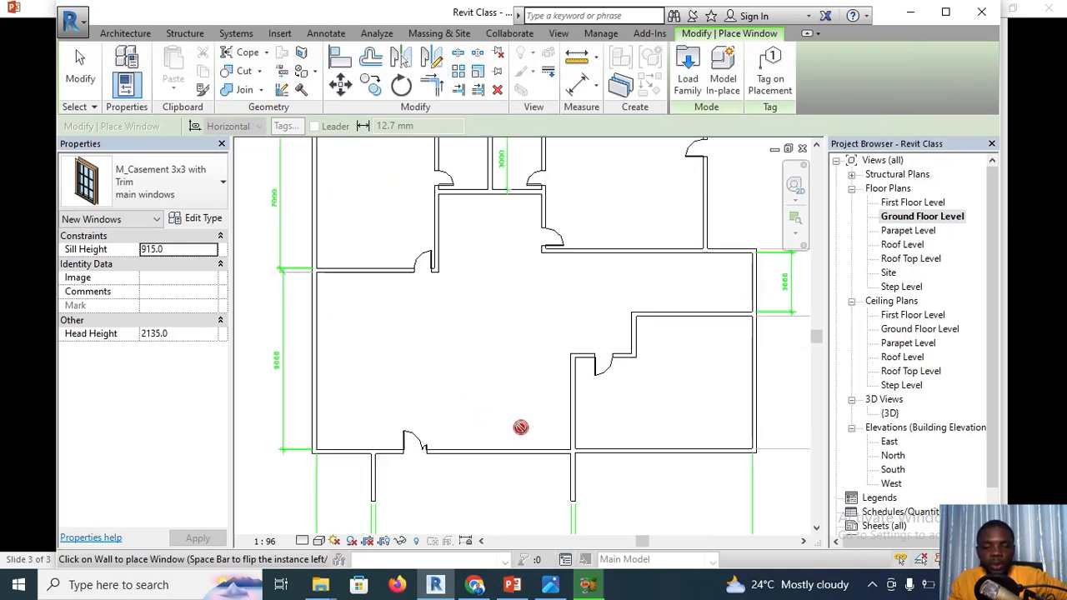
{"action": "middle_click_drag", "start_coordinate": [519, 426], "coordinate": [519, 338]}
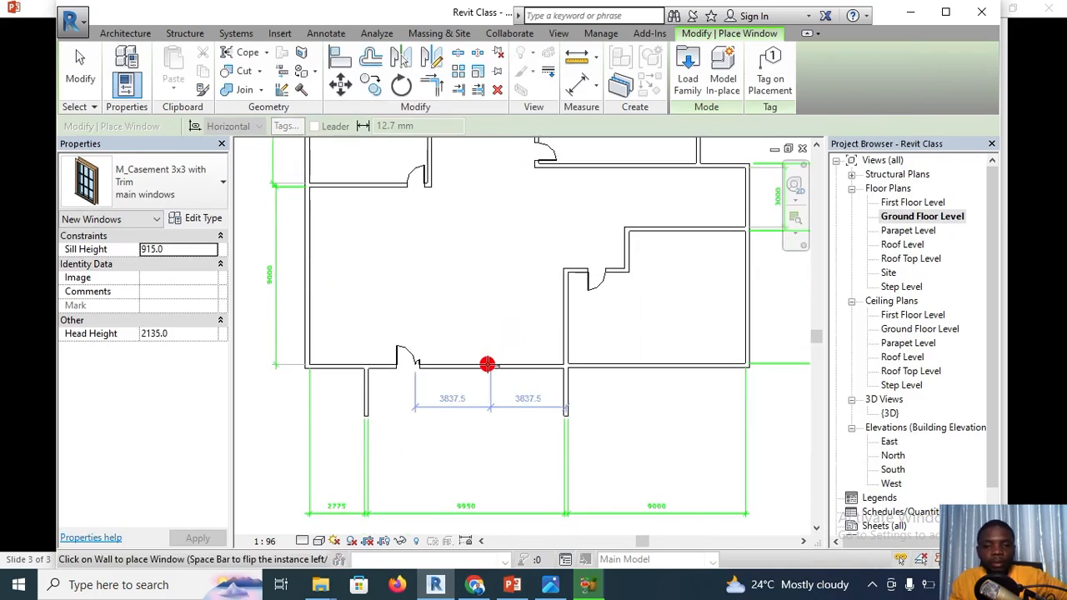
{"action": "left_click", "coordinate": [207, 220]}
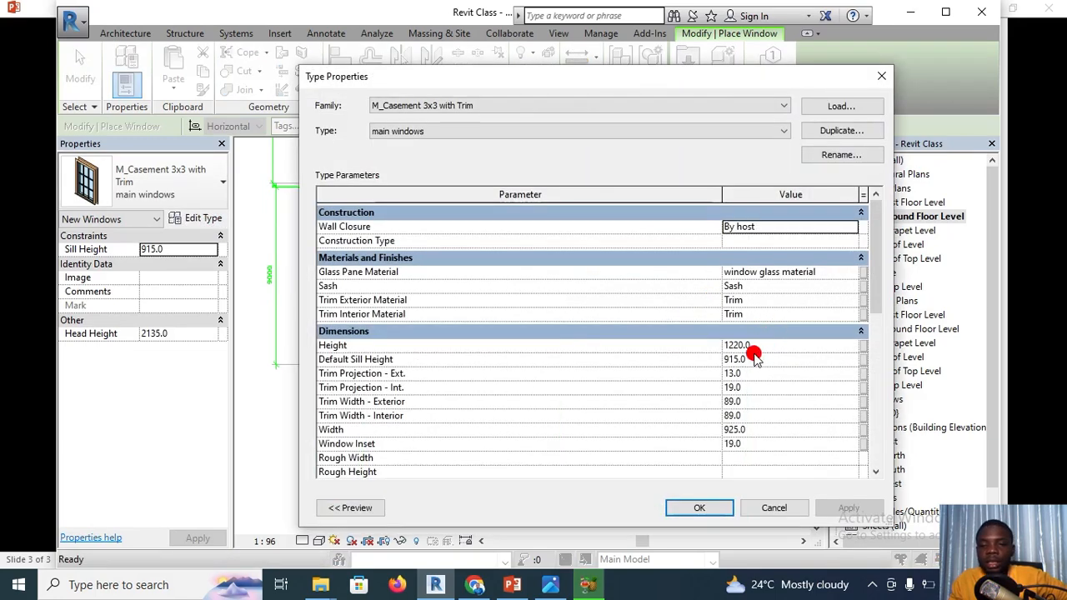
{"action": "left_click", "coordinate": [759, 349]}
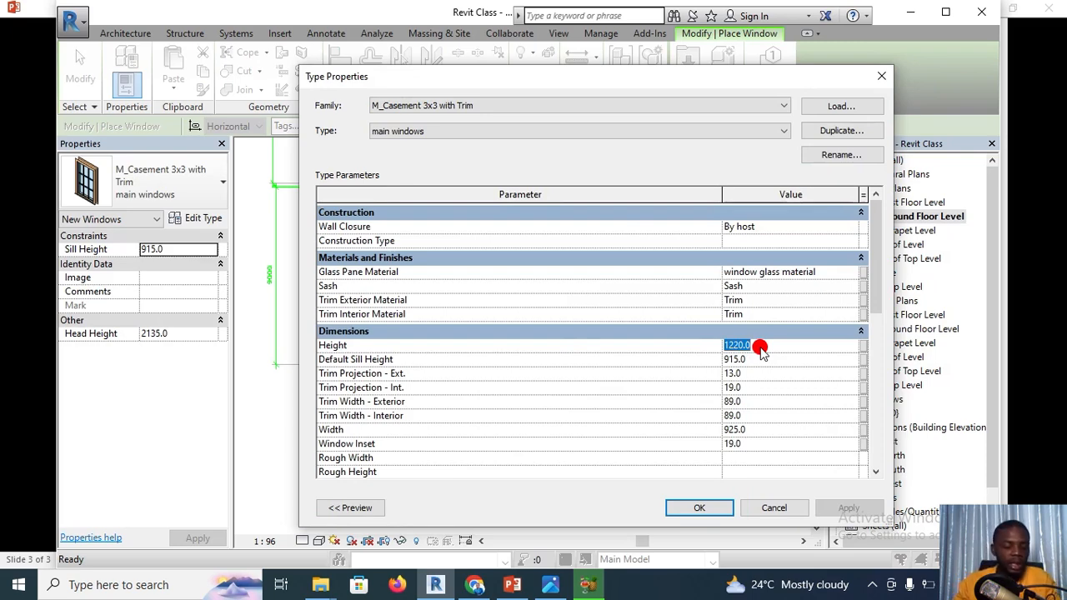
{"action": "type", "text": "1"}
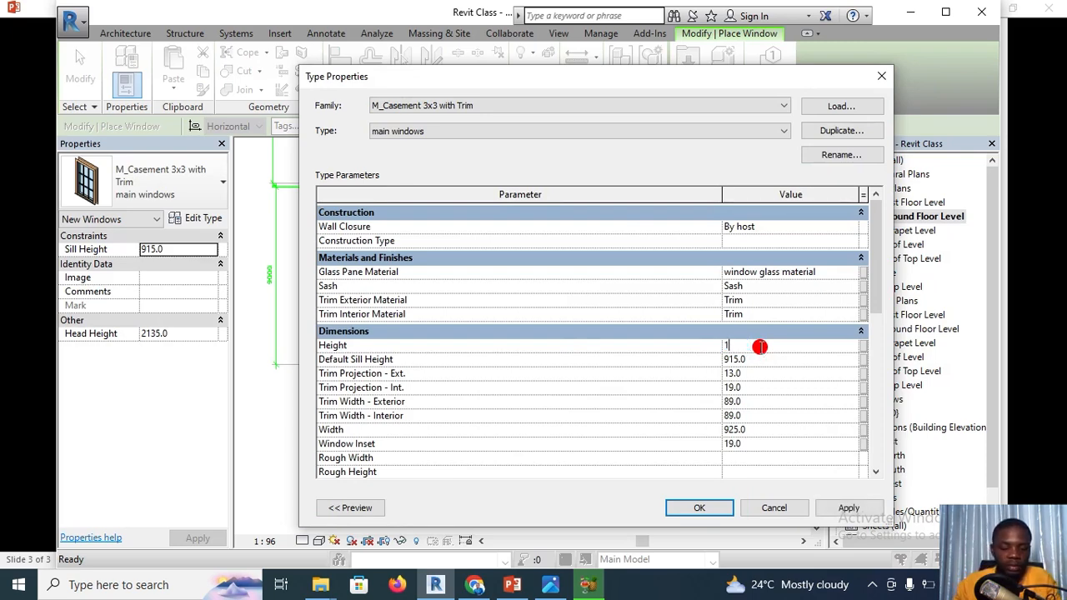
{"action": "type", "text": "500"}
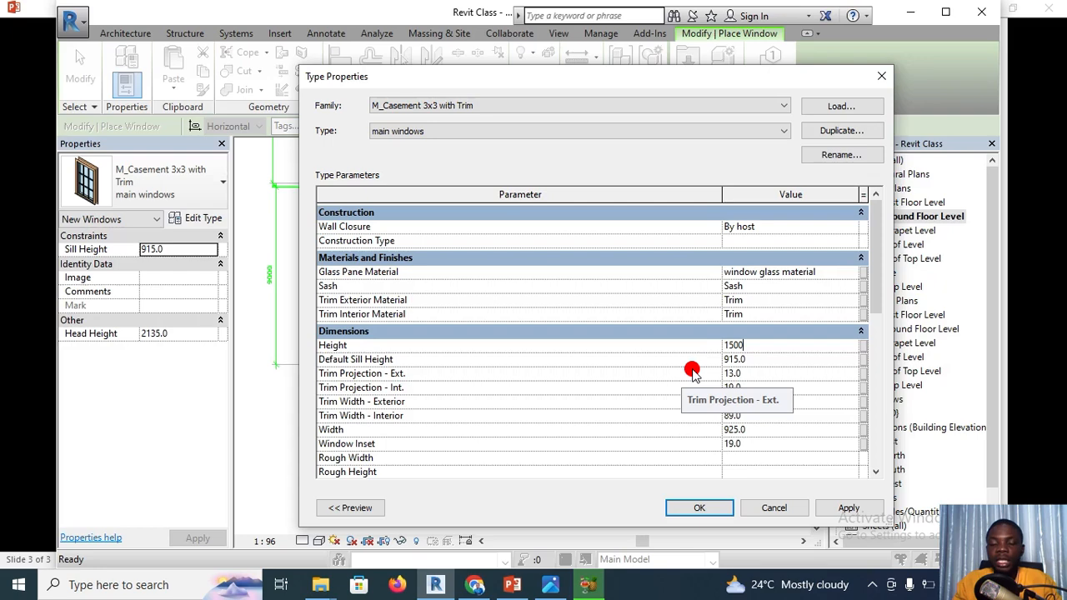
{"action": "left_click", "coordinate": [754, 361]}
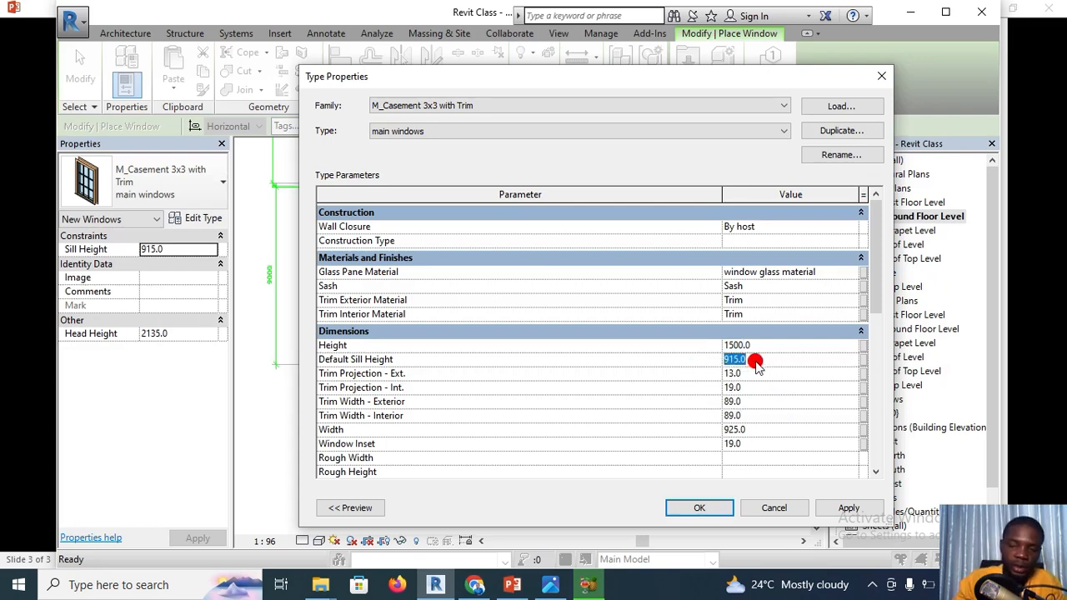
{"action": "type", "text": "900"}
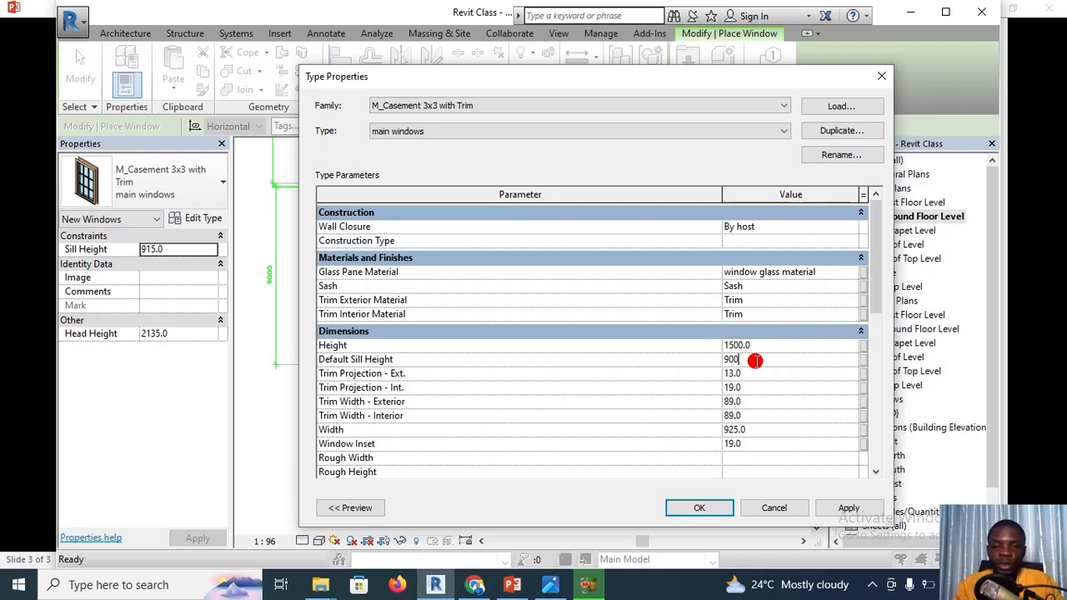
{"action": "left_click", "coordinate": [732, 362]}
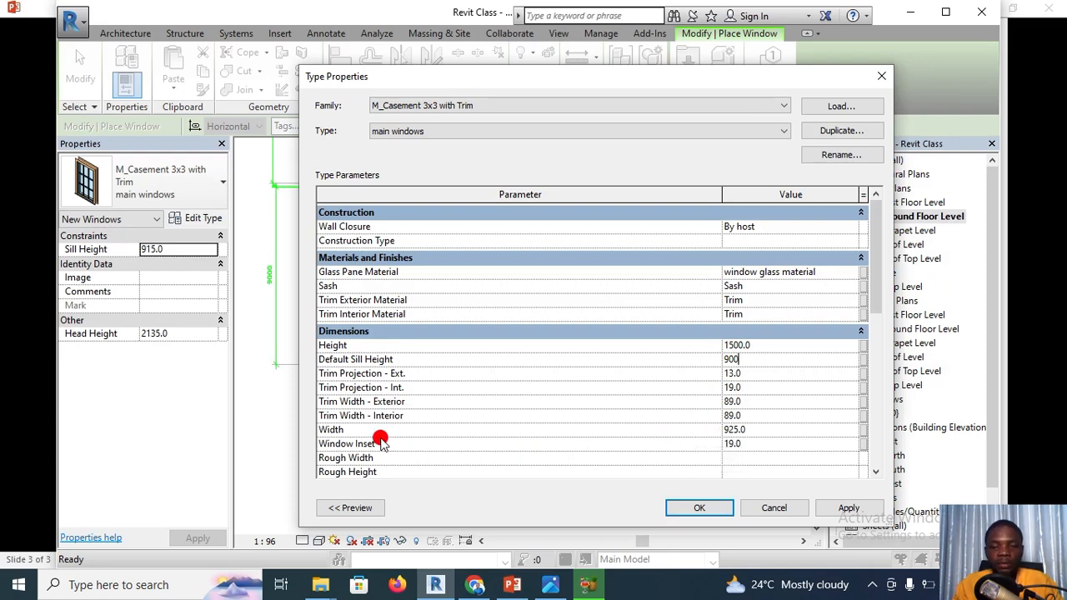
Set the main windows type's width to 1200 and accept the type properties
{"action": "left_click", "coordinate": [765, 432]}
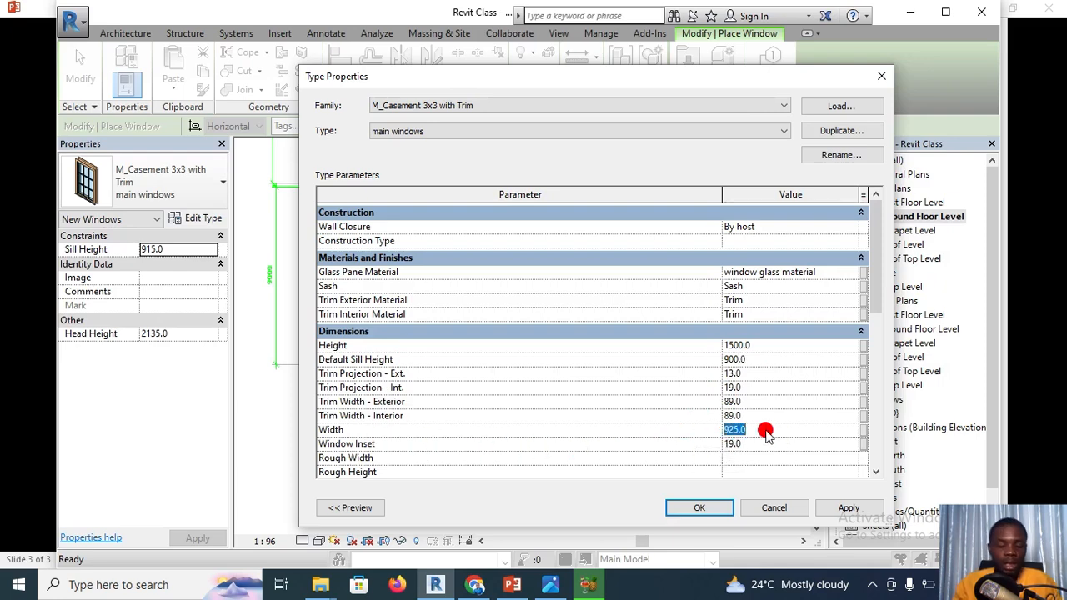
{"action": "type", "text": "1200"}
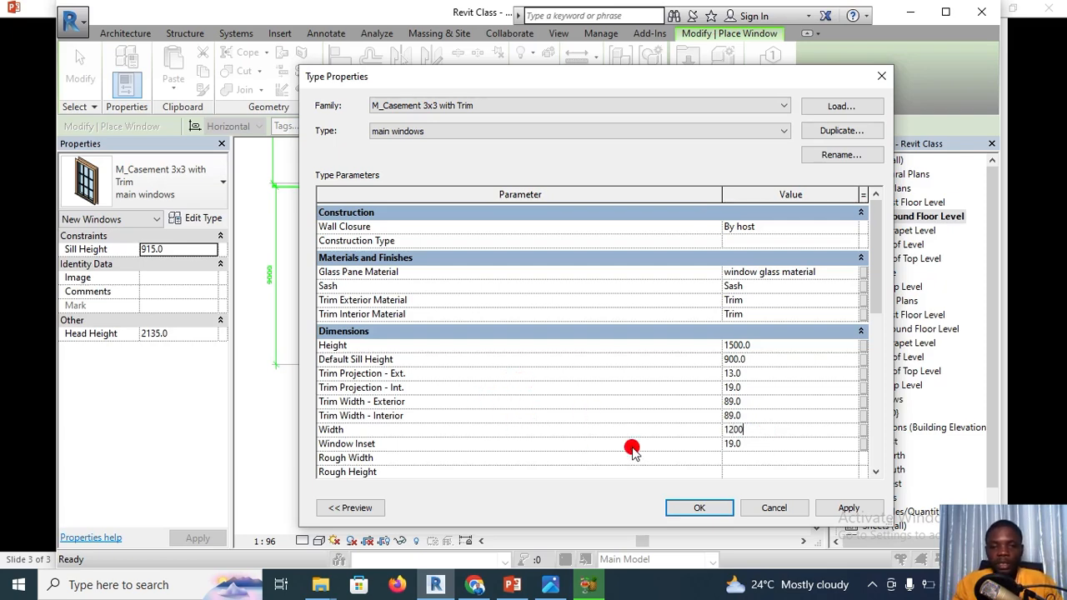
{"action": "left_click", "coordinate": [830, 509]}
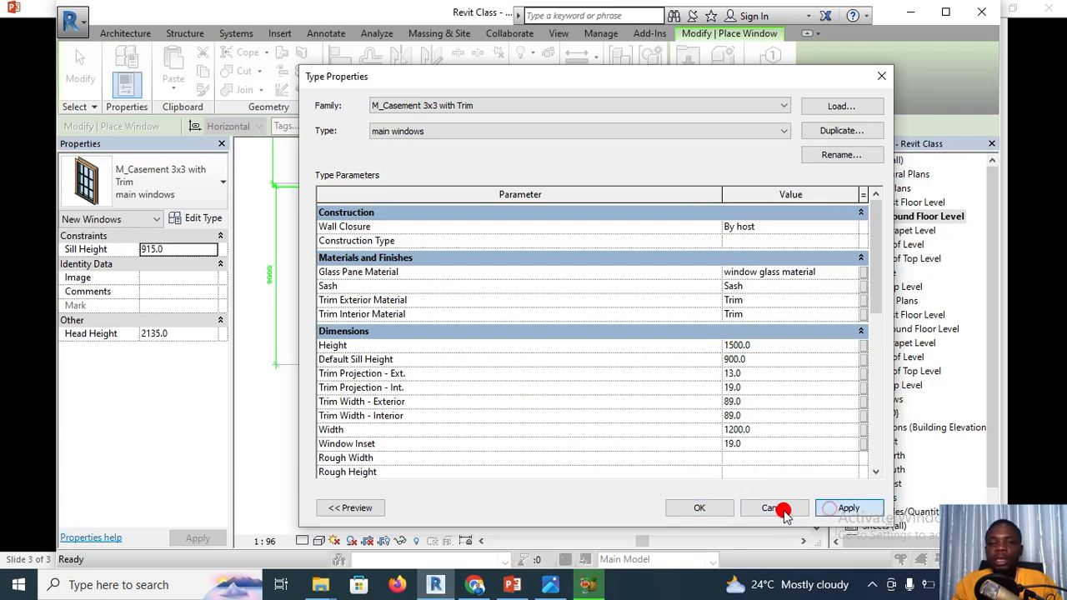
{"action": "left_click", "coordinate": [715, 508]}
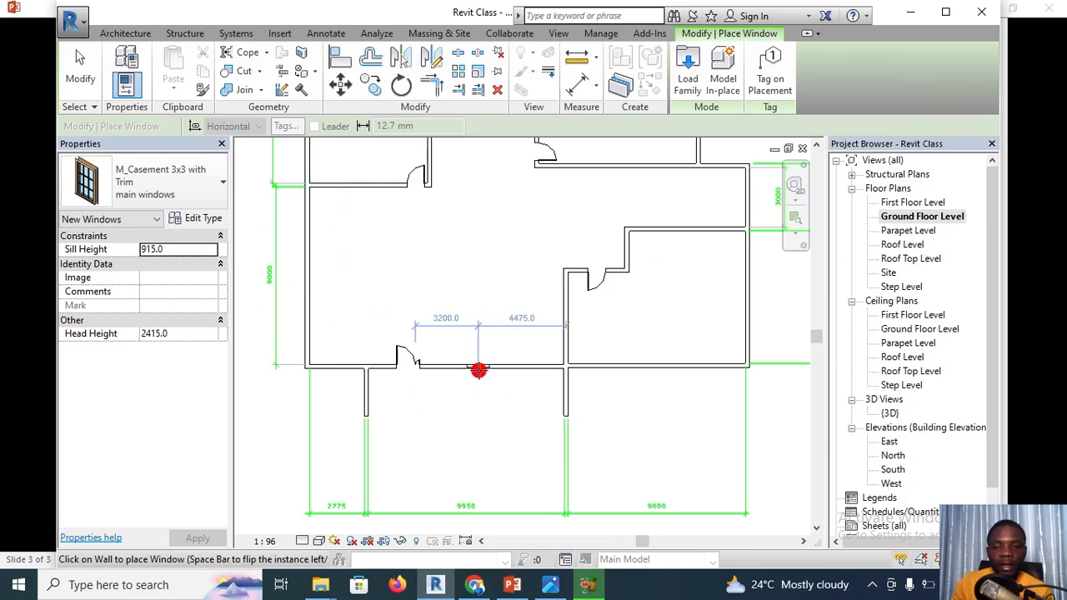
Place two main windows in the large room's lower wall, one 2900 from the entrance door and one midway between it and the partition
{"action": "scroll", "coordinate": [479, 370], "scroll_direction": "up", "scroll_amount": 4}
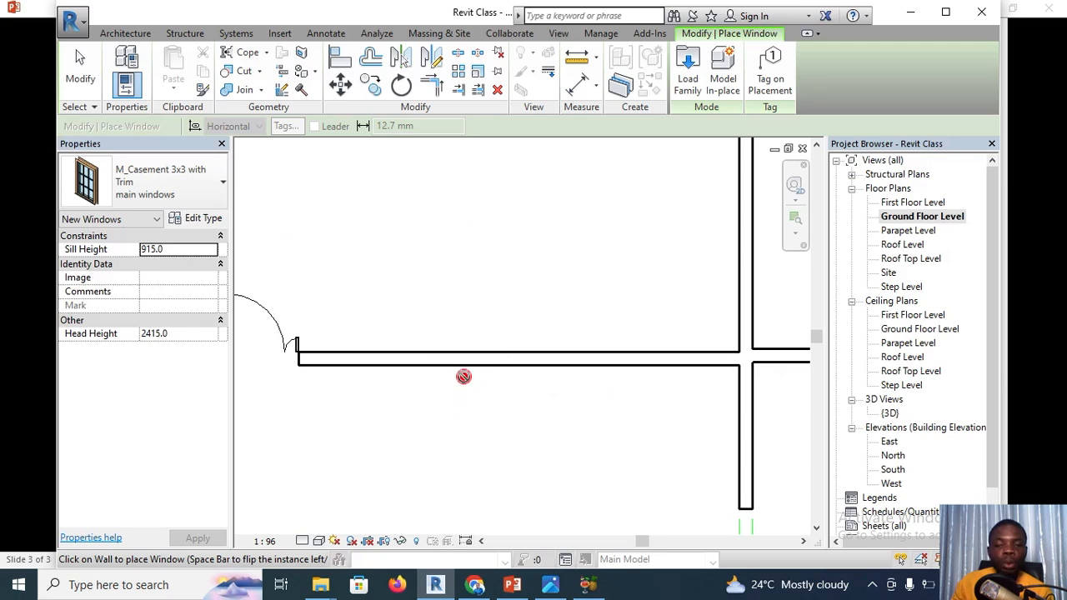
{"action": "scroll", "coordinate": [462, 368], "scroll_direction": "up", "scroll_amount": 5}
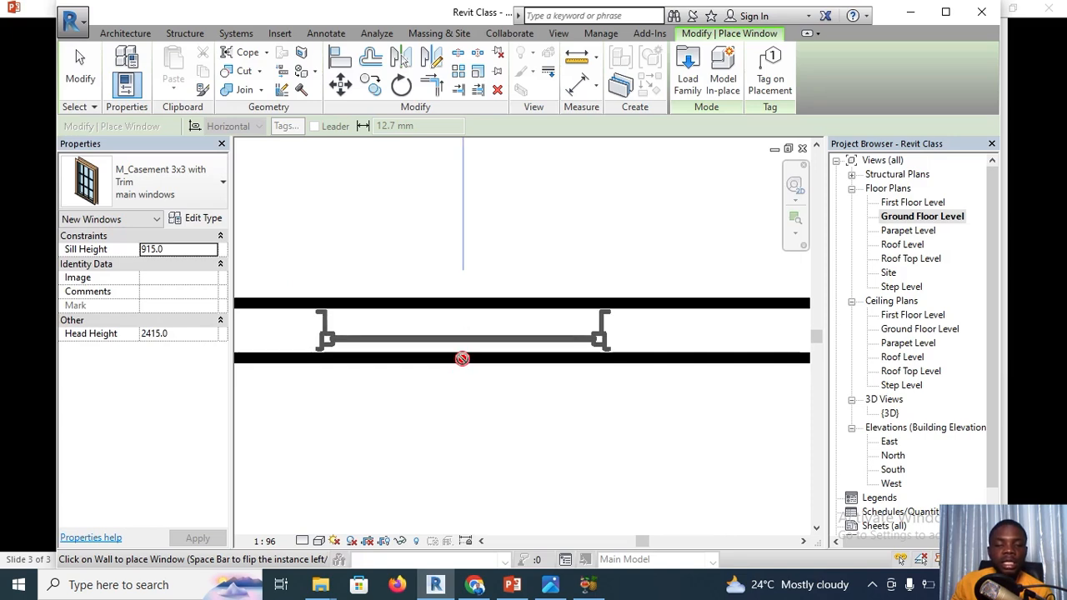
{"action": "scroll", "coordinate": [462, 358], "scroll_direction": "up", "scroll_amount": 1}
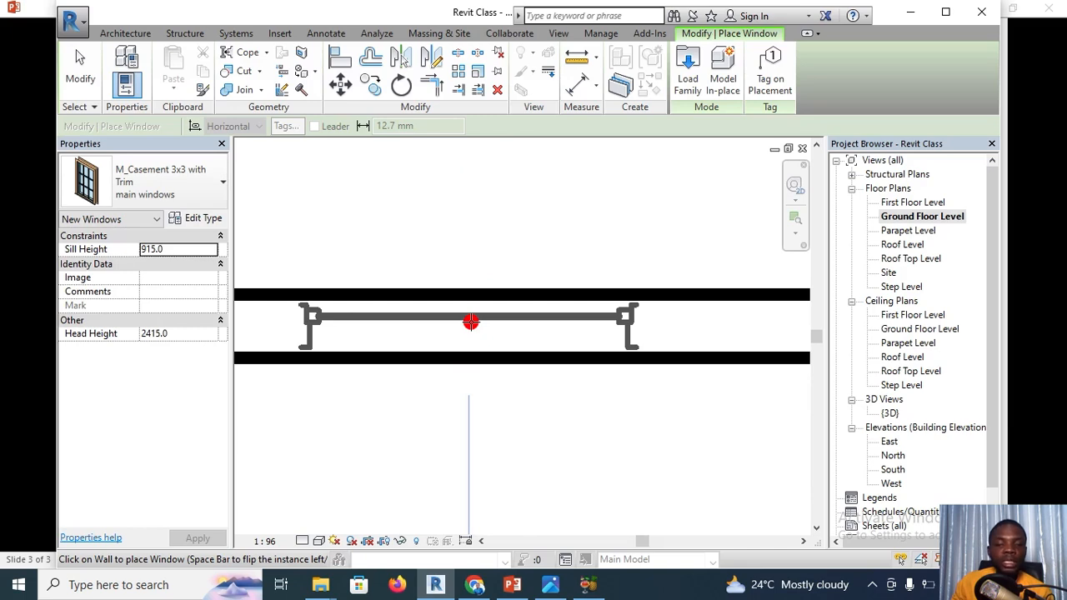
{"action": "scroll", "coordinate": [471, 322], "scroll_direction": "down", "scroll_amount": 4}
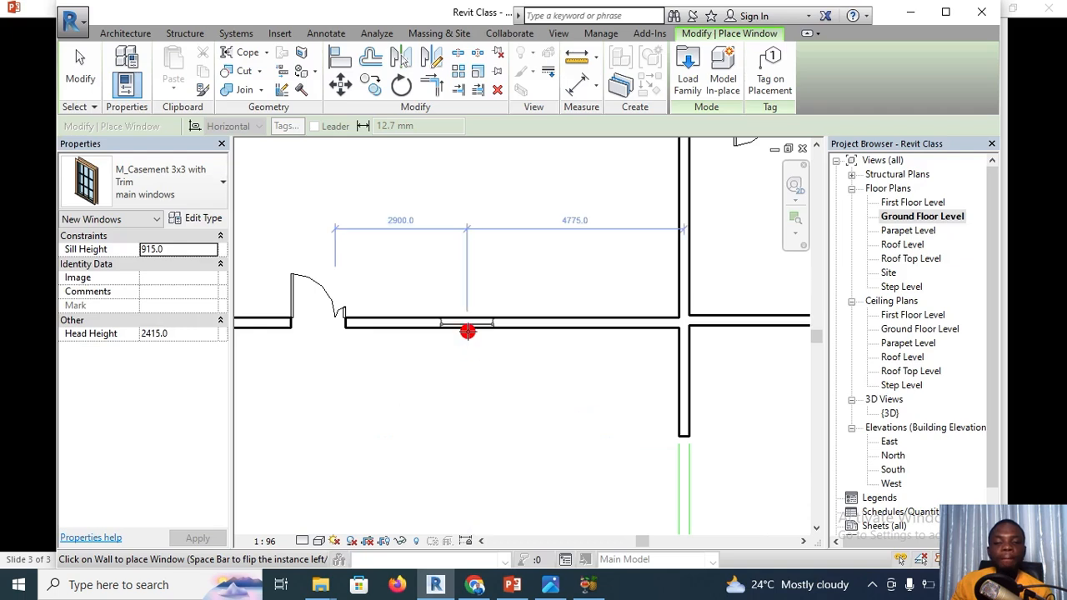
{"action": "left_click", "coordinate": [468, 332]}
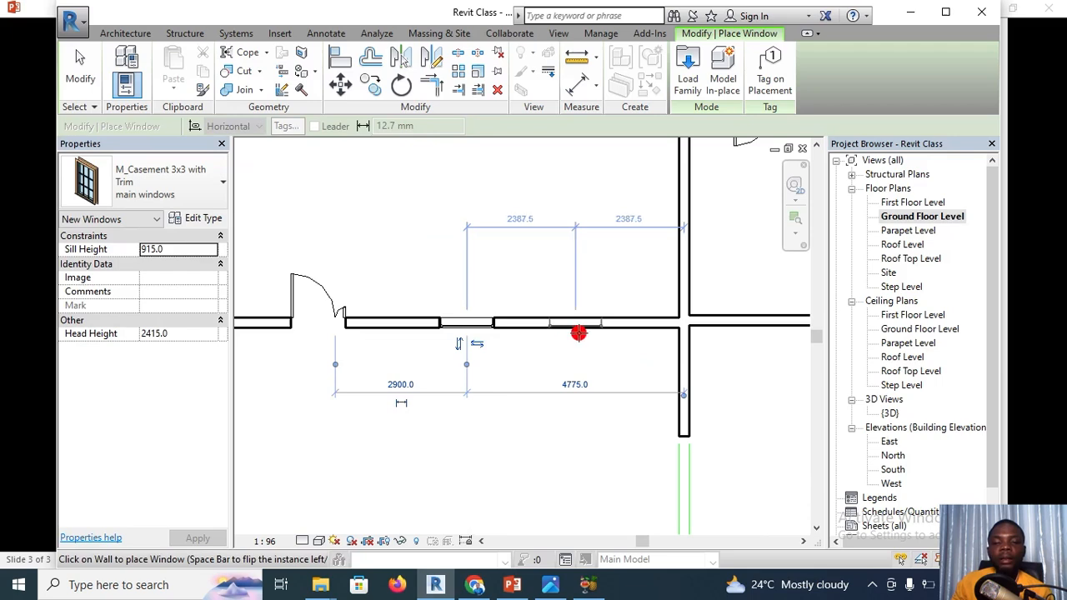
{"action": "left_click", "coordinate": [580, 334]}
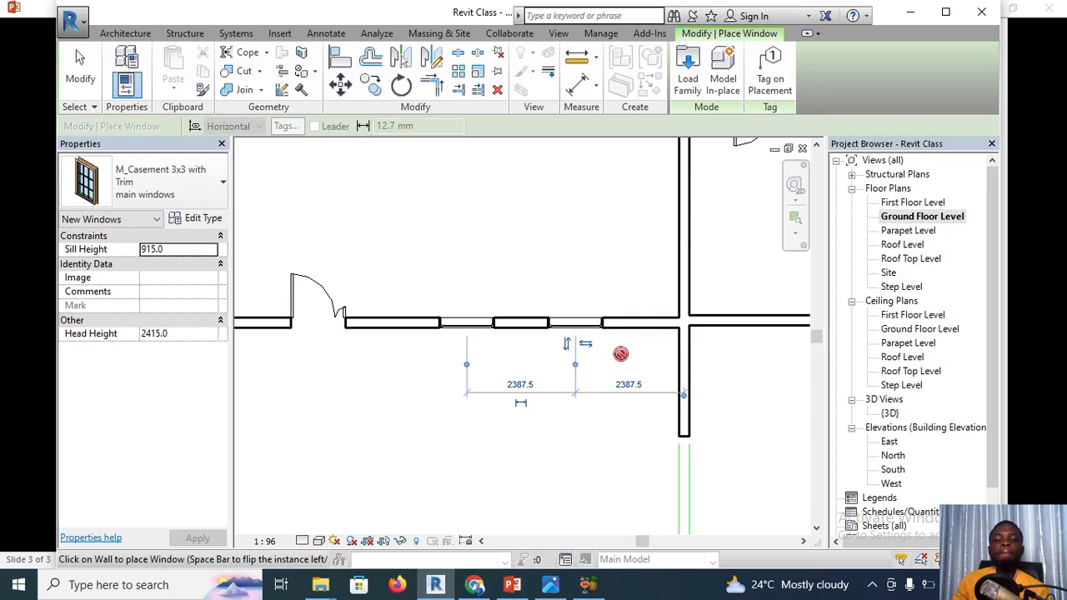
Place windows in the lower-right room, one in the lower wall 4925 from the partition and one centred in the right exterior wall
{"action": "scroll", "coordinate": [686, 288], "scroll_direction": "down", "scroll_amount": 2}
{"action": "middle_click_drag", "start_coordinate": [687, 289], "coordinate": [526, 383]}
{"action": "scroll", "coordinate": [491, 331], "scroll_direction": "down", "scroll_amount": 1}
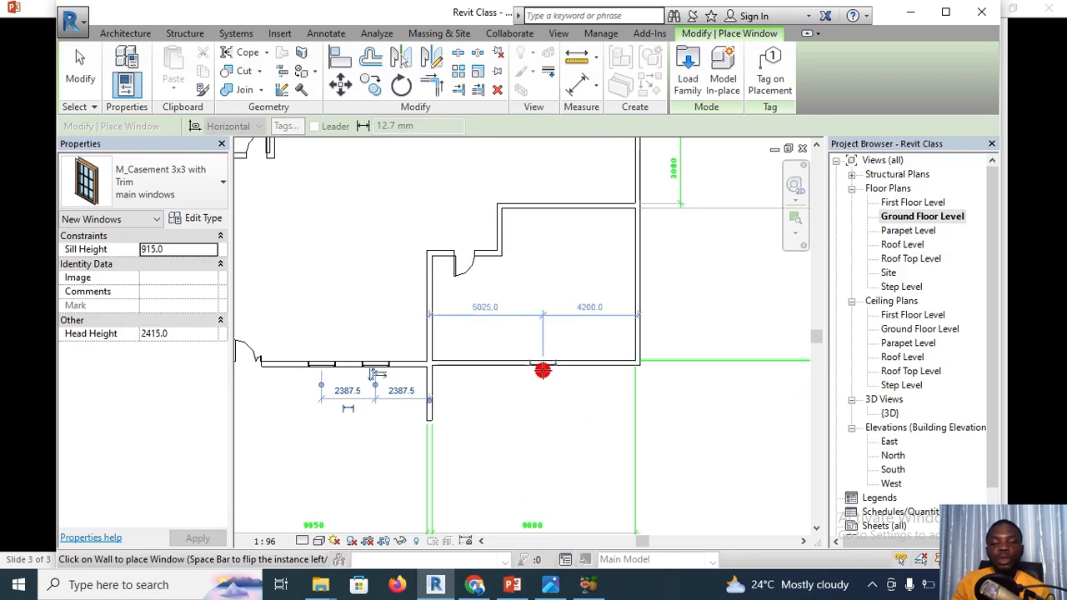
{"action": "scroll", "coordinate": [542, 370], "scroll_direction": "up", "scroll_amount": 2}
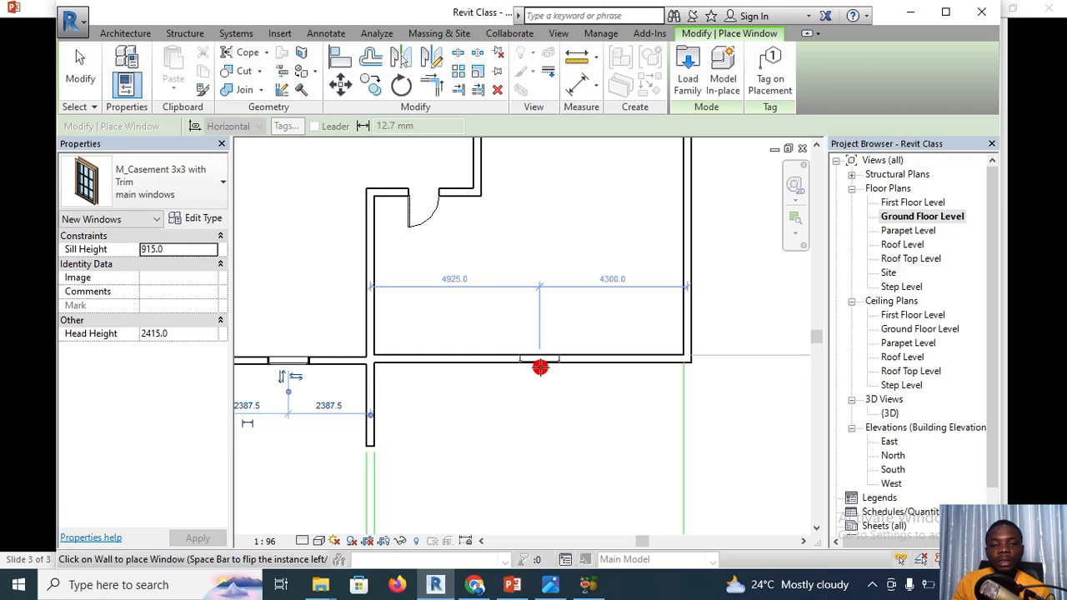
{"action": "scroll", "coordinate": [539, 367], "scroll_direction": "up", "scroll_amount": 1}
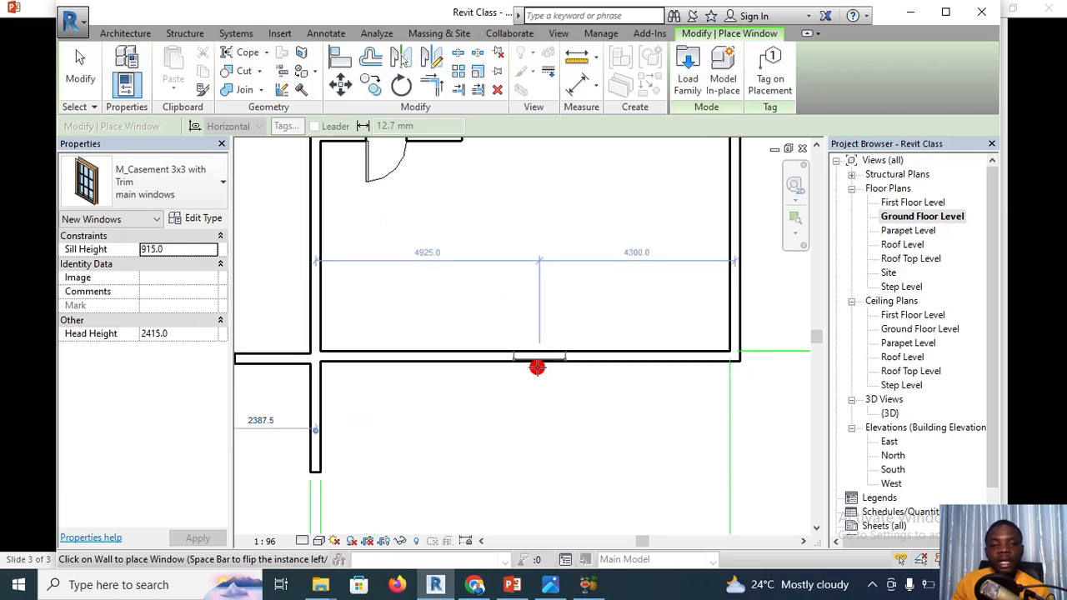
{"action": "scroll", "coordinate": [537, 367], "scroll_direction": "down", "scroll_amount": 2}
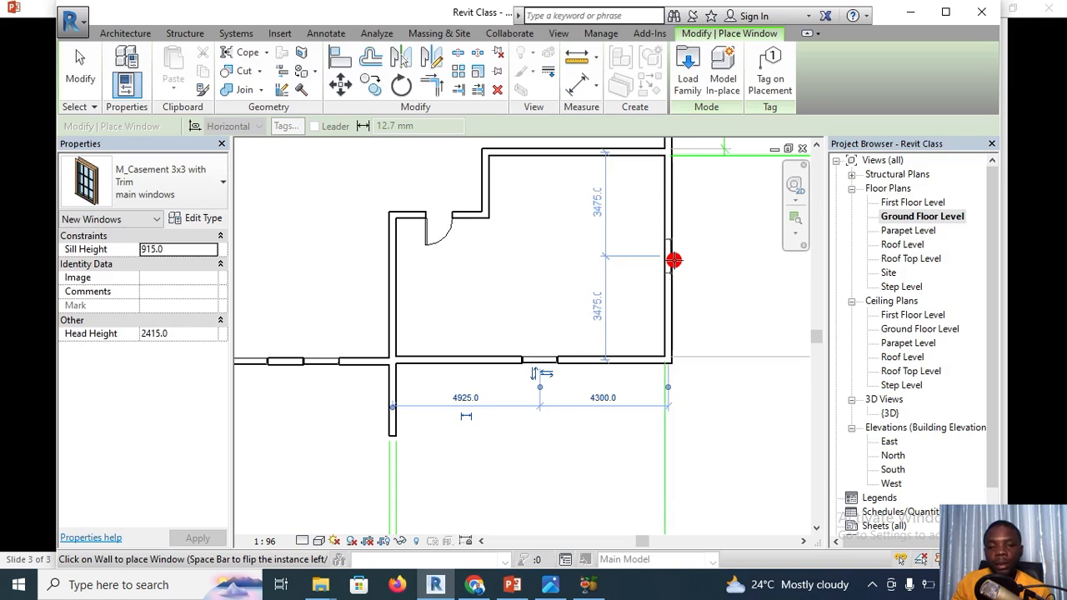
{"action": "left_click", "coordinate": [673, 260]}
{"action": "scroll", "coordinate": [678, 283], "scroll_direction": "down", "scroll_amount": 4}
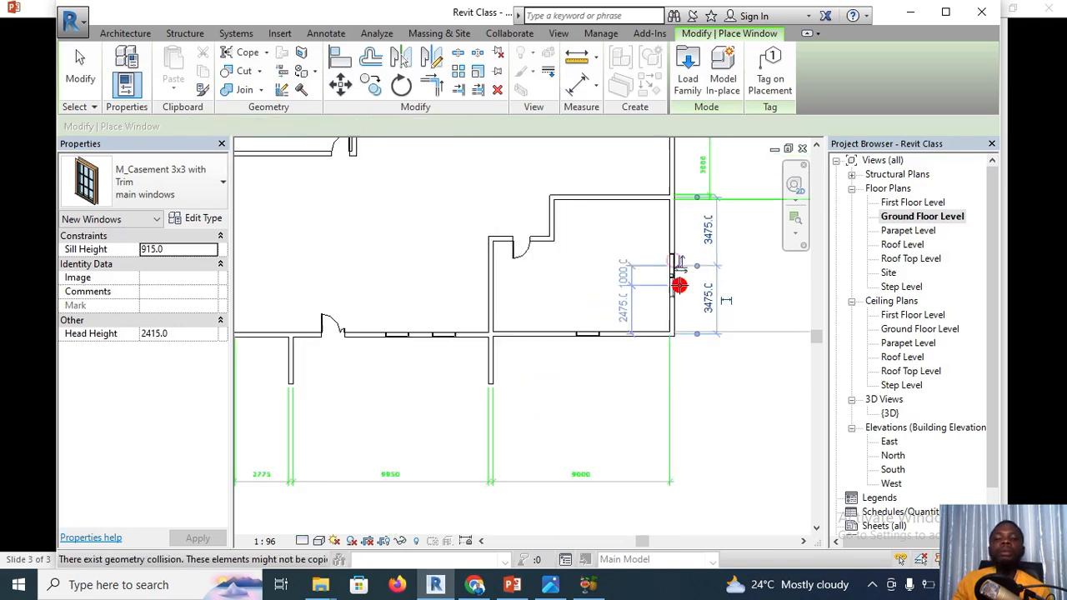
Place a main window at the midpoint of the large room's left exterior wall
{"action": "middle_click_drag", "start_coordinate": [636, 281], "coordinate": [636, 364]}
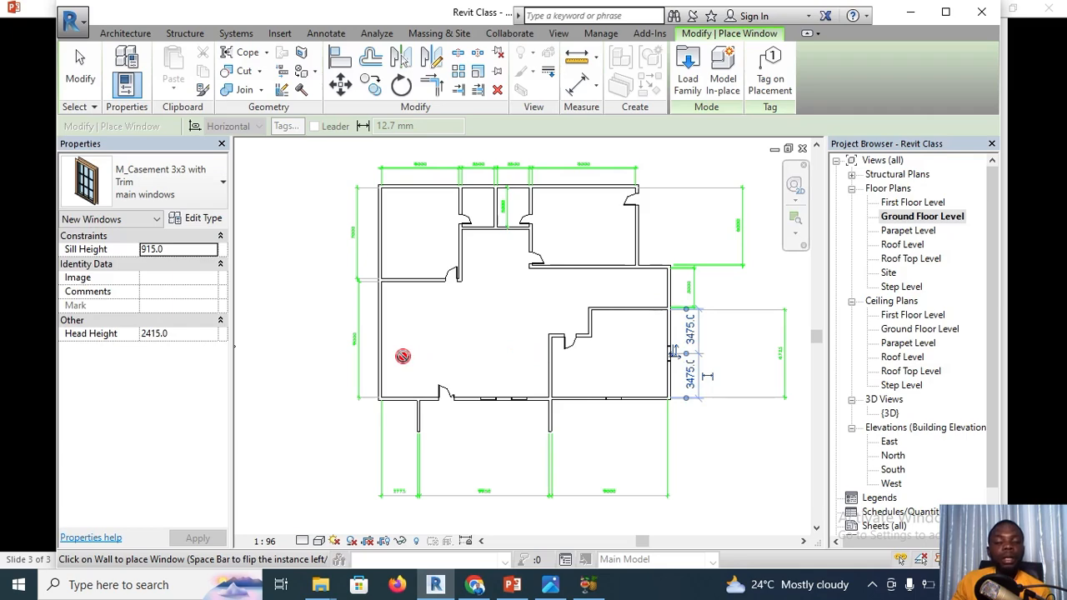
{"action": "scroll", "coordinate": [405, 358], "scroll_direction": "up", "scroll_amount": 3}
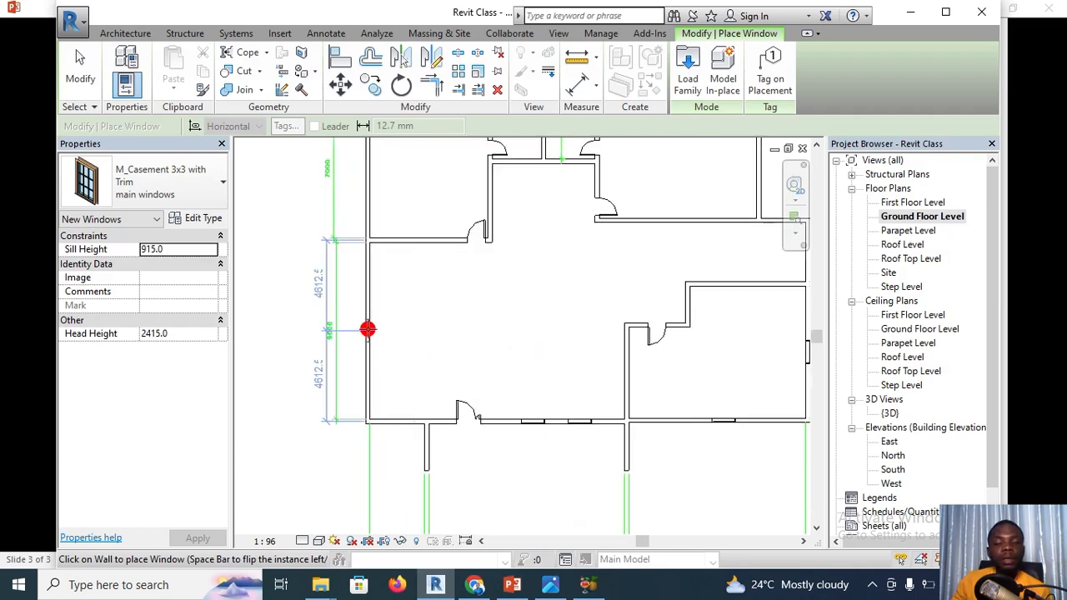
{"action": "scroll", "coordinate": [368, 330], "scroll_direction": "up", "scroll_amount": 3}
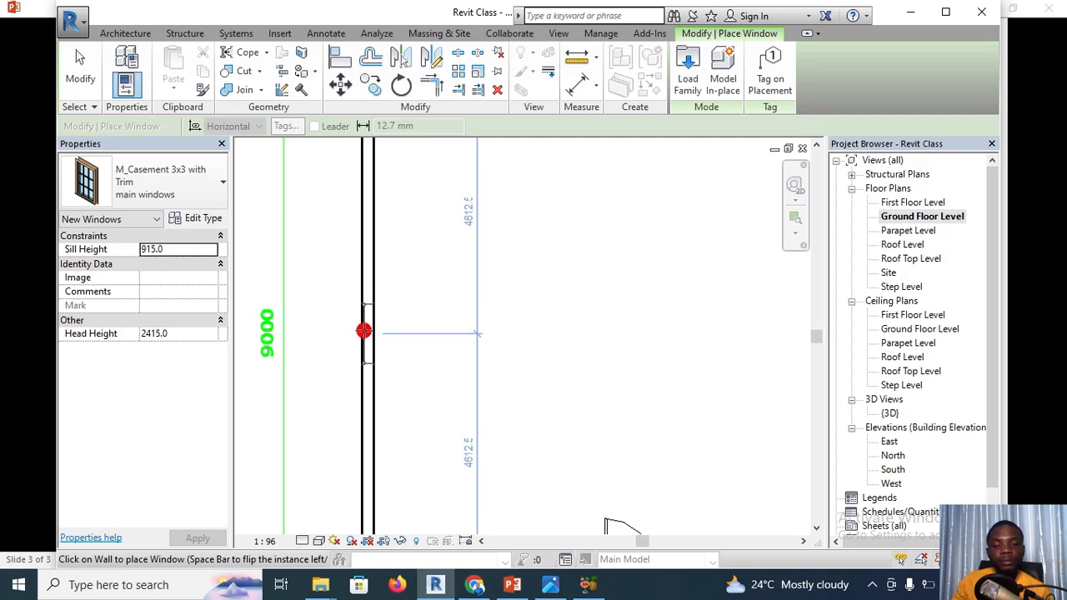
{"action": "left_click", "coordinate": [364, 331]}
{"action": "scroll", "coordinate": [409, 326], "scroll_direction": "down", "scroll_amount": 5}
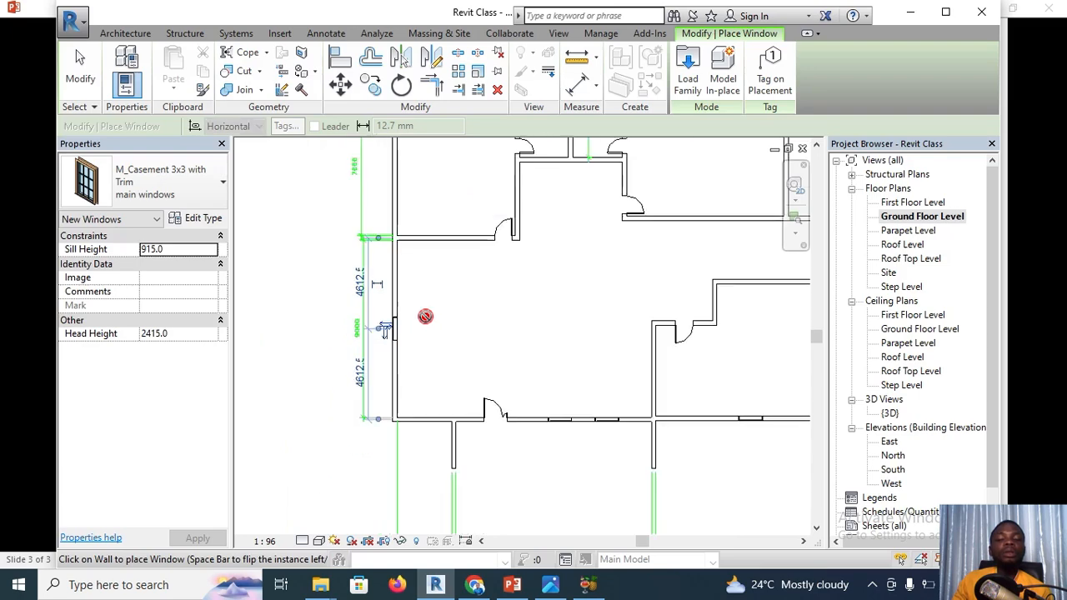
Place a main window at the midpoint of each exterior wall of the upper-left room
{"action": "middle_click_drag", "start_coordinate": [446, 319], "coordinate": [451, 388]}
{"action": "scroll", "coordinate": [414, 289], "scroll_direction": "up", "scroll_amount": 3}
{"action": "middle_click_drag", "start_coordinate": [407, 316], "coordinate": [394, 358]}
{"action": "scroll", "coordinate": [400, 325], "scroll_direction": "up", "scroll_amount": 2}
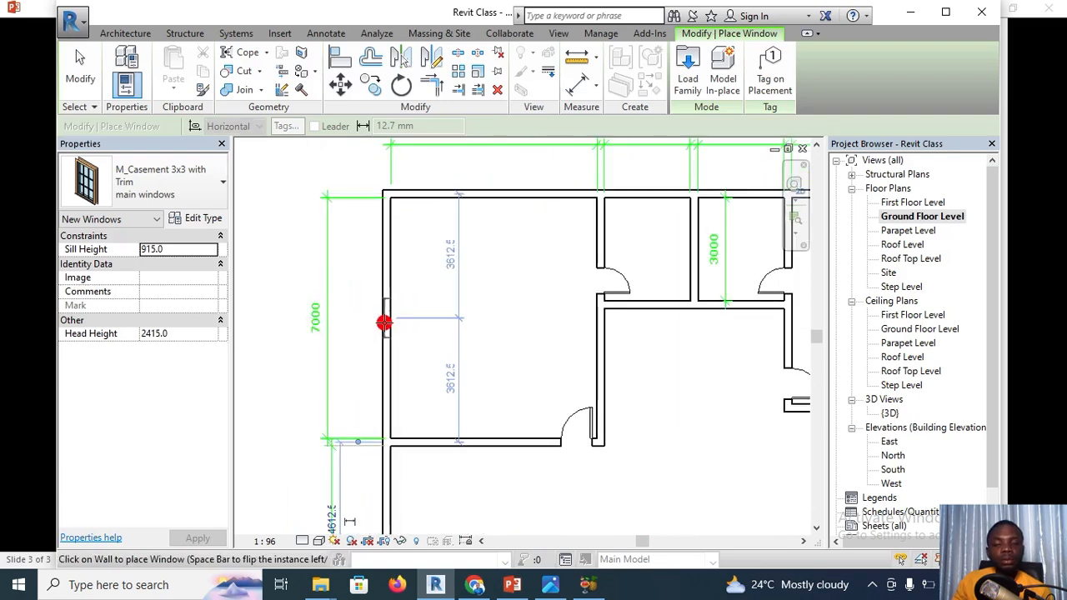
{"action": "left_click", "coordinate": [384, 322]}
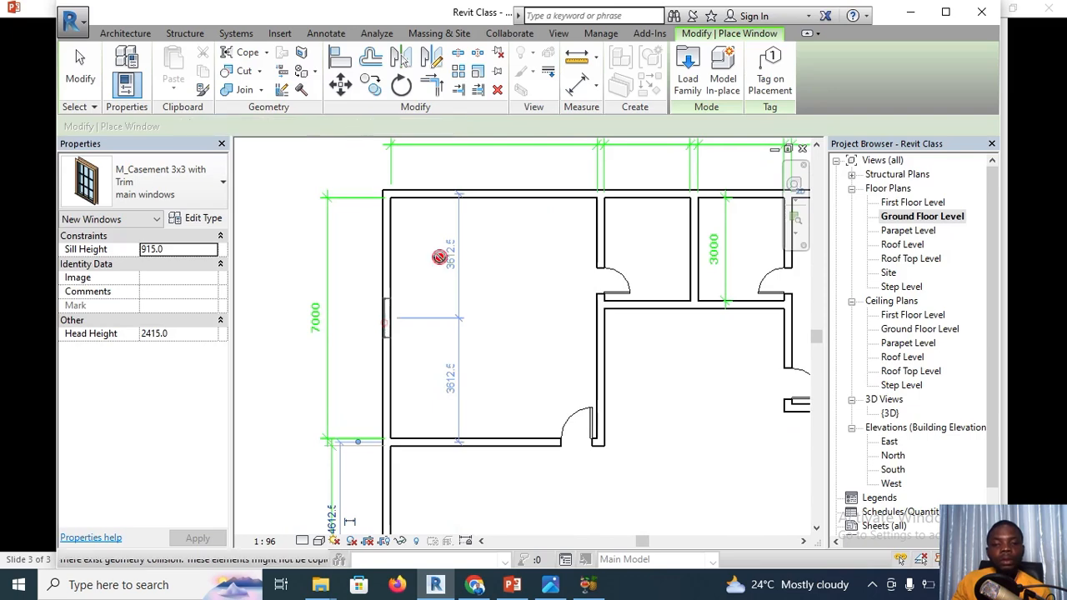
{"action": "middle_click_drag", "start_coordinate": [488, 190], "coordinate": [472, 245]}
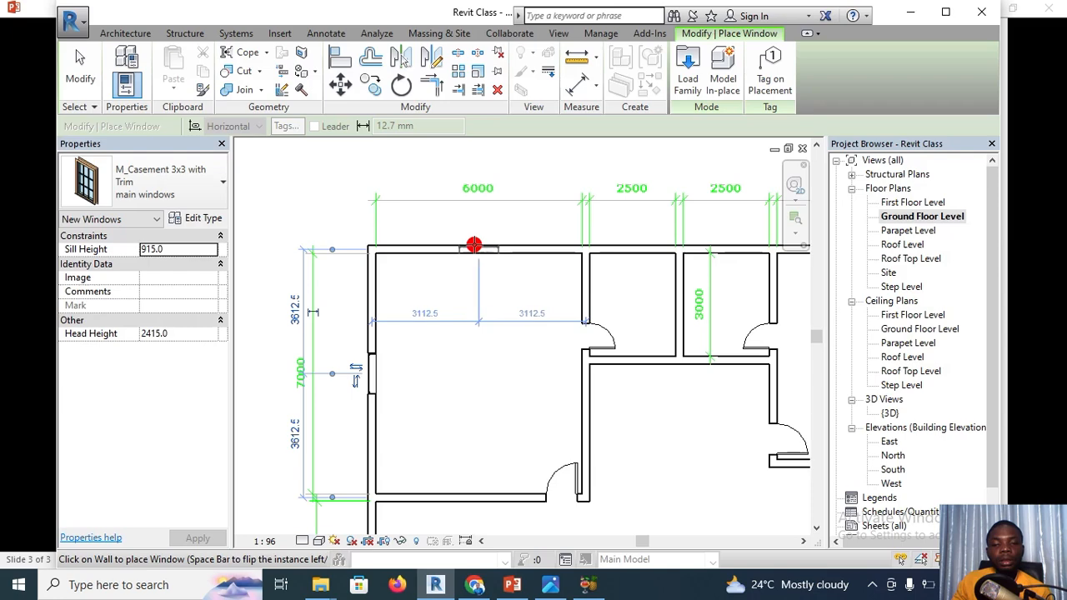
{"action": "left_click", "coordinate": [475, 245]}
{"action": "scroll", "coordinate": [476, 245], "scroll_direction": "down", "scroll_amount": 1}
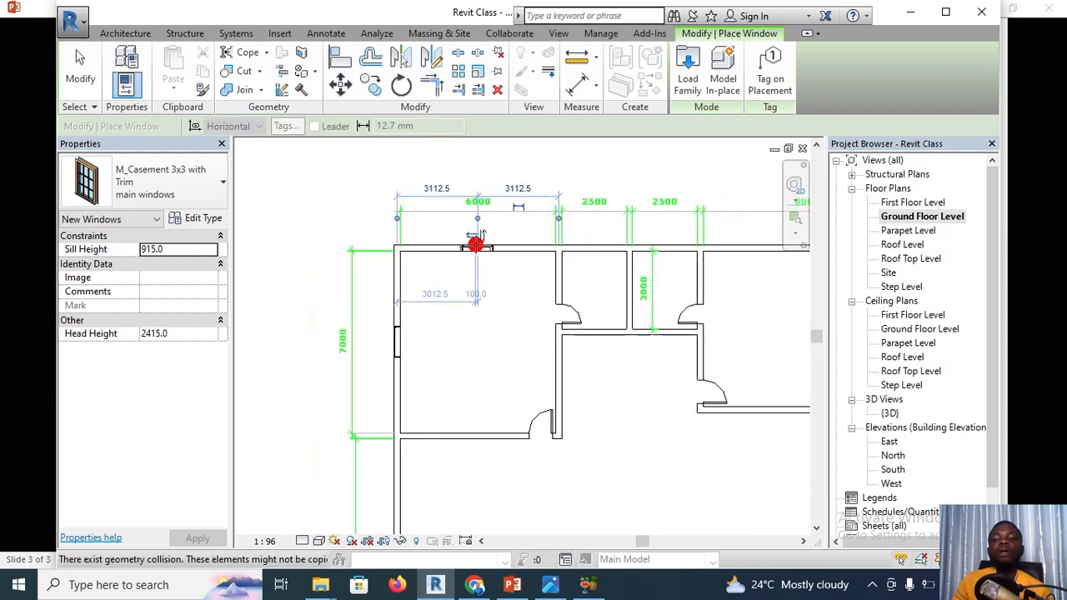
Place windows in the upper-right room, one centred in the upper wall and one in the right wall 2400 from the lower wall
{"action": "middle_click_drag", "start_coordinate": [470, 284], "coordinate": [266, 313]}
{"action": "middle_click_drag", "start_coordinate": [600, 295], "coordinate": [548, 274]}
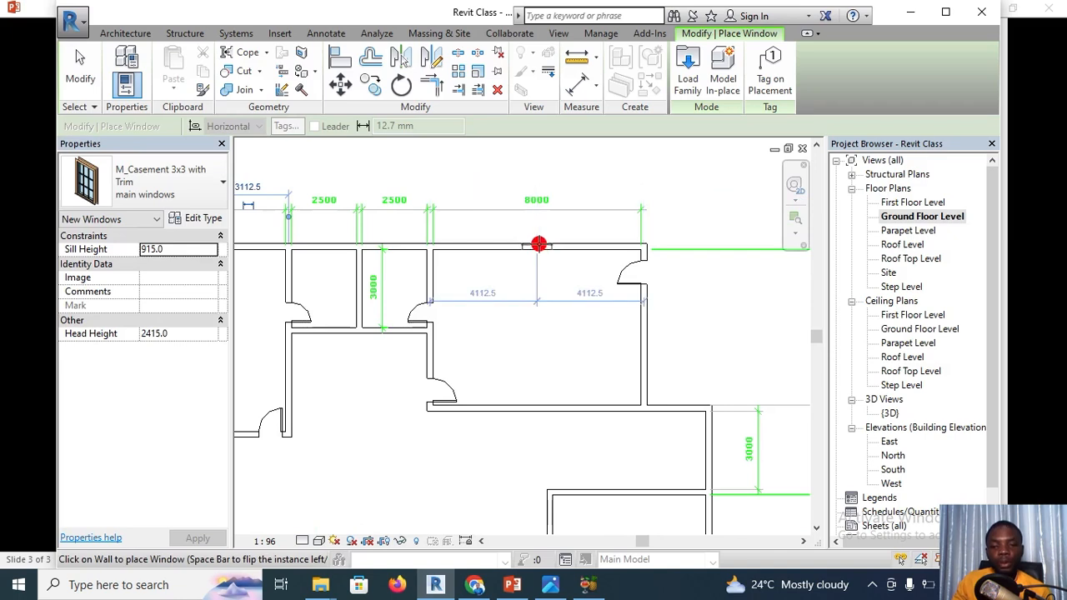
{"action": "left_click", "coordinate": [538, 244]}
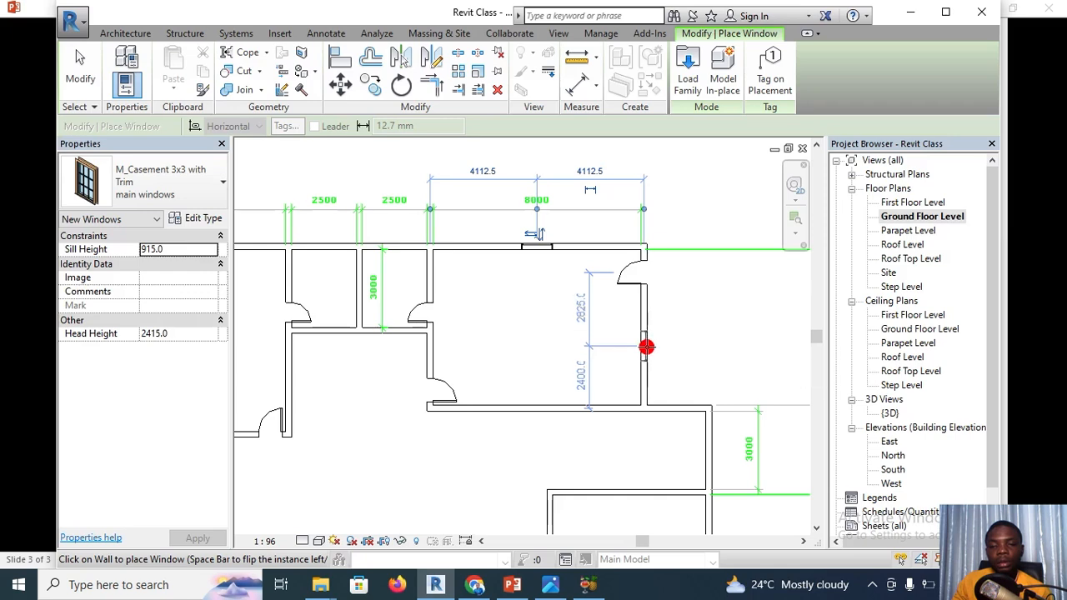
{"action": "scroll", "coordinate": [679, 344], "scroll_direction": "down", "scroll_amount": 2}
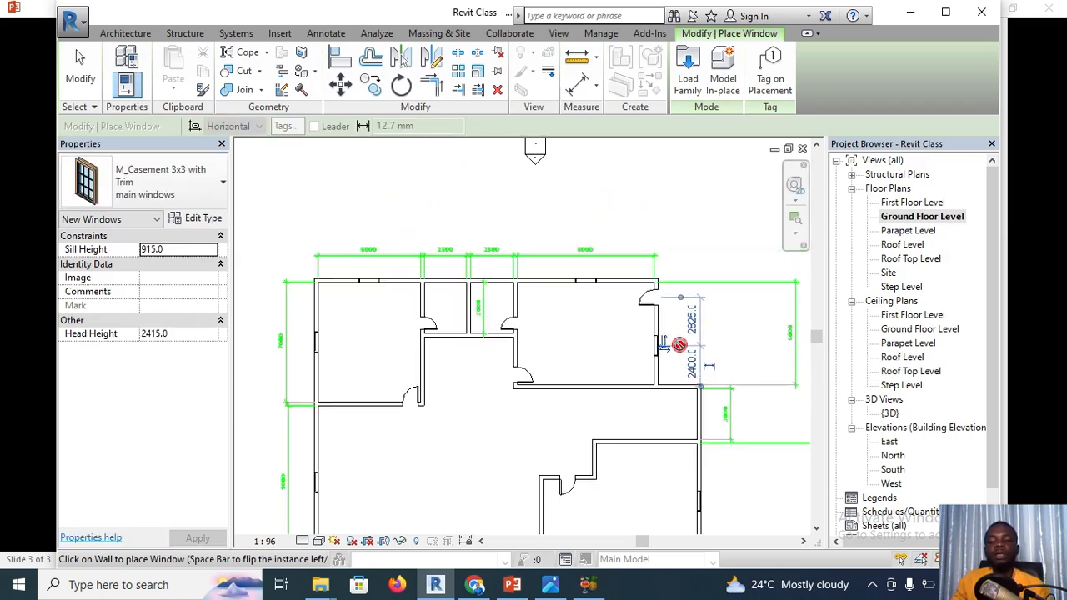
Duplicate the main windows type as "staircase window" and set its height to 4000
{"action": "scroll", "coordinate": [708, 421], "scroll_direction": "up", "scroll_amount": 2}
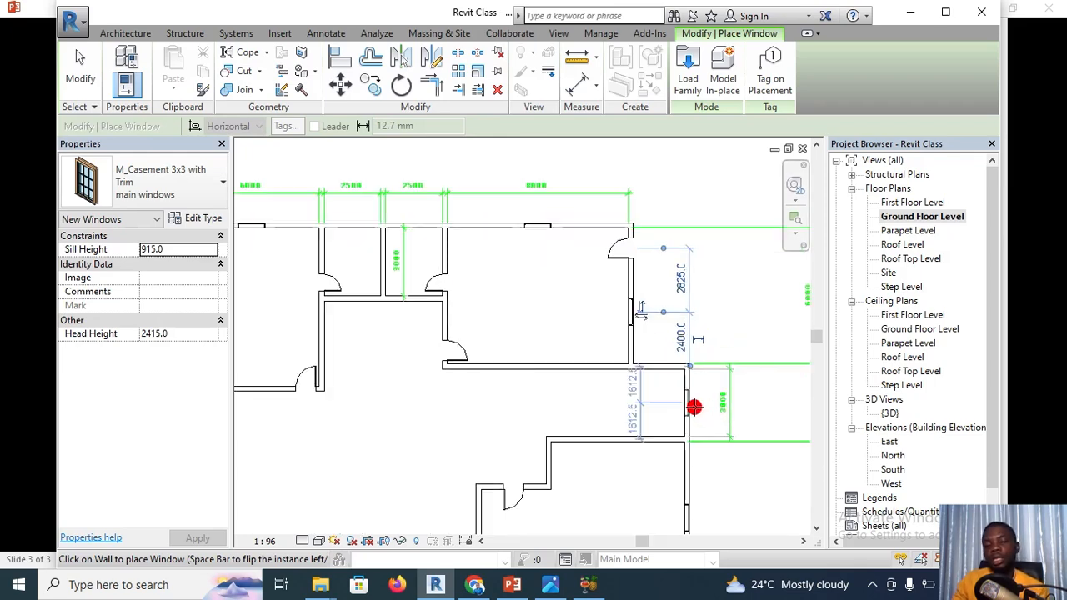
{"action": "scroll", "coordinate": [694, 406], "scroll_direction": "down", "scroll_amount": 2}
{"action": "scroll", "coordinate": [691, 381], "scroll_direction": "up", "scroll_amount": 1}
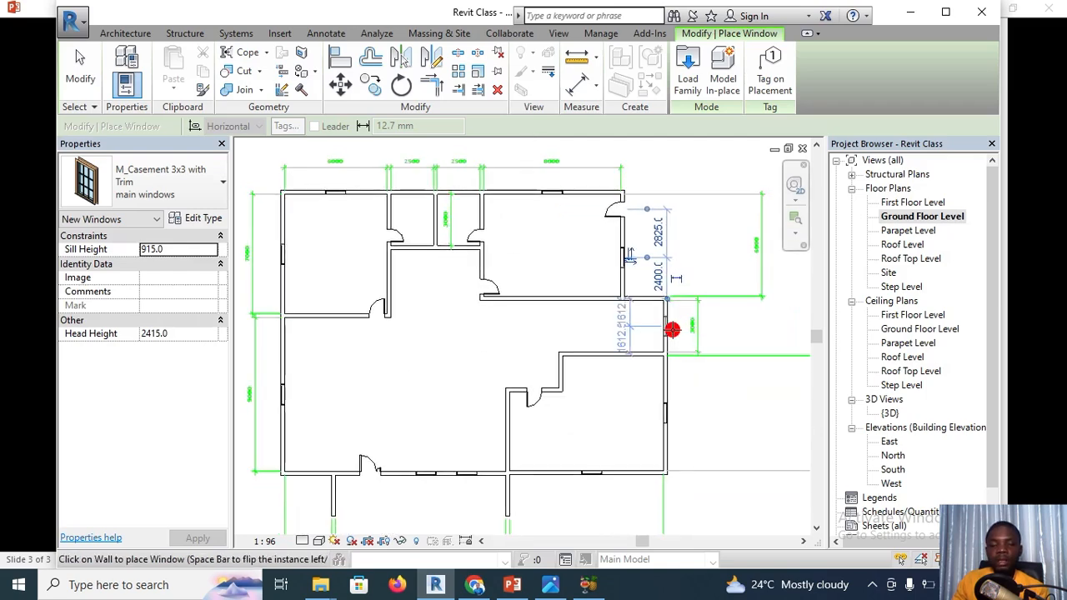
{"action": "scroll", "coordinate": [674, 333], "scroll_direction": "down", "scroll_amount": 2}
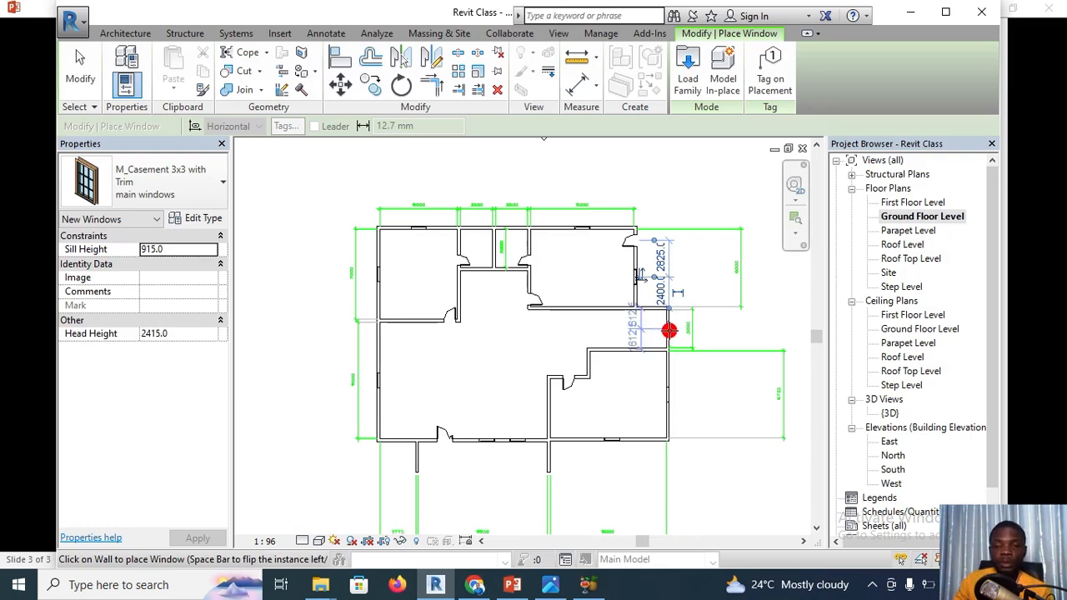
{"action": "scroll", "coordinate": [669, 331], "scroll_direction": "up", "scroll_amount": 1}
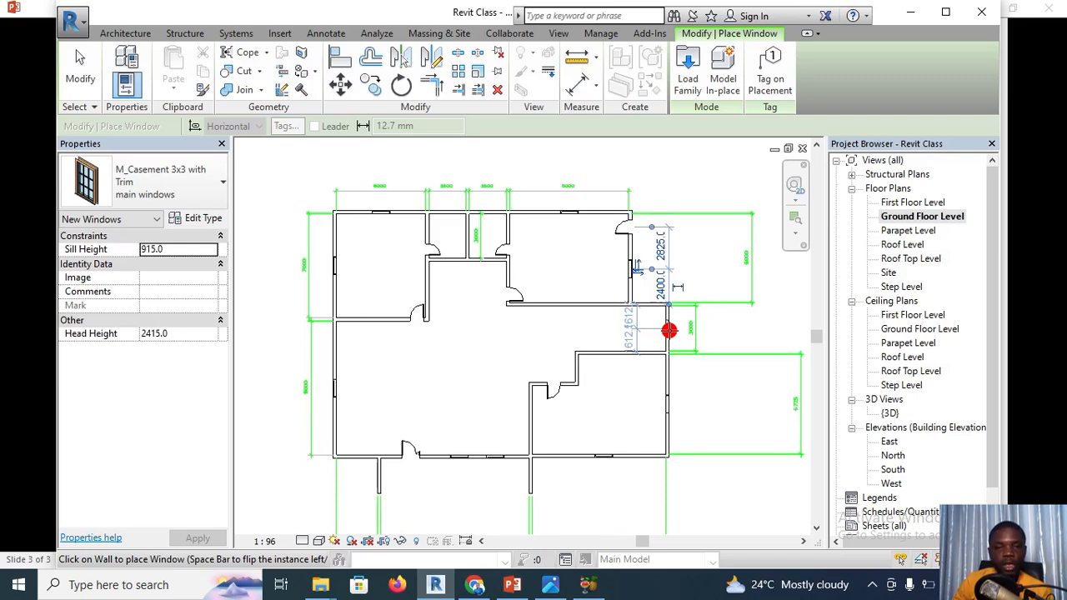
{"action": "left_click", "coordinate": [207, 217]}
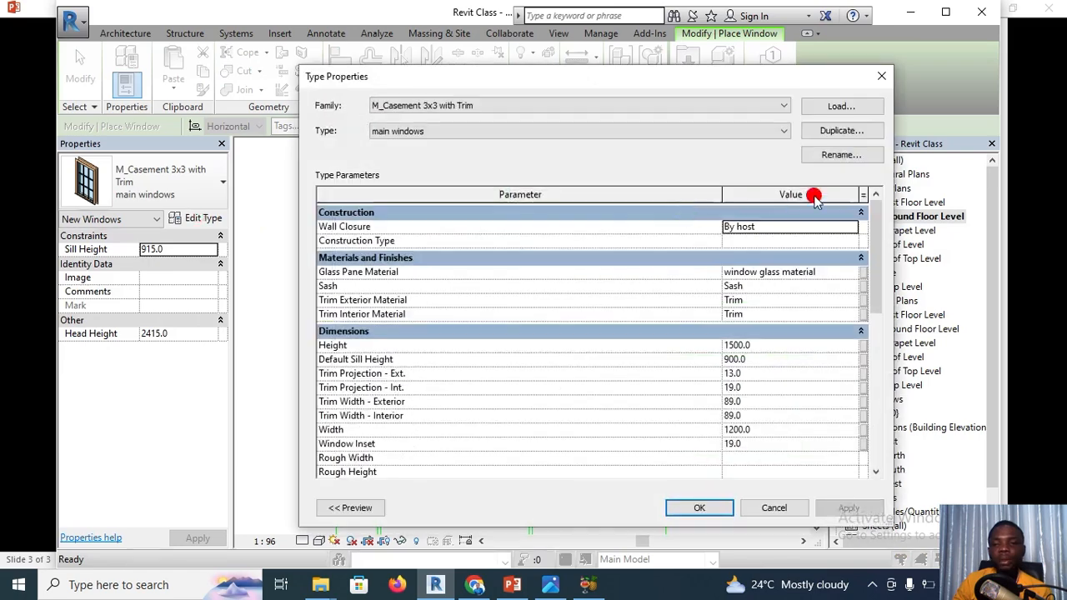
{"action": "left_click", "coordinate": [841, 131]}
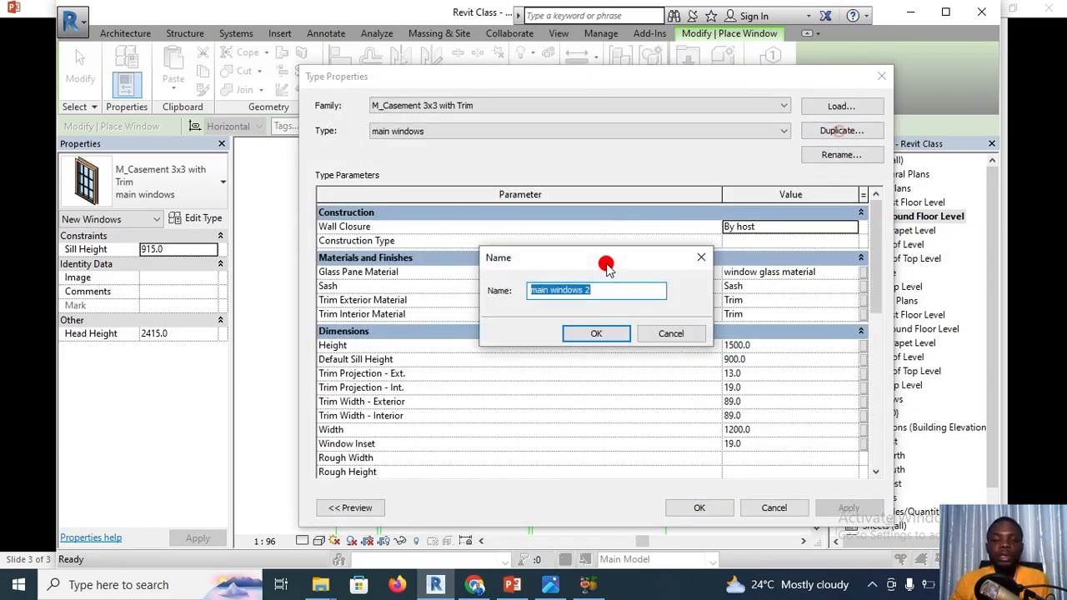
{"action": "type", "text": "staircase"}
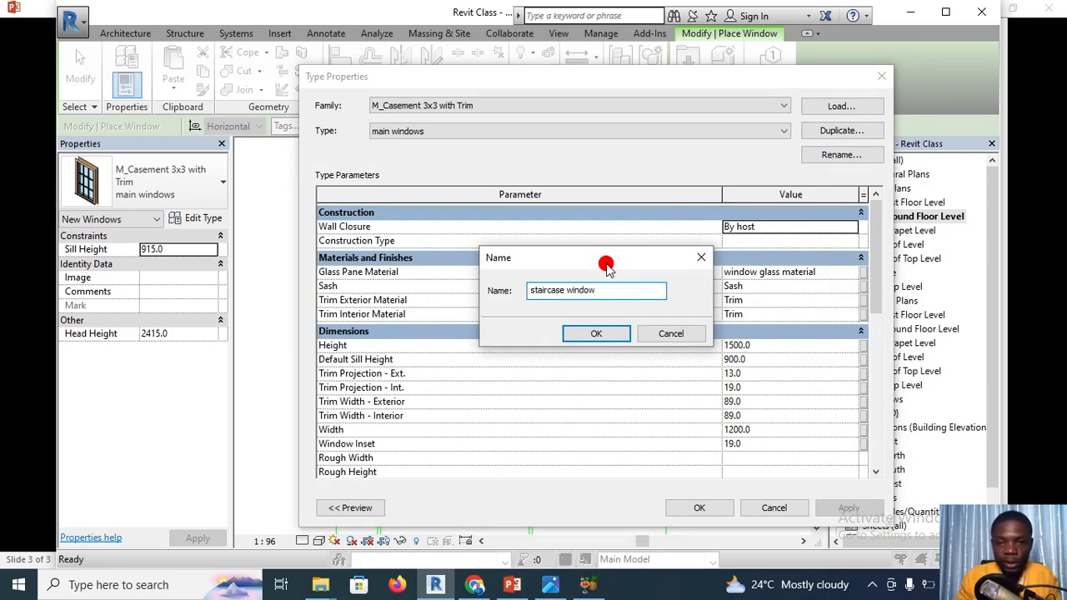
{"action": "left_click", "coordinate": [596, 333]}
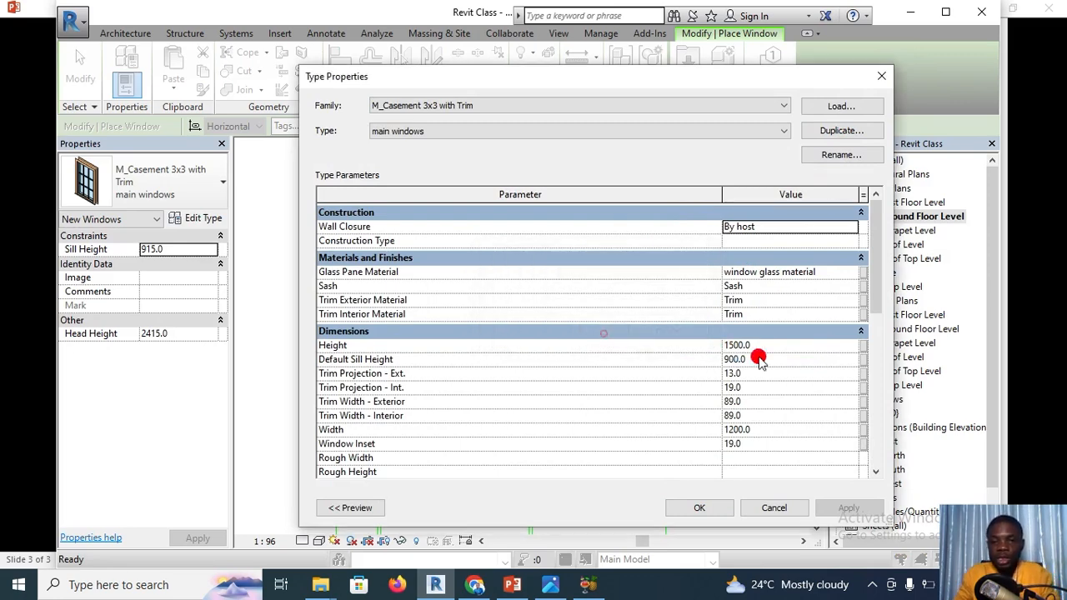
{"action": "left_click", "coordinate": [753, 347]}
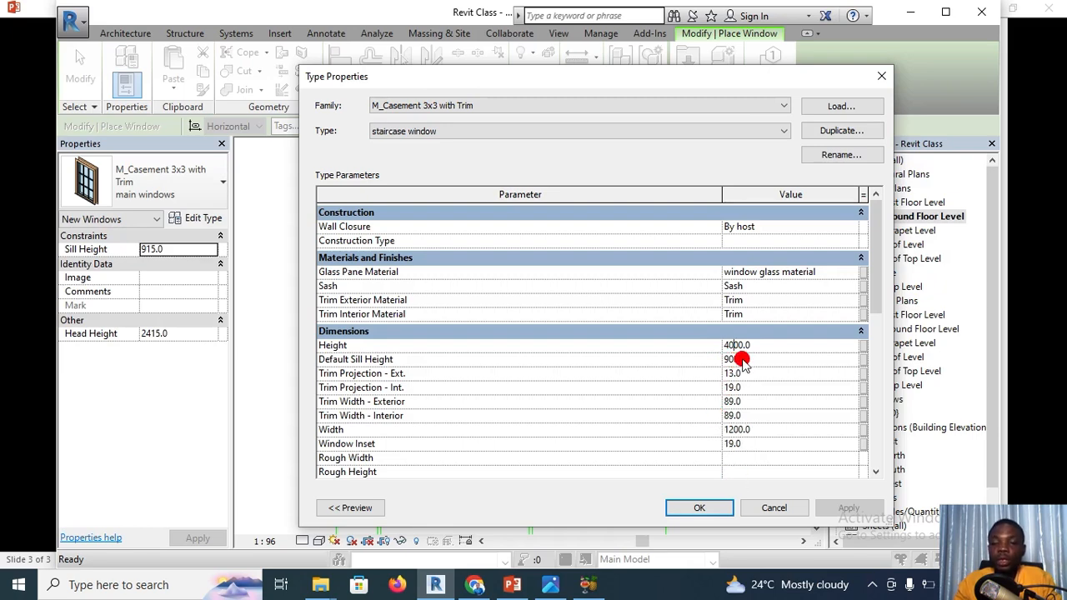
{"action": "left_click", "coordinate": [716, 506]}
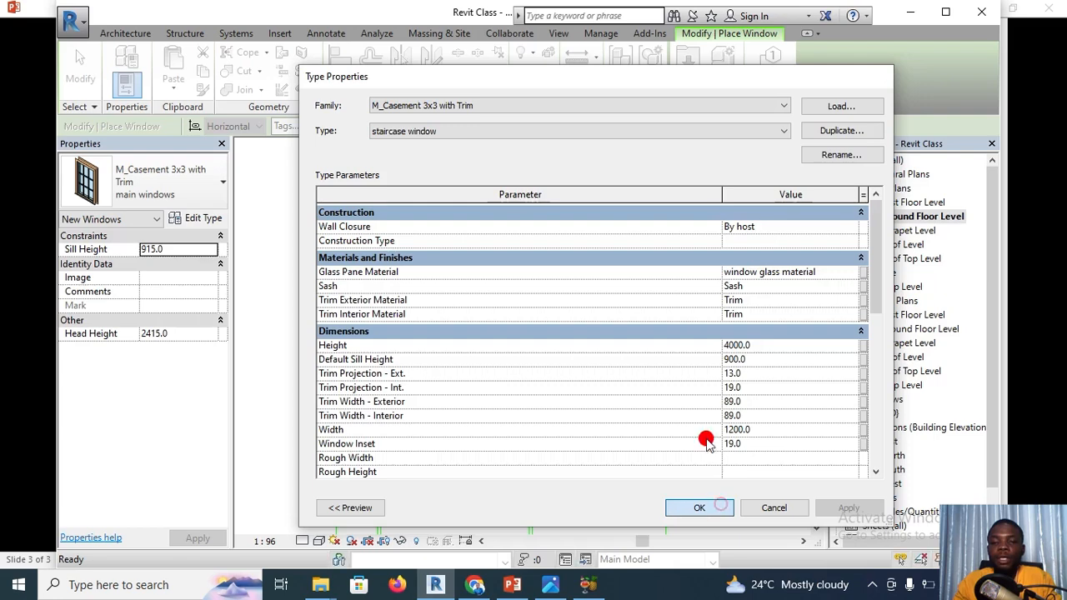
Place a staircase window at the midpoint of the short right exterior wall between the upper-right and lower-right rooms
{"action": "scroll", "coordinate": [670, 327], "scroll_direction": "up", "scroll_amount": 2}
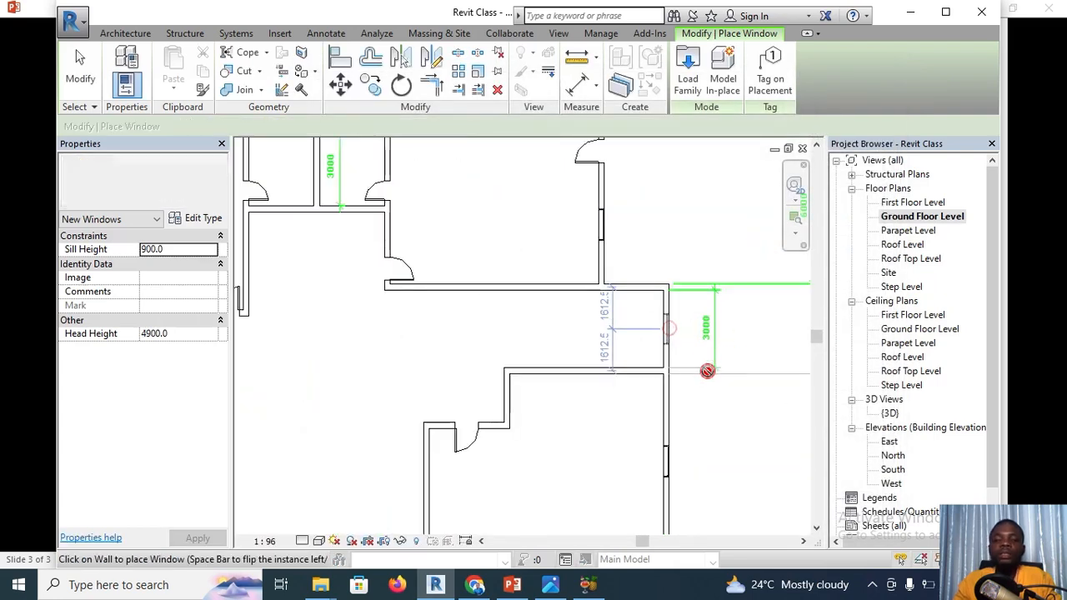
{"action": "scroll", "coordinate": [706, 375], "scroll_direction": "down", "scroll_amount": 2}
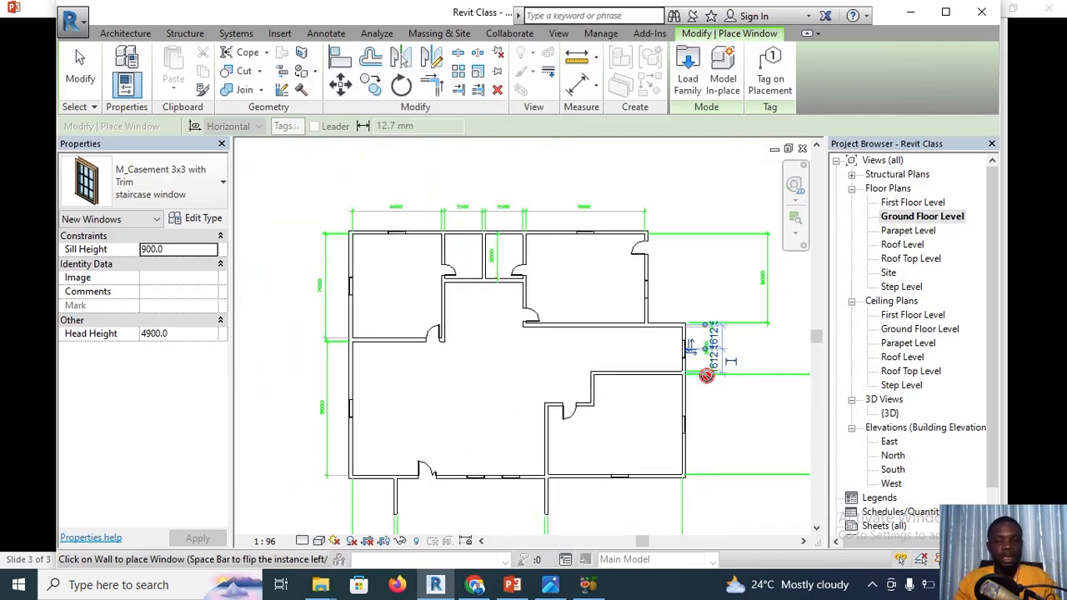
{"action": "scroll", "coordinate": [643, 398], "scroll_direction": "down", "scroll_amount": 2}
{"action": "key", "text": "Escape"}
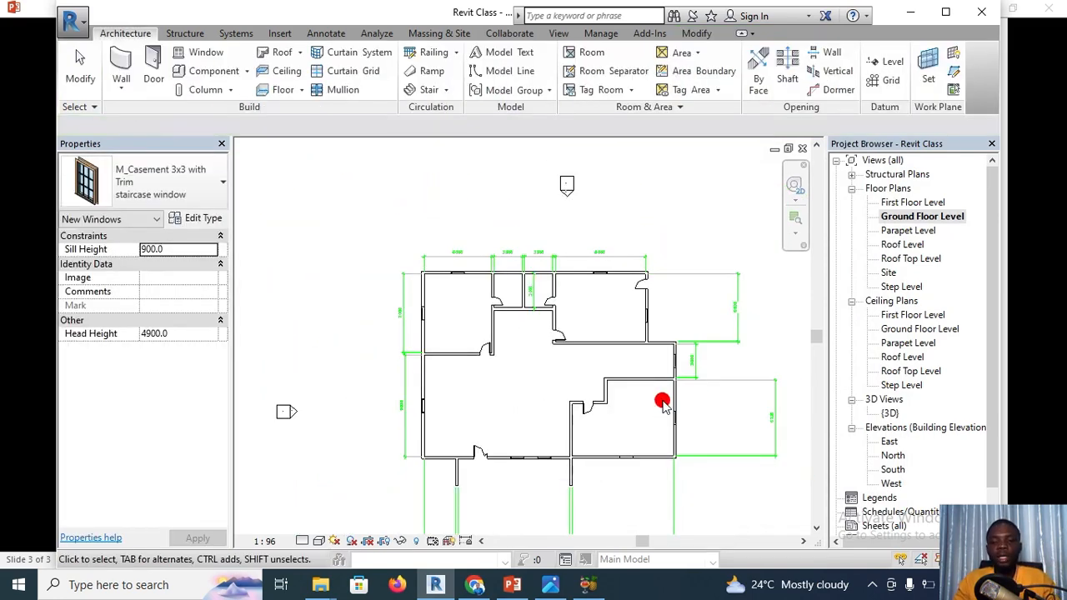
{"action": "key", "text": "Escape"}
Load the M_Fixed window family from the Windows folder of the US Metric Revit library
{"action": "scroll", "coordinate": [657, 410], "scroll_direction": "up", "scroll_amount": 2}
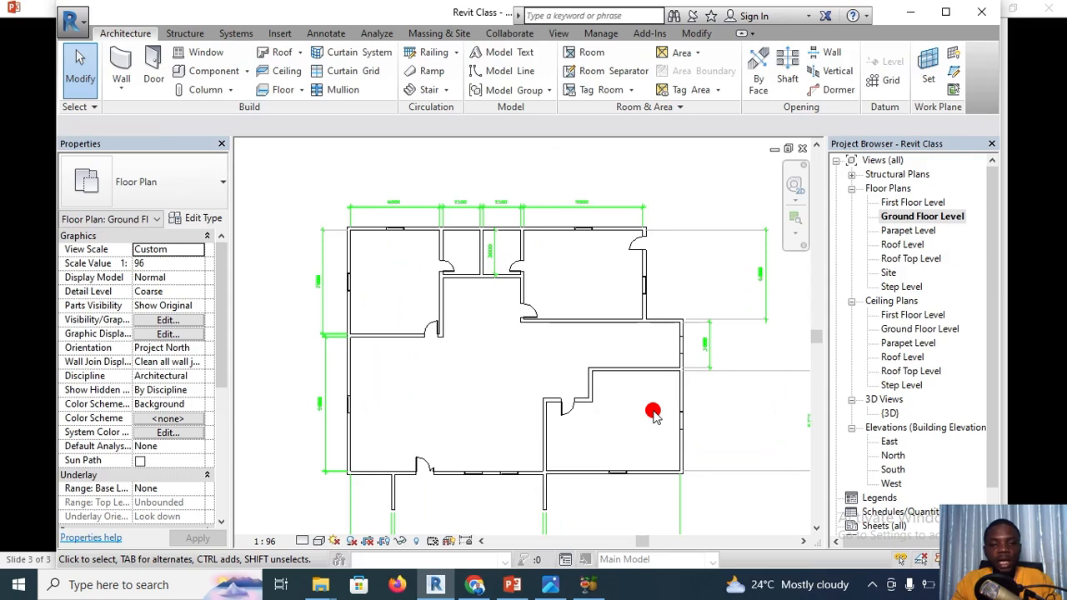
{"action": "scroll", "coordinate": [655, 416], "scroll_direction": "down", "scroll_amount": 1}
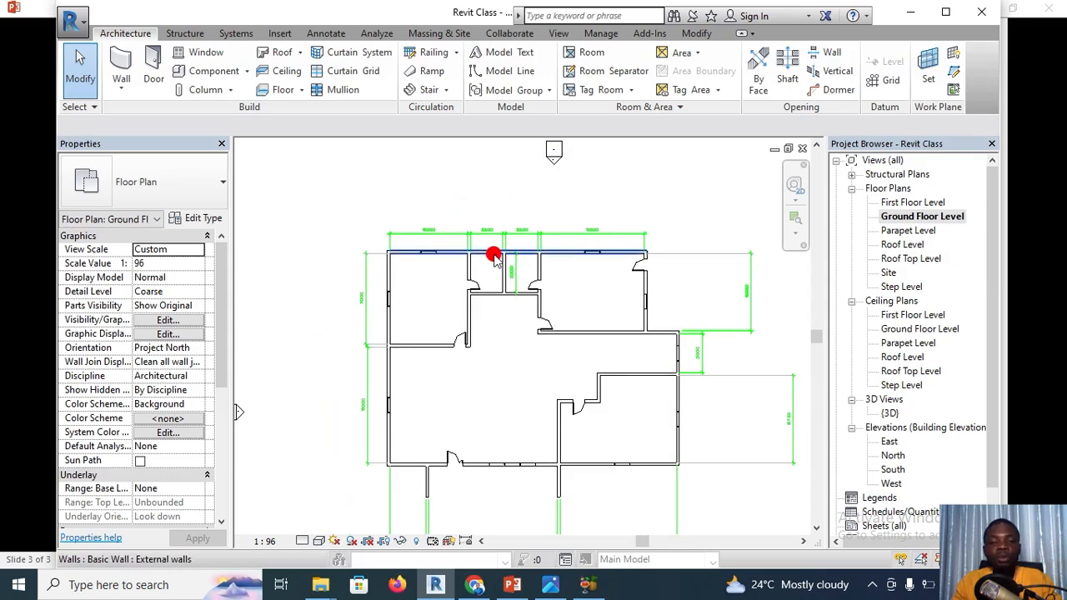
{"action": "scroll", "coordinate": [493, 251], "scroll_direction": "up", "scroll_amount": 1}
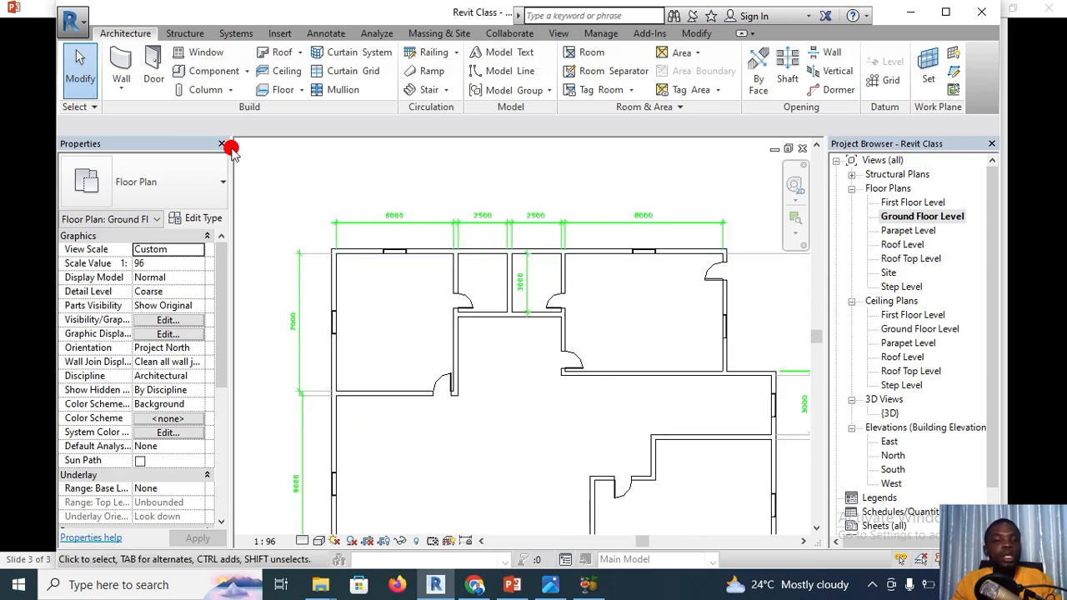
{"action": "left_click", "coordinate": [200, 51]}
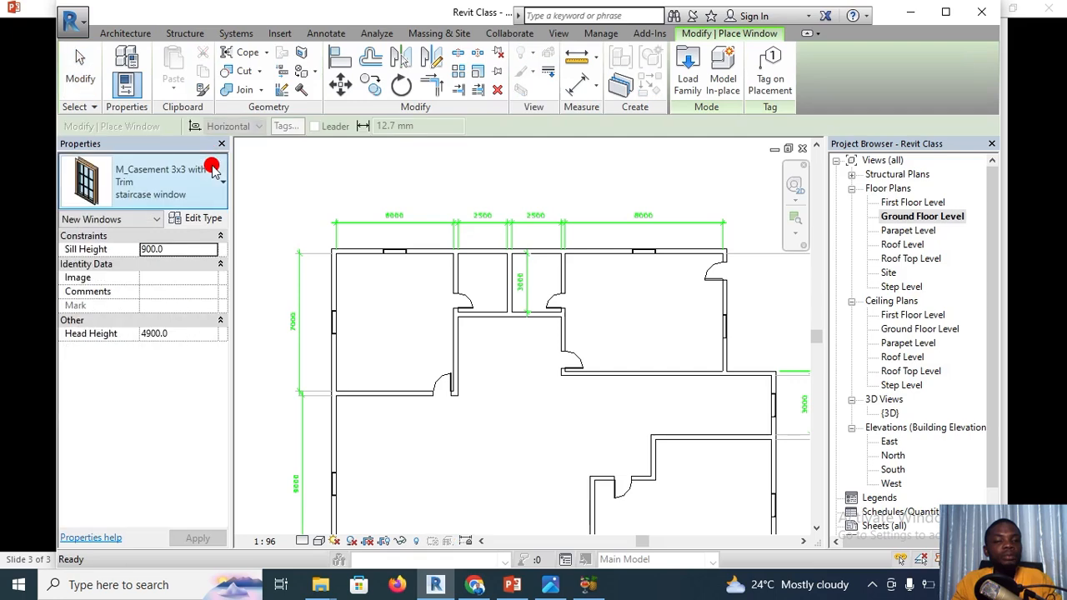
{"action": "left_click", "coordinate": [219, 182]}
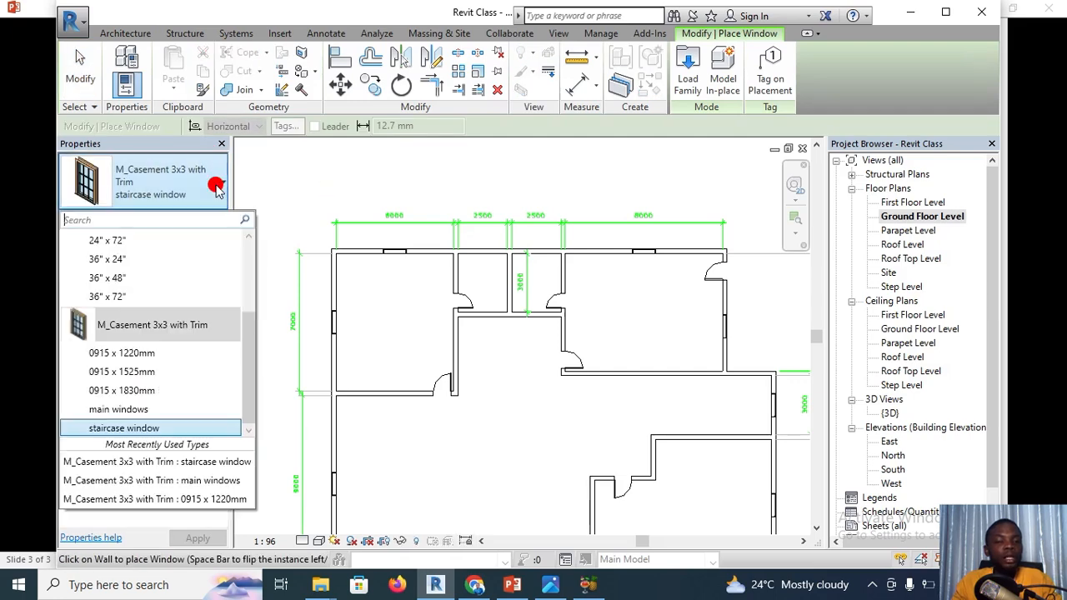
{"action": "left_click_drag", "start_coordinate": [253, 327], "coordinate": [250, 240]}
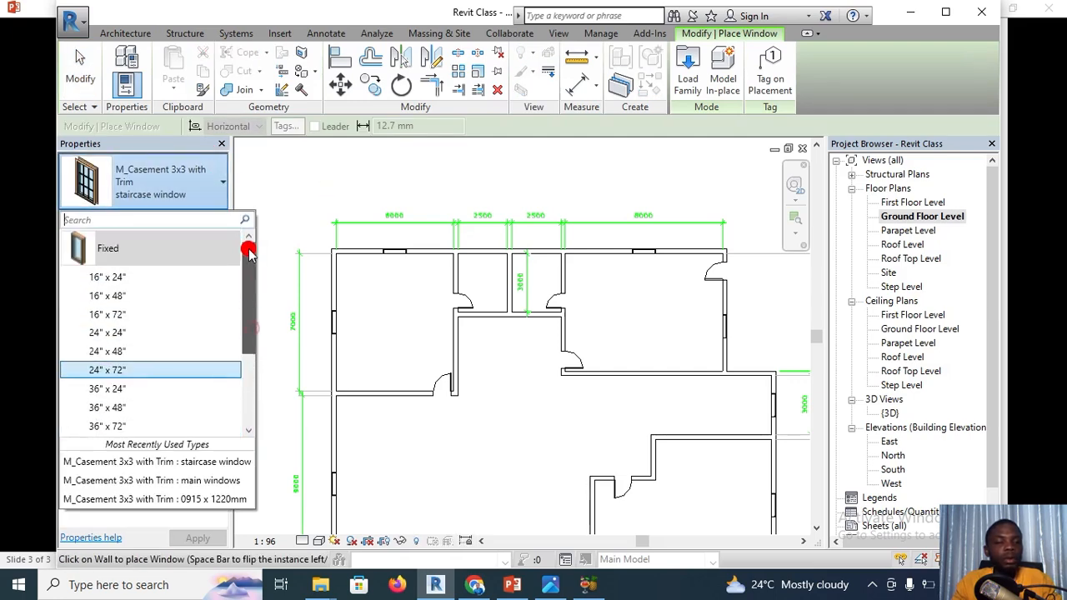
{"action": "left_click", "coordinate": [688, 70]}
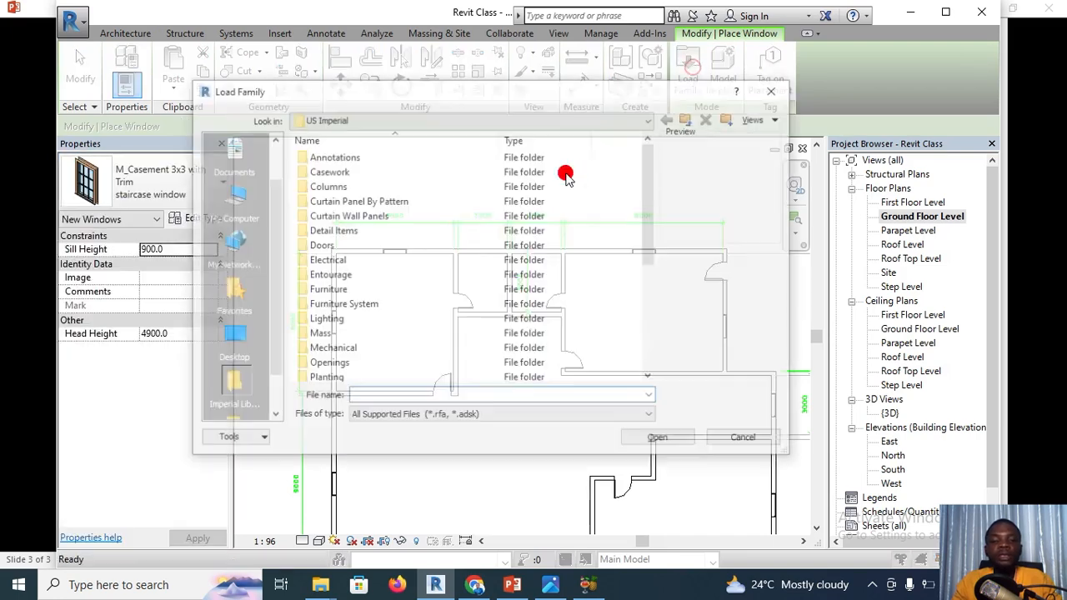
{"action": "left_click", "coordinate": [231, 343]}
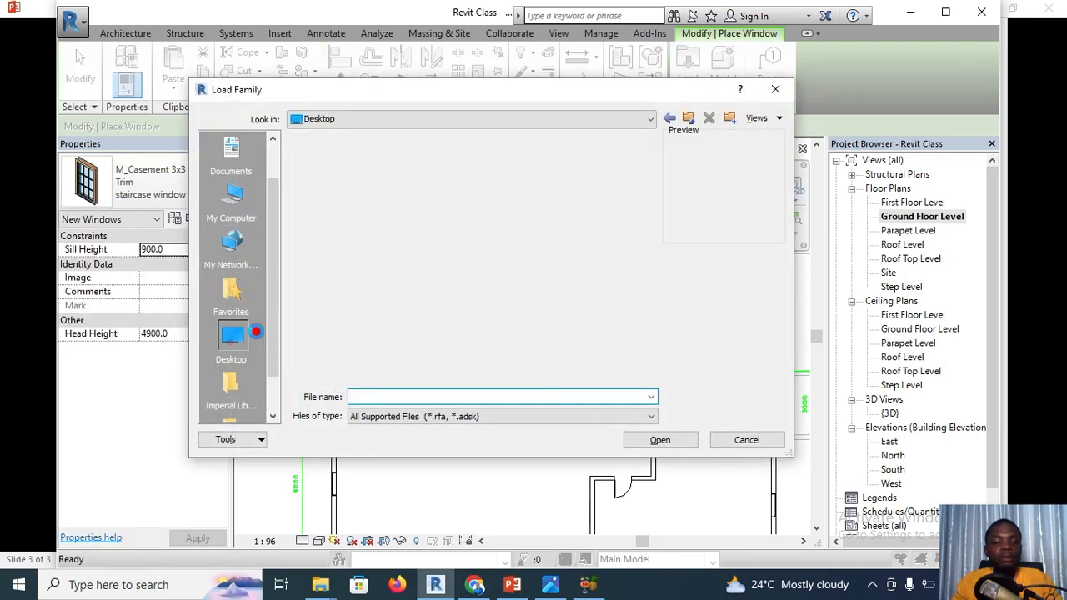
{"action": "double_click", "coordinate": [370, 275]}
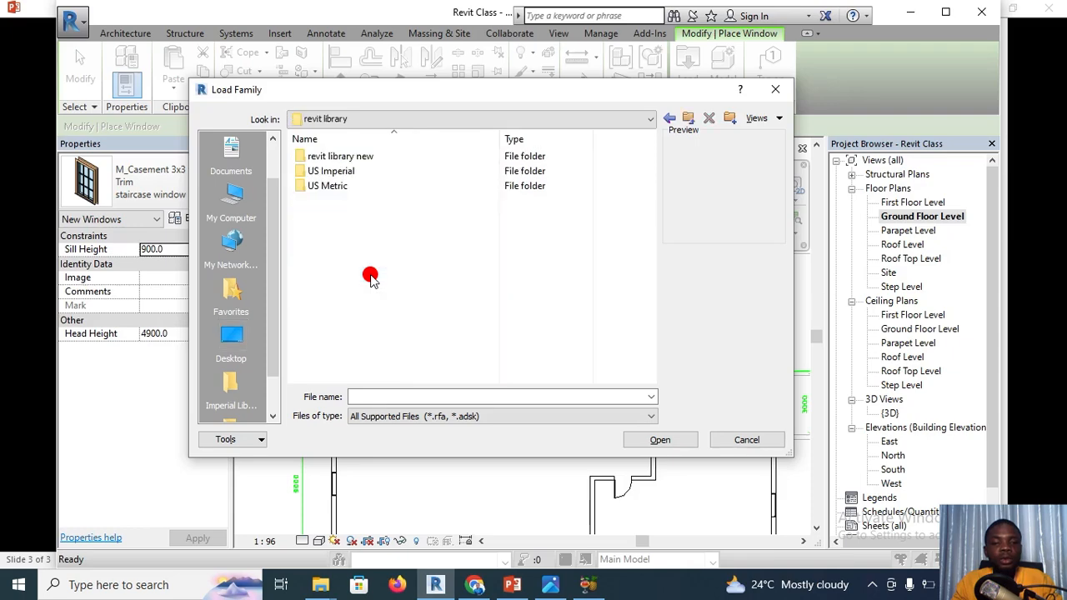
{"action": "double_click", "coordinate": [368, 185]}
{"action": "scroll", "coordinate": [371, 250], "scroll_direction": "down", "scroll_amount": 5}
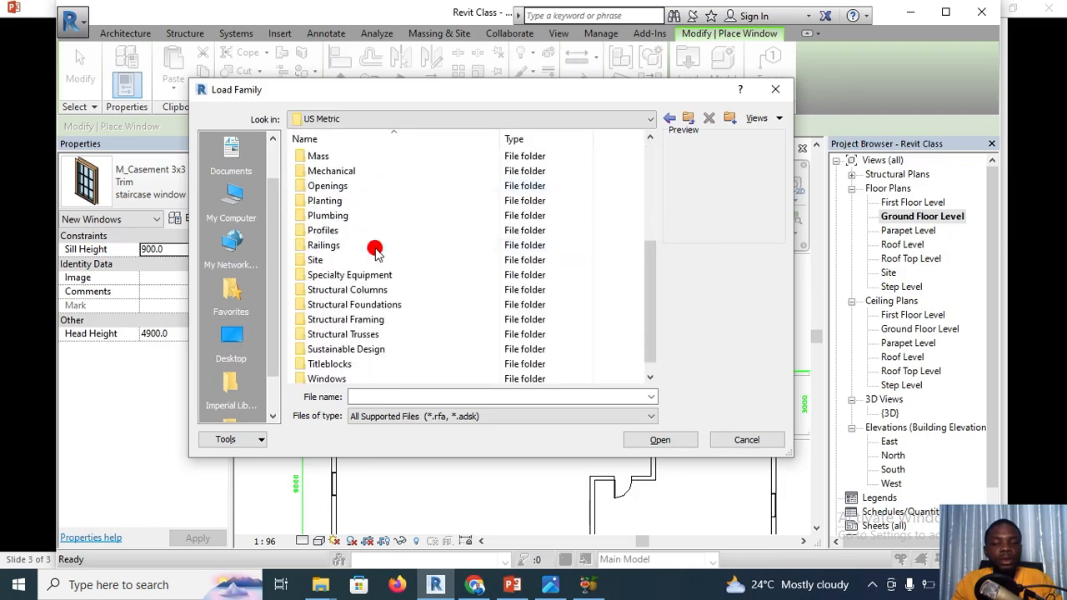
{"action": "double_click", "coordinate": [368, 362]}
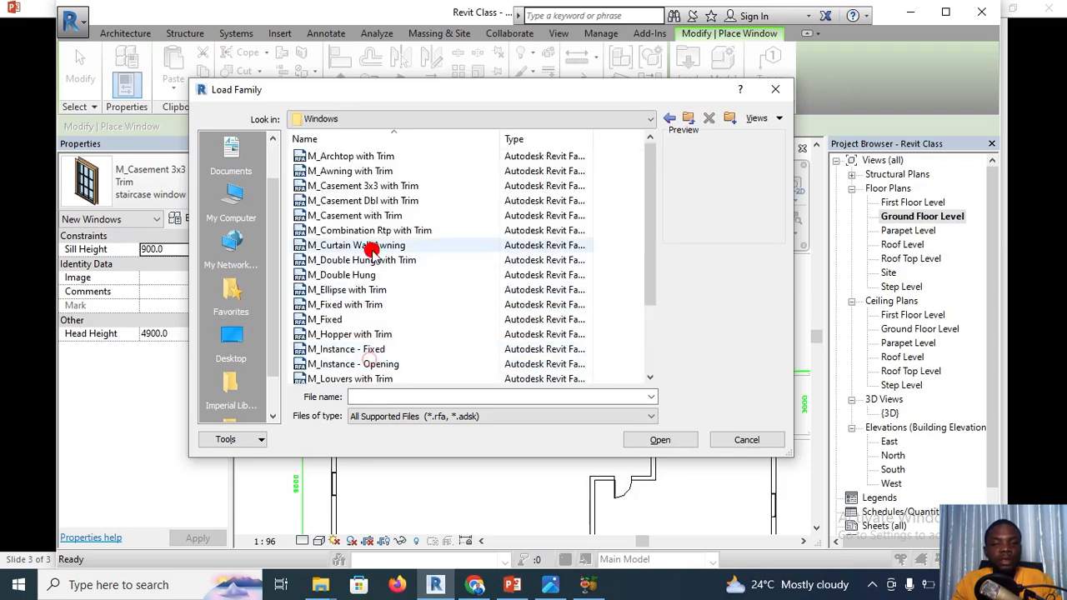
{"action": "left_click", "coordinate": [380, 320]}
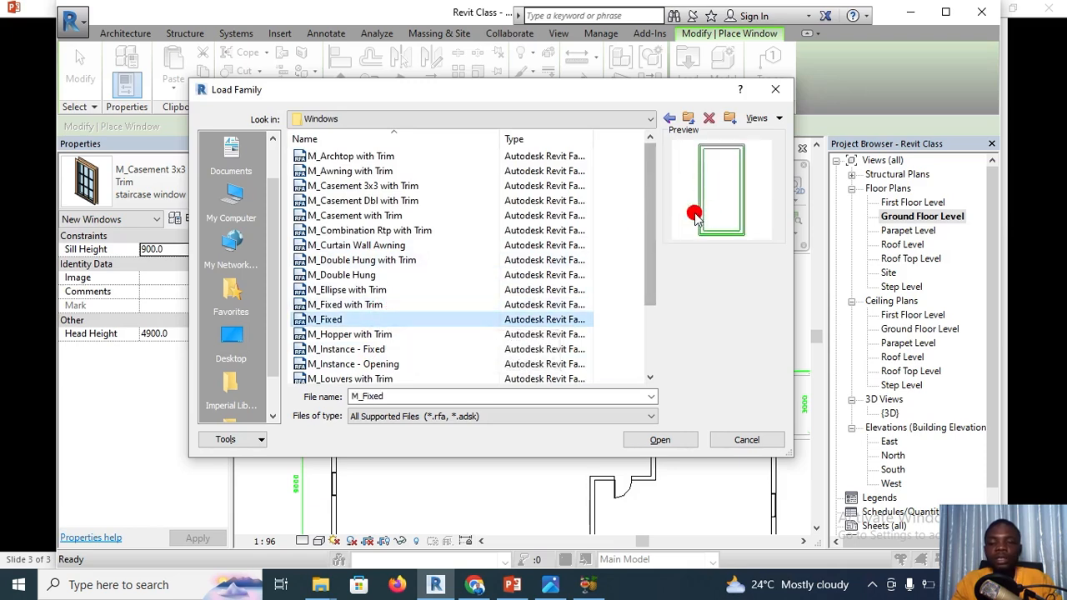
{"action": "left_click", "coordinate": [663, 440]}
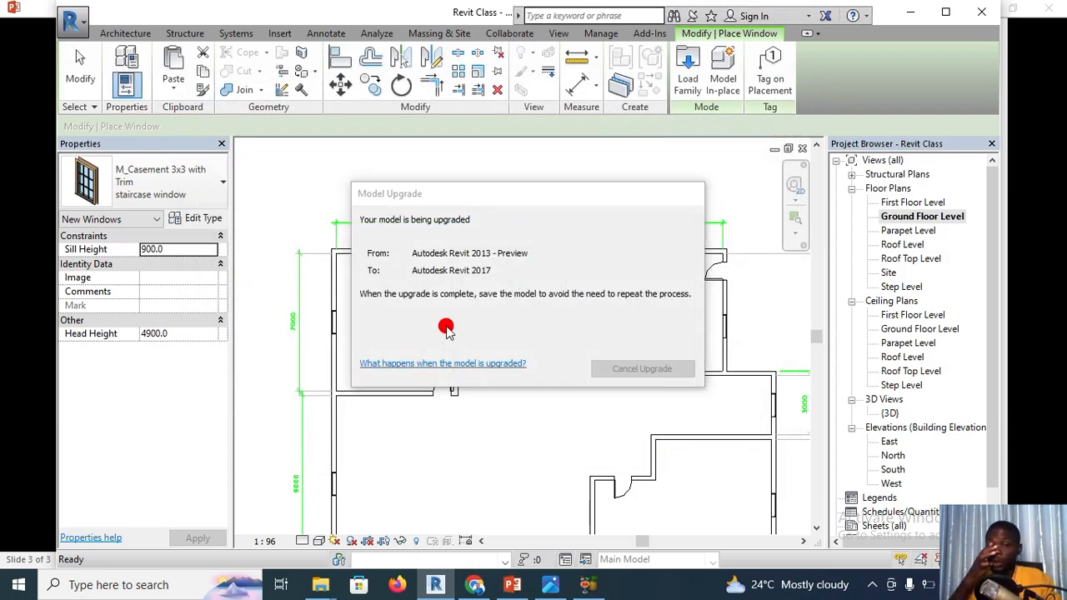
Duplicate the M_Fixed 0406 x 0610mm window type as "toilet windows"
{"action": "left_click", "coordinate": [192, 221]}
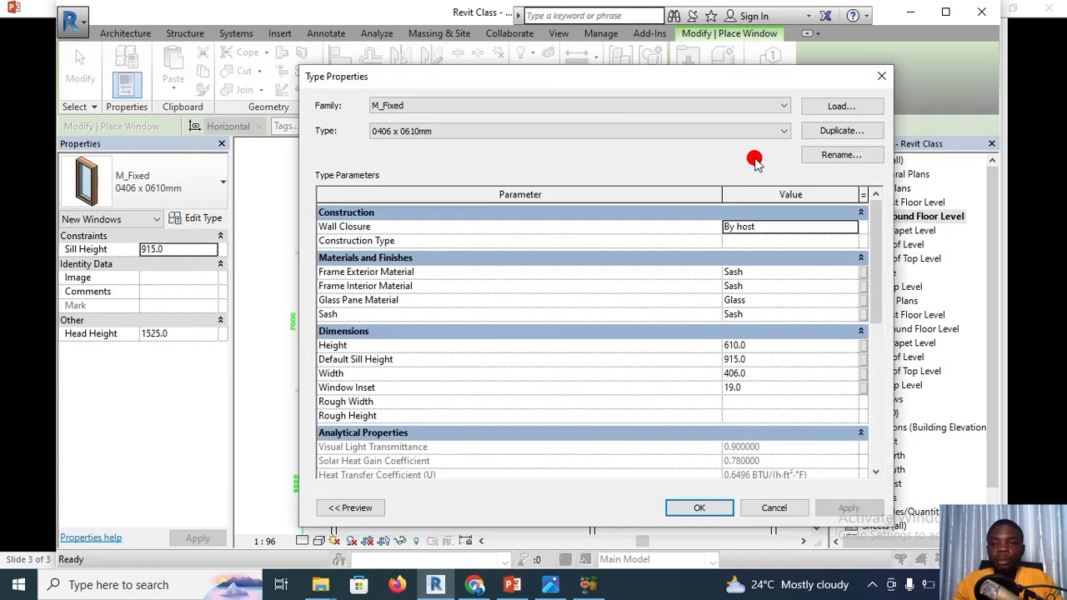
{"action": "left_click", "coordinate": [817, 139]}
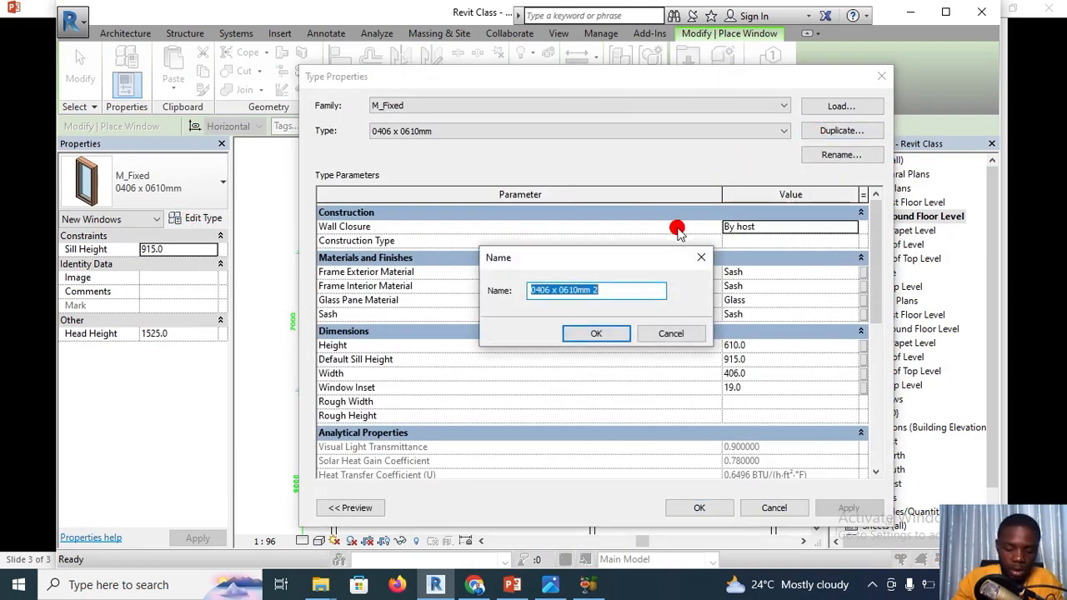
{"action": "type", "text": "toilet windows"}
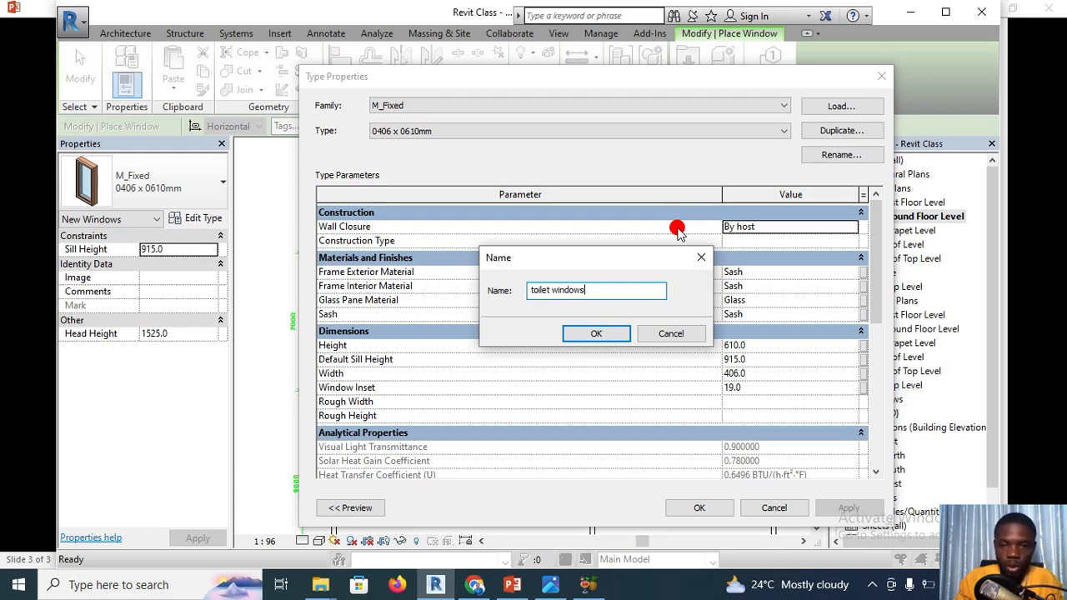
{"action": "left_click", "coordinate": [622, 334]}
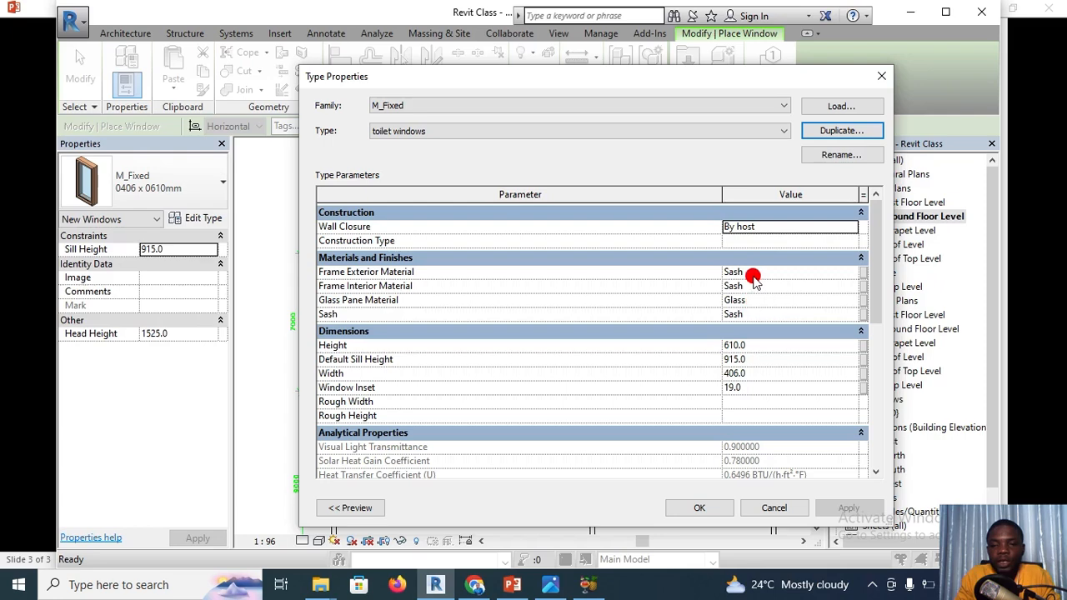
{"action": "left_click", "coordinate": [762, 345]}
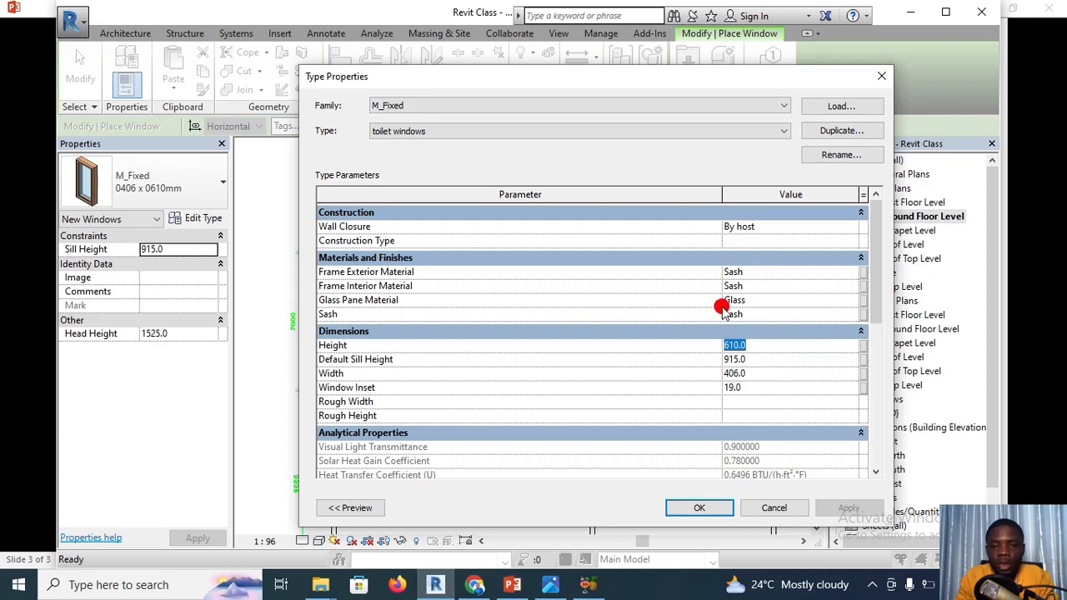
Assign the window glass material to the Glass Pane Material of the toilet windows type
{"action": "left_click", "coordinate": [760, 300]}
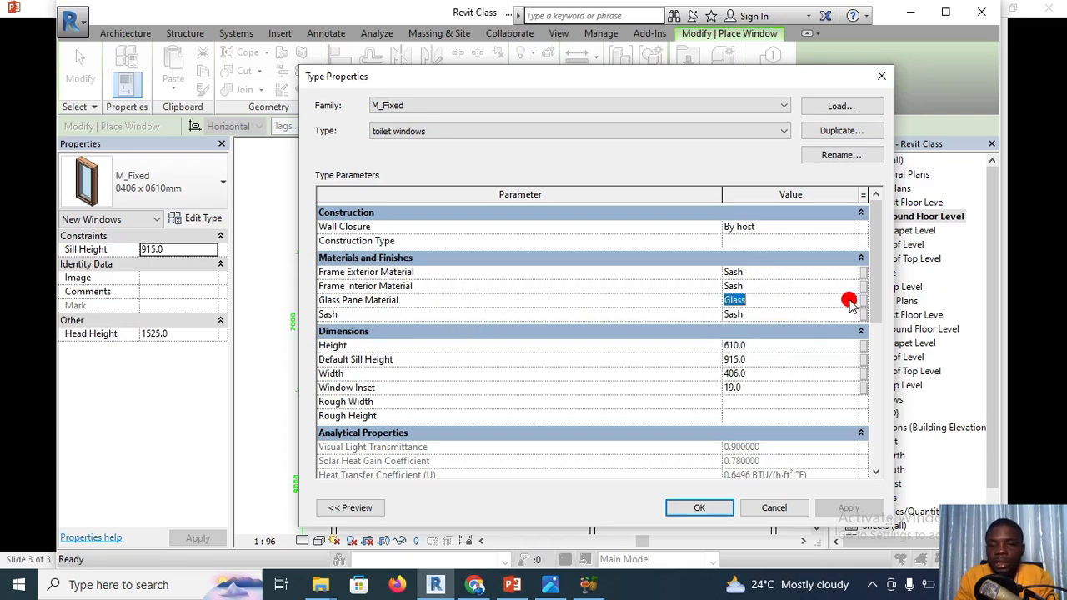
{"action": "left_click", "coordinate": [851, 300]}
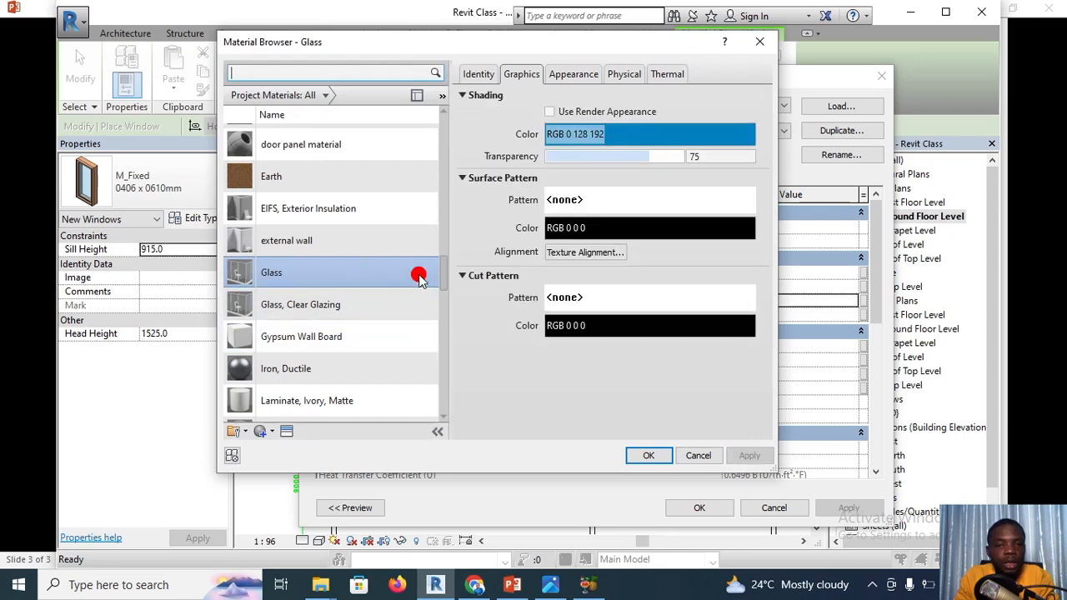
{"action": "left_click_drag", "start_coordinate": [442, 273], "coordinate": [441, 404]}
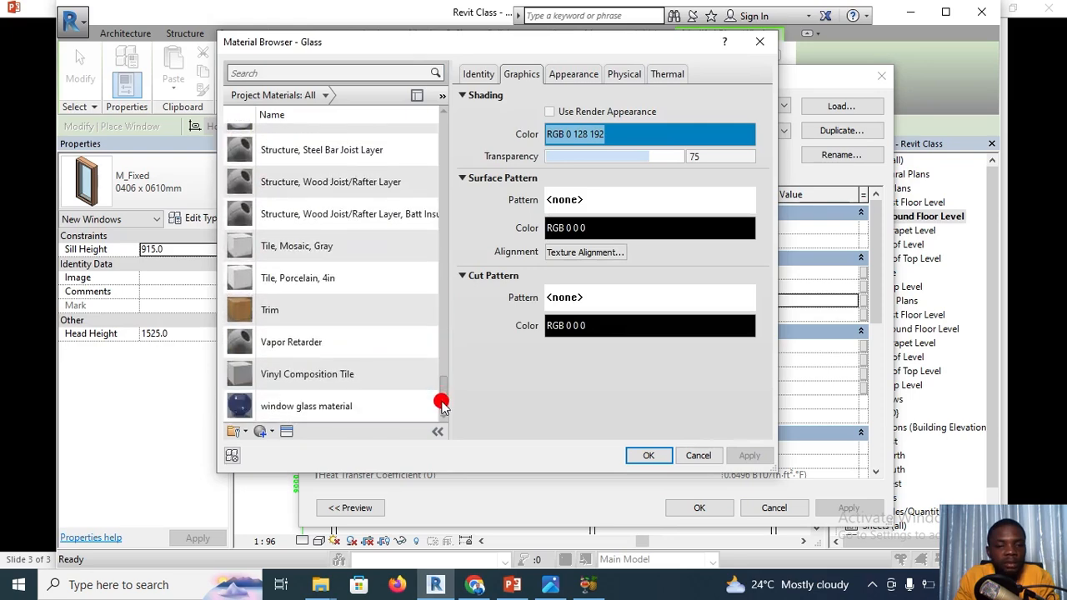
{"action": "left_click", "coordinate": [345, 405]}
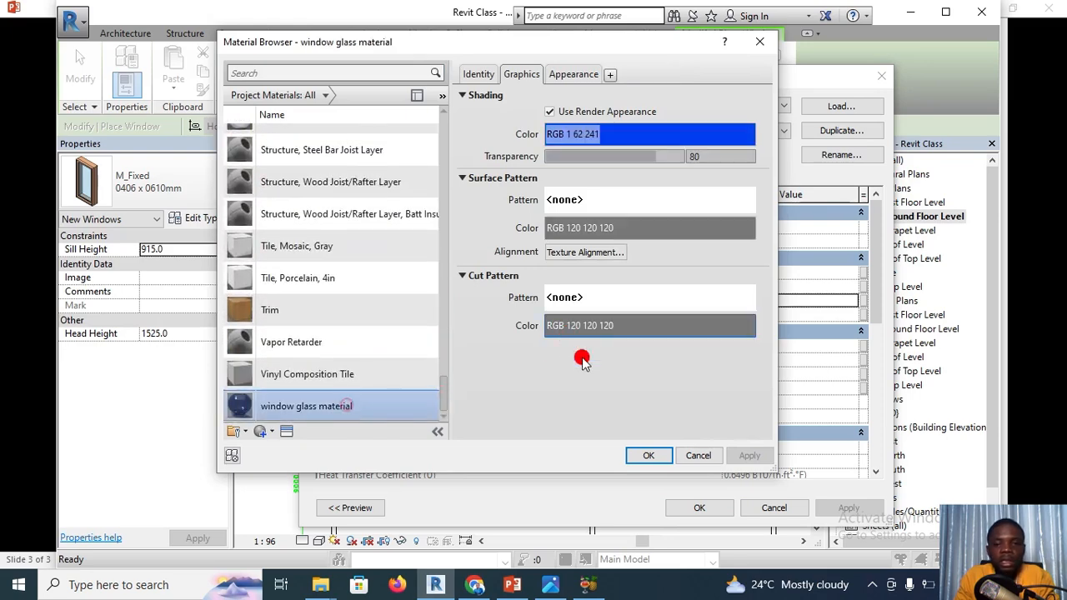
{"action": "left_click", "coordinate": [649, 455]}
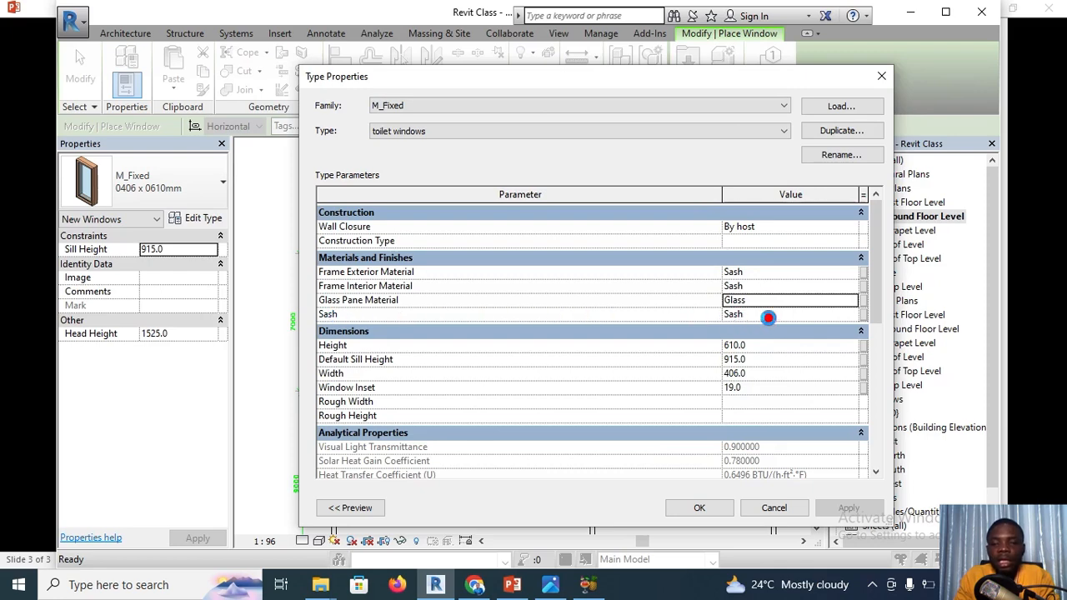
Look through the project materials for the toilet window's Sash parameter and keep the Sash material
{"action": "left_click", "coordinate": [767, 314]}
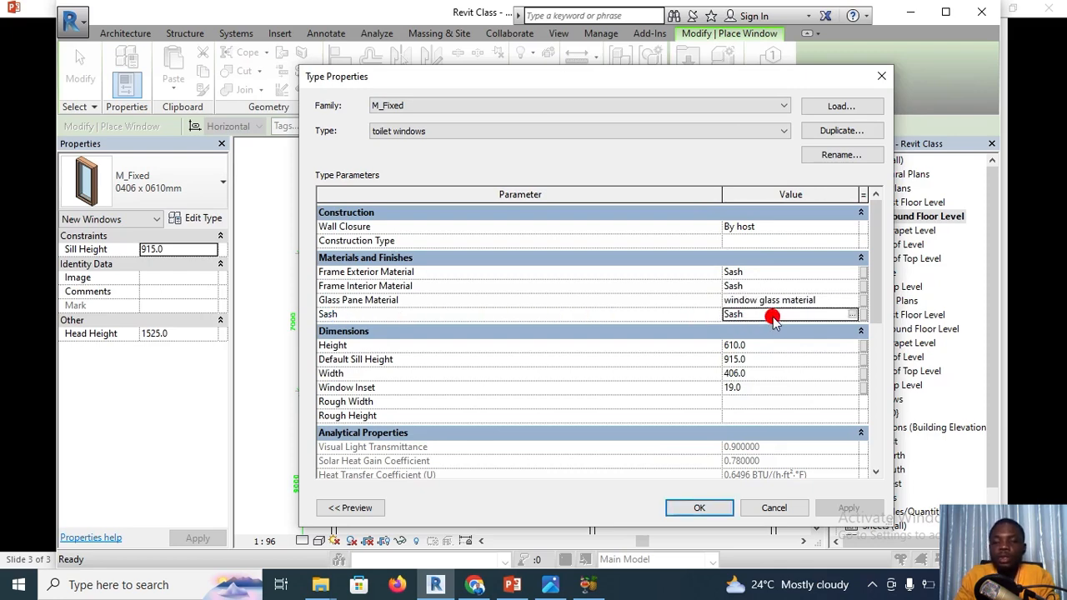
{"action": "left_click", "coordinate": [850, 315]}
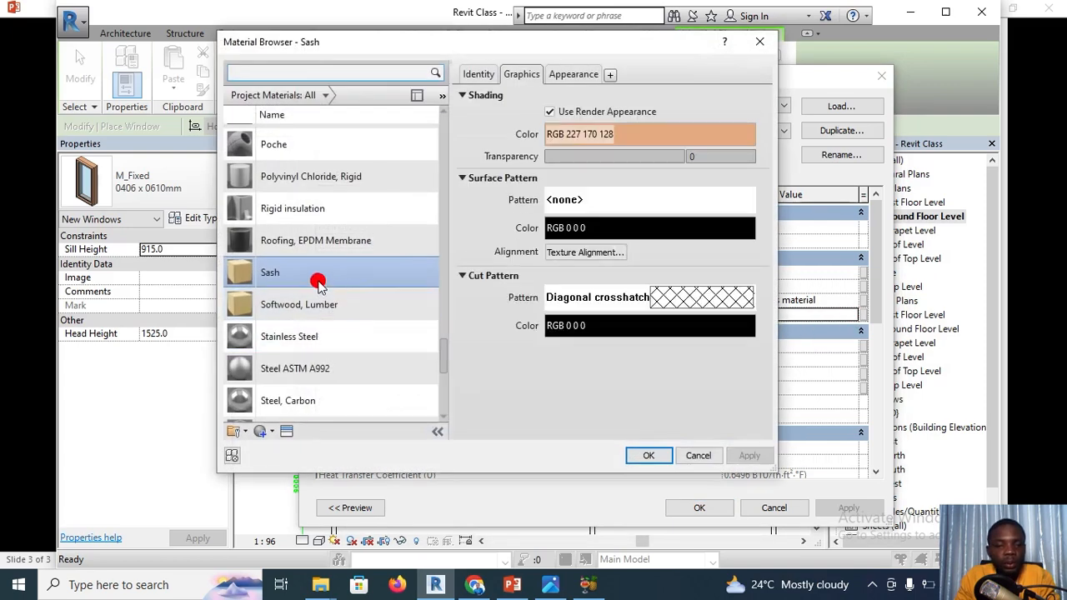
{"action": "left_click_drag", "start_coordinate": [440, 353], "coordinate": [440, 404]}
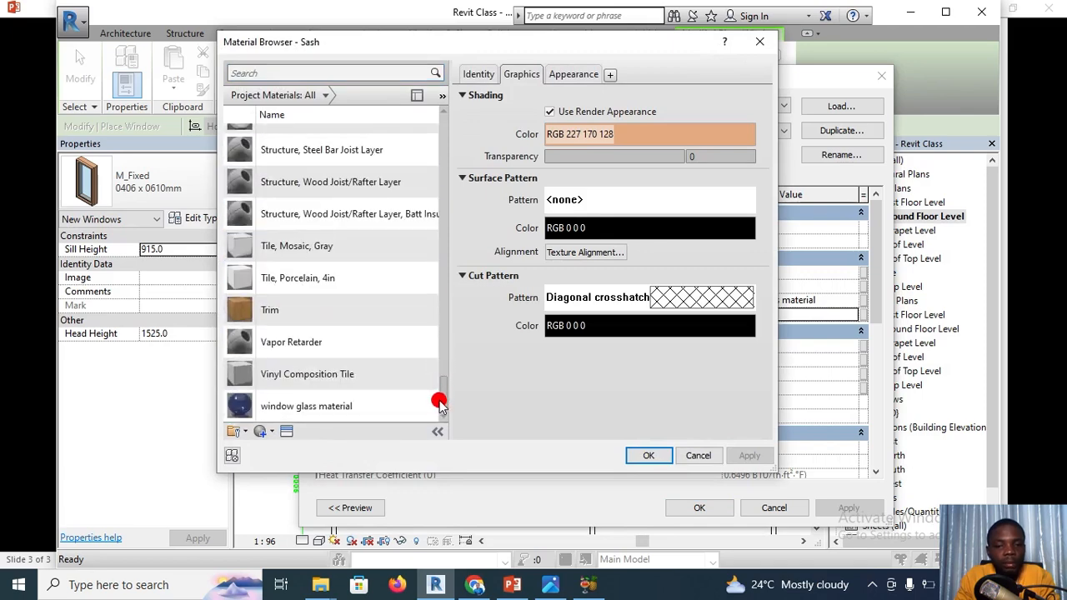
{"action": "left_click_drag", "start_coordinate": [439, 404], "coordinate": [432, 305]}
{"action": "scroll", "coordinate": [432, 308], "scroll_direction": "down", "scroll_amount": 3}
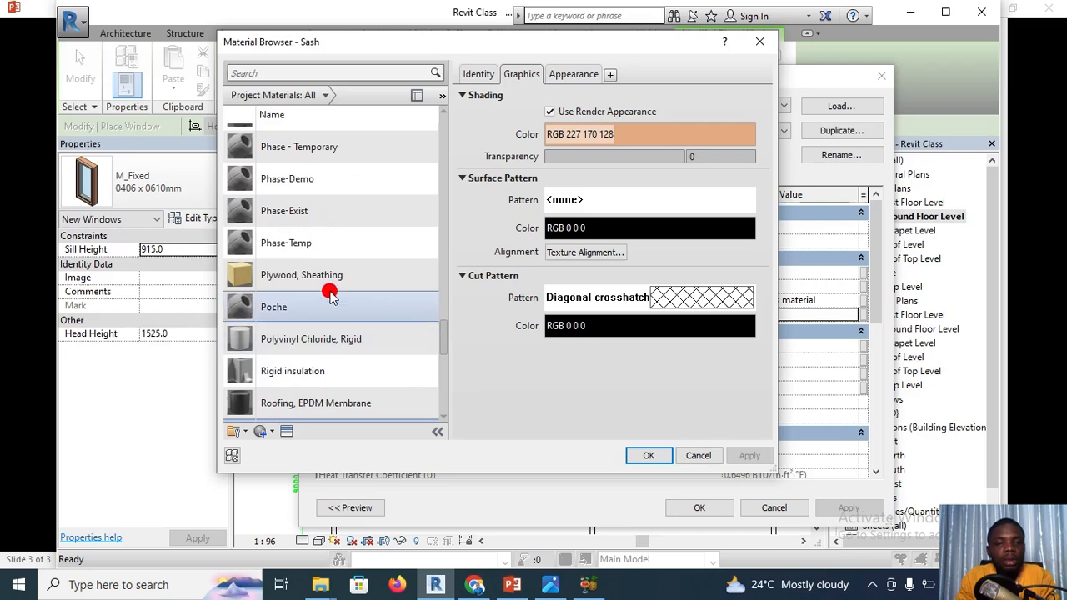
{"action": "scroll", "coordinate": [443, 333], "scroll_direction": "down", "scroll_amount": 2}
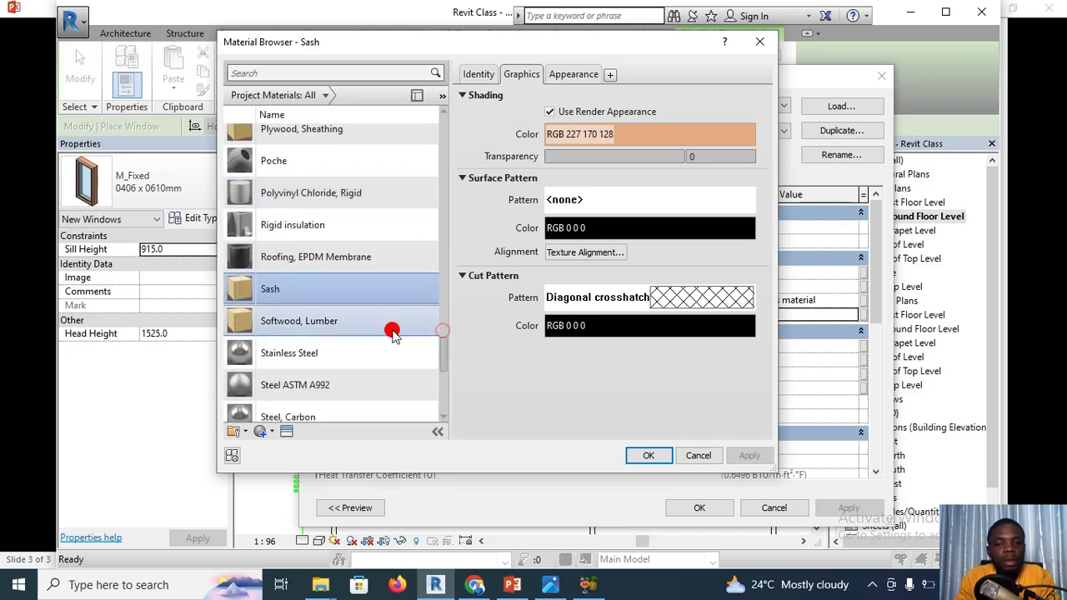
{"action": "left_click", "coordinate": [650, 456]}
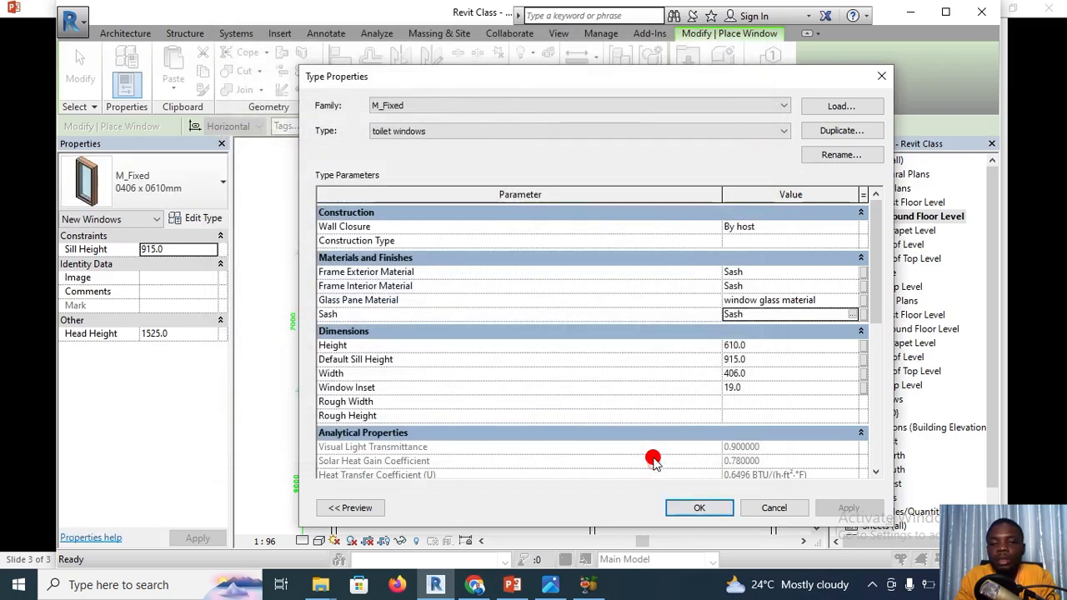
Set the toilet windows type's width to 600 and its height to 800
{"action": "left_click", "coordinate": [757, 346]}
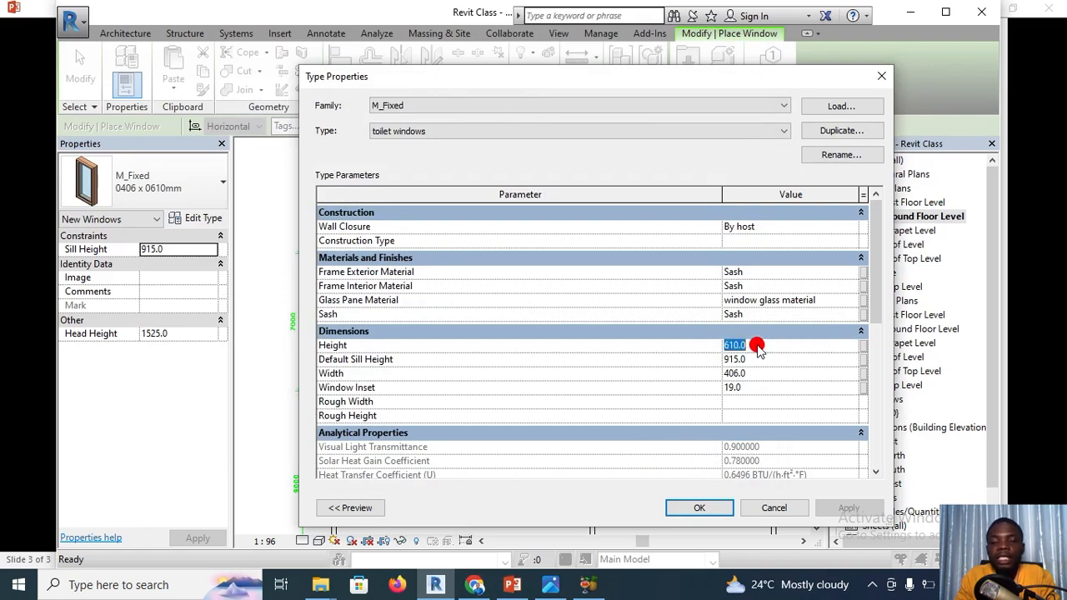
{"action": "type", "text": "6"}
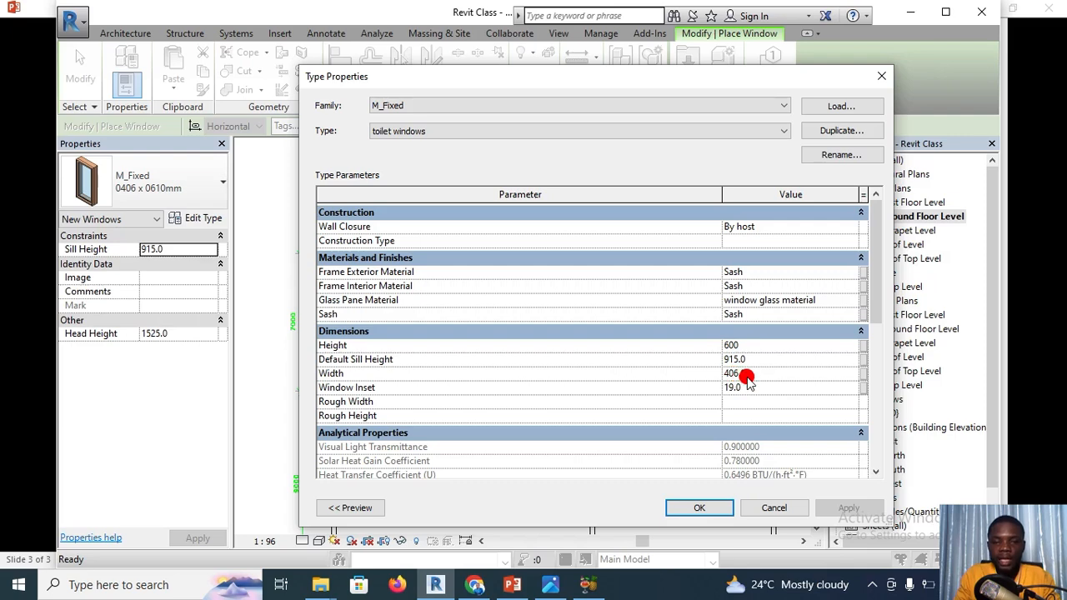
{"action": "left_click", "coordinate": [759, 374]}
{"action": "type", "text": "600.0"}
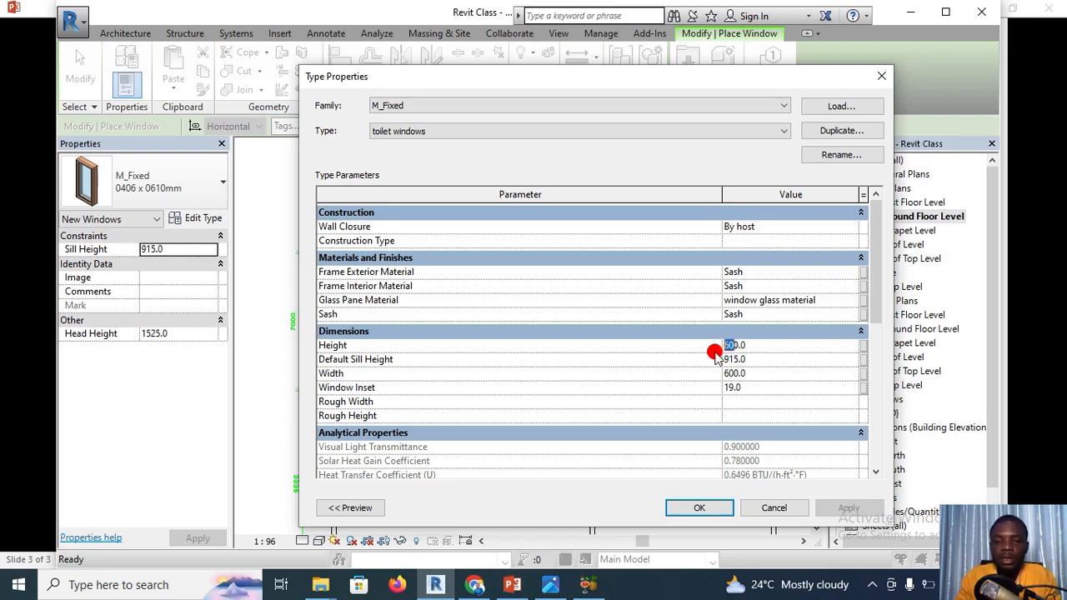
{"action": "type", "text": "800"}
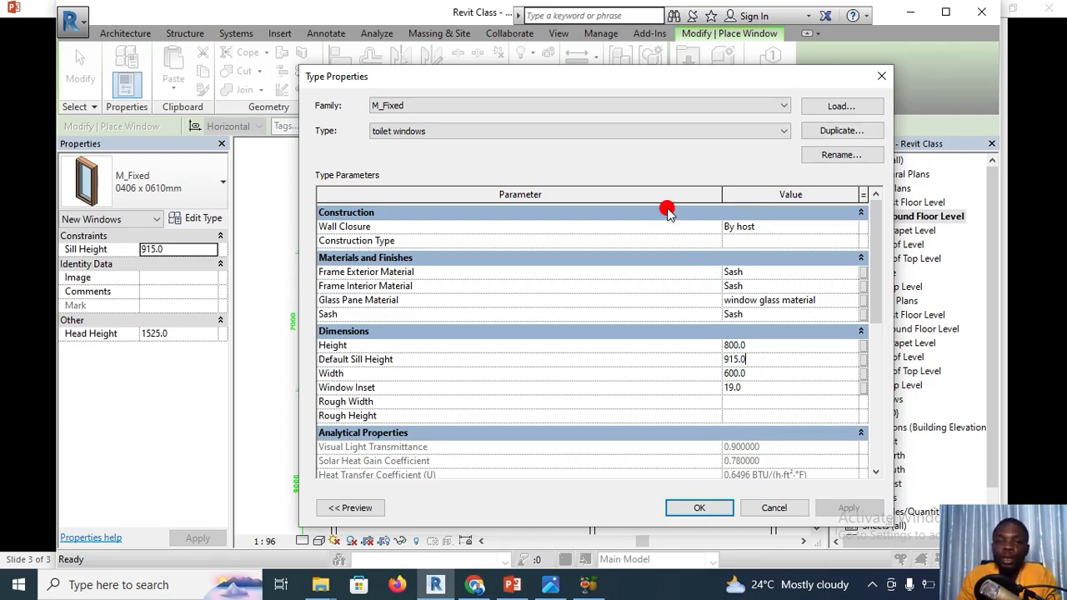
Set the toilet windows type's default sill height to 1600 and accept the type properties
{"action": "left_click_drag", "start_coordinate": [579, 92], "coordinate": [279, 181]}
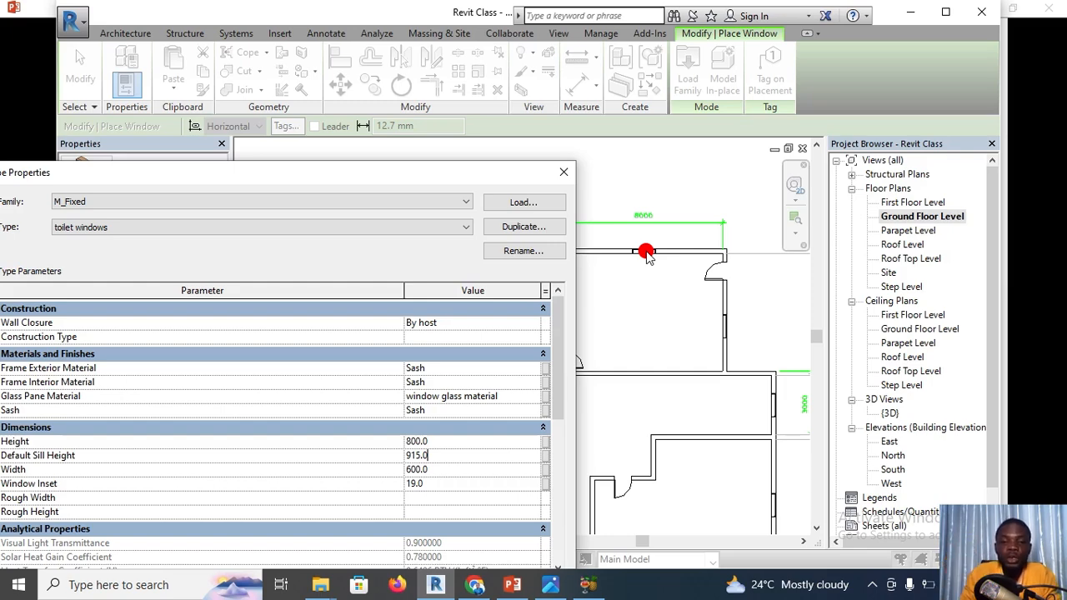
{"action": "left_click_drag", "start_coordinate": [266, 173], "coordinate": [435, 101]}
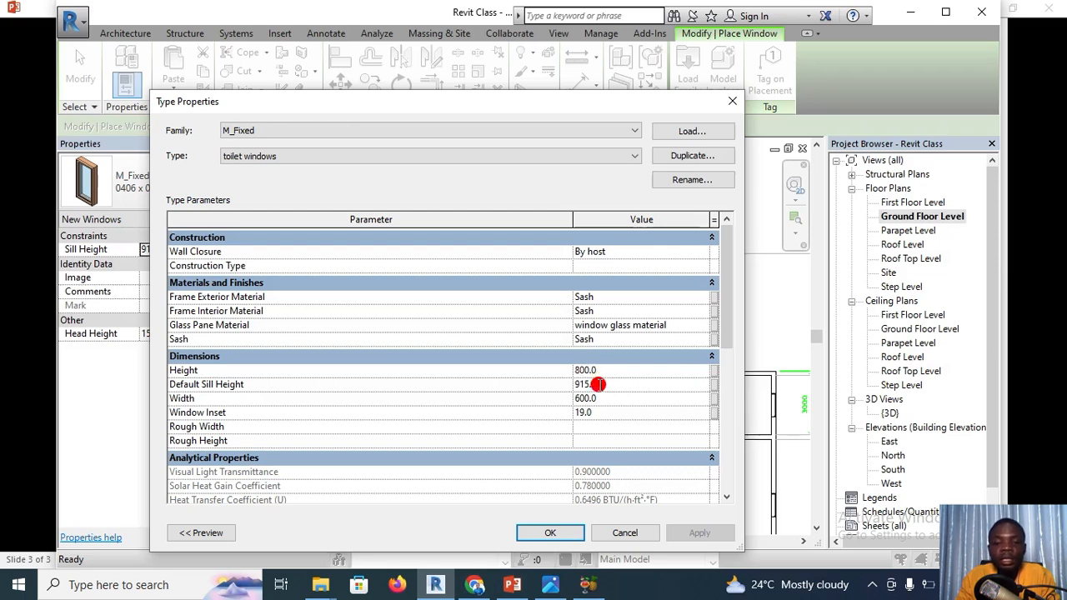
{"action": "left_click_drag", "start_coordinate": [599, 384], "coordinate": [567, 387]}
{"action": "type", "text": "1600"}
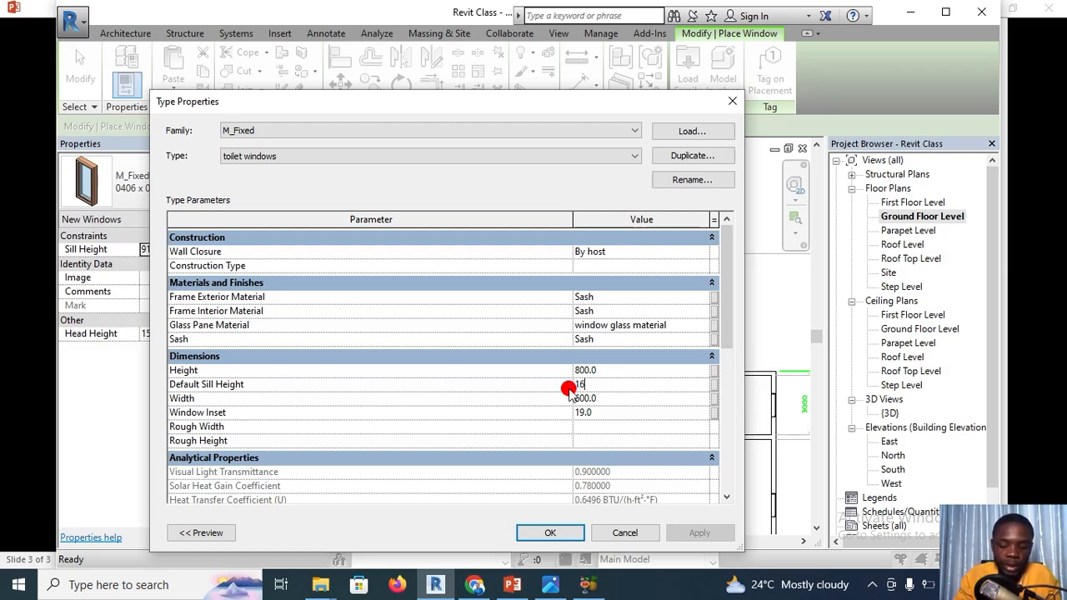
{"action": "left_click", "coordinate": [613, 426]}
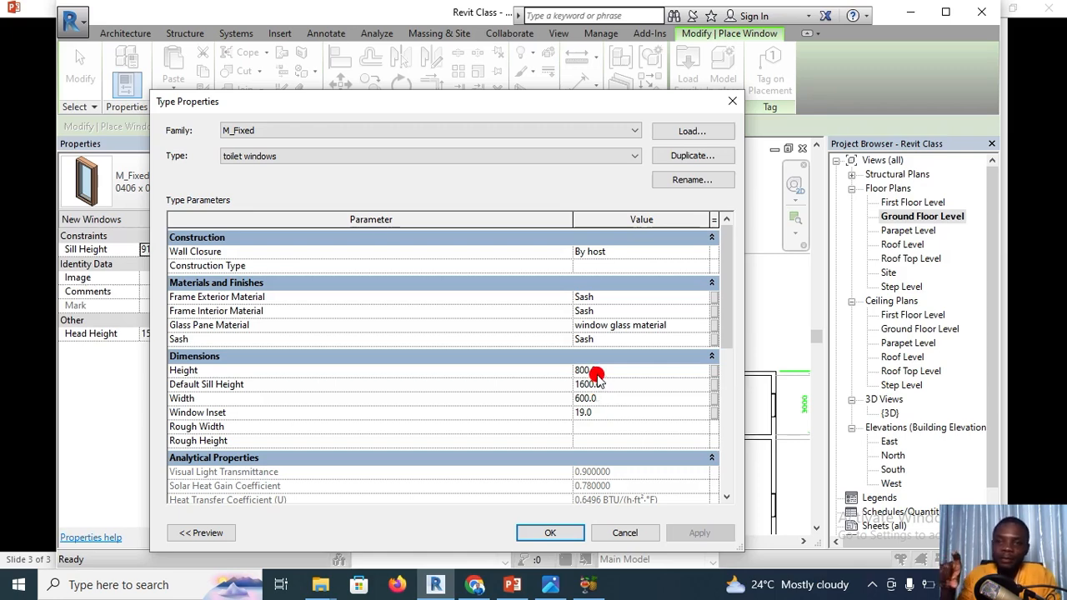
{"action": "left_click_drag", "start_coordinate": [505, 108], "coordinate": [331, 136]}
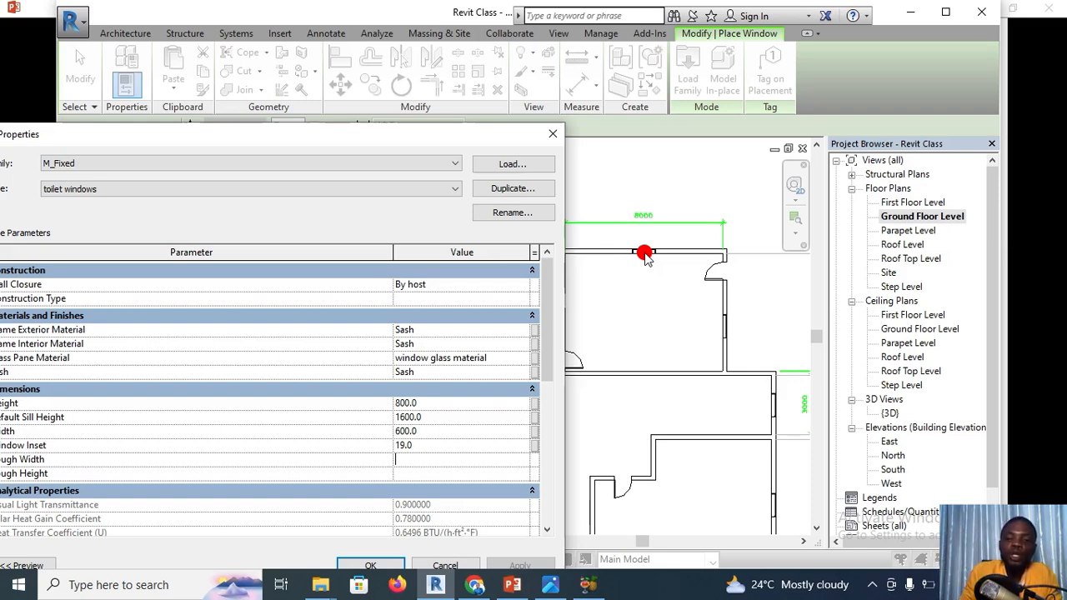
{"action": "left_click_drag", "start_coordinate": [323, 132], "coordinate": [395, 96]}
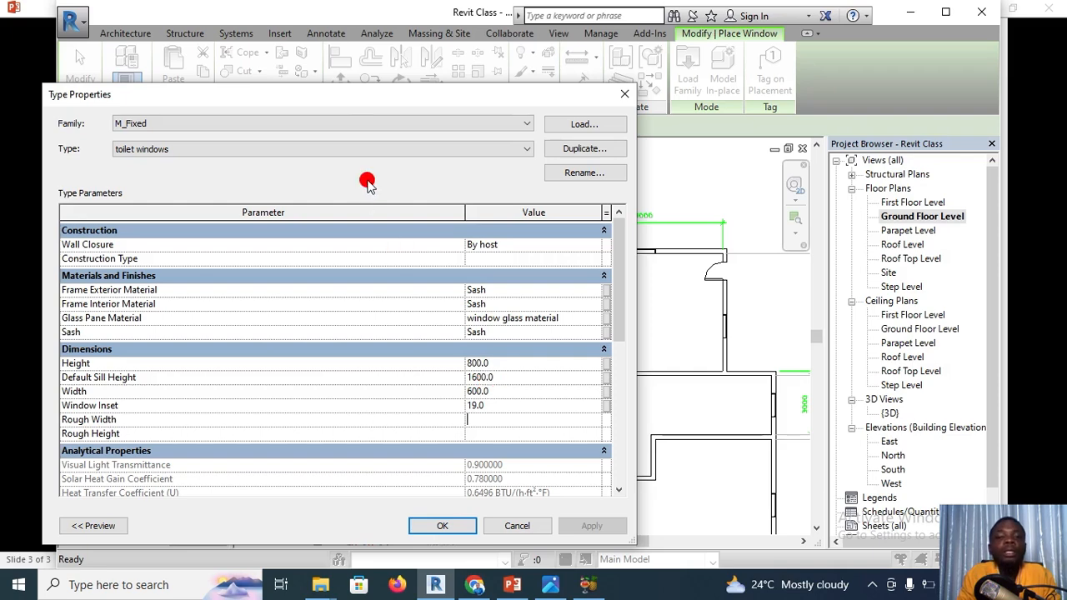
{"action": "left_click_drag", "start_coordinate": [351, 98], "coordinate": [365, 88]}
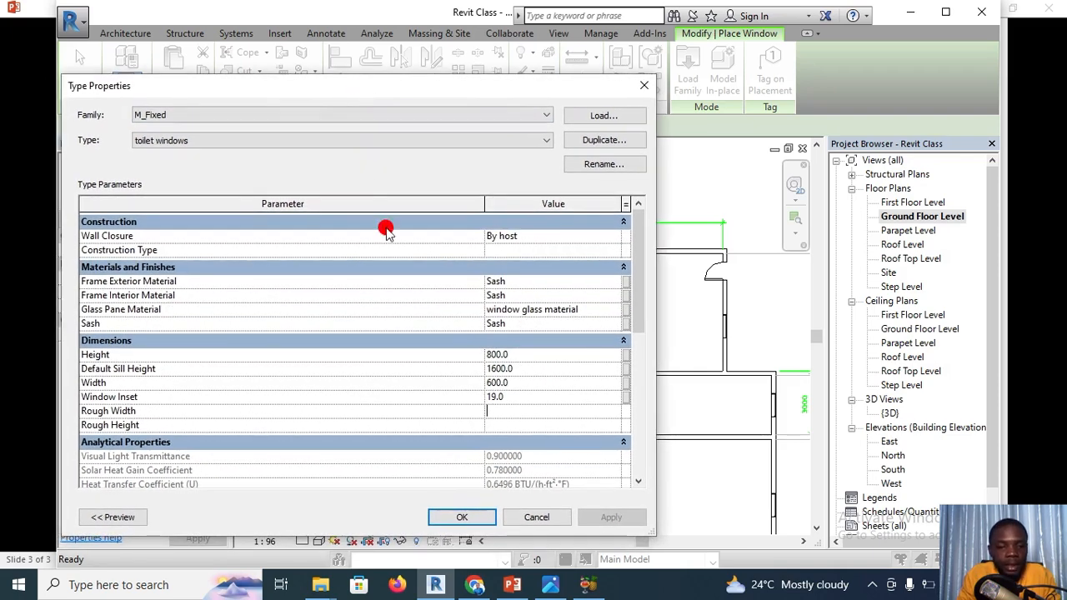
{"action": "left_click", "coordinate": [471, 515]}
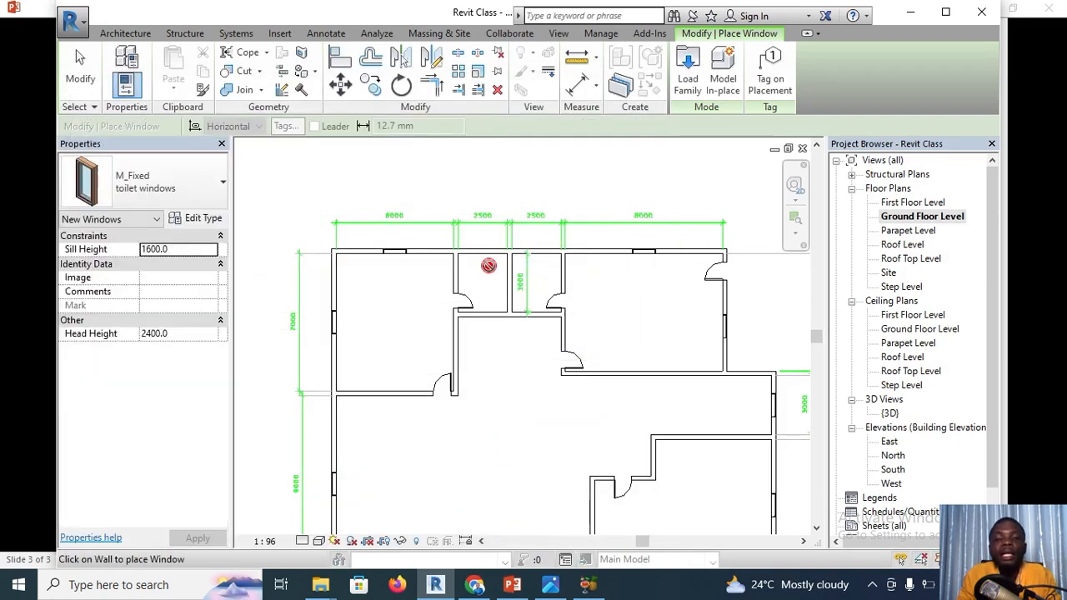
Place a toilet window at the middle of the upper exterior wall in each of the two 2500-wide toilets
{"action": "scroll", "coordinate": [480, 252], "scroll_direction": "up", "scroll_amount": 2}
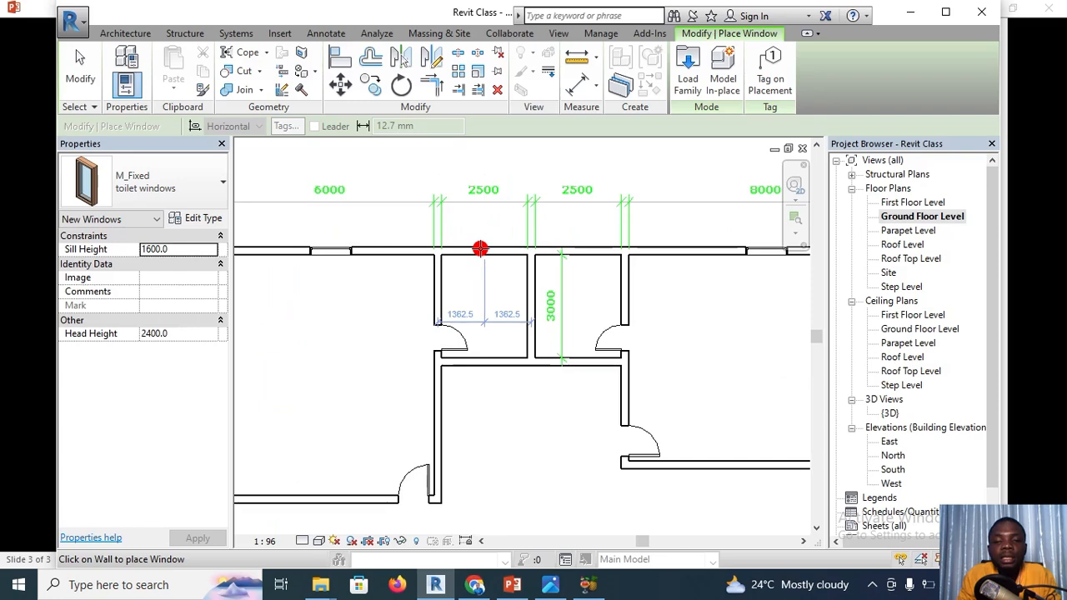
{"action": "left_click", "coordinate": [480, 249]}
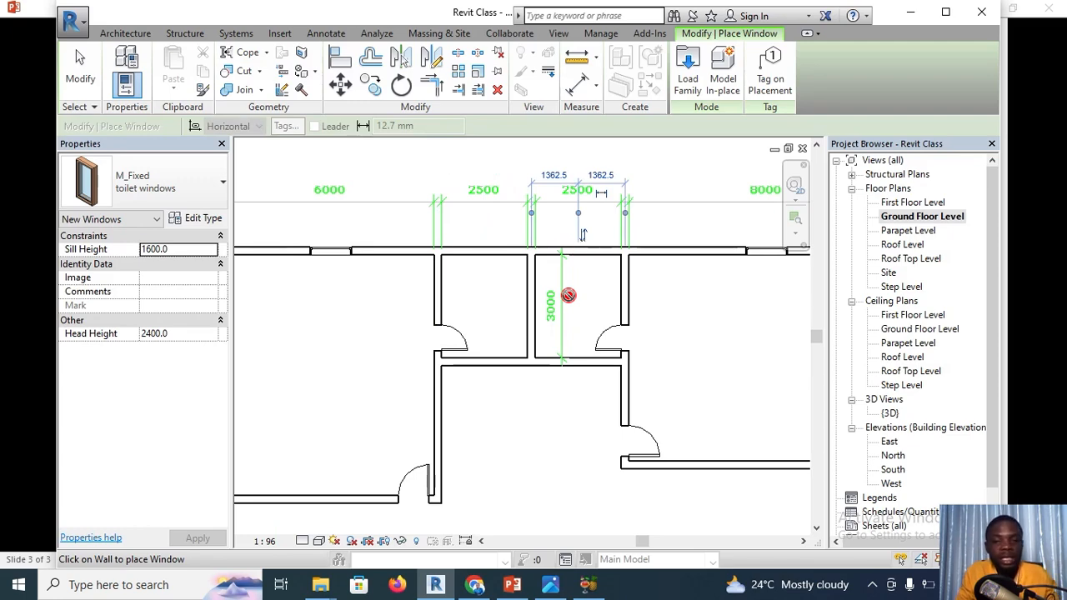
{"action": "key", "text": "Escape"}
Open the {3D} view and examine the doors and windows placed in the house walls
{"action": "scroll", "coordinate": [568, 317], "scroll_direction": "down", "scroll_amount": 5}
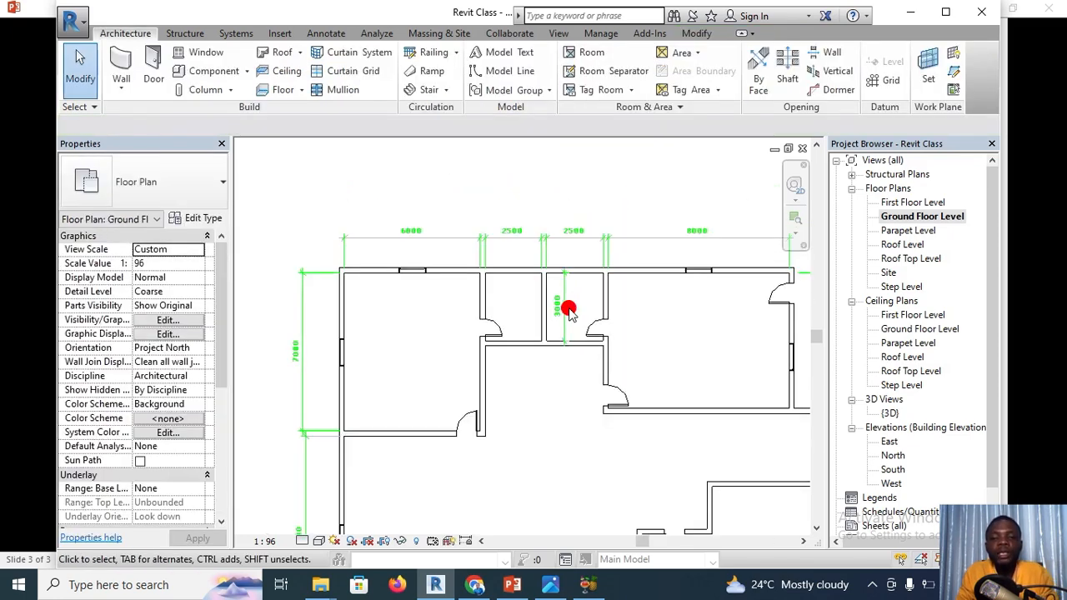
{"action": "middle_click_drag", "start_coordinate": [572, 384], "coordinate": [548, 327]}
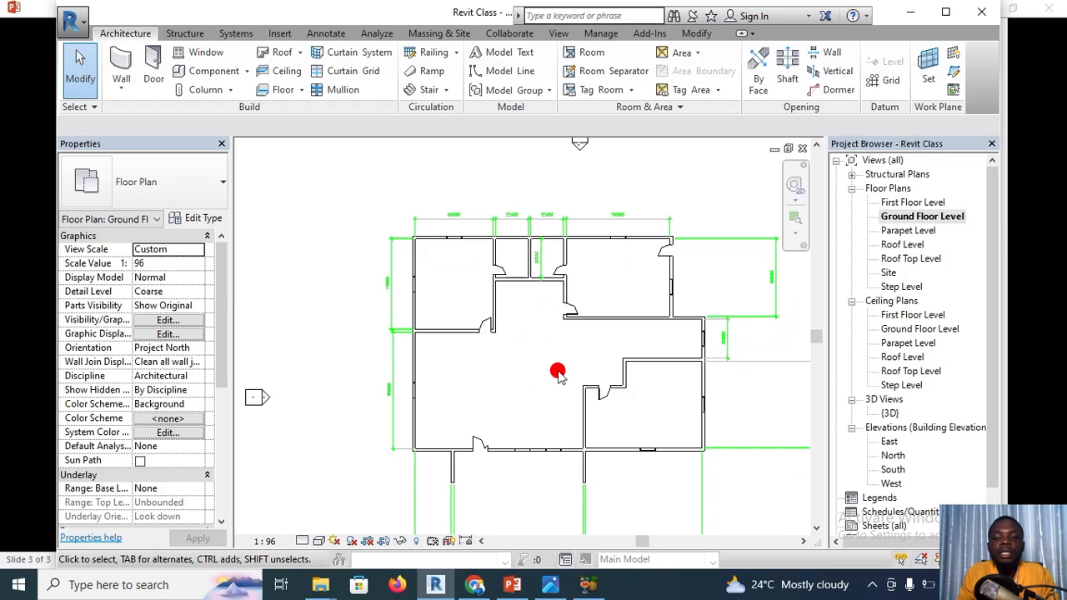
{"action": "double_click", "coordinate": [888, 413]}
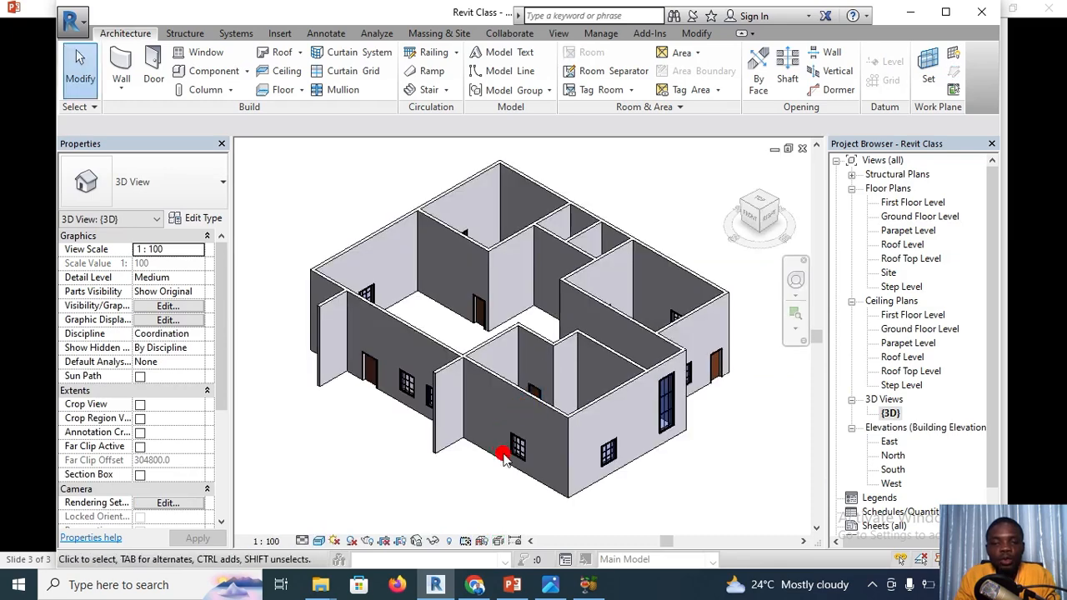
{"action": "scroll", "coordinate": [523, 419], "scroll_direction": "down", "scroll_amount": 1}
{"action": "middle_click_drag", "start_coordinate": [523, 419], "coordinate": [541, 345]}
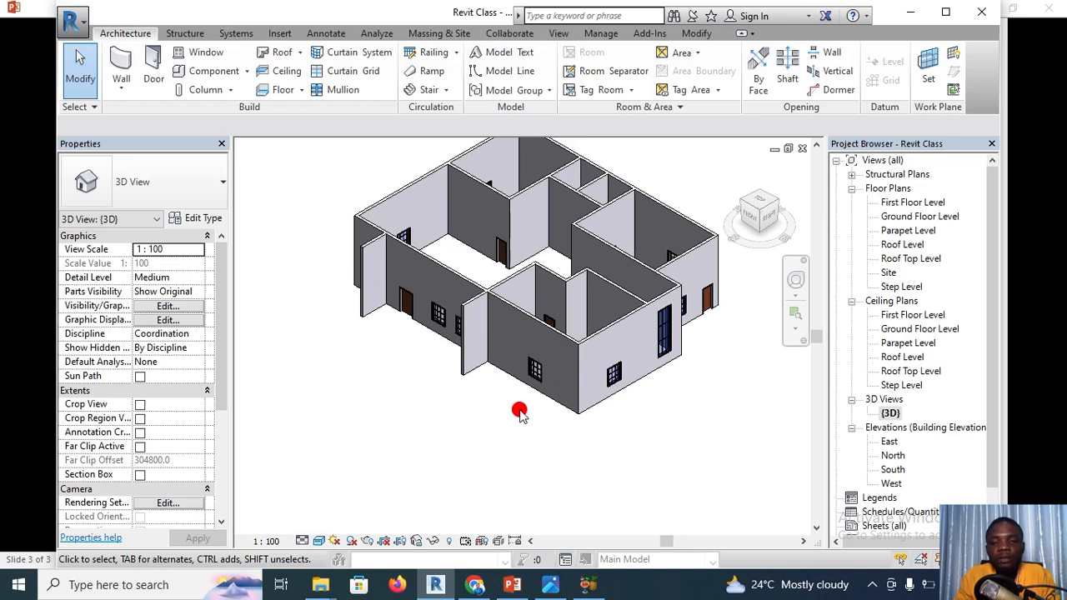
{"action": "middle_click_drag", "start_coordinate": [519, 409], "coordinate": [520, 450]}
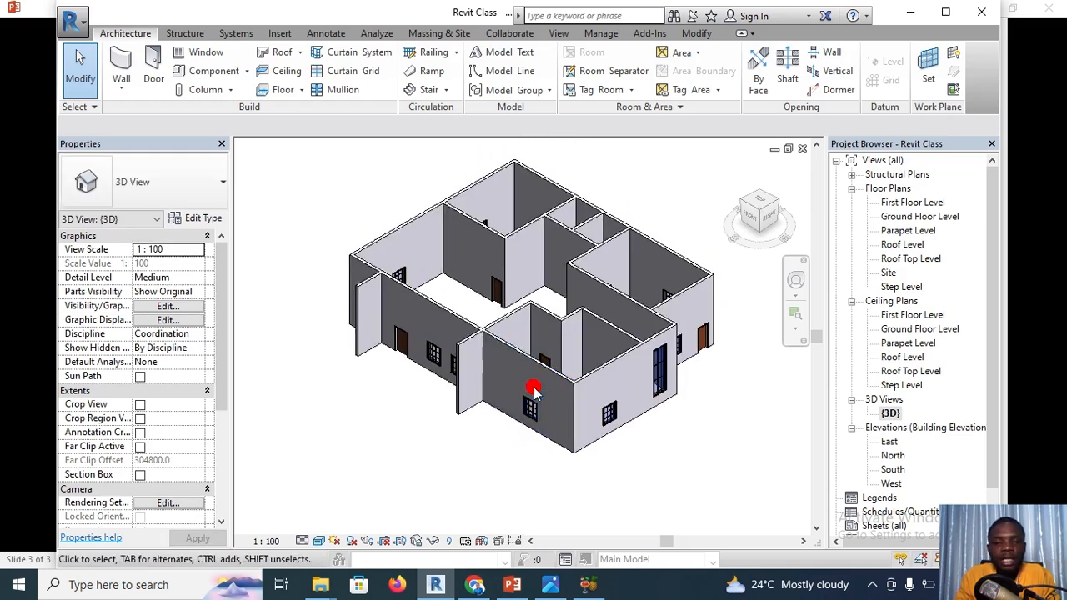
{"action": "scroll", "coordinate": [544, 388], "scroll_direction": "up", "scroll_amount": 4}
{"action": "scroll", "coordinate": [543, 383], "scroll_direction": "down", "scroll_amount": 2}
{"action": "scroll", "coordinate": [543, 384], "scroll_direction": "down", "scroll_amount": 3}
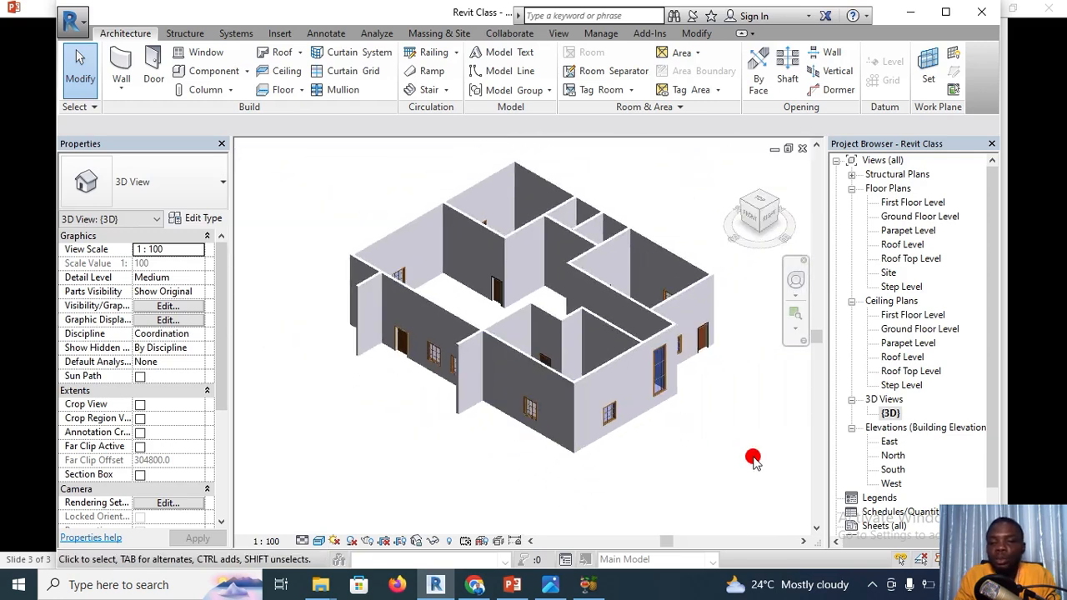
Open the North elevation and check the heights of the toilet windows against the neighbouring windows and levels
{"action": "left_click", "coordinate": [892, 455]}
{"action": "double_click", "coordinate": [890, 461]}
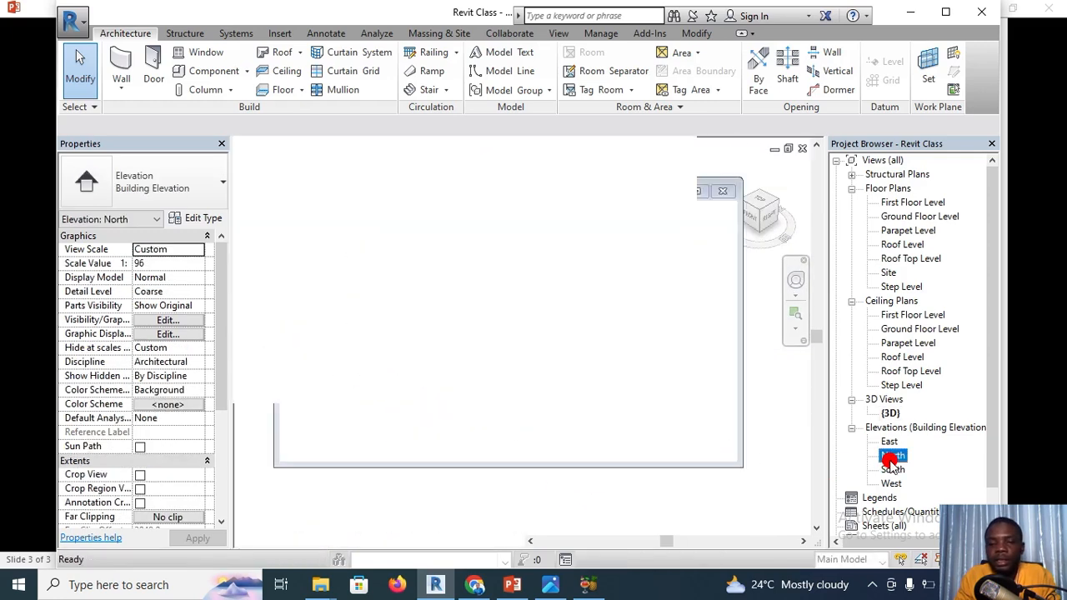
{"action": "scroll", "coordinate": [642, 369], "scroll_direction": "up", "scroll_amount": 5}
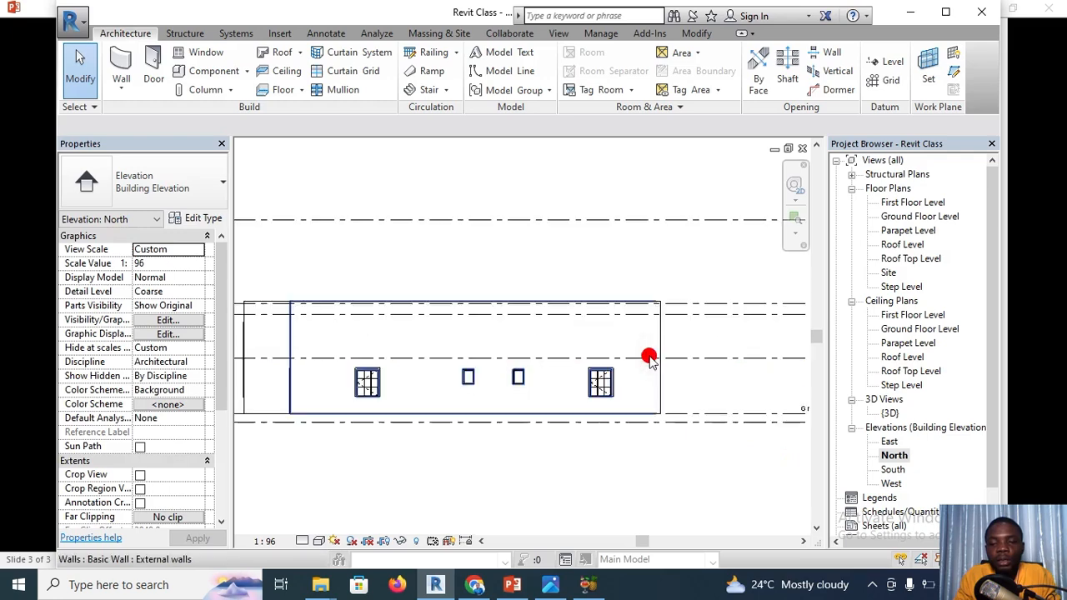
{"action": "scroll", "coordinate": [651, 325], "scroll_direction": "down", "scroll_amount": 3}
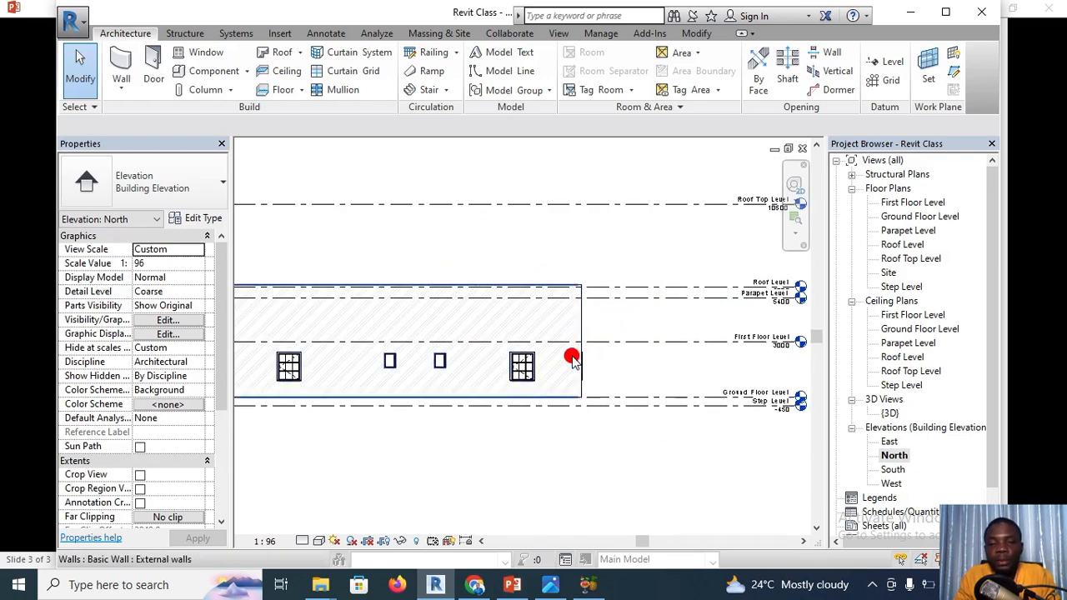
{"action": "scroll", "coordinate": [575, 340], "scroll_direction": "up", "scroll_amount": 2}
{"action": "scroll", "coordinate": [573, 335], "scroll_direction": "down", "scroll_amount": 2}
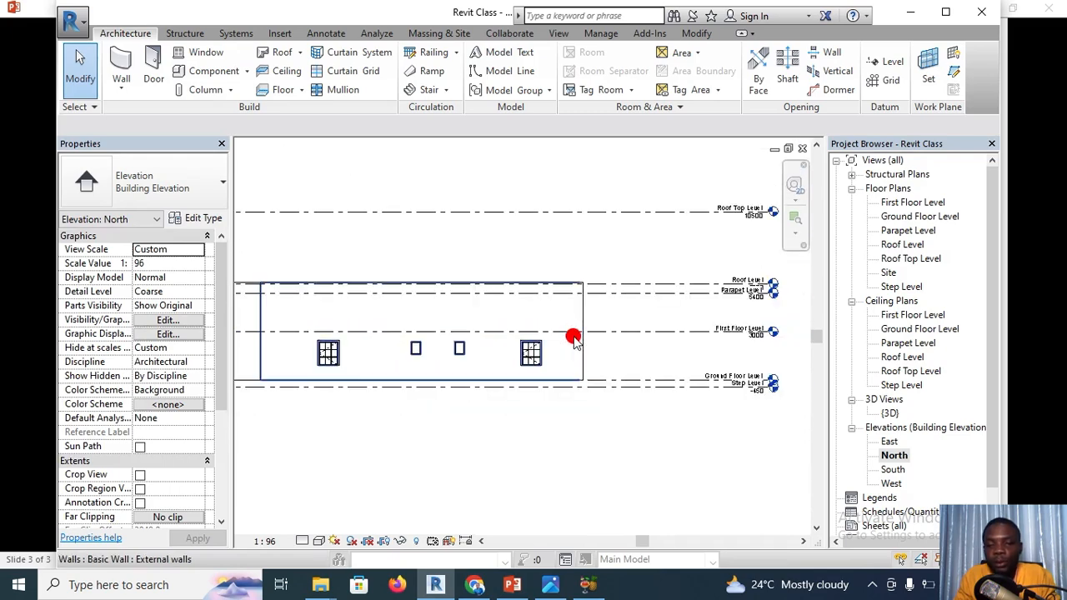
On the Ground Floor Level plan, select the whole house layout and filter the selection down to the walls only
{"action": "scroll", "coordinate": [700, 357], "scroll_direction": "up", "scroll_amount": 2}
{"action": "middle_click_drag", "start_coordinate": [701, 357], "coordinate": [642, 362]}
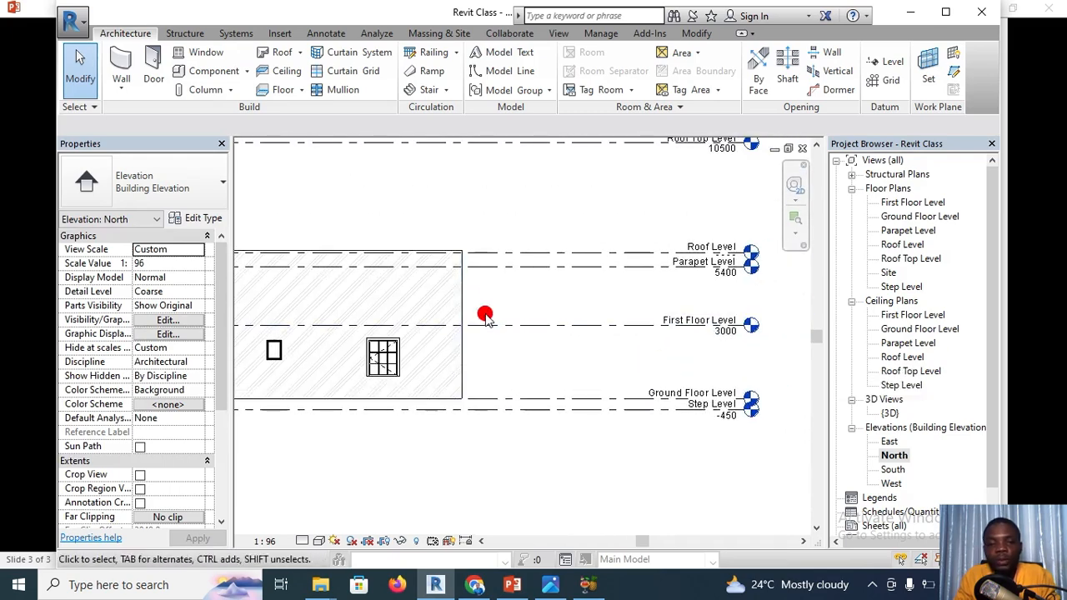
{"action": "scroll", "coordinate": [498, 331], "scroll_direction": "down", "scroll_amount": 4}
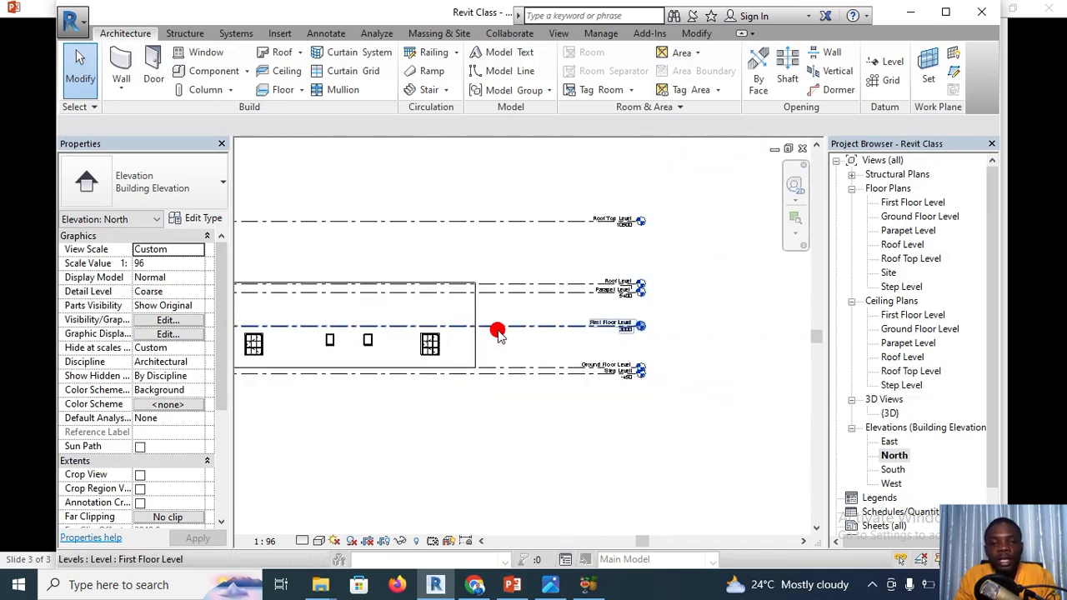
{"action": "double_click", "coordinate": [898, 216]}
{"action": "scroll", "coordinate": [618, 334], "scroll_direction": "down", "scroll_amount": 2}
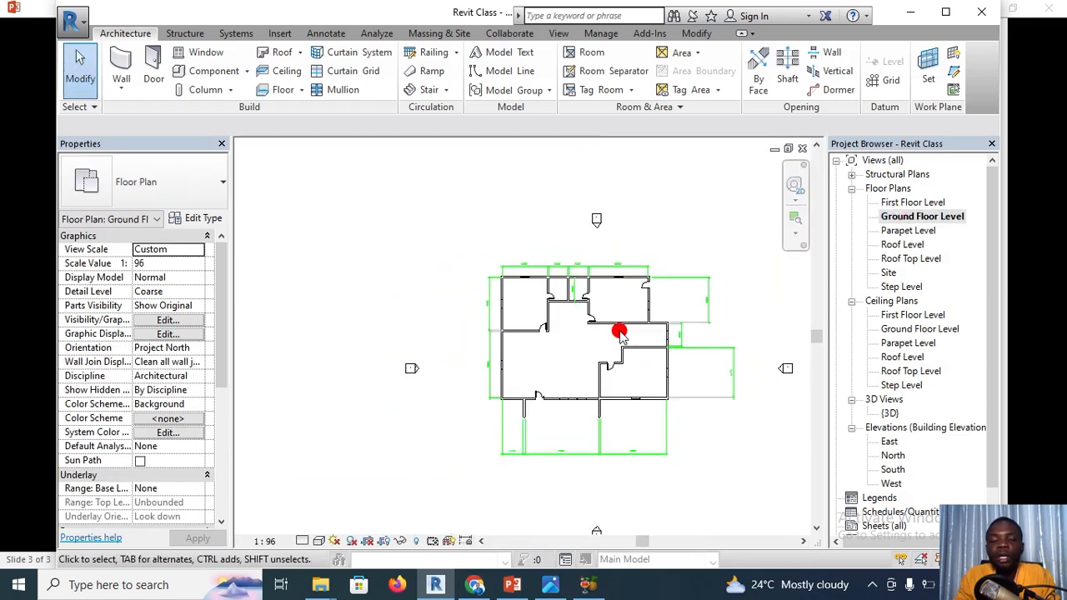
{"action": "left_click_drag", "start_coordinate": [749, 472], "coordinate": [459, 255]}
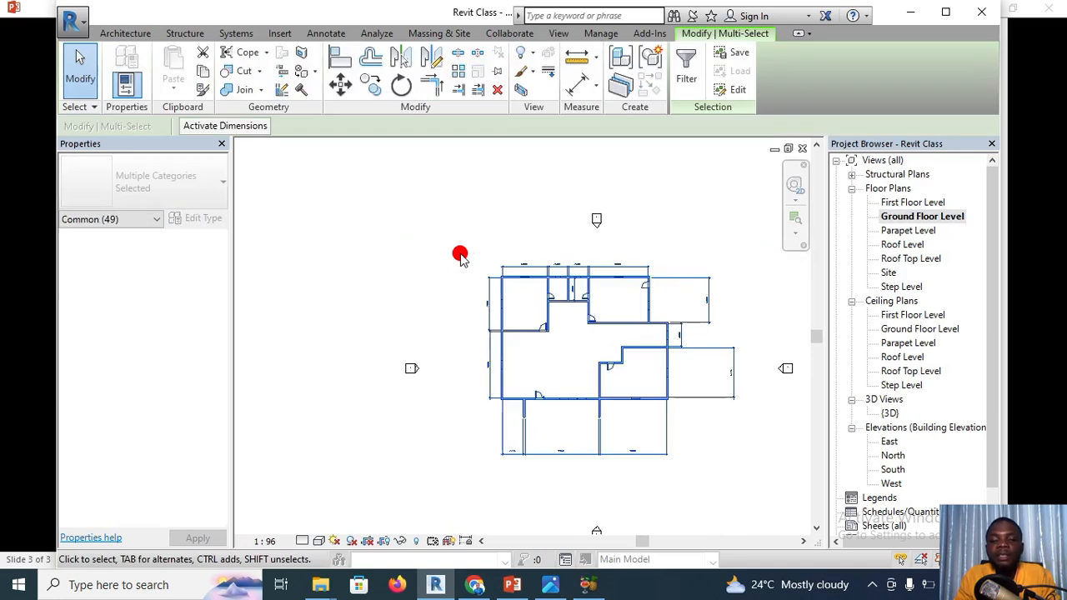
{"action": "left_click", "coordinate": [687, 74]}
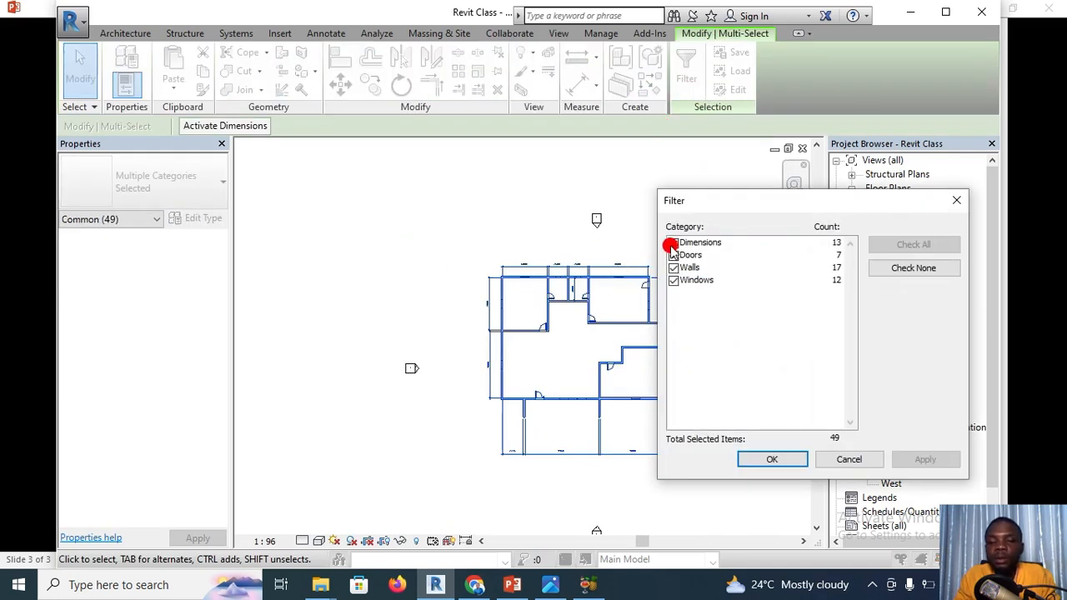
{"action": "left_click", "coordinate": [673, 243]}
{"action": "left_click", "coordinate": [673, 256]}
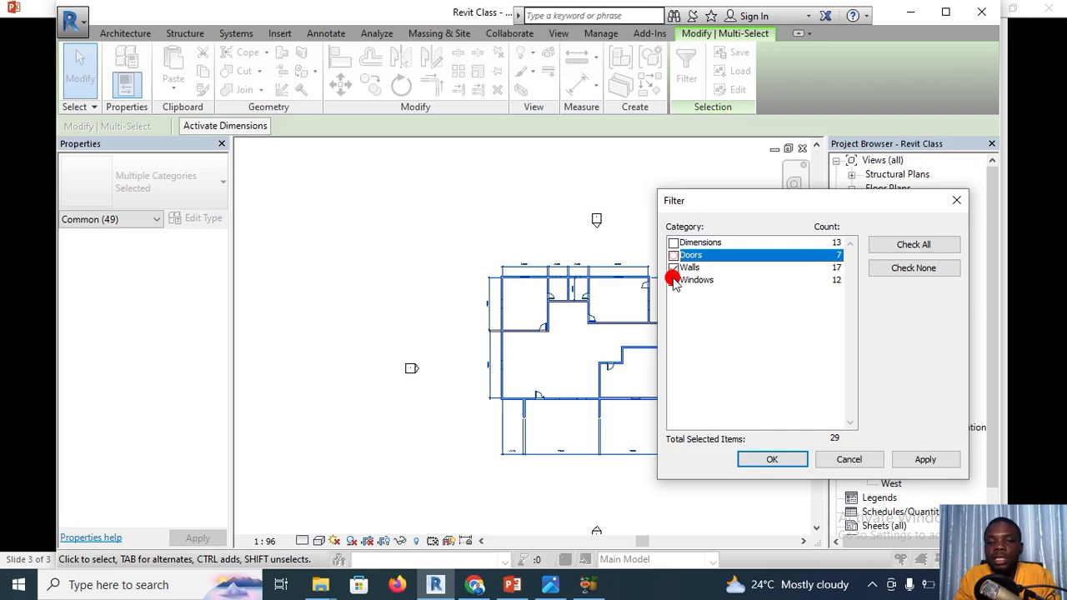
{"action": "left_click", "coordinate": [674, 280]}
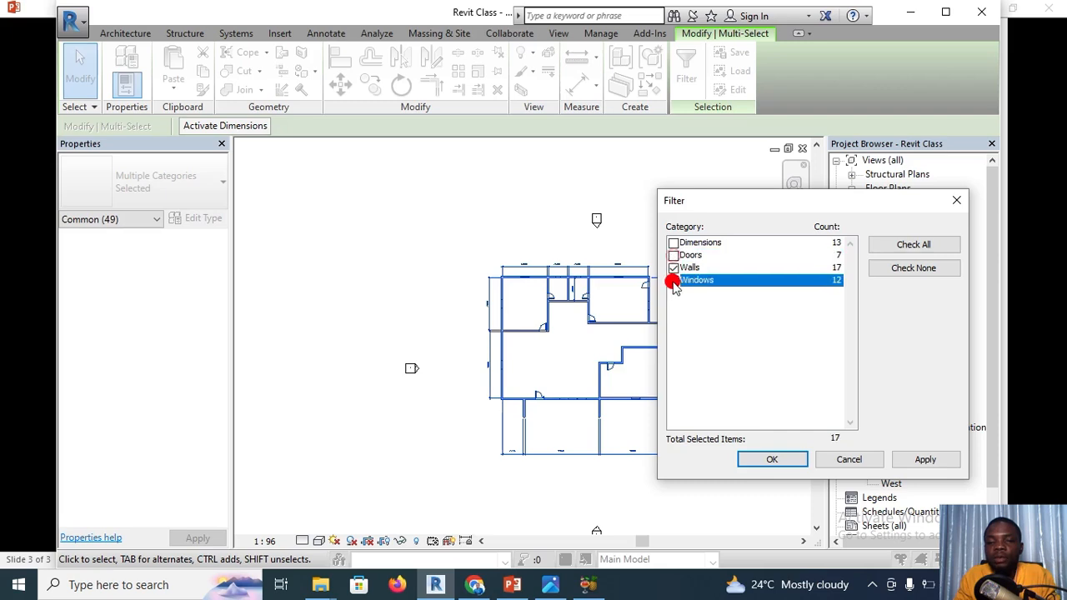
{"action": "left_click", "coordinate": [775, 458]}
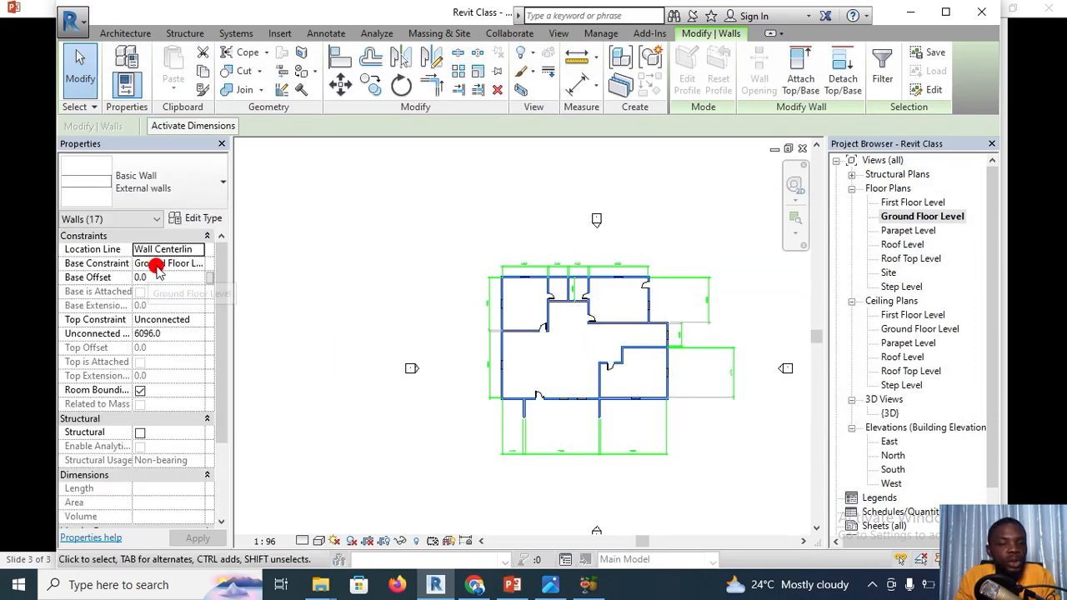
Set the selected walls' top constraint to Up to level: First Floor Level, apply it and clear the selection
{"action": "left_click", "coordinate": [189, 321]}
{"action": "left_click", "coordinate": [195, 322]}
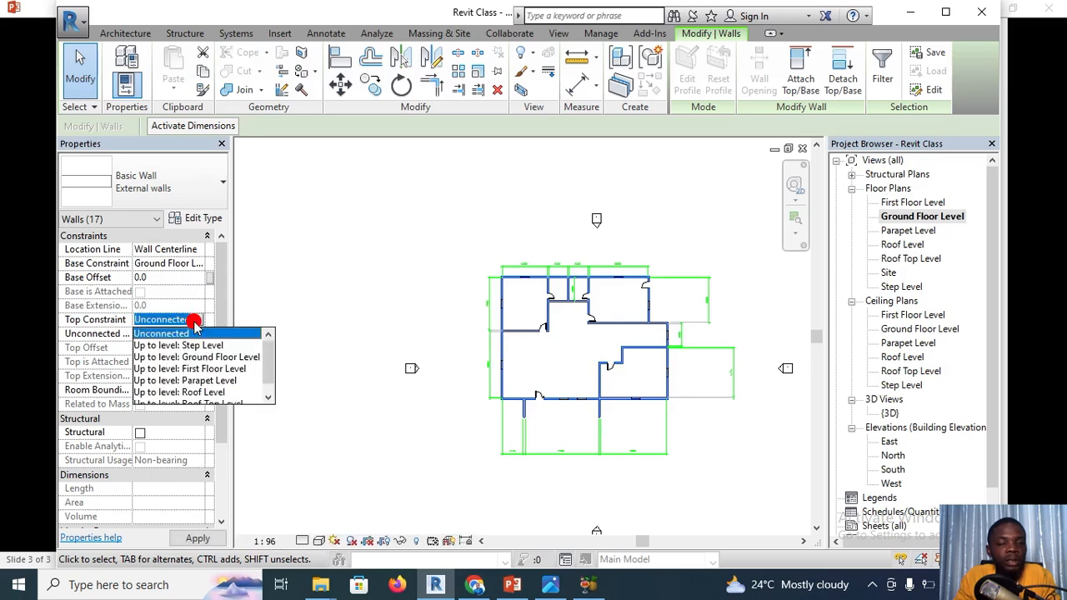
{"action": "left_click", "coordinate": [201, 369]}
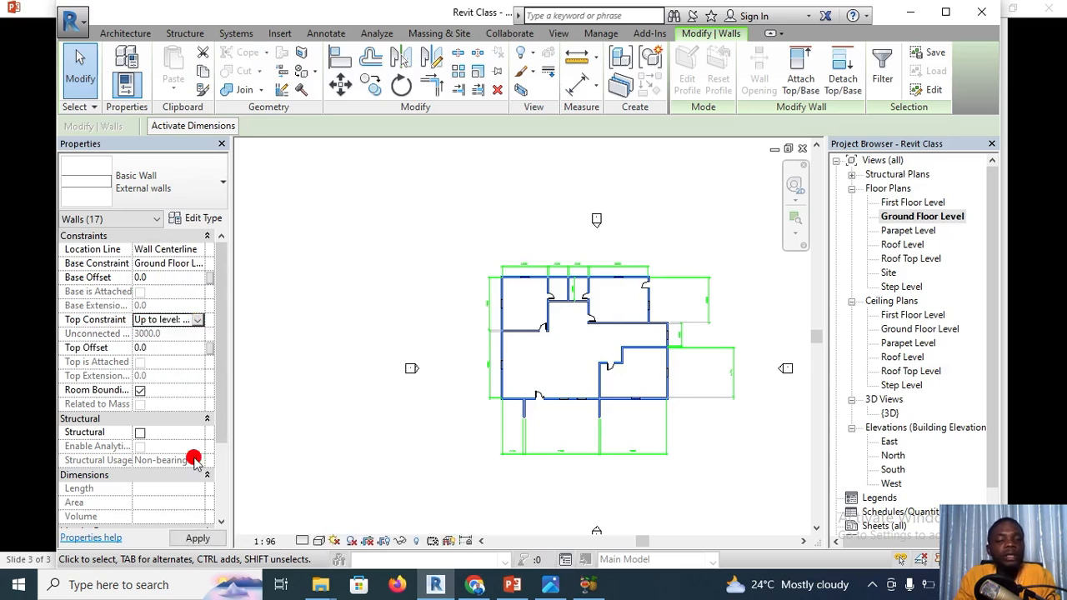
{"action": "left_click", "coordinate": [207, 540]}
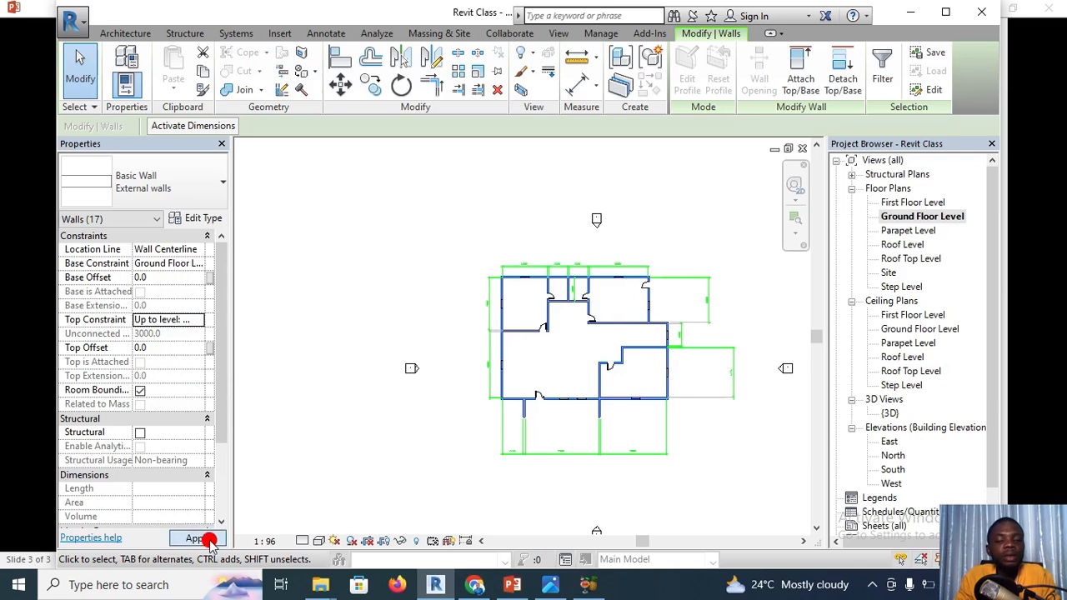
{"action": "left_click", "coordinate": [436, 461]}
Open the {3D} view and examine the wall heights and the tall staircase window on the house's right side
{"action": "double_click", "coordinate": [889, 413]}
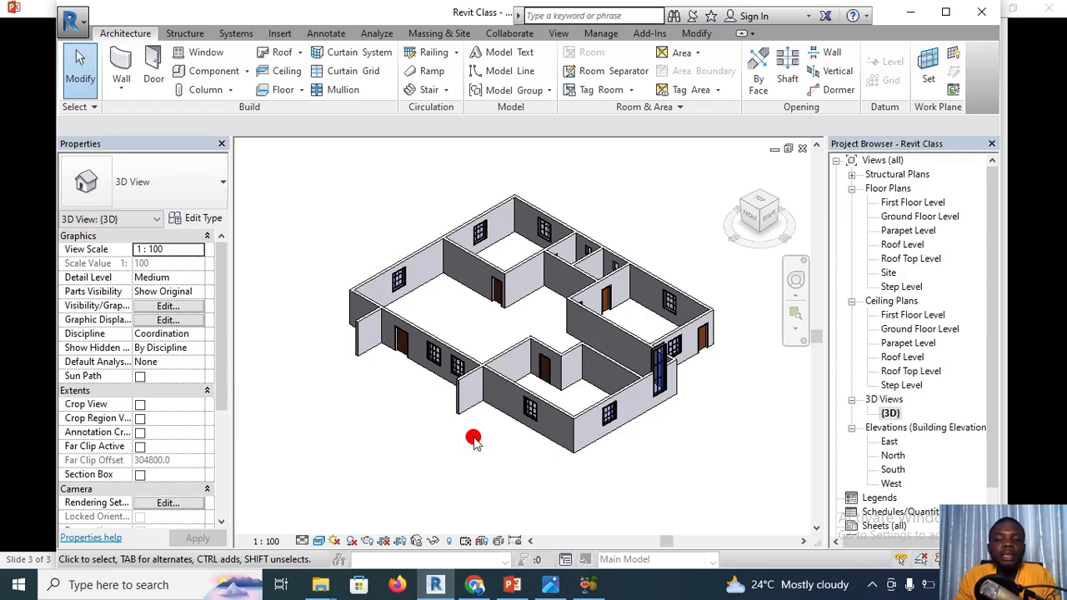
{"action": "middle_click_drag", "start_coordinate": [458, 438], "coordinate": [409, 434]}
{"action": "middle_click_drag", "start_coordinate": [421, 462], "coordinate": [450, 463]}
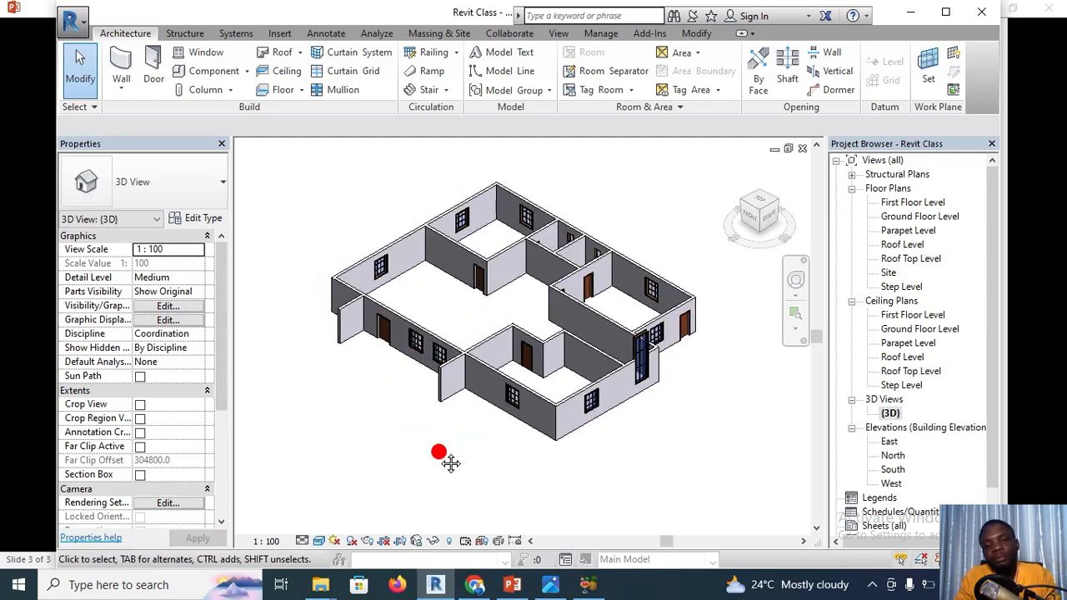
{"action": "left_click", "coordinate": [794, 283]}
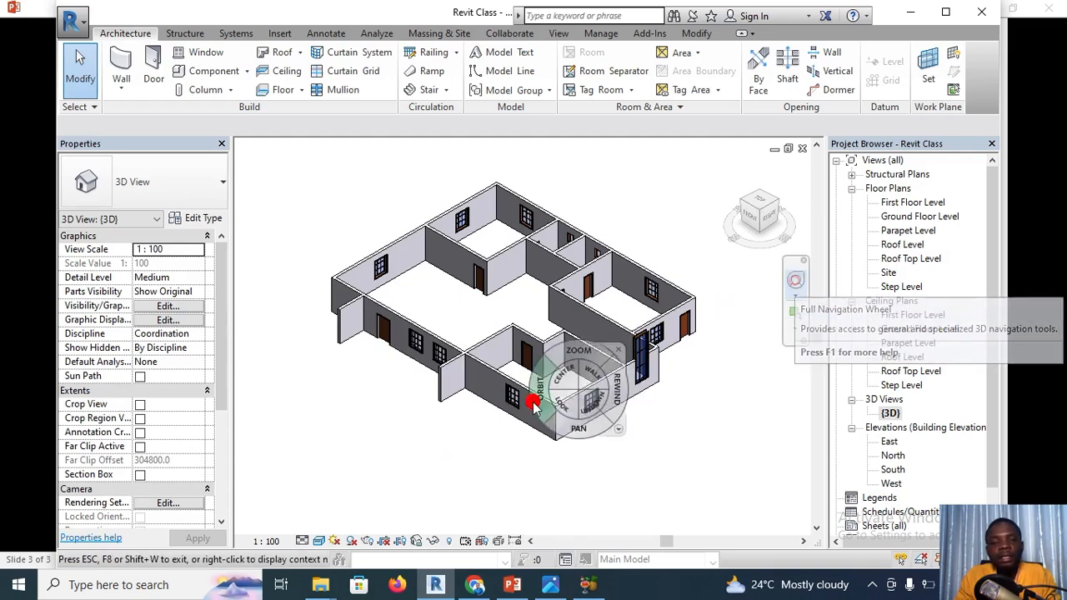
{"action": "left_click_drag", "start_coordinate": [539, 442], "coordinate": [459, 411]}
{"action": "left_click_drag", "start_coordinate": [701, 399], "coordinate": [611, 394]}
{"action": "scroll", "coordinate": [581, 372], "scroll_direction": "up", "scroll_amount": 5}
{"action": "scroll", "coordinate": [584, 375], "scroll_direction": "up", "scroll_amount": 2}
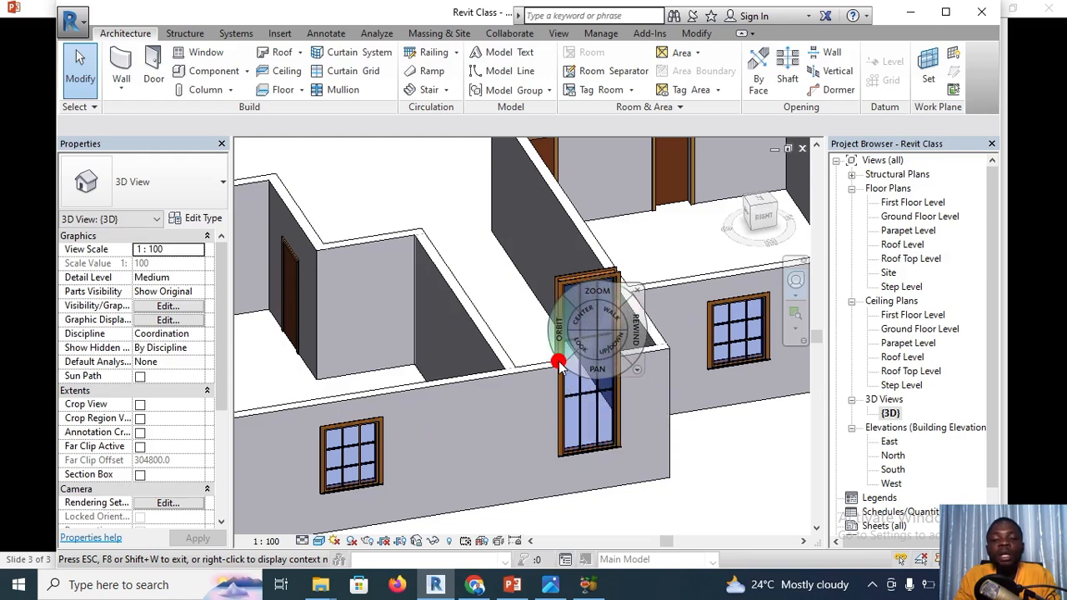
{"action": "scroll", "coordinate": [558, 367], "scroll_direction": "down", "scroll_amount": 6}
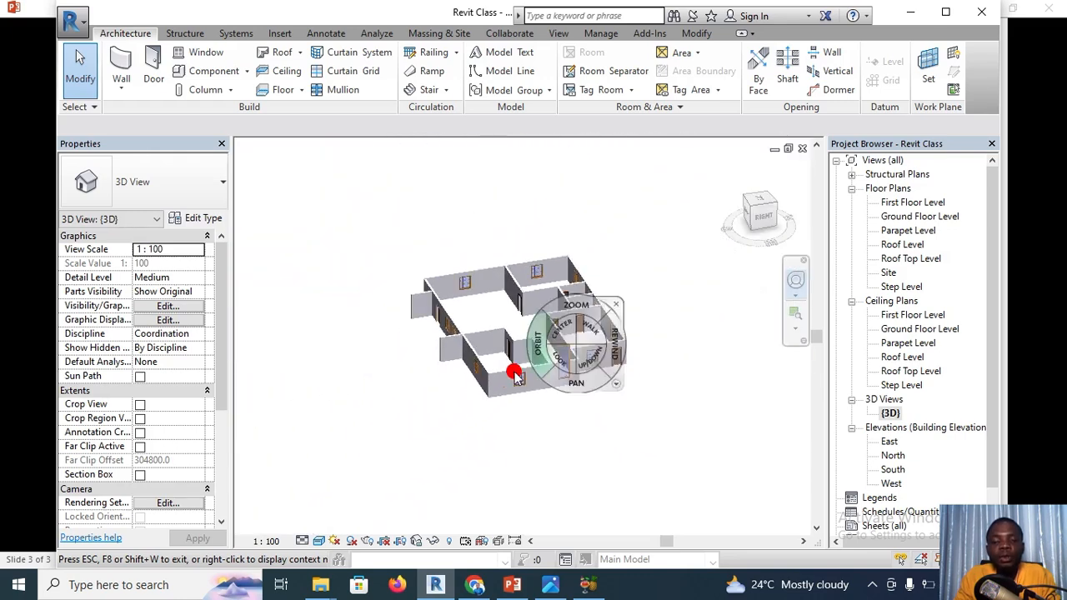
{"action": "scroll", "coordinate": [514, 377], "scroll_direction": "up", "scroll_amount": 5}
{"action": "scroll", "coordinate": [525, 401], "scroll_direction": "down", "scroll_amount": 2}
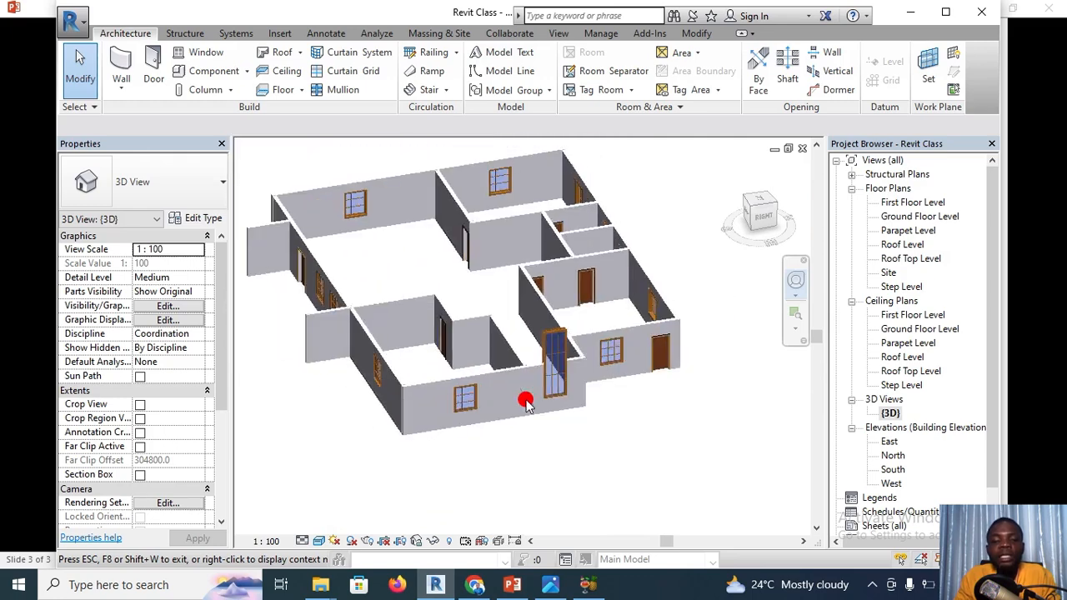
{"action": "scroll", "coordinate": [525, 401], "scroll_direction": "down", "scroll_amount": 2}
Orbit to the back of the house and examine the two toilet windows in the rear exterior wall
{"action": "left_click_drag", "start_coordinate": [463, 450], "coordinate": [655, 448]}
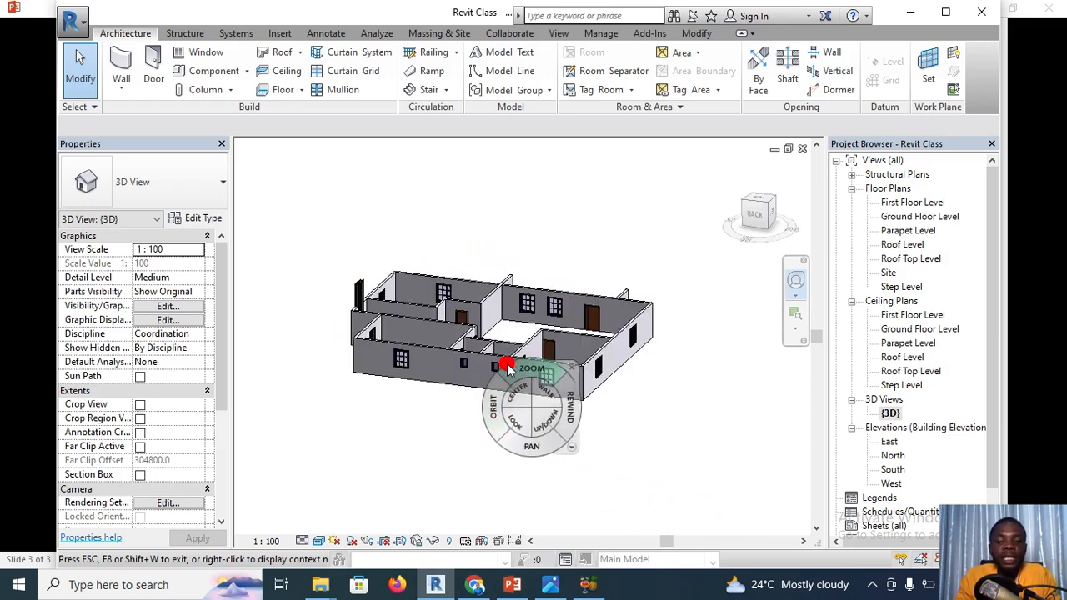
{"action": "scroll", "coordinate": [496, 367], "scroll_direction": "up", "scroll_amount": 6}
{"action": "scroll", "coordinate": [498, 372], "scroll_direction": "up", "scroll_amount": 2}
{"action": "scroll", "coordinate": [497, 372], "scroll_direction": "down", "scroll_amount": 2}
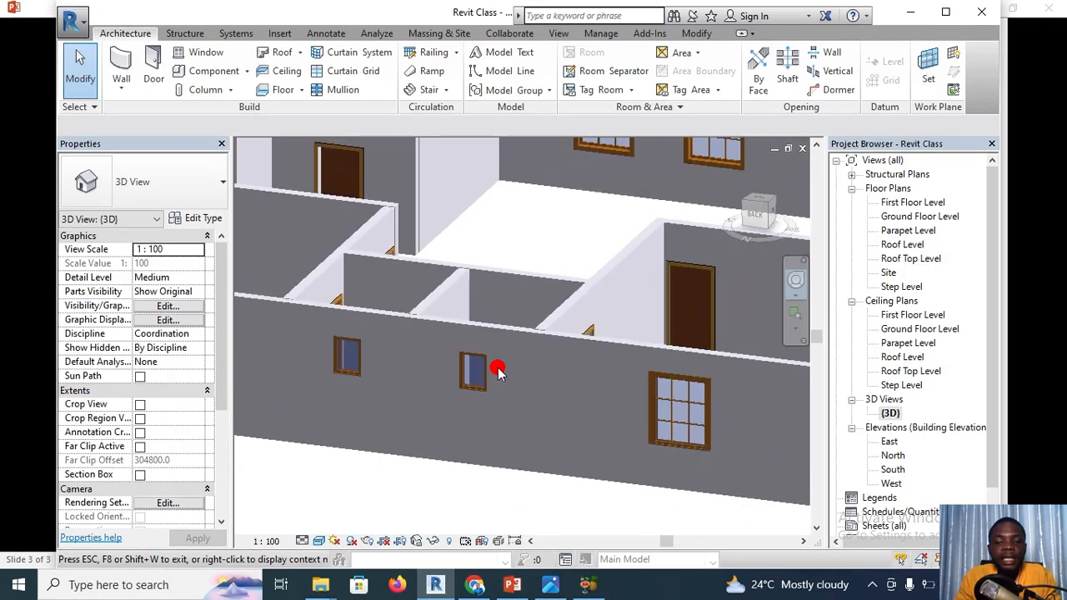
{"action": "mouse_move", "coordinate": [492, 415]}
{"action": "left_mouse_down"}
{"action": "mouse_move", "coordinate": [500, 434]}
{"action": "mouse_move", "coordinate": [509, 424]}
{"action": "left_mouse_up"}
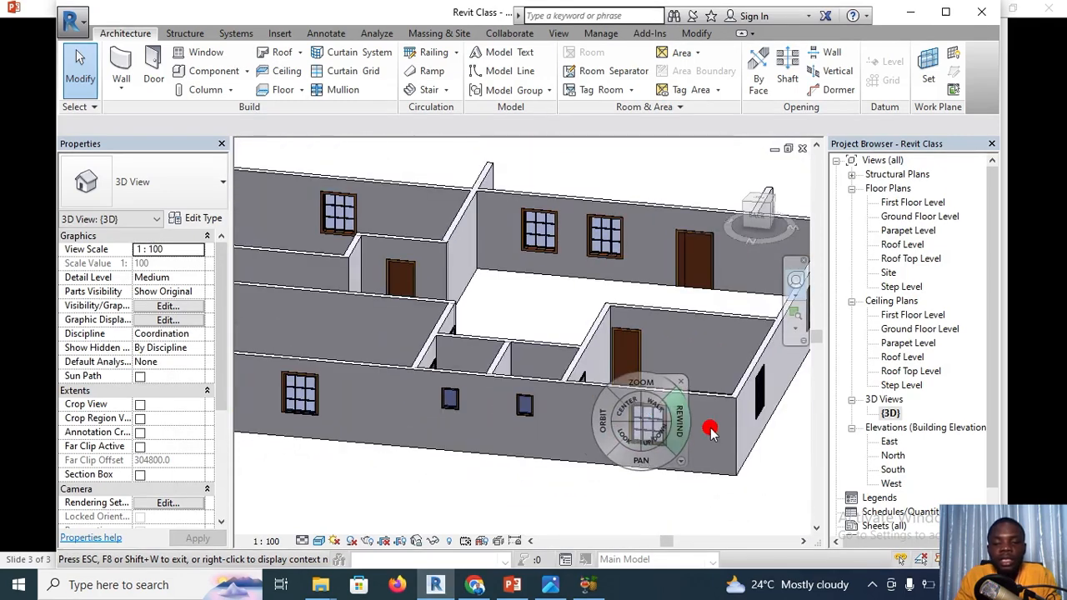
{"action": "key", "text": "Escape"}
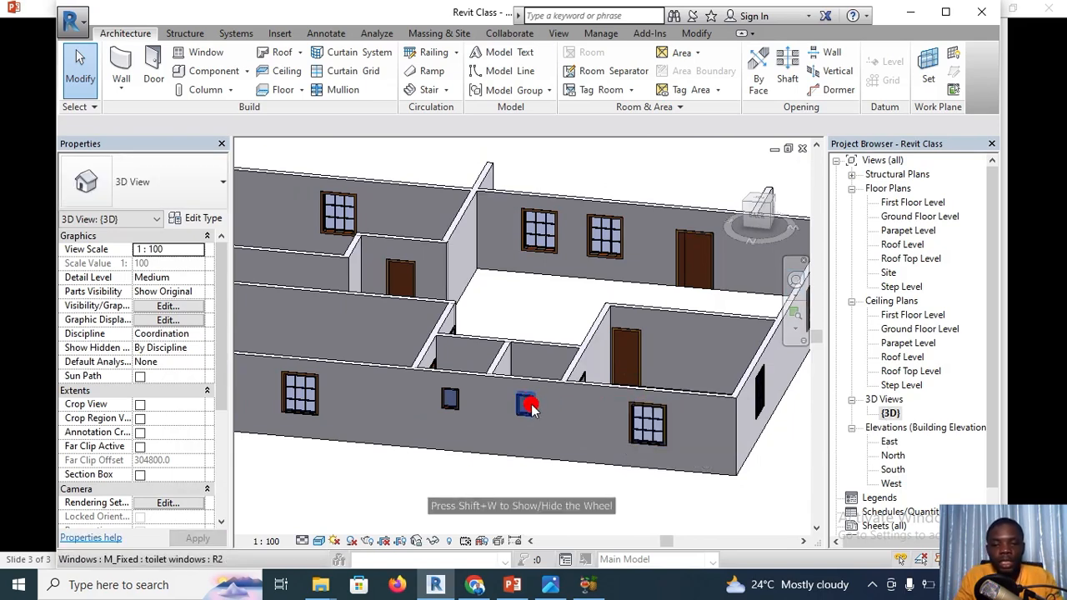
{"action": "scroll", "coordinate": [525, 404], "scroll_direction": "up", "scroll_amount": 3}
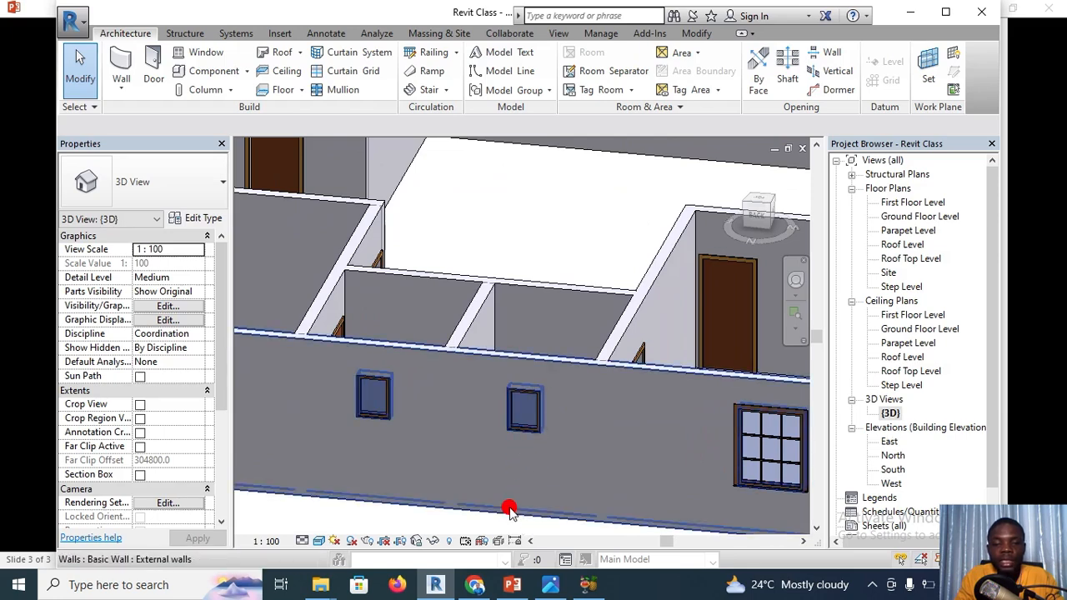
{"action": "middle_click_drag", "start_coordinate": [515, 443], "coordinate": [636, 456], "text": "shift"}
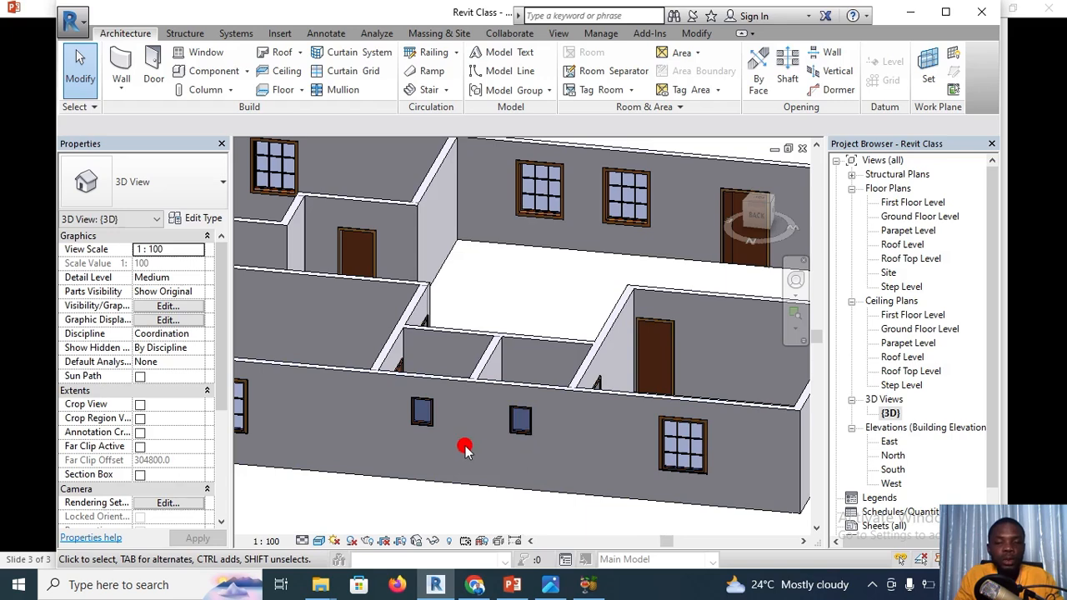
Select the toilet window nearer the corner bedroom and check its distances to the wall's top and base, then deselect it
{"action": "left_click", "coordinate": [519, 435]}
{"action": "scroll", "coordinate": [557, 408], "scroll_direction": "up", "scroll_amount": 4}
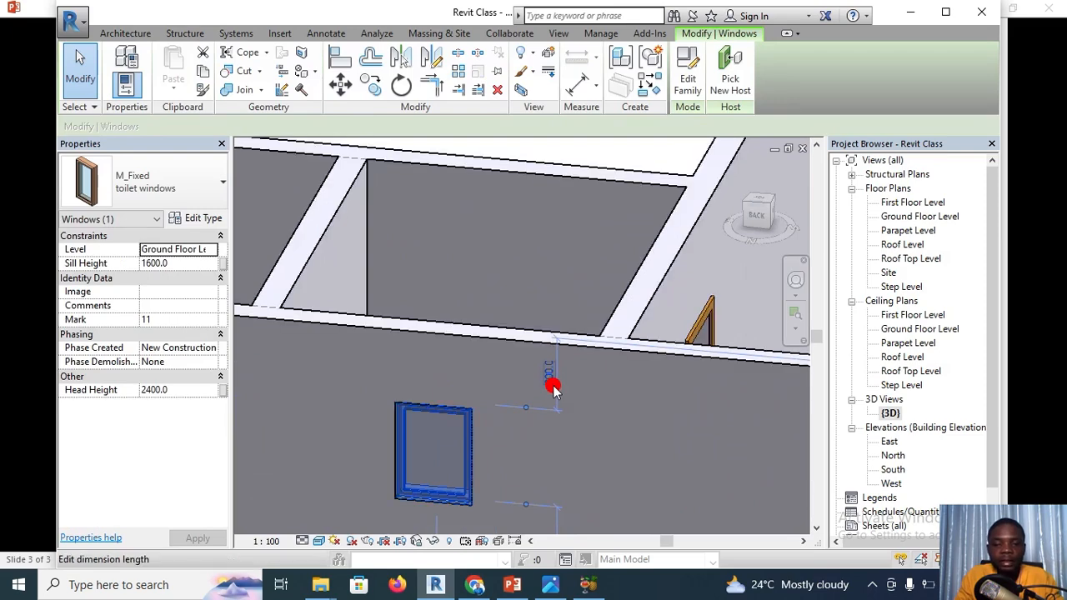
{"action": "scroll", "coordinate": [554, 390], "scroll_direction": "down", "scroll_amount": 5}
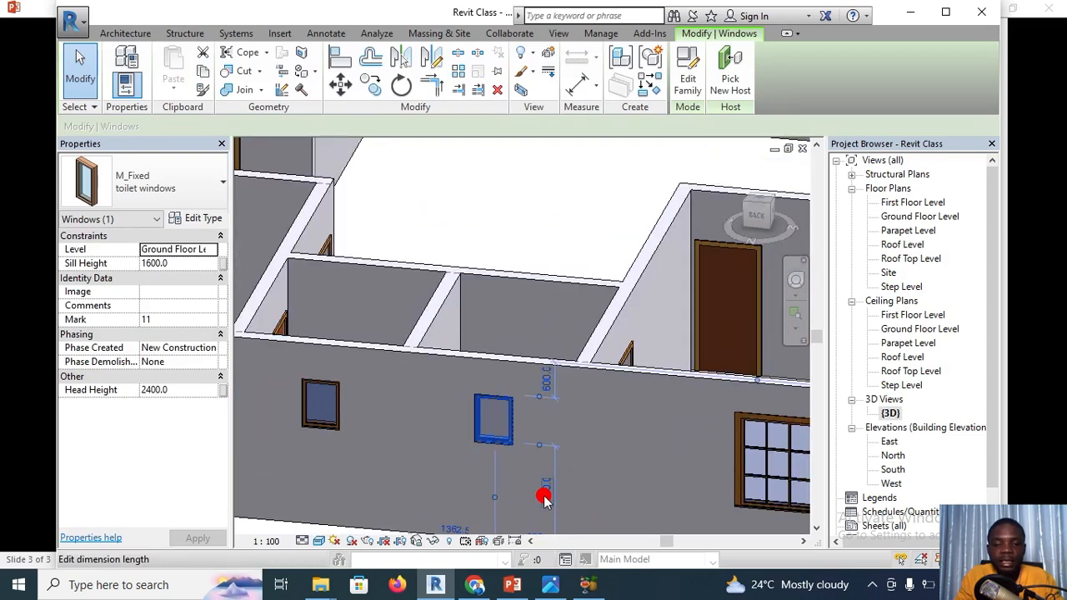
{"action": "scroll", "coordinate": [545, 496], "scroll_direction": "down", "scroll_amount": 2}
{"action": "scroll", "coordinate": [536, 424], "scroll_direction": "up", "scroll_amount": 2}
{"action": "scroll", "coordinate": [553, 417], "scroll_direction": "down", "scroll_amount": 1}
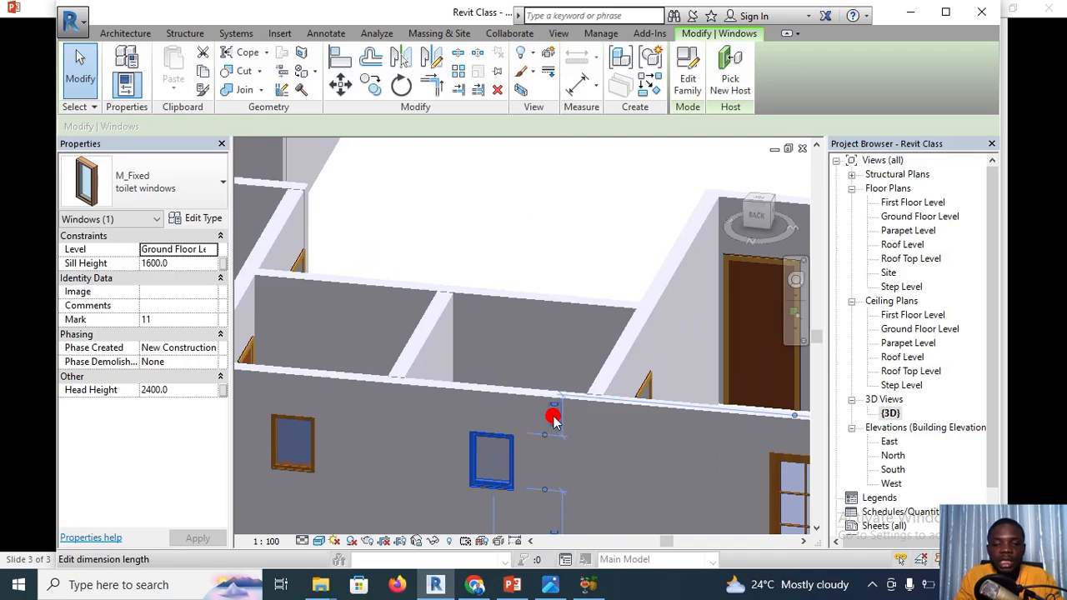
{"action": "scroll", "coordinate": [555, 421], "scroll_direction": "up", "scroll_amount": 1}
{"action": "scroll", "coordinate": [552, 419], "scroll_direction": "down", "scroll_amount": 3}
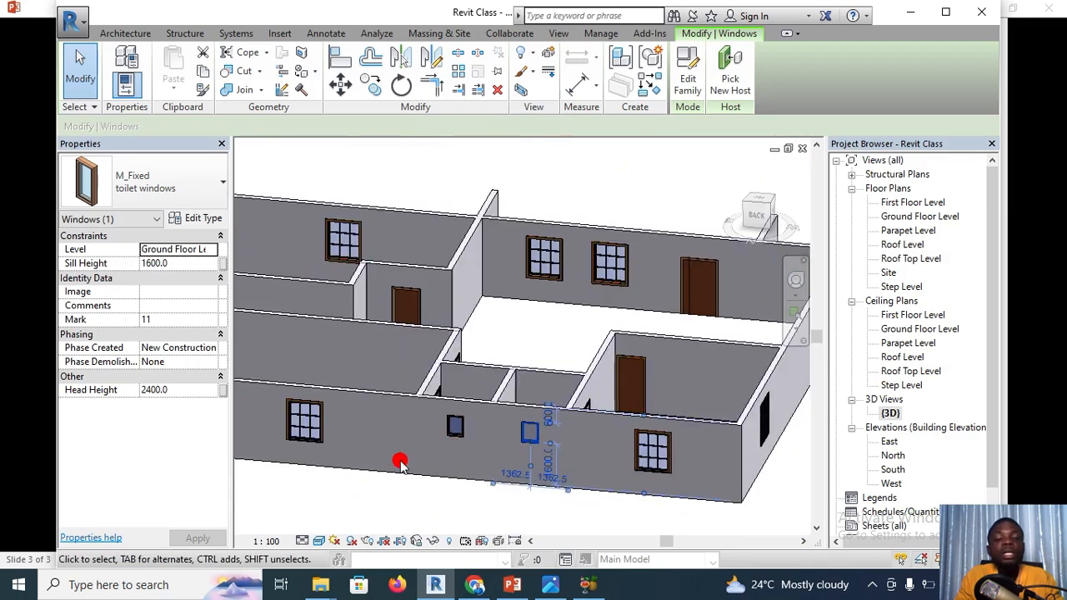
{"action": "key", "text": "Escape"}
Orbit around to the front of the house and review all the placed doors and windows from above
{"action": "scroll", "coordinate": [590, 482], "scroll_direction": "down", "scroll_amount": 2}
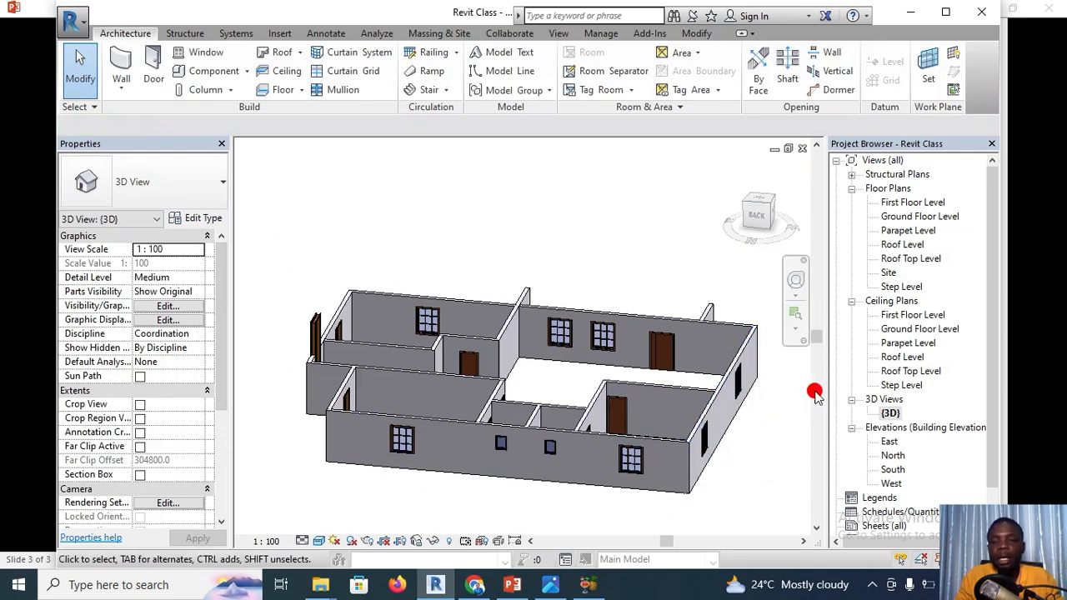
{"action": "left_click", "coordinate": [793, 285]}
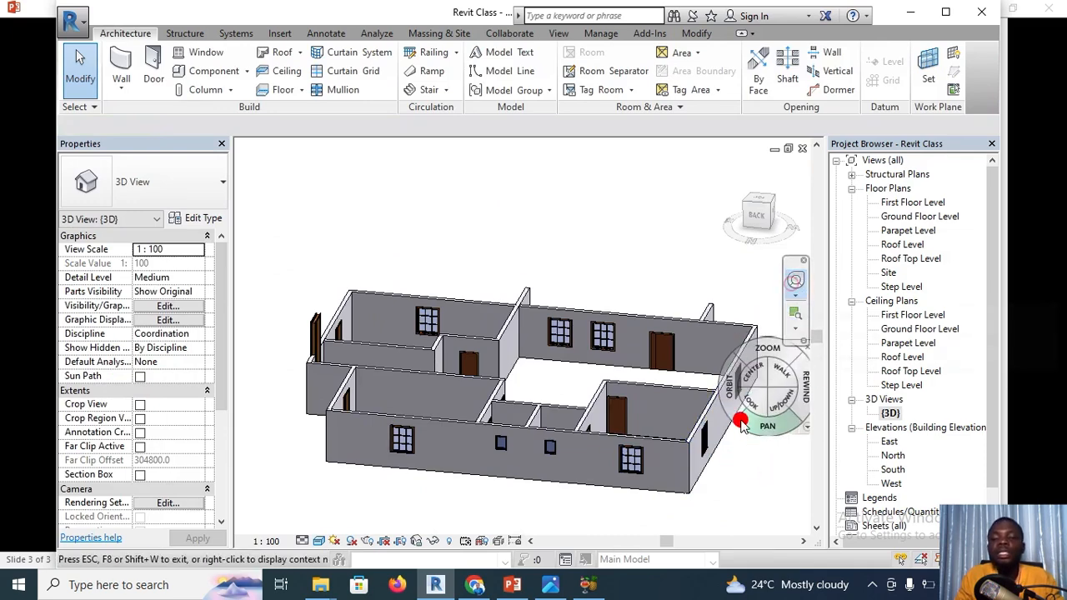
{"action": "left_click_drag", "start_coordinate": [728, 401], "coordinate": [440, 425]}
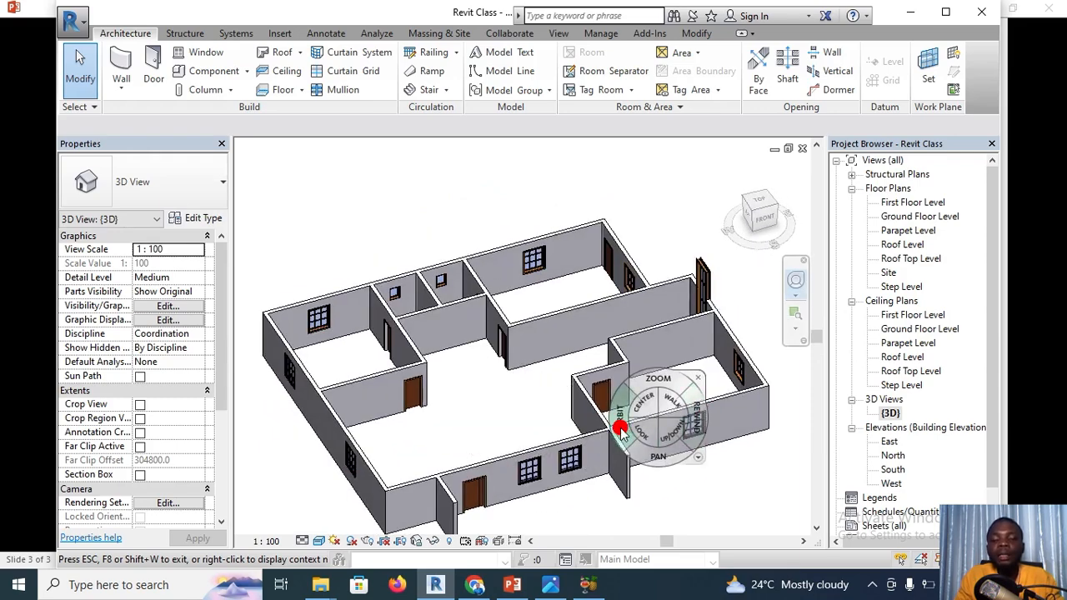
{"action": "middle_click_drag", "start_coordinate": [526, 408], "coordinate": [563, 379]}
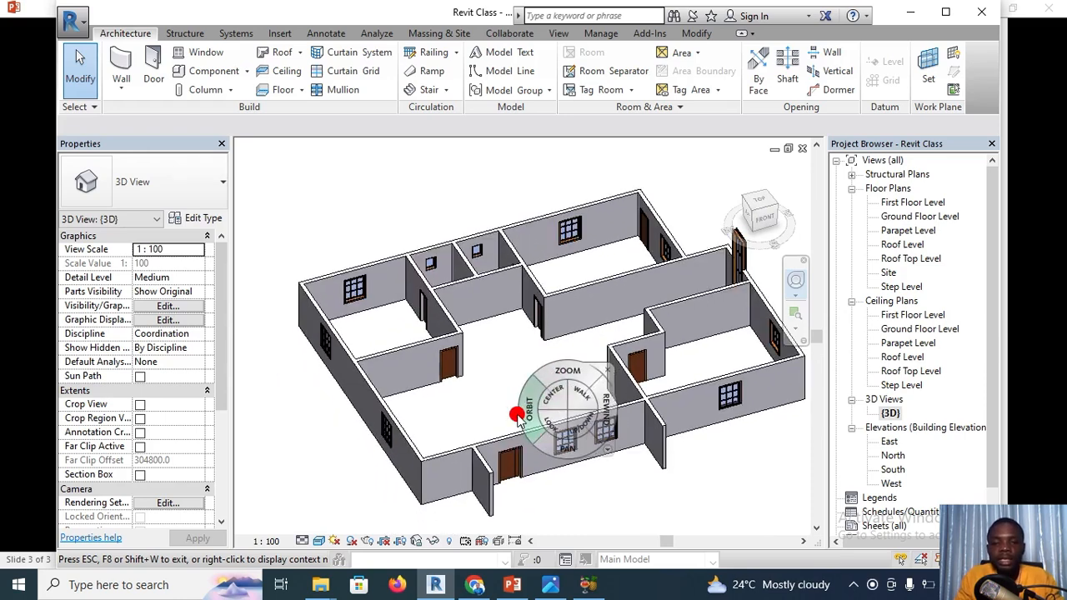
{"action": "left_click_drag", "start_coordinate": [516, 414], "coordinate": [552, 407]}
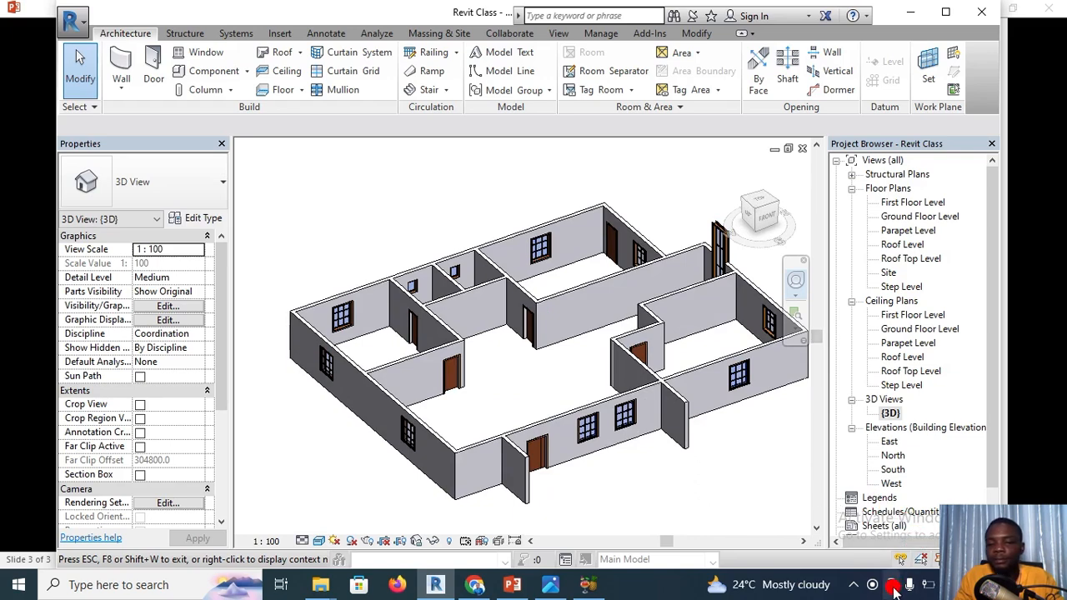
{"action": "left_click", "coordinate": [856, 586]}
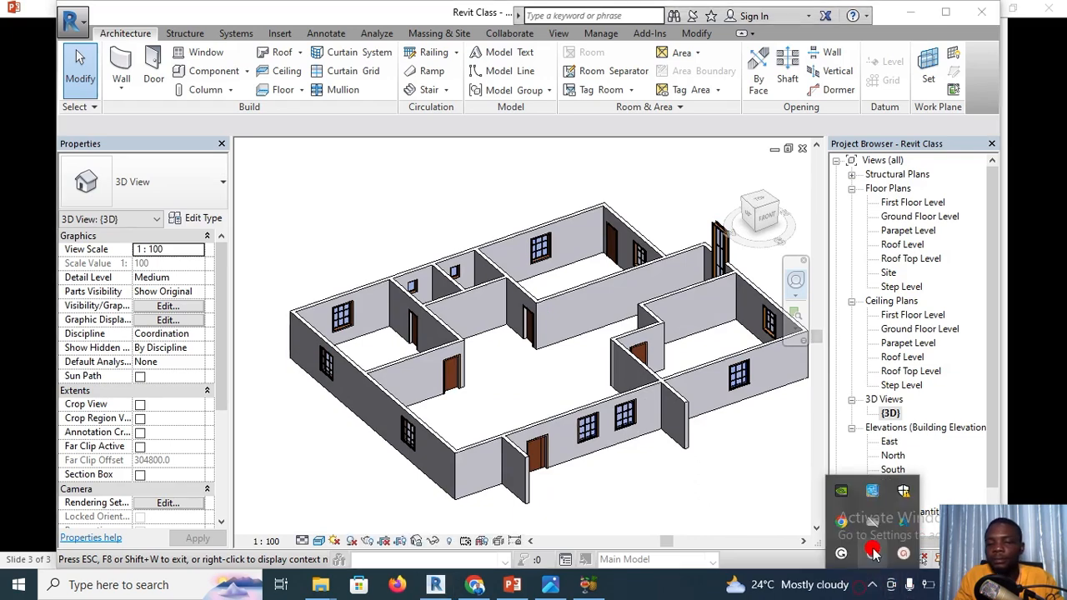
{"action": "left_click", "coordinate": [900, 552]}
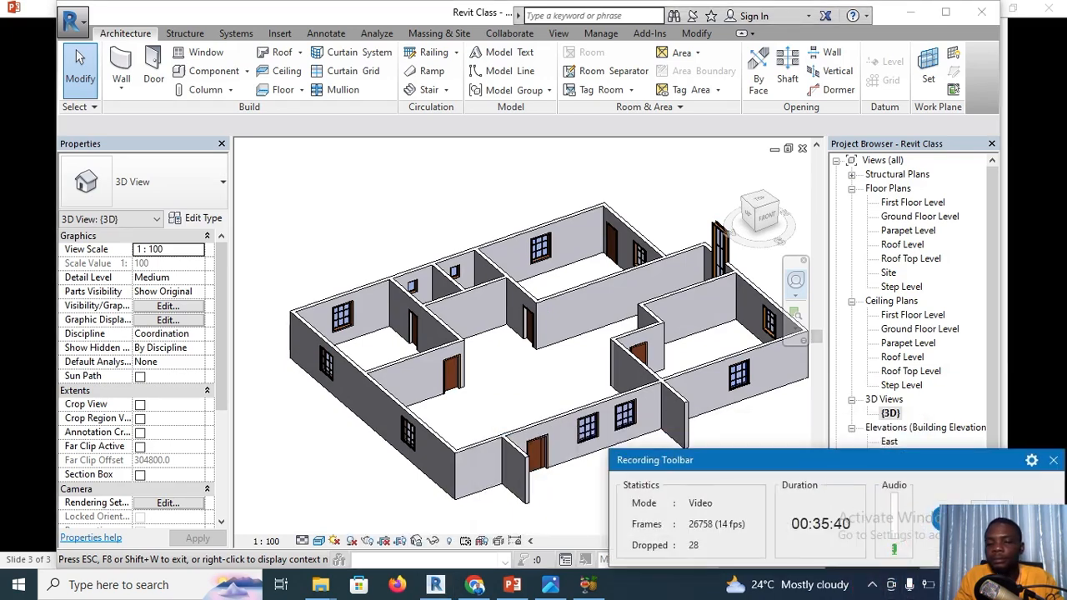